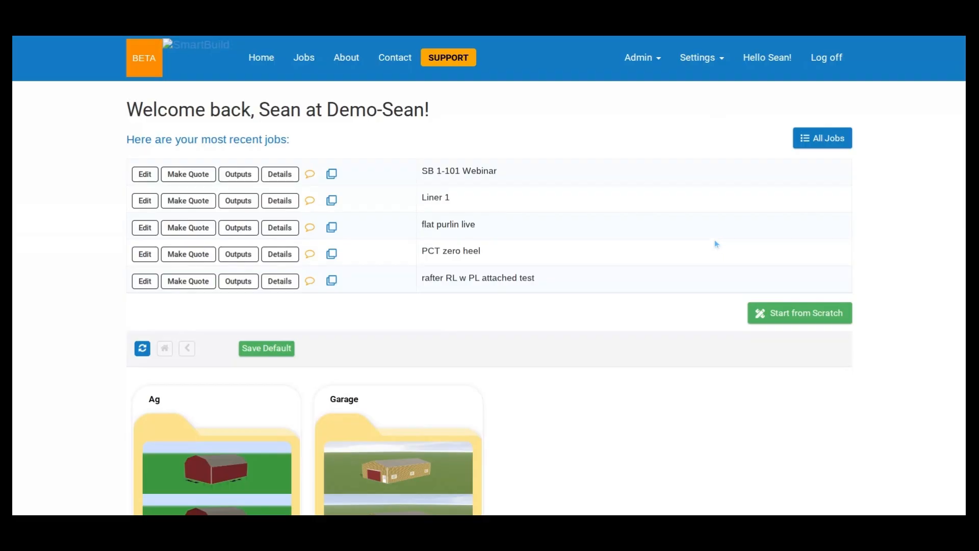
# - Open the Wall Layout report for editing in the output settings
pyautogui.click(705, 58)
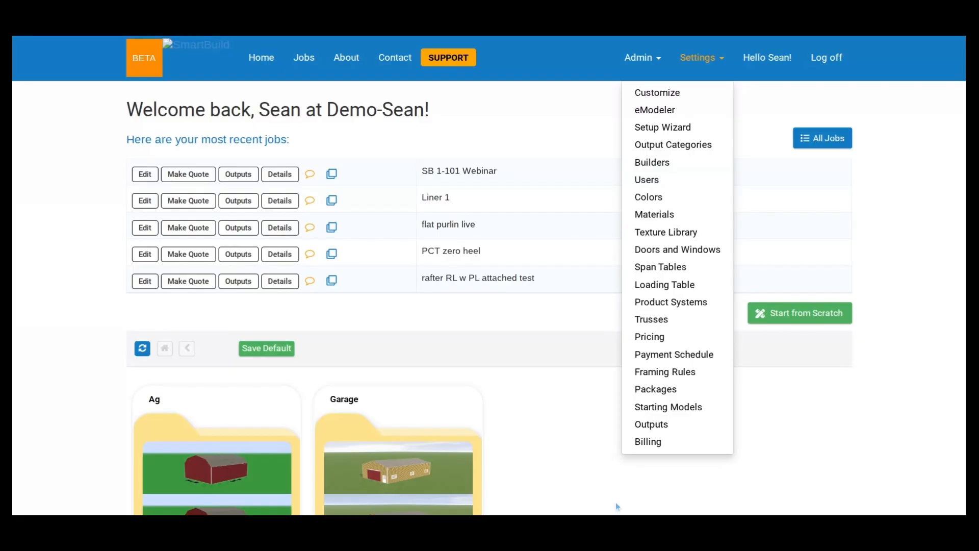
pyautogui.click(671, 426)
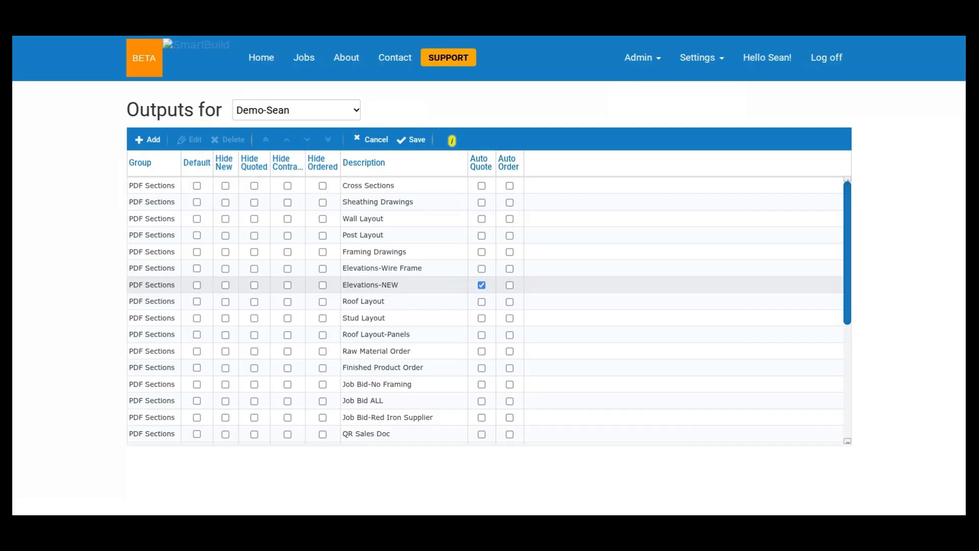
pyautogui.doubleClick(433, 222)
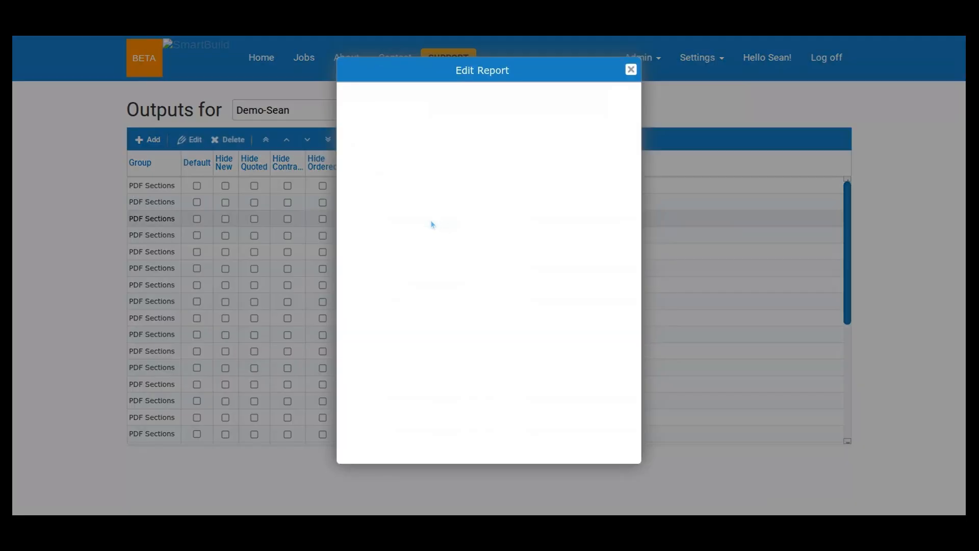
pyautogui.moveTo(500, 69); pyautogui.dragTo(627, 84)
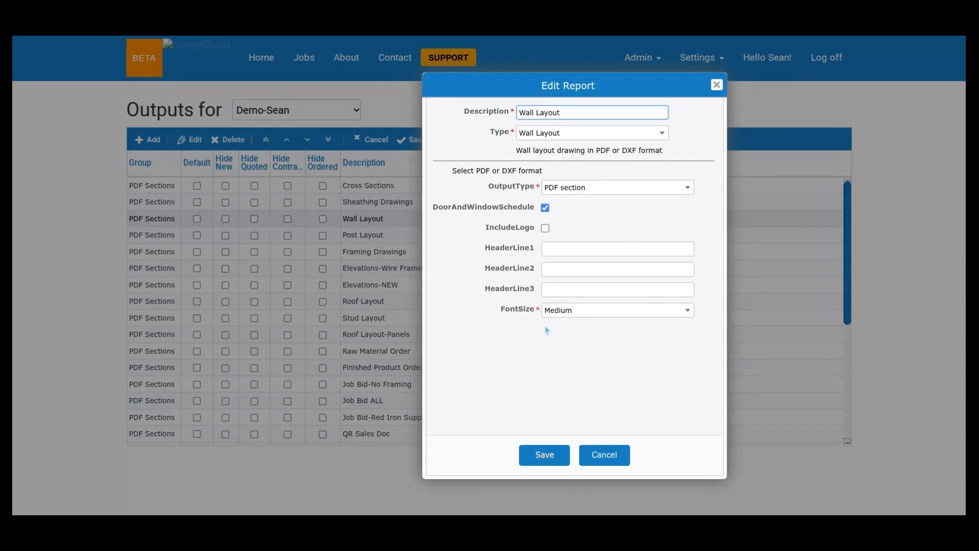
# - Examine the font size options available for the Wall Layout report, keeping Medium
pyautogui.click(604, 314)
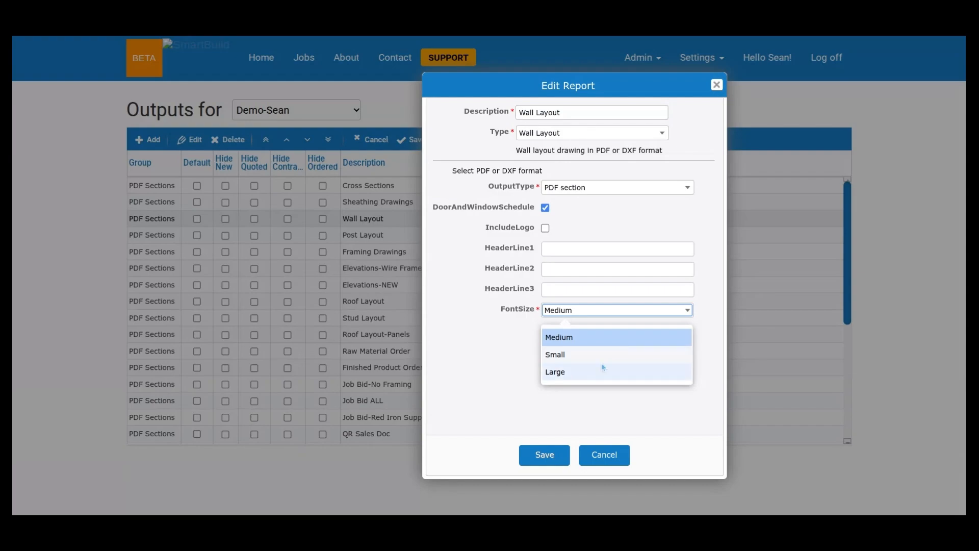
pyautogui.click(574, 346)
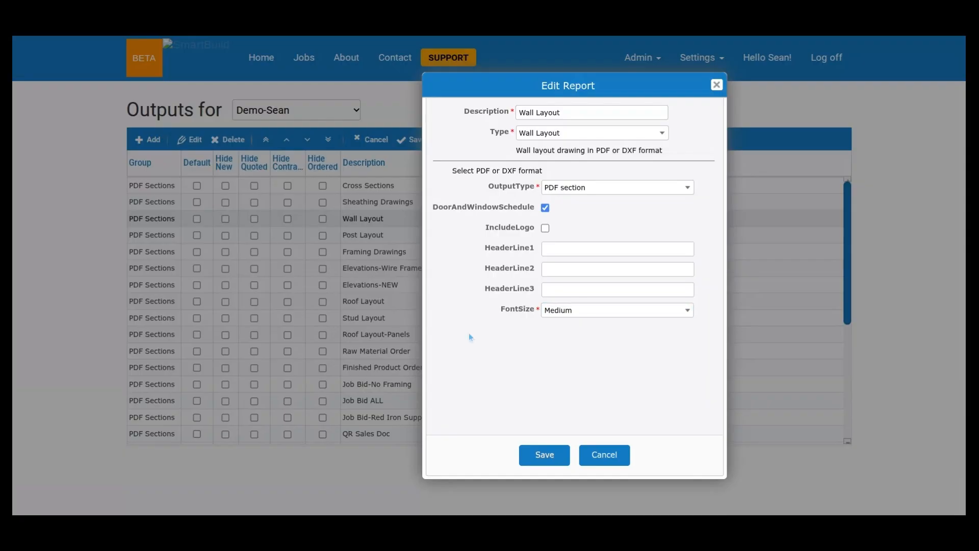
pyautogui.click(620, 315)
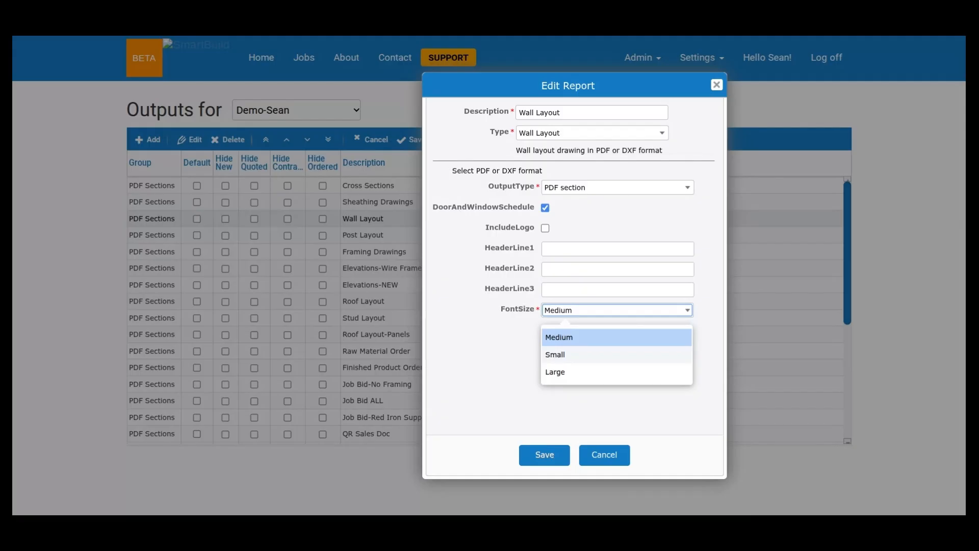
pyautogui.click(504, 366)
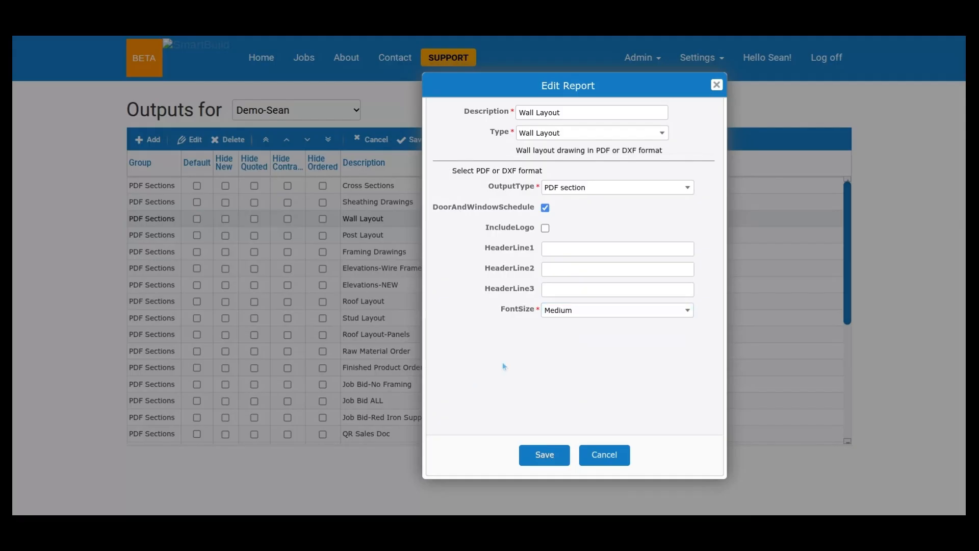
pyautogui.click(595, 312)
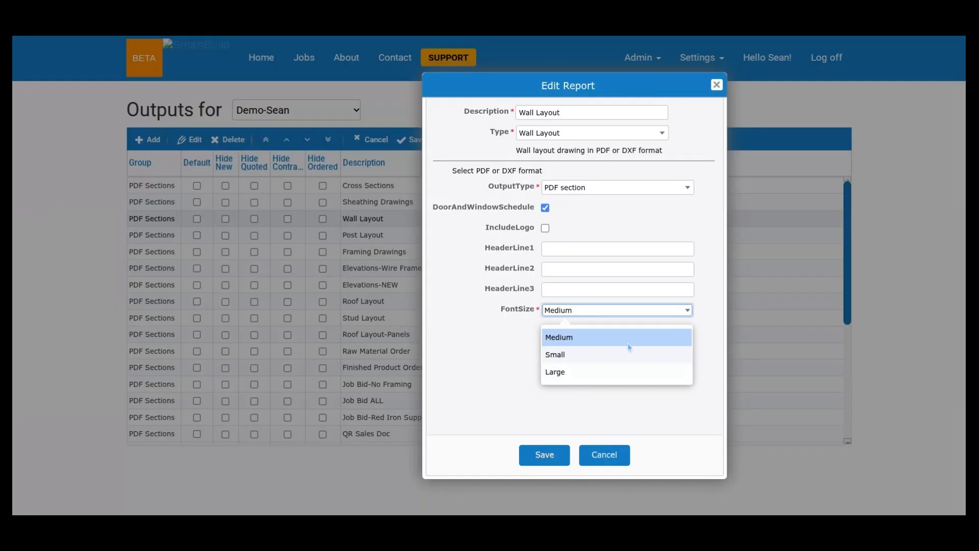
# - Rename the report as Wall Layout-Medium and save it
pyautogui.click(587, 109)
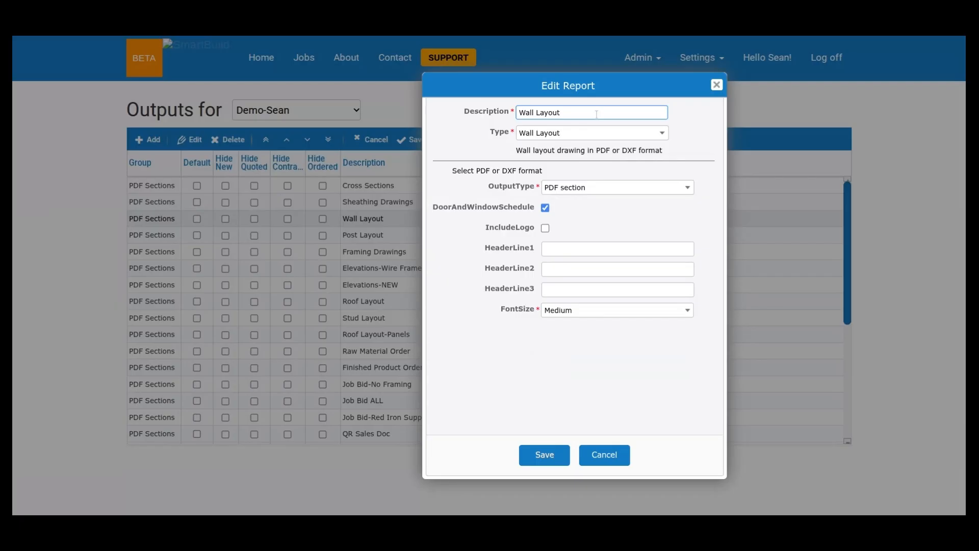
pyautogui.write('-Medium')
pyautogui.click(552, 458)
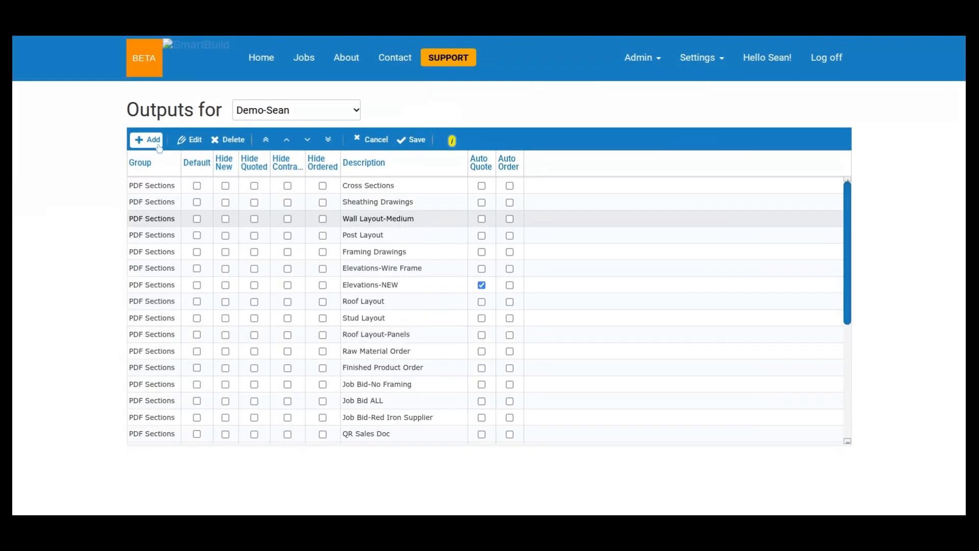
# - Add a new report of type Wall Layout and set its font size to Large
pyautogui.click(159, 146)
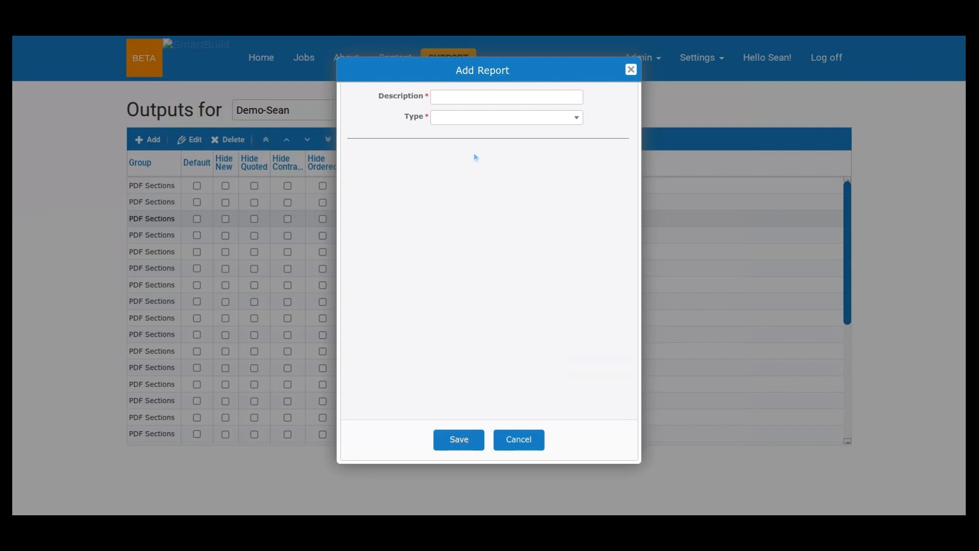
pyautogui.click(536, 117)
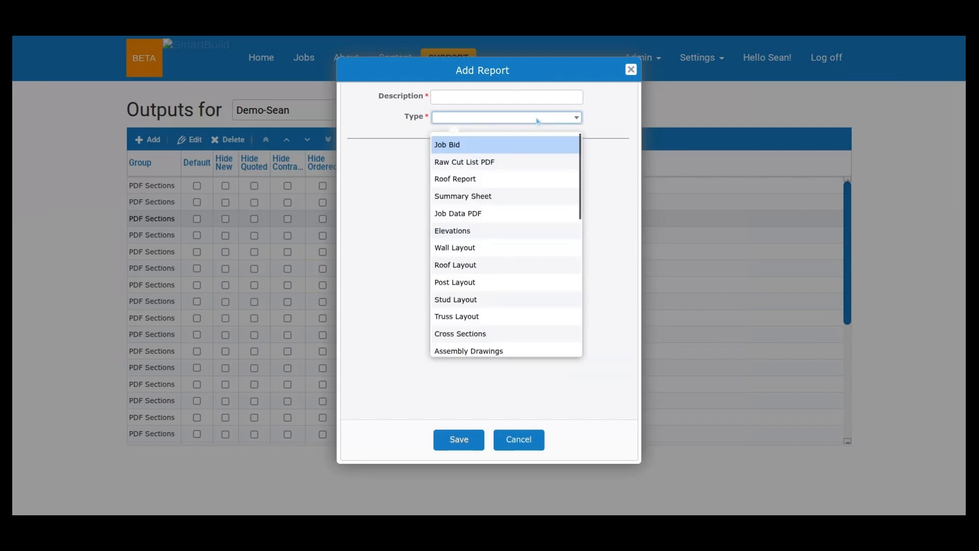
pyautogui.click(493, 248)
pyautogui.click(493, 292)
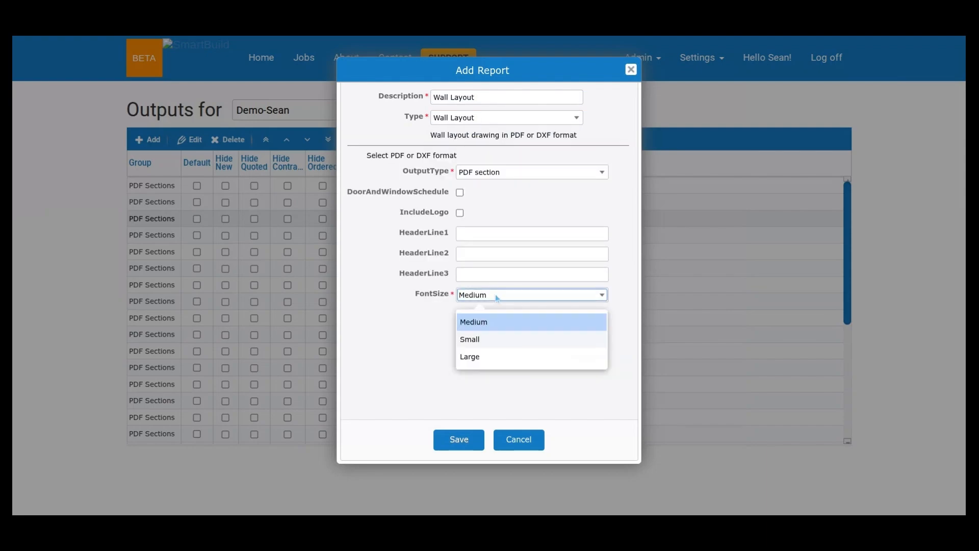
pyautogui.click(497, 356)
# - Name the new report Wall Layout-Large, include the door and window schedule, and save it
pyautogui.click(522, 92)
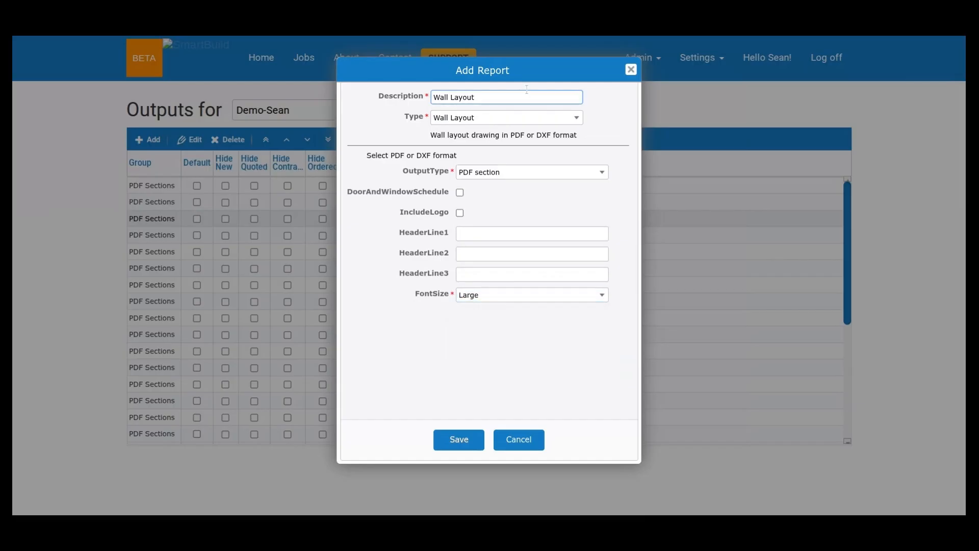
pyautogui.write('-Large')
pyautogui.click(460, 192)
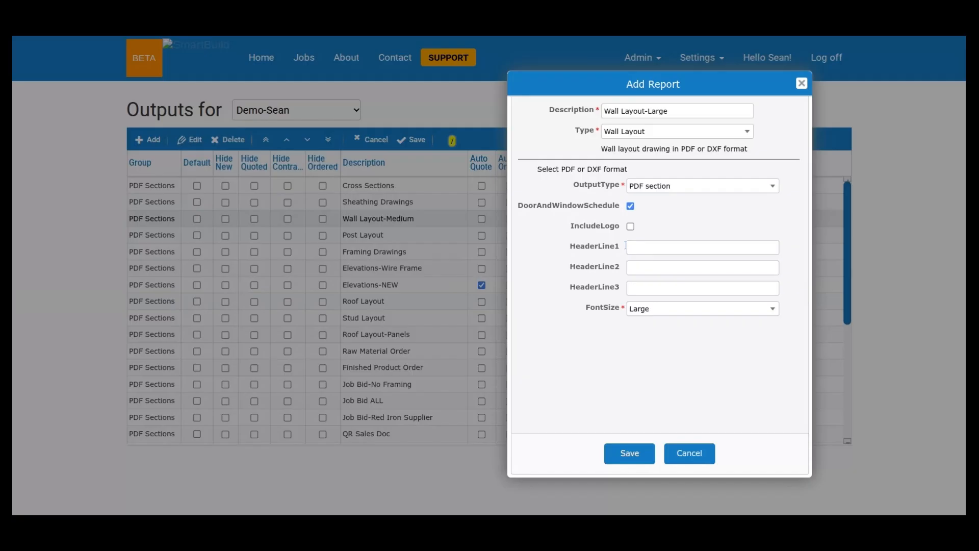
pyautogui.click(616, 456)
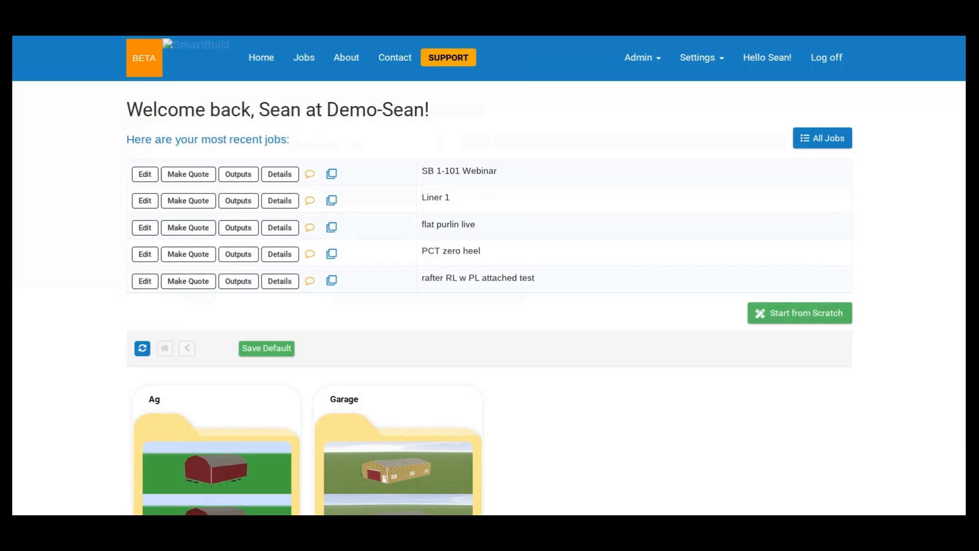
# - Display the Eave Post (20-10-10) span table and examine its foundation types and post materials
pyautogui.click(699, 58)
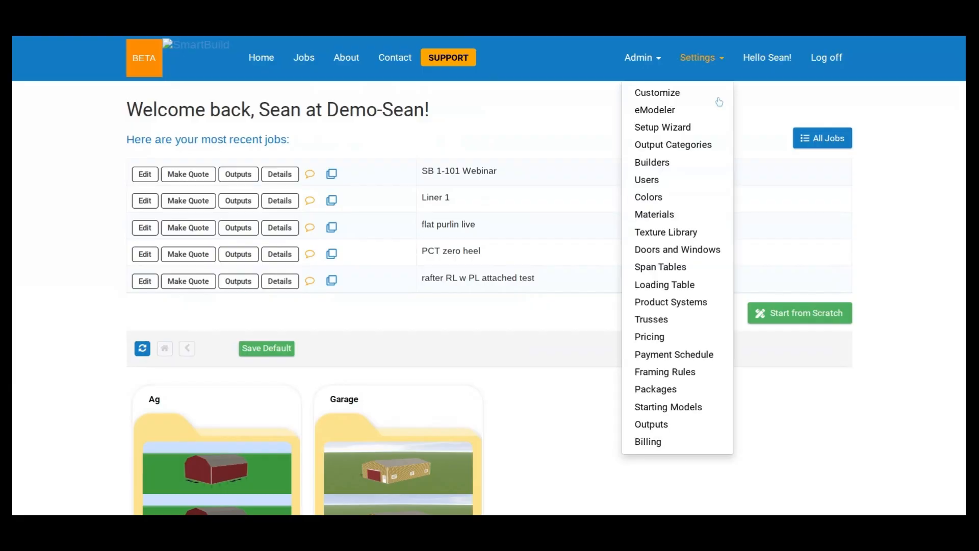
pyautogui.click(669, 268)
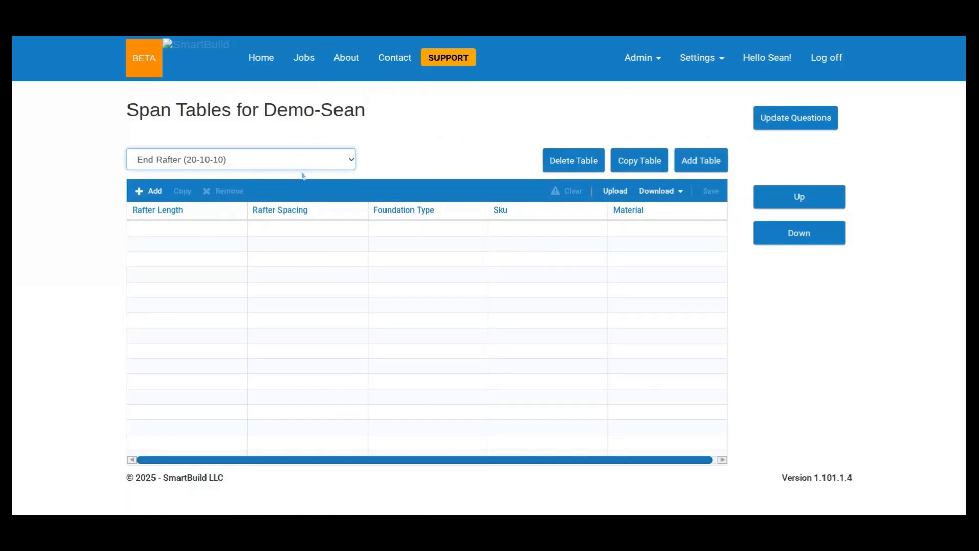
pyautogui.press('Up')
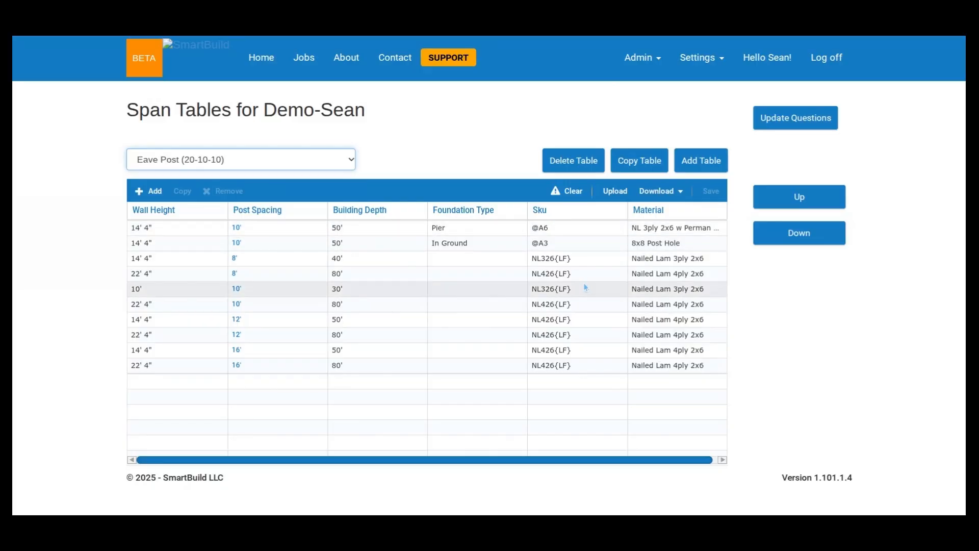
pyautogui.click(700, 57)
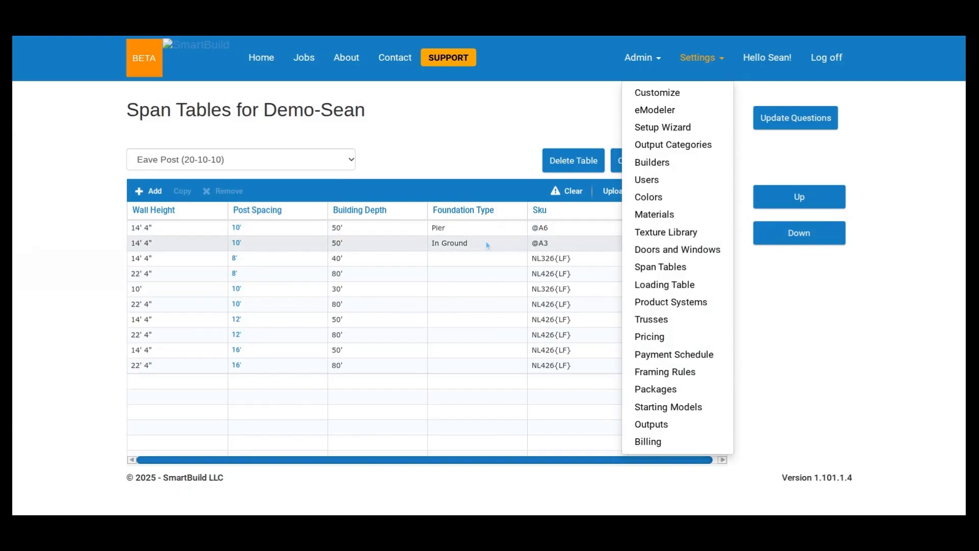
pyautogui.click(492, 145)
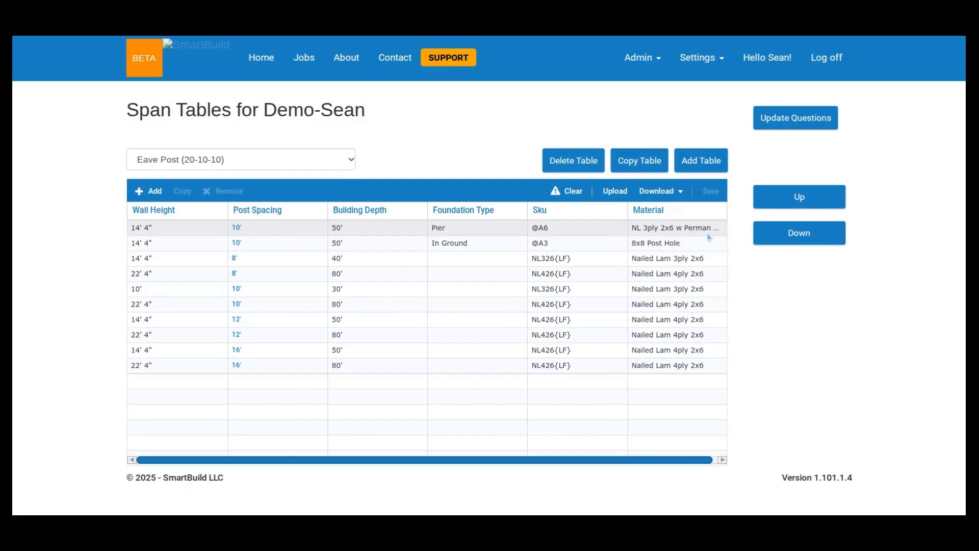
# - Open the main distributor's Wood Post Frame framing rule and show its job questions
pyautogui.click(710, 60)
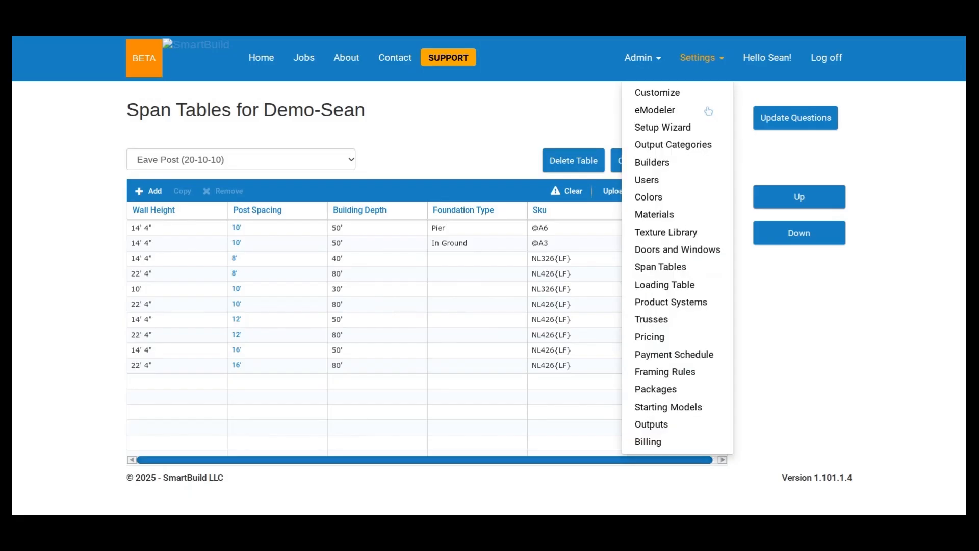
pyautogui.click(665, 372)
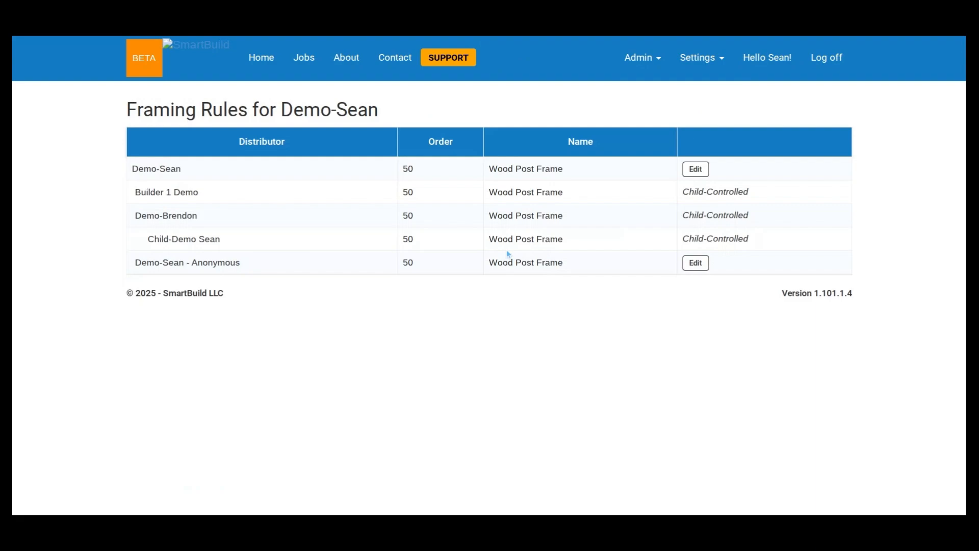
pyautogui.click(696, 169)
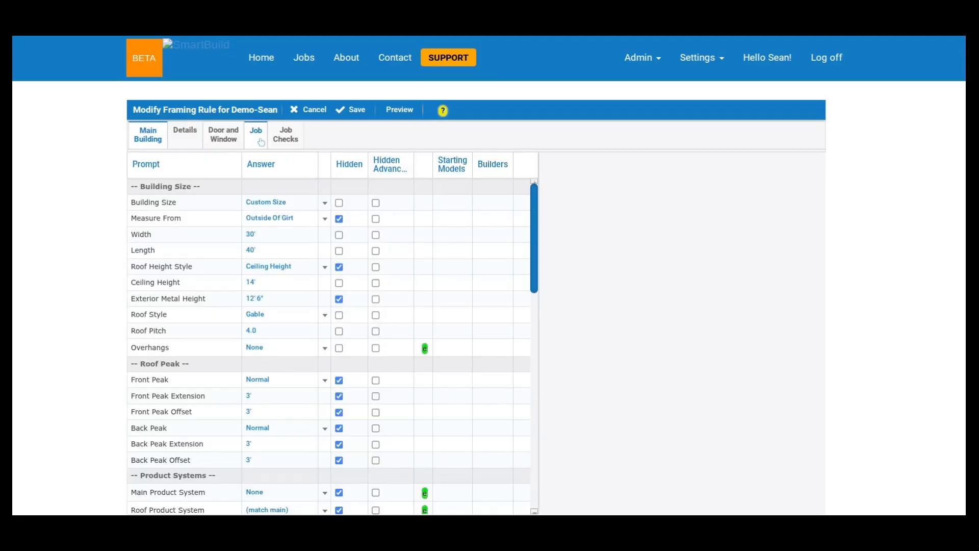
pyautogui.click(260, 141)
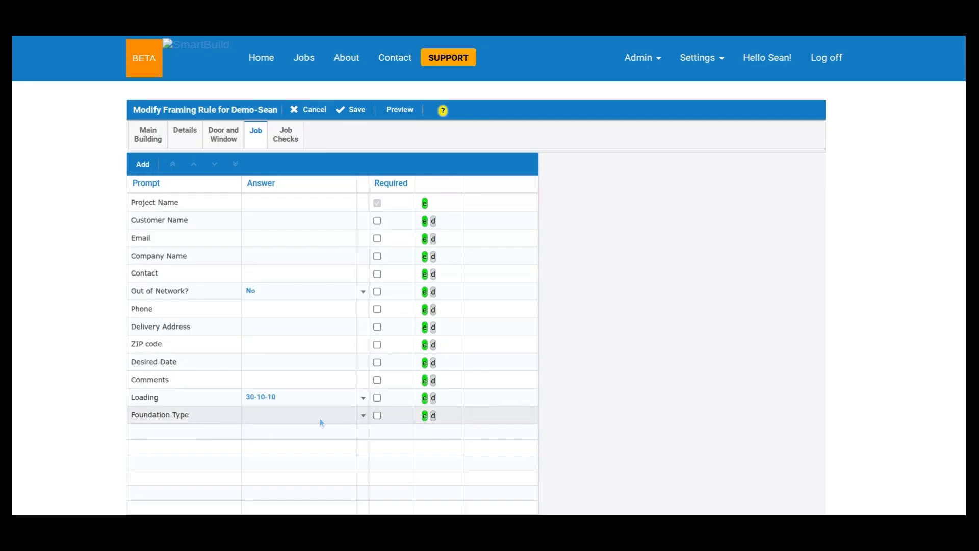
# - Inspect the Foundation Type job question's prompt, tooltip and list options, leaving the dialog without saving
pyautogui.click(207, 415)
pyautogui.click(205, 414)
pyautogui.click(425, 416)
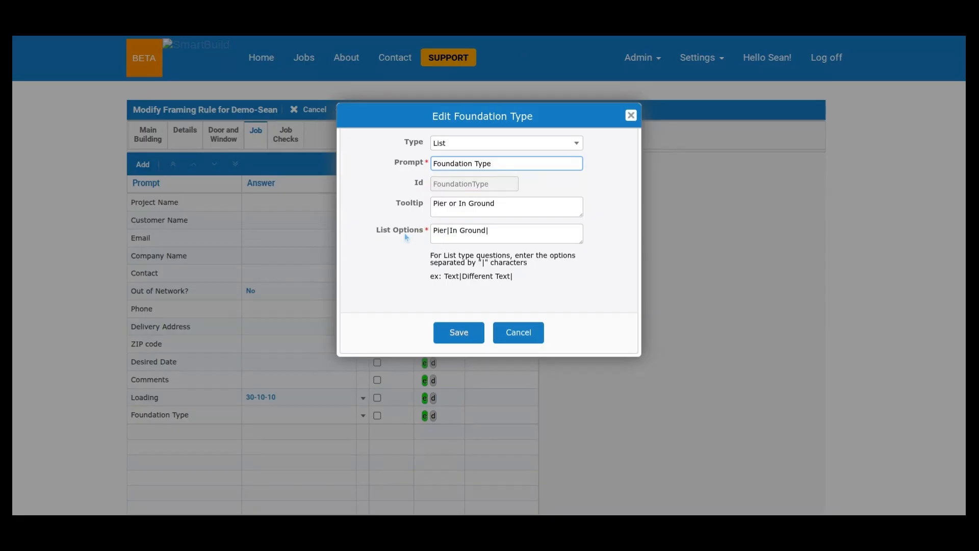
pyautogui.click(517, 341)
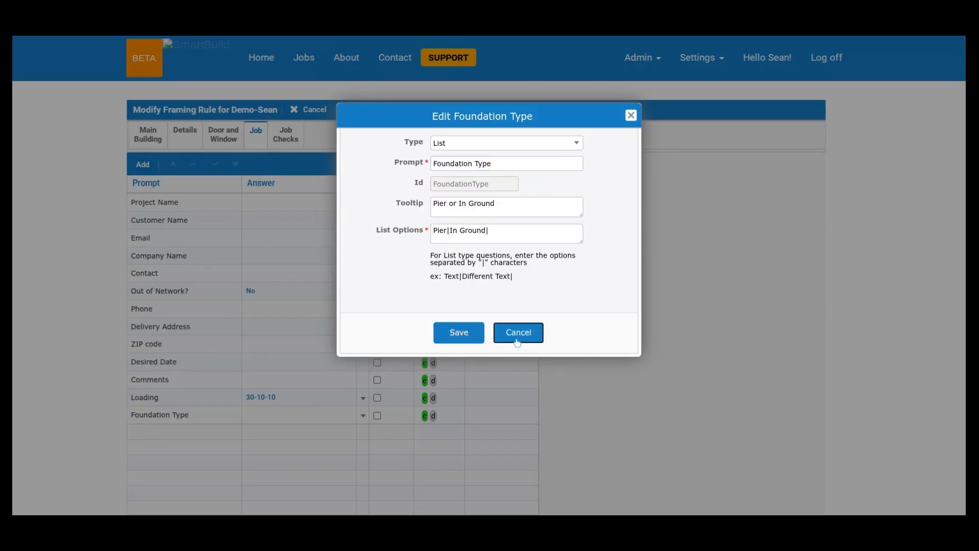
pyautogui.scroll(-1, 186, 453)
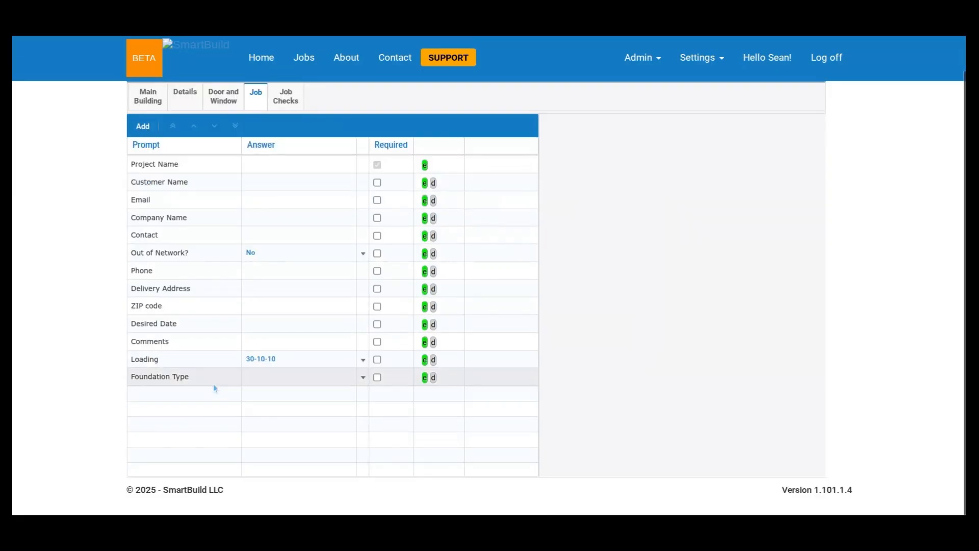
pyautogui.click(426, 378)
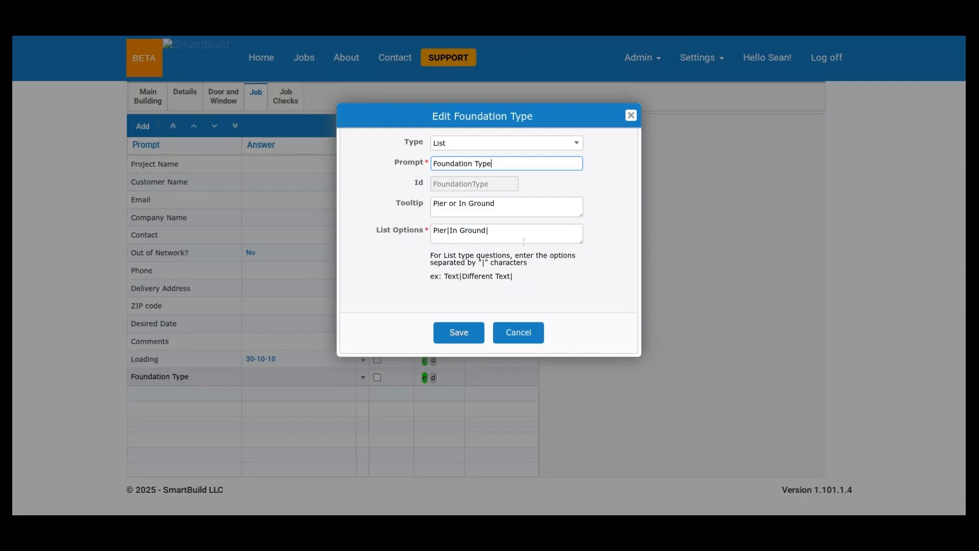
pyautogui.click(529, 334)
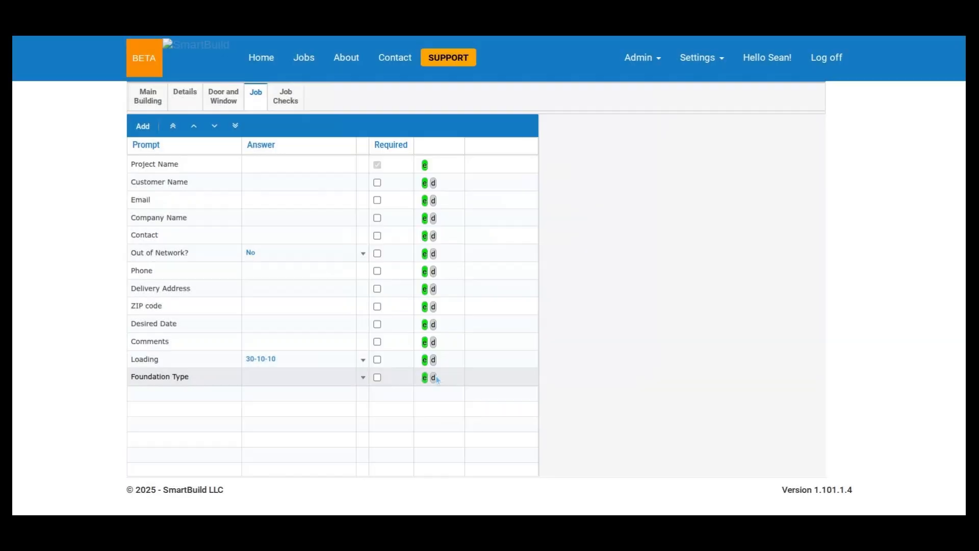
# - Open the NL 3ply 2x6 w Perman Column post assembly in the Setup Wizard to examine its definition
pyautogui.click(697, 67)
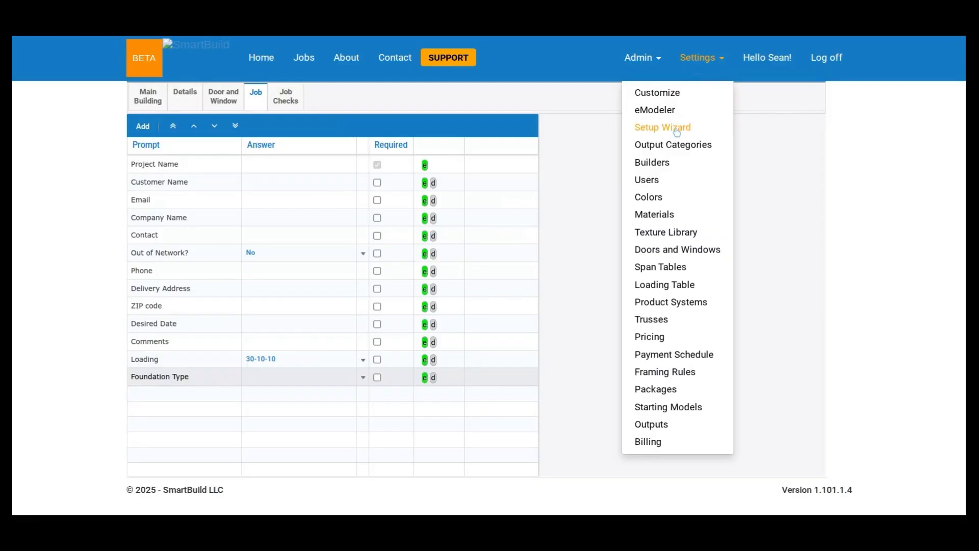
pyautogui.click(662, 127)
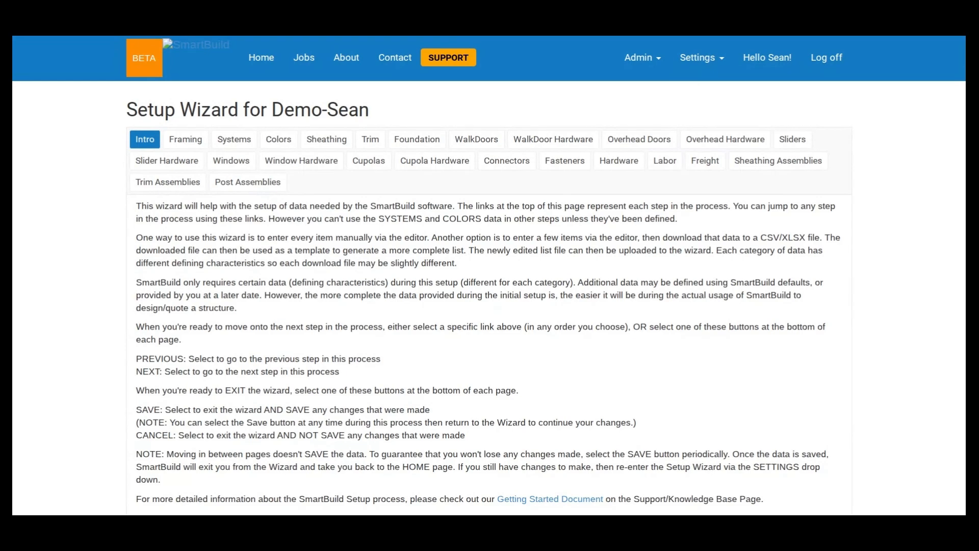
pyautogui.click(231, 185)
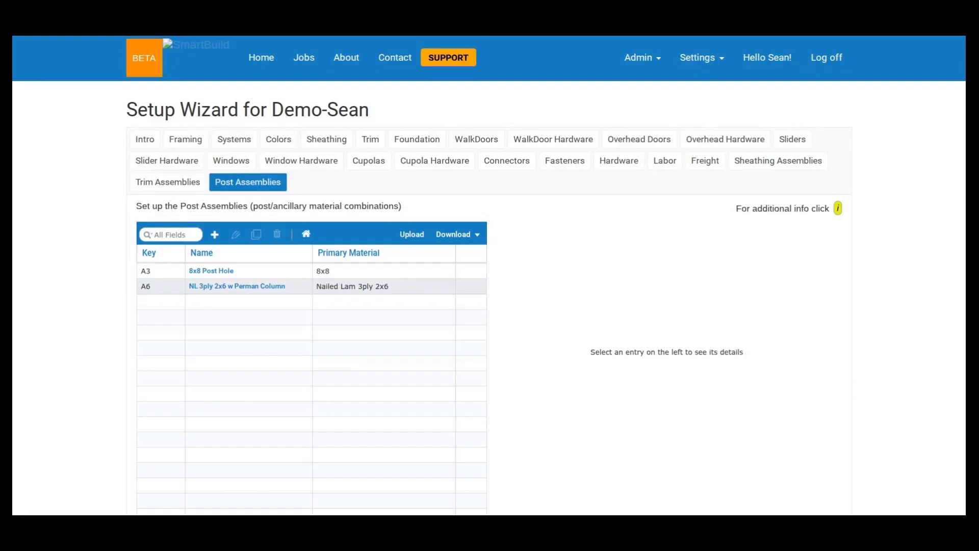
pyautogui.click(414, 288)
pyautogui.doubleClick(414, 291)
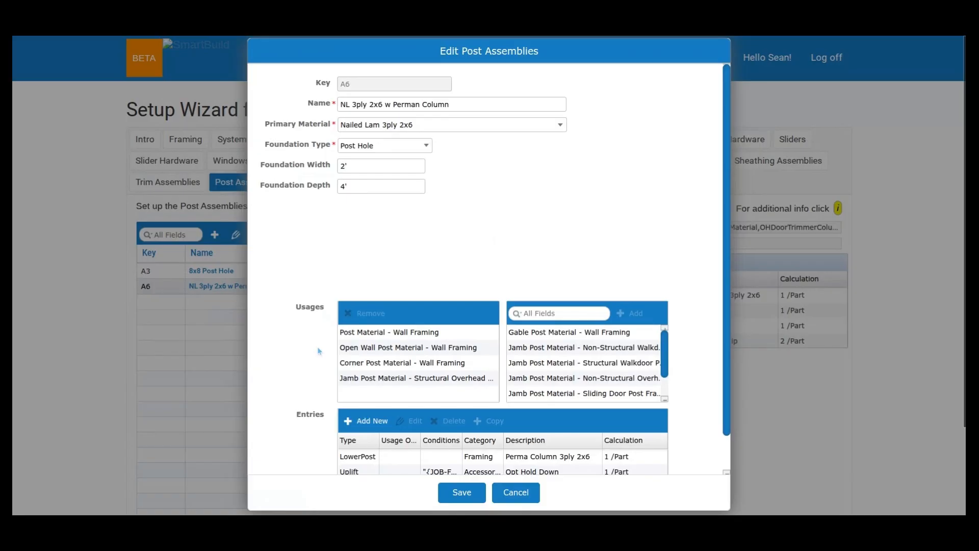
# - Examine the assembly's entries and the Opt Hold Down uplift entry's special conditions, leaving that entry without saving
pyautogui.scroll(-1, 311, 355)
pyautogui.scroll(-1, 304, 358)
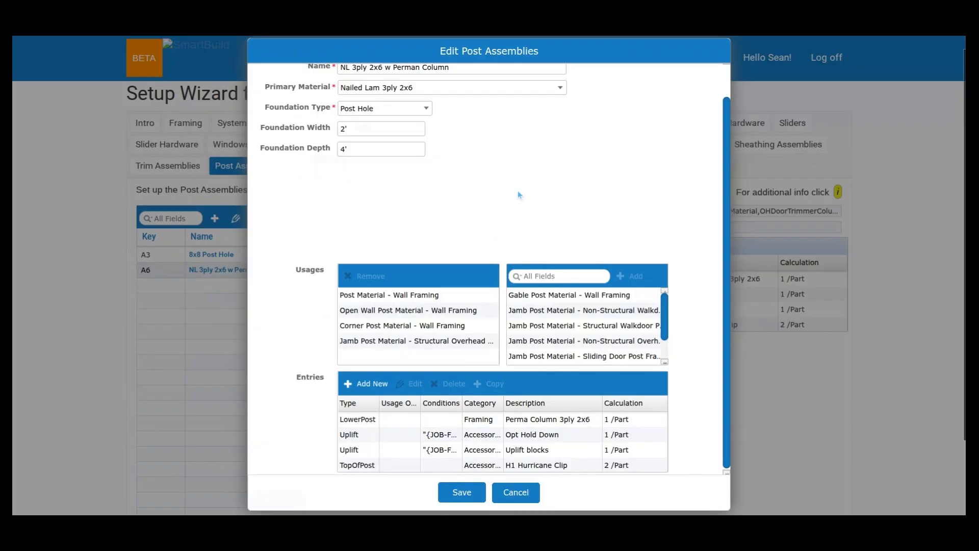
pyautogui.scroll(-1, 515, 245)
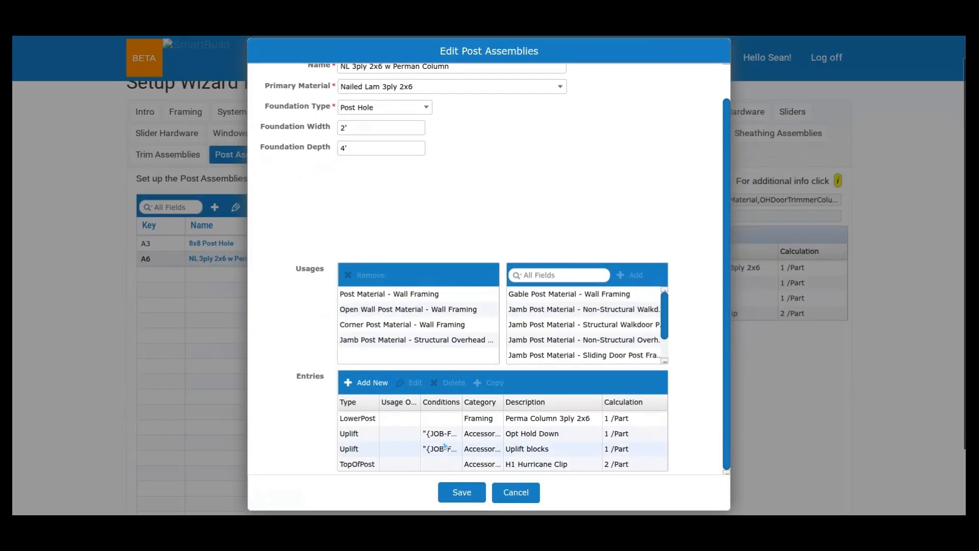
pyautogui.doubleClick(505, 437)
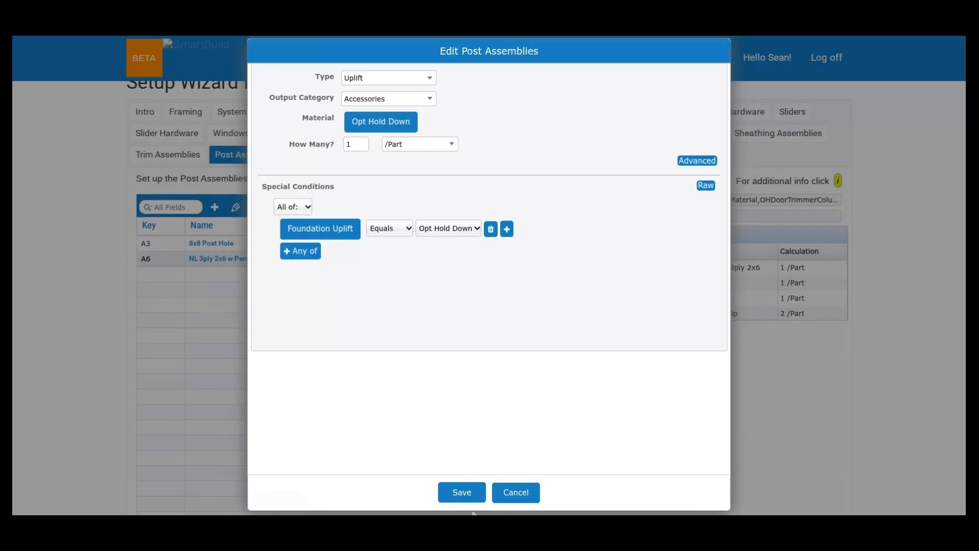
pyautogui.click(527, 494)
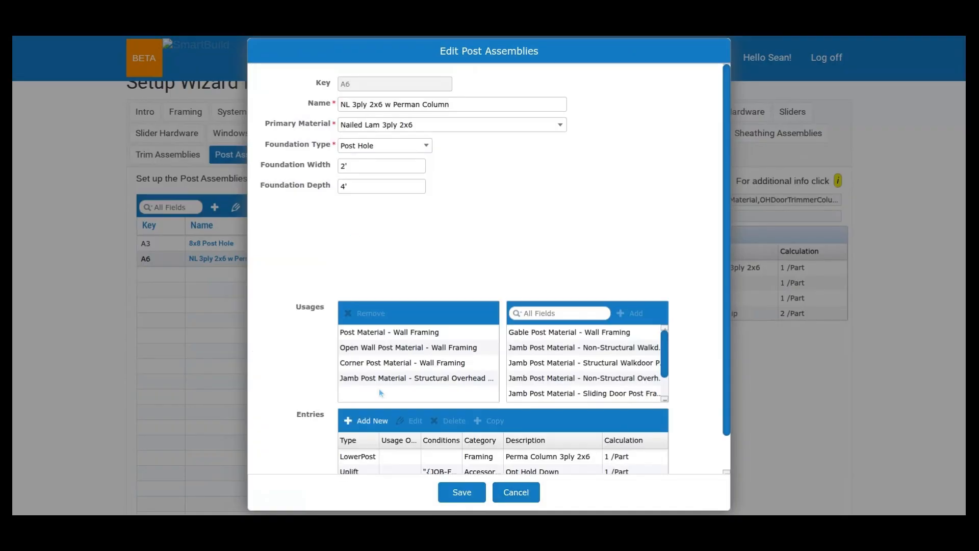
# - Review the usages, entries and foundation settings of the NL 3ply 2x6 w Perman Column assembly, and close it without saving
pyautogui.scroll(-1, 378, 388)
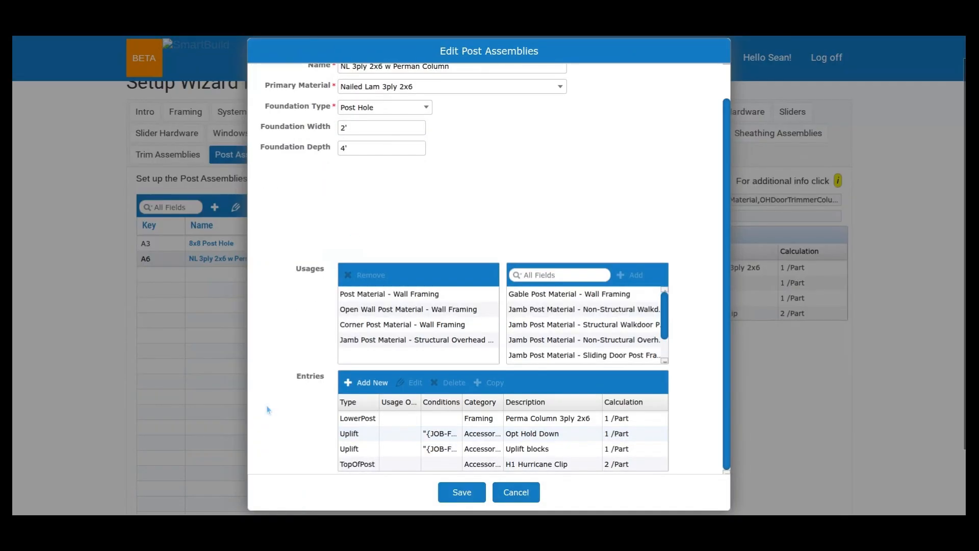
pyautogui.scroll(1, 285, 403)
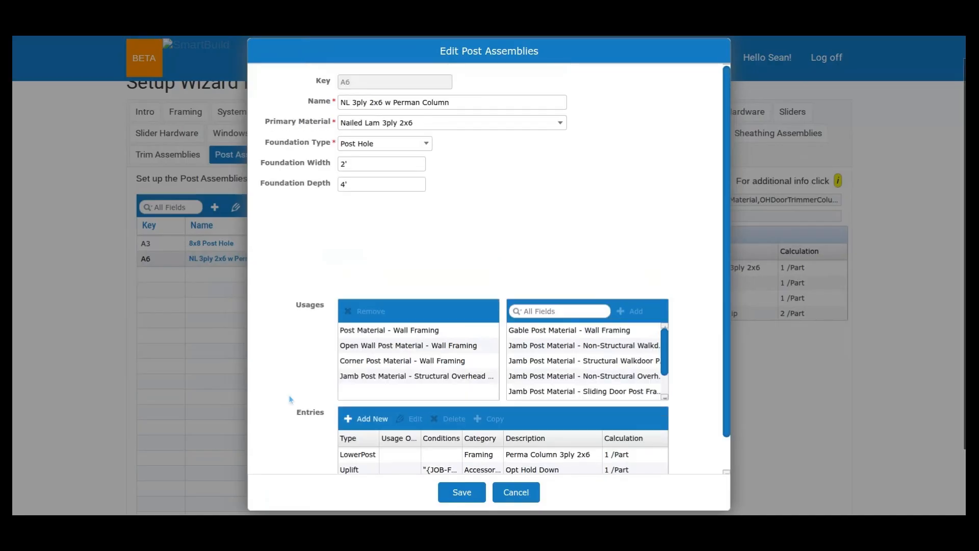
pyautogui.scroll(-1, 291, 400)
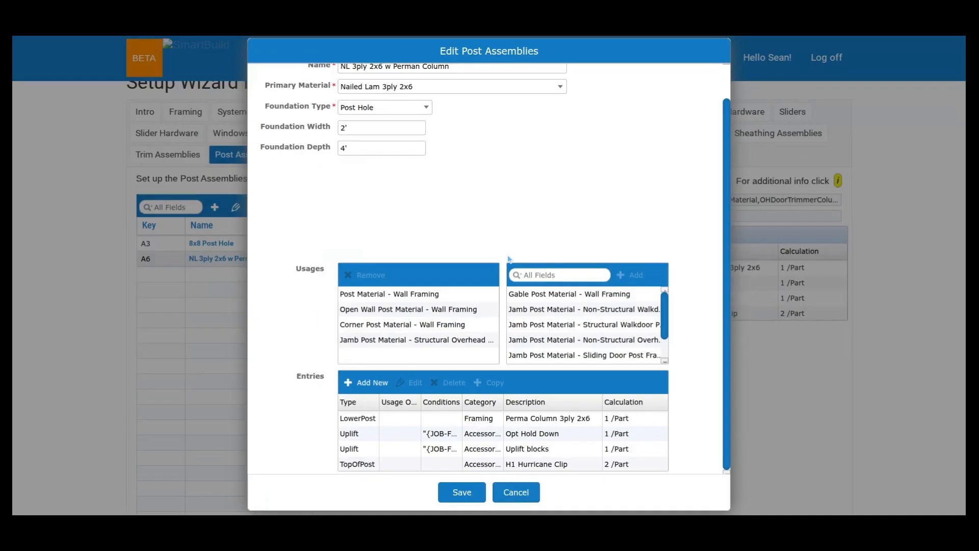
pyautogui.scroll(1, 588, 149)
pyautogui.scroll(1, 589, 149)
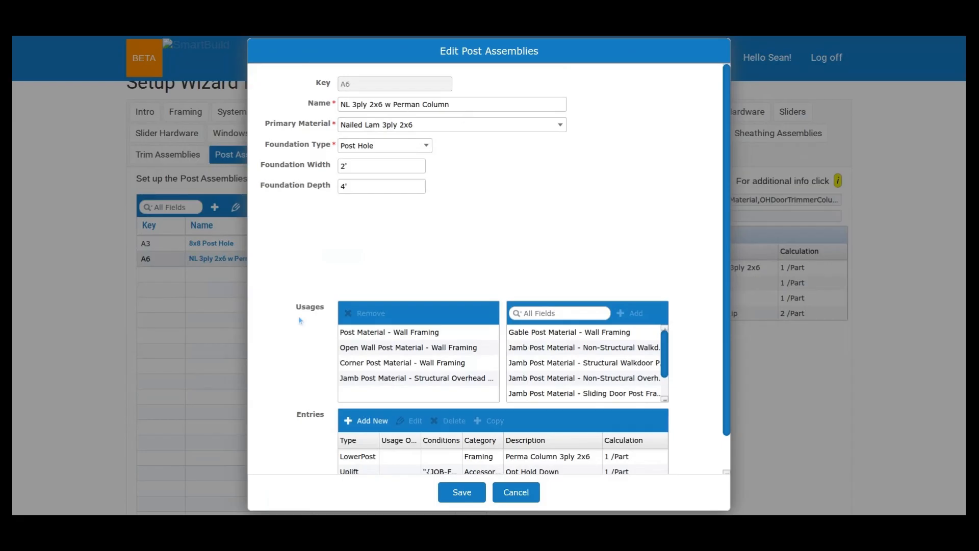
pyautogui.click(517, 492)
# - Open the 8x8 Post Hole assembly, examine its usages and uplift entries, and close it without saving
pyautogui.click(252, 247)
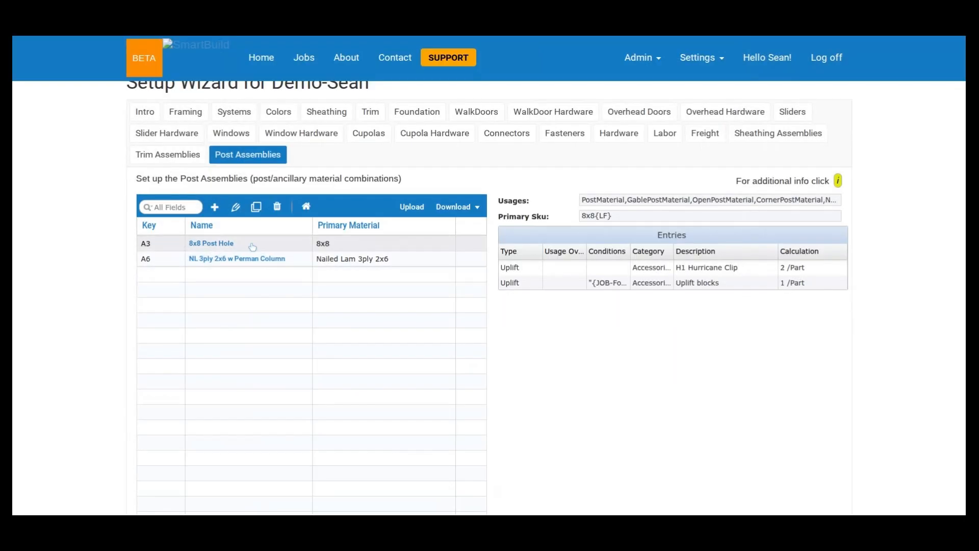
pyautogui.doubleClick(252, 247)
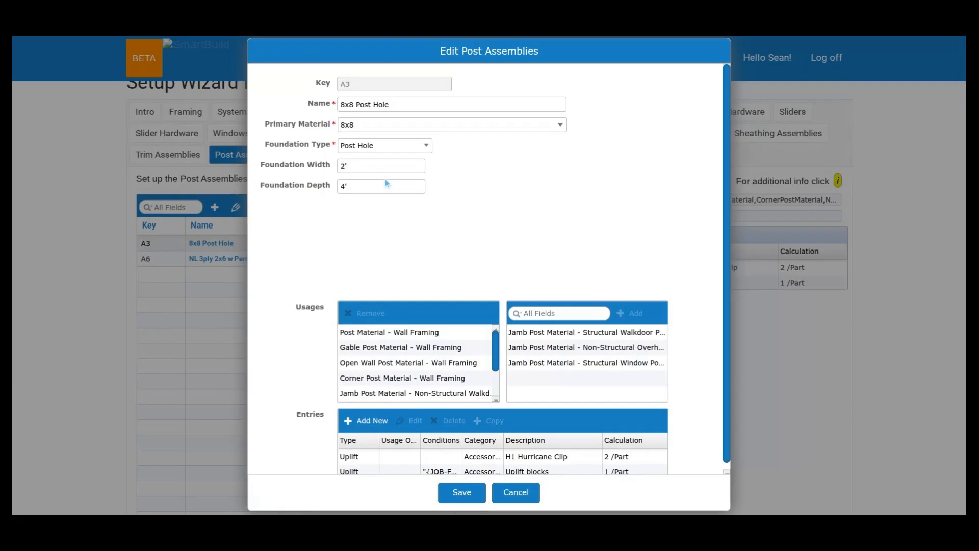
pyautogui.scroll(-1, 361, 386)
pyautogui.scroll(-1, 360, 386)
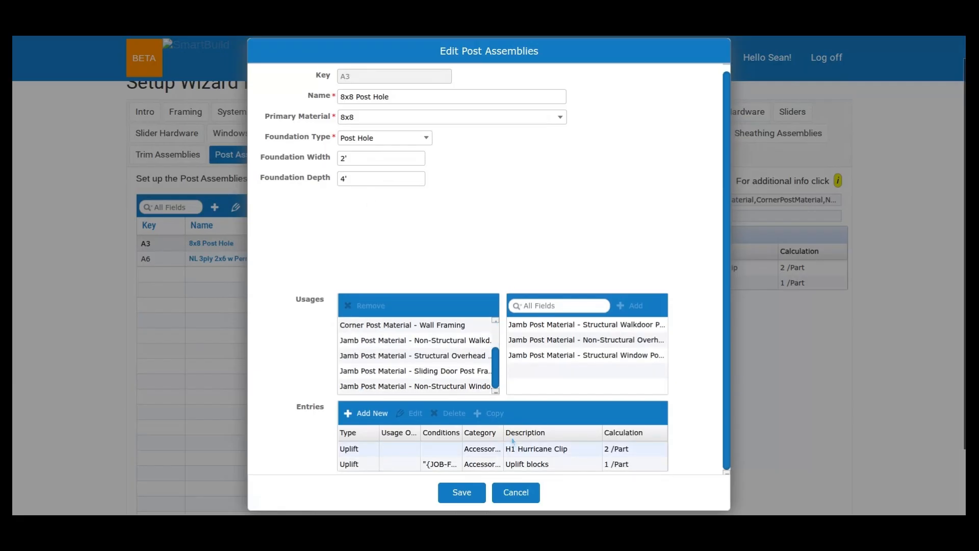
pyautogui.scroll(-1, 513, 440)
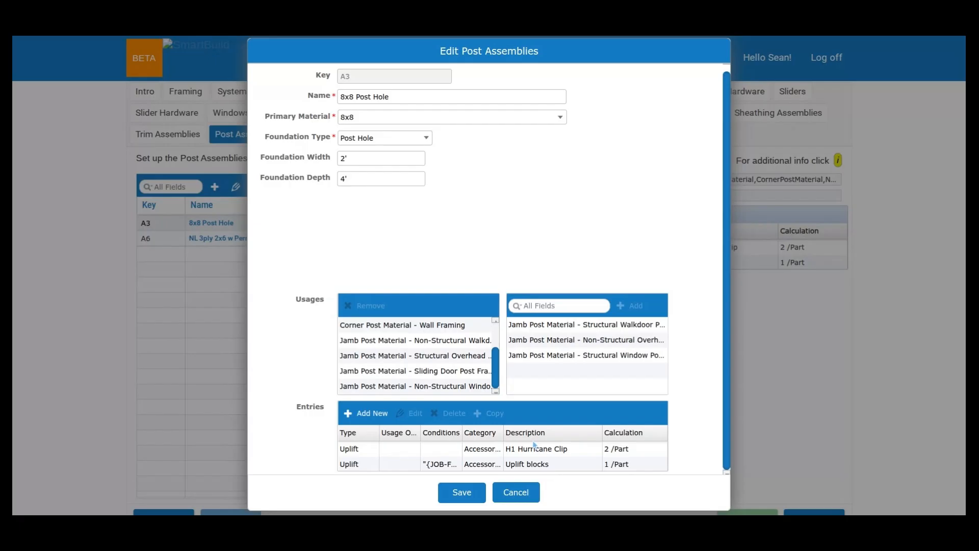
pyautogui.click(516, 492)
# - Reopen the NL 3ply 2x6 w Perman Column assembly beside the assembly list, check its entries again, and leave without saving
pyautogui.doubleClick(299, 240)
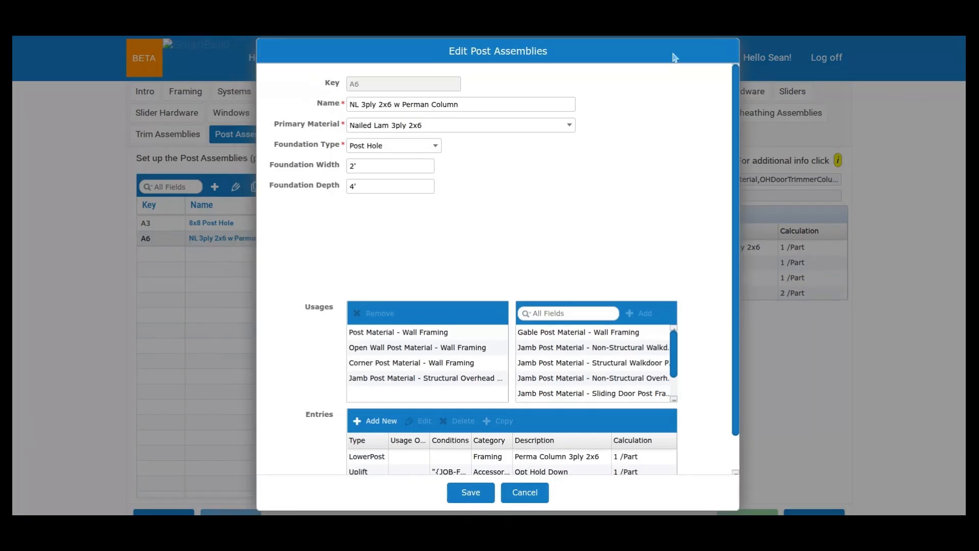
pyautogui.moveTo(674, 58); pyautogui.dragTo(702, 60)
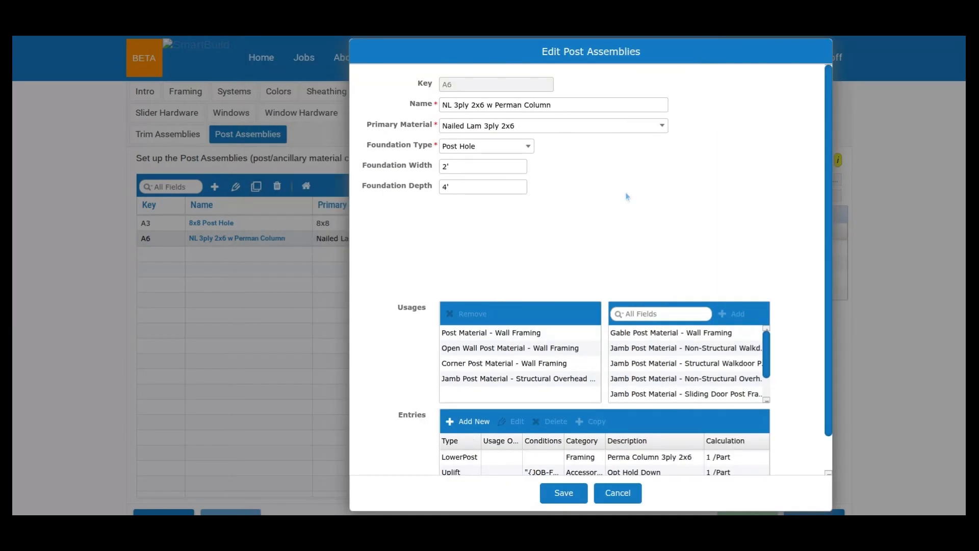
pyautogui.scroll(-1, 626, 196)
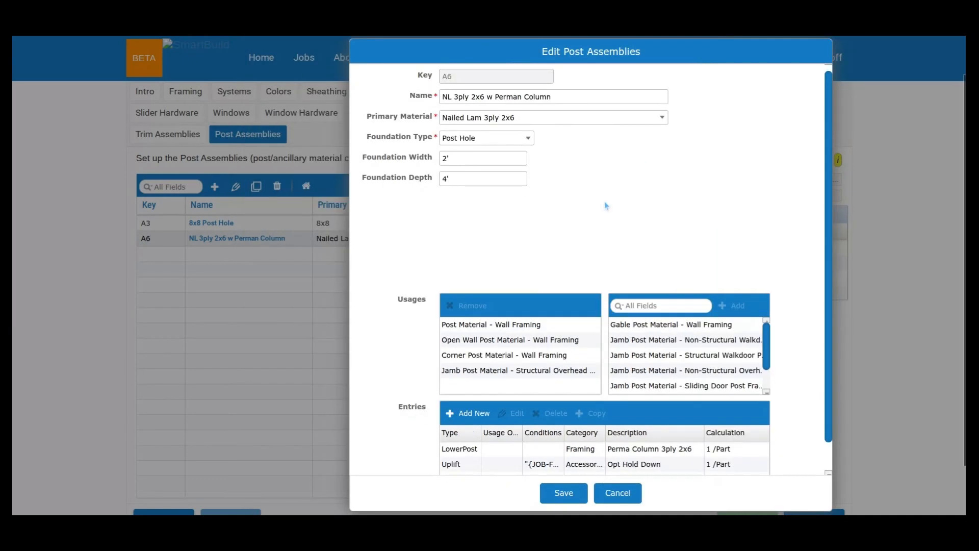
pyautogui.scroll(-2, 605, 205)
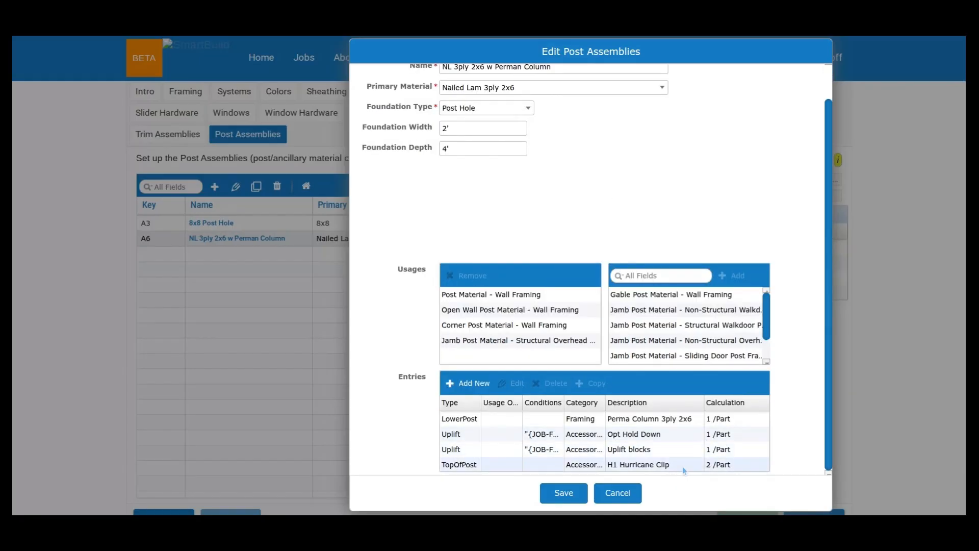
pyautogui.click(631, 499)
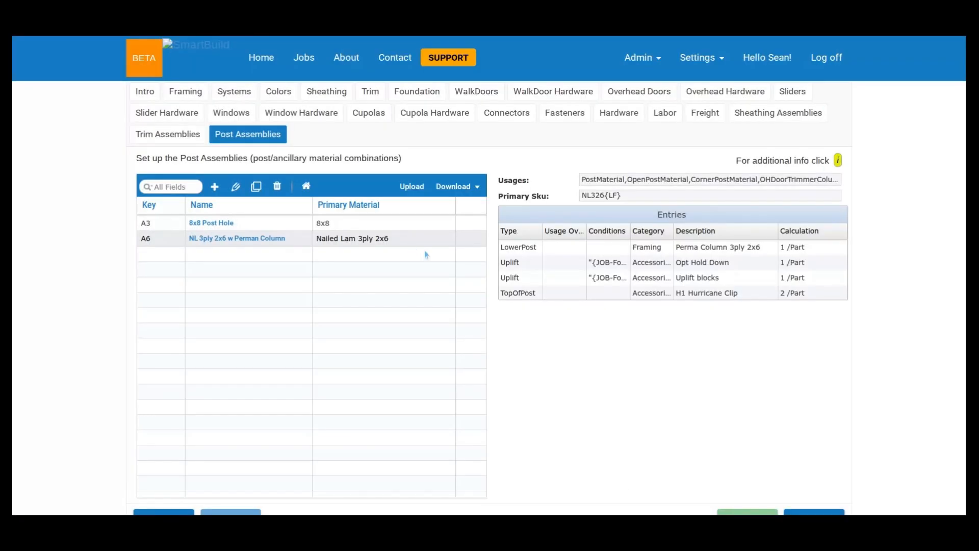
# - Go to the span tables and display the Eave Post (20-10-10) table
pyautogui.click(691, 68)
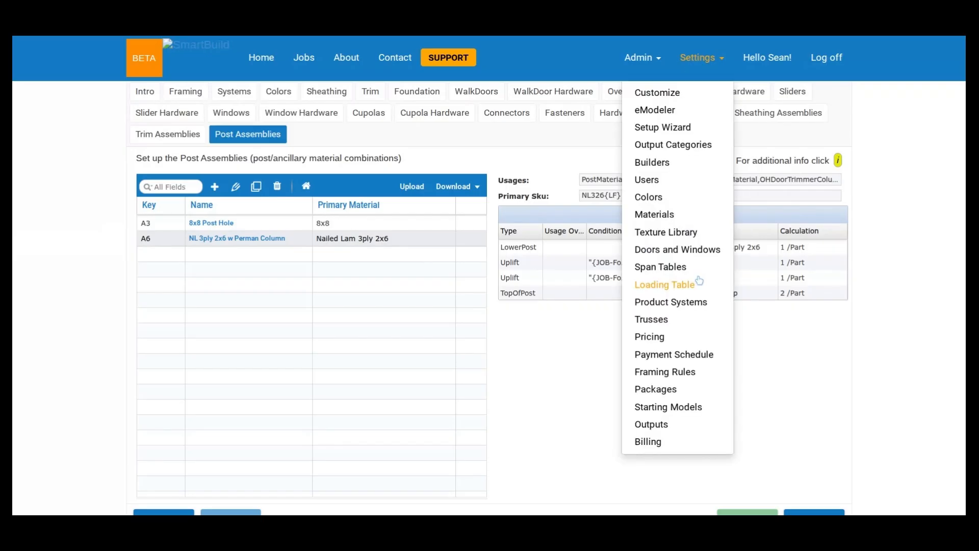
pyautogui.click(697, 283)
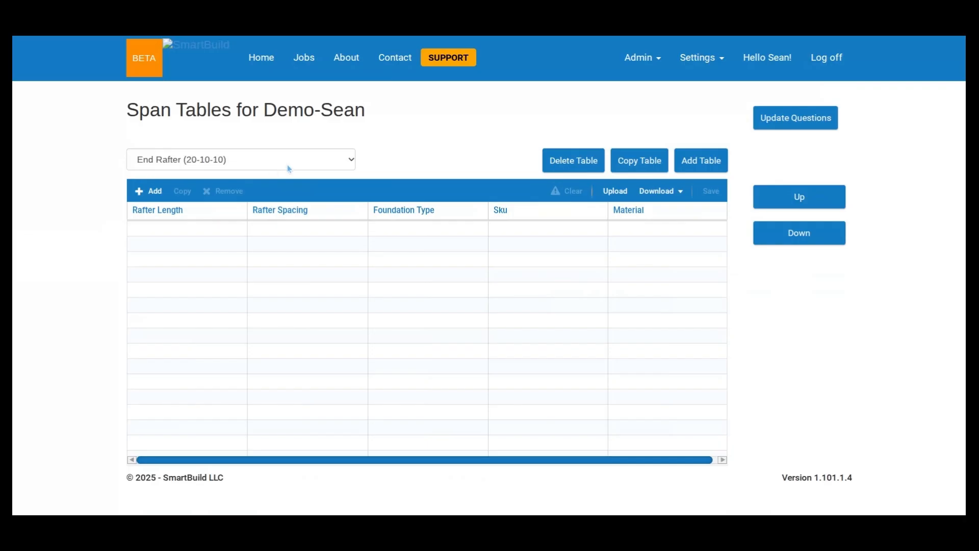
pyautogui.click(291, 162)
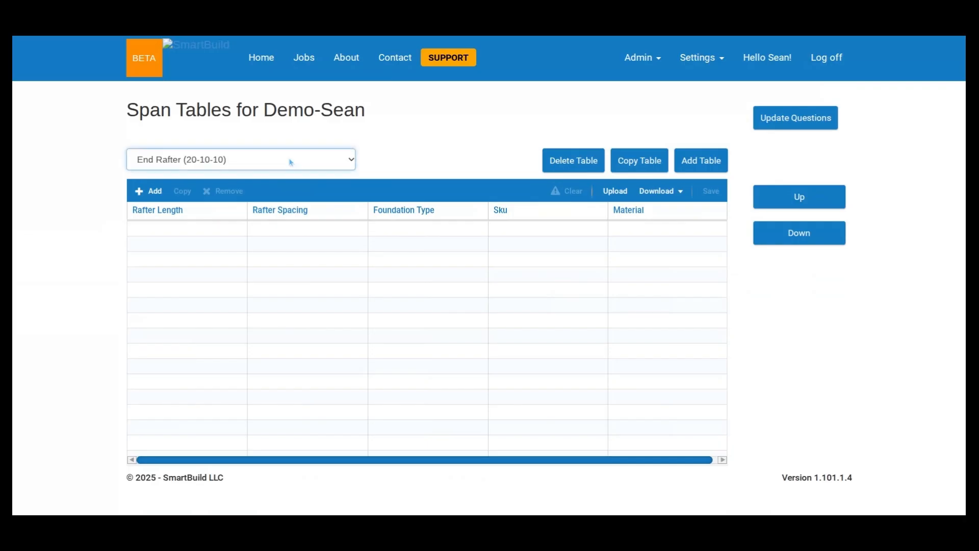
pyautogui.press('Up')
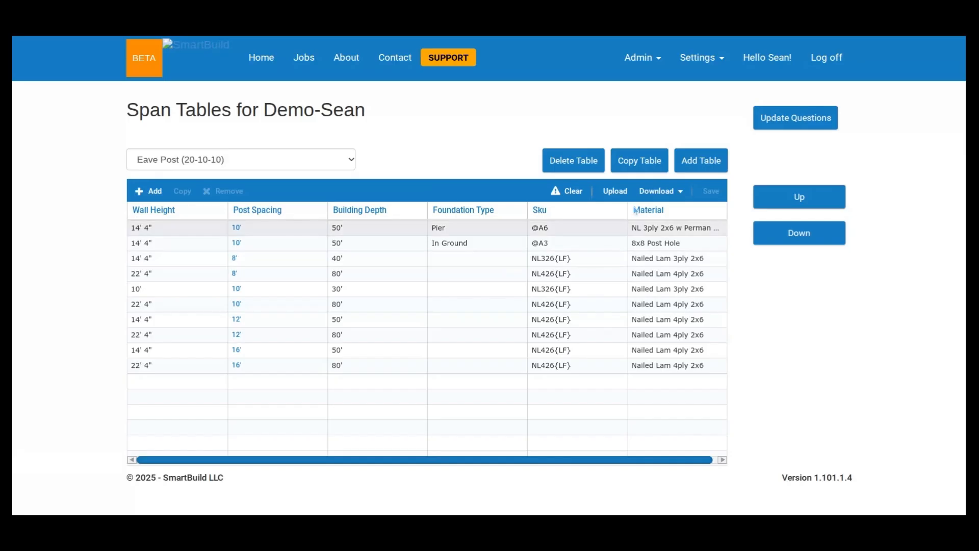
# - Inspect the span table questions and the job questions offered for Question 2, leaving the dialog without updating
pyautogui.click(813, 128)
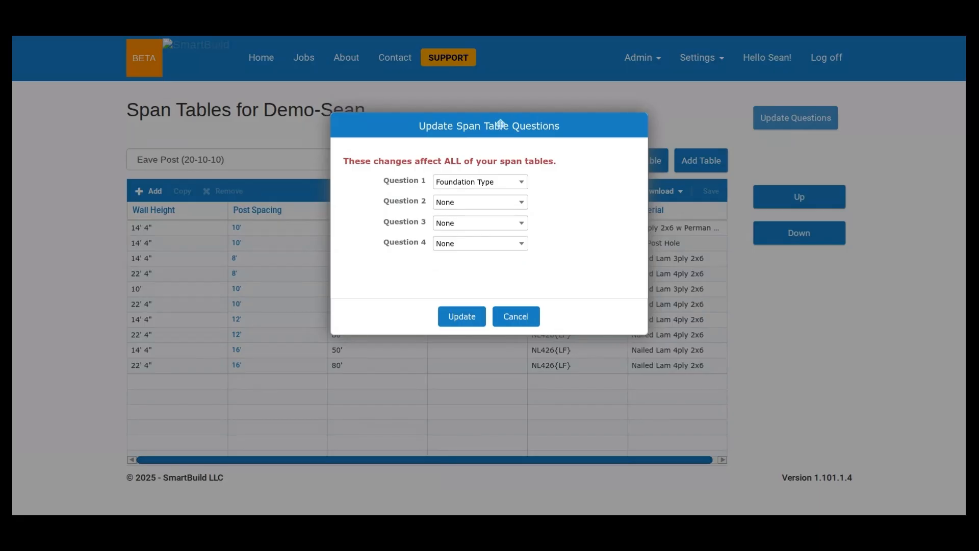
pyautogui.moveTo(500, 124); pyautogui.dragTo(671, 120)
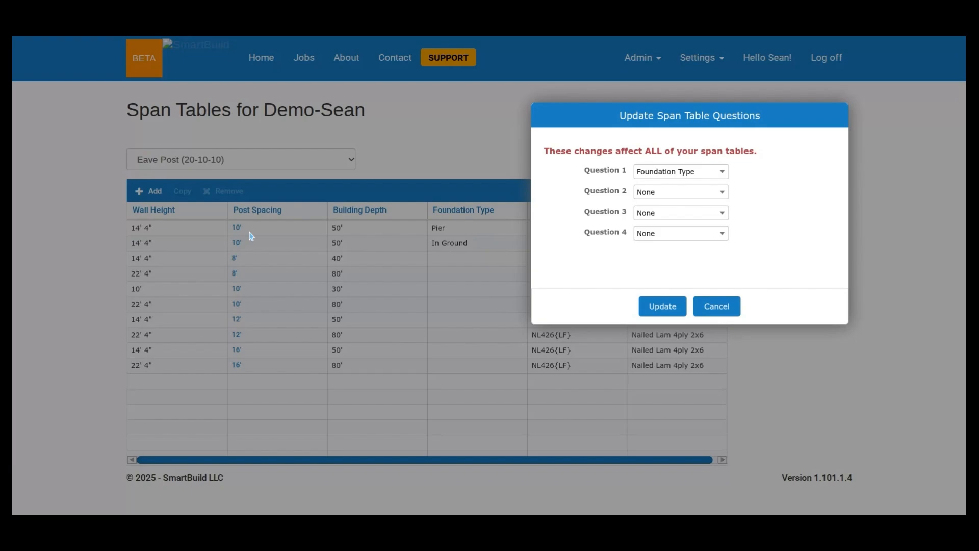
pyautogui.click(699, 194)
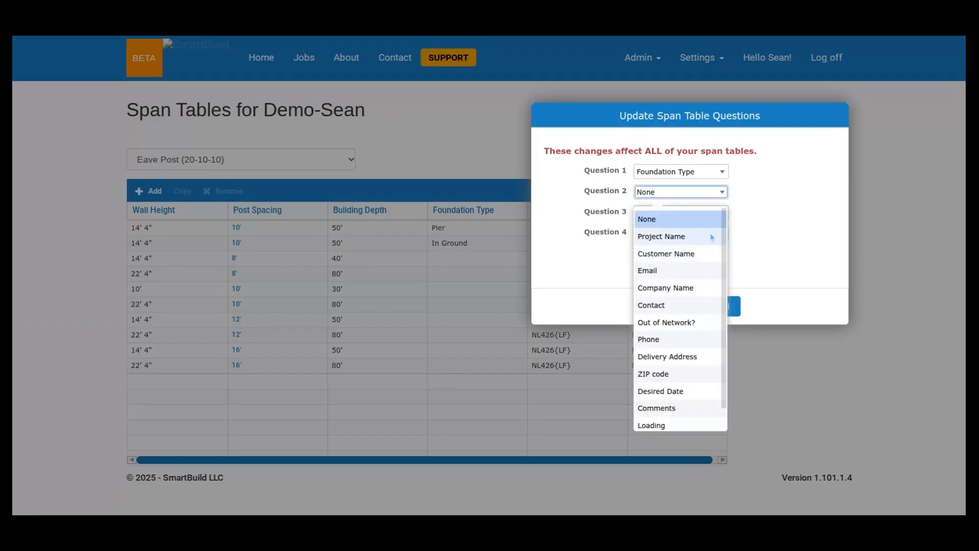
pyautogui.scroll(-1, 712, 237)
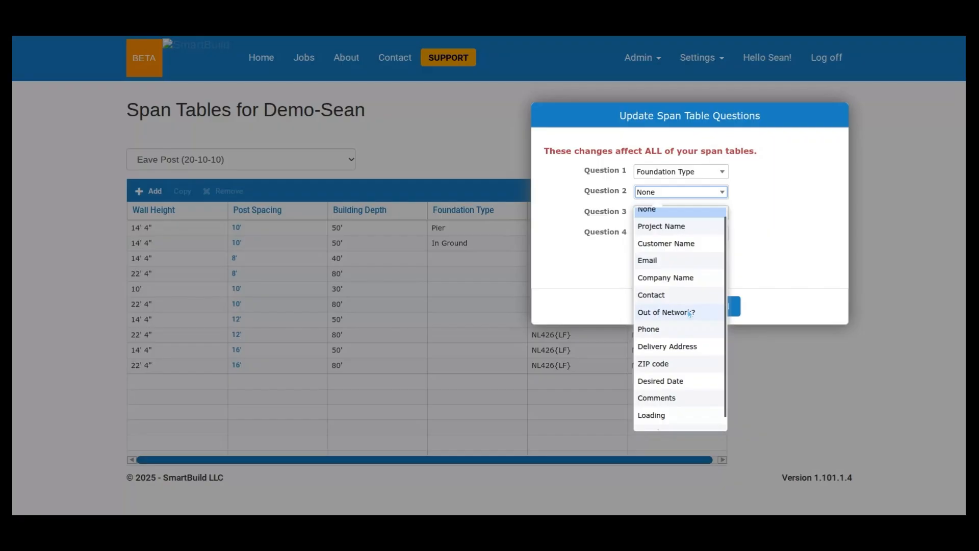
pyautogui.scroll(1, 683, 265)
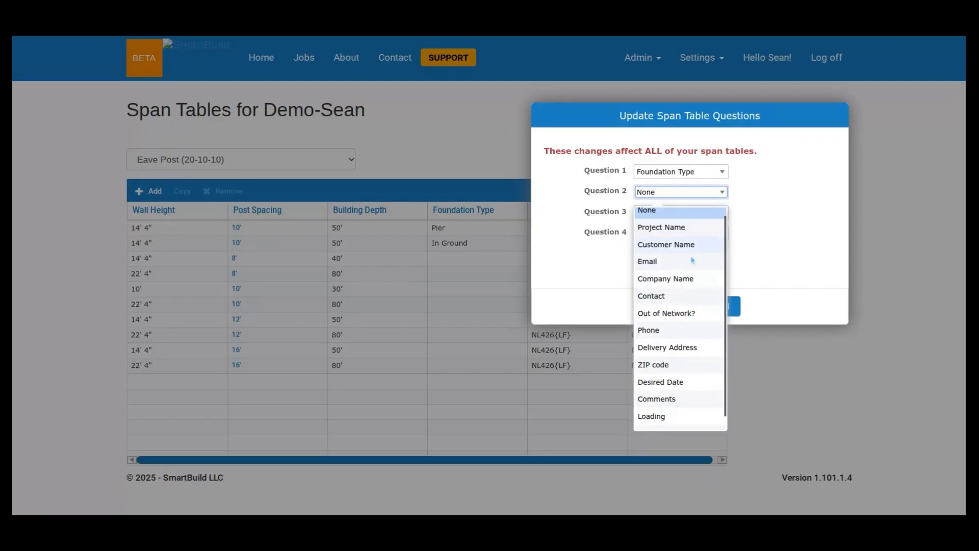
pyautogui.scroll(-1, 691, 264)
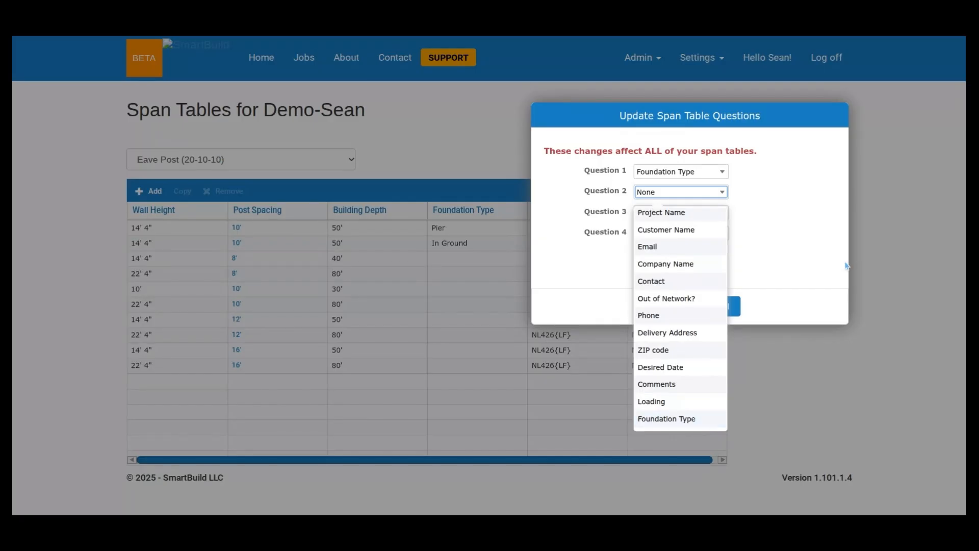
pyautogui.click(657, 197)
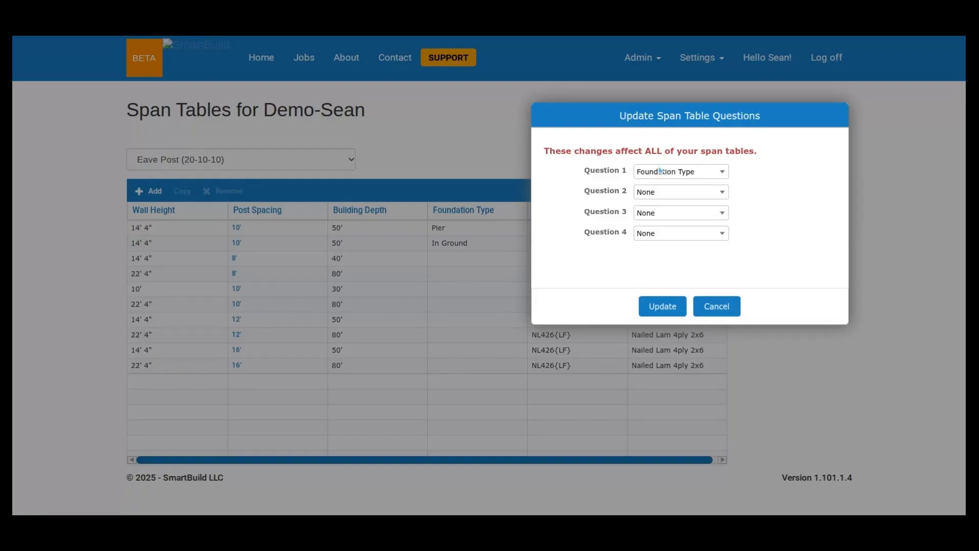
pyautogui.click(716, 307)
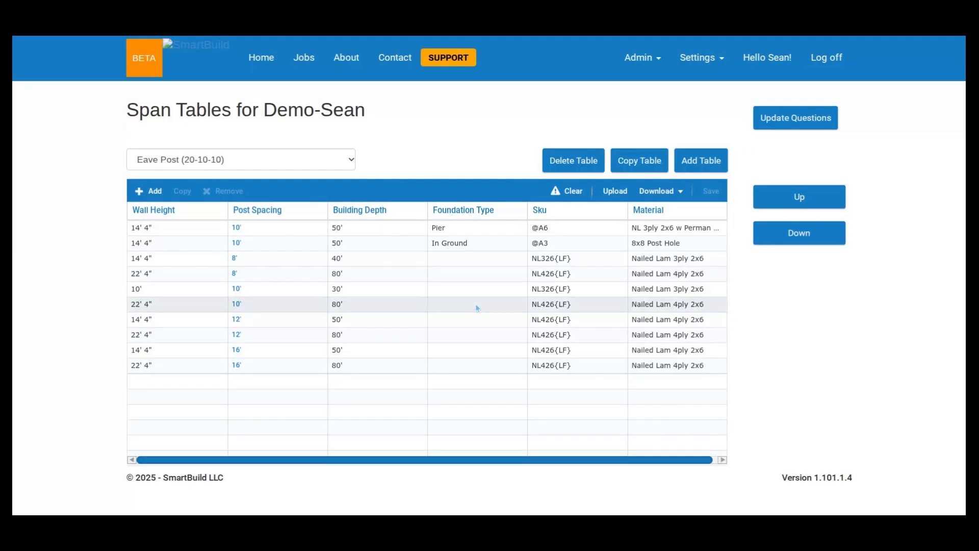
# - Check the Foundation Type column in the Gable Girt and Eave Truss Carrier (20-10-10) tables, and return to Eave Post (20-10-10)
pyautogui.click(320, 158)
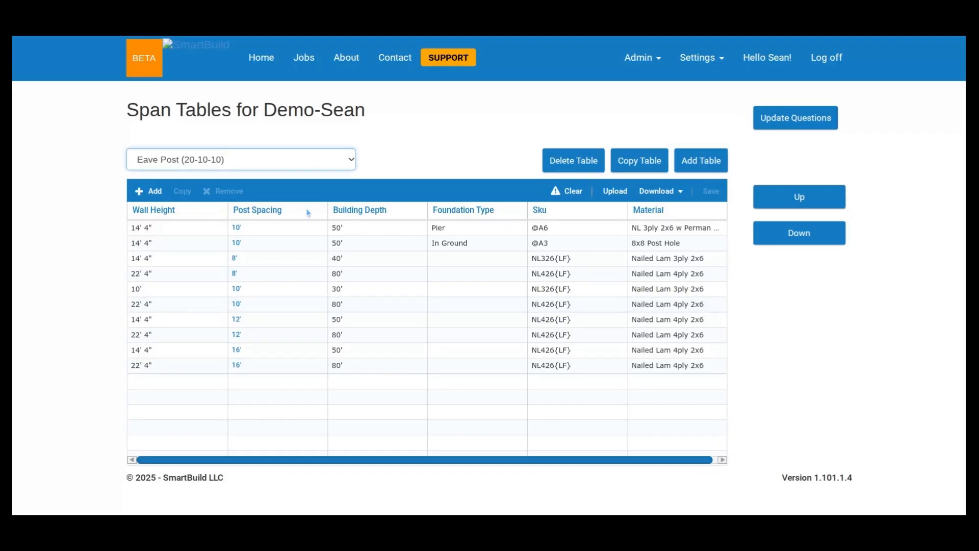
pyautogui.click(306, 213)
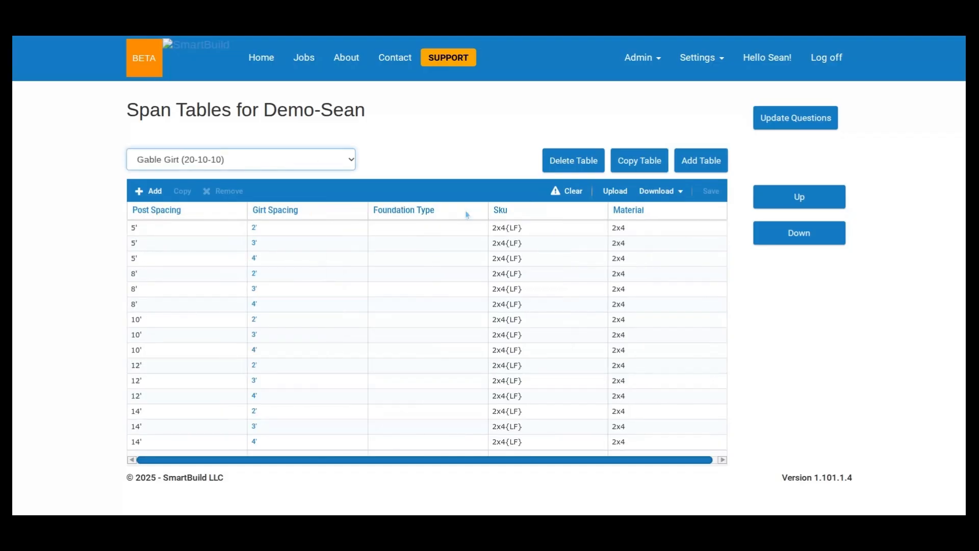
pyautogui.click(284, 158)
pyautogui.click(226, 397)
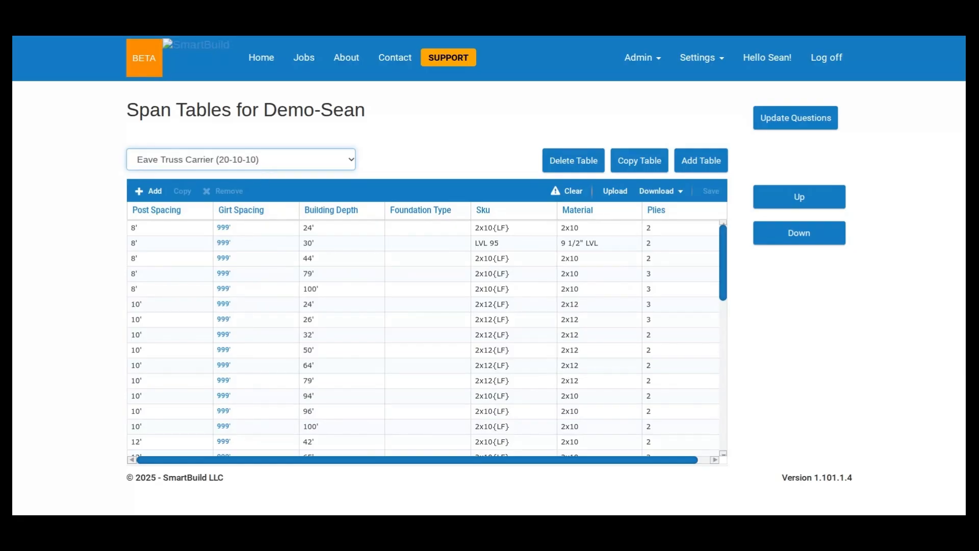
pyautogui.press('Up')
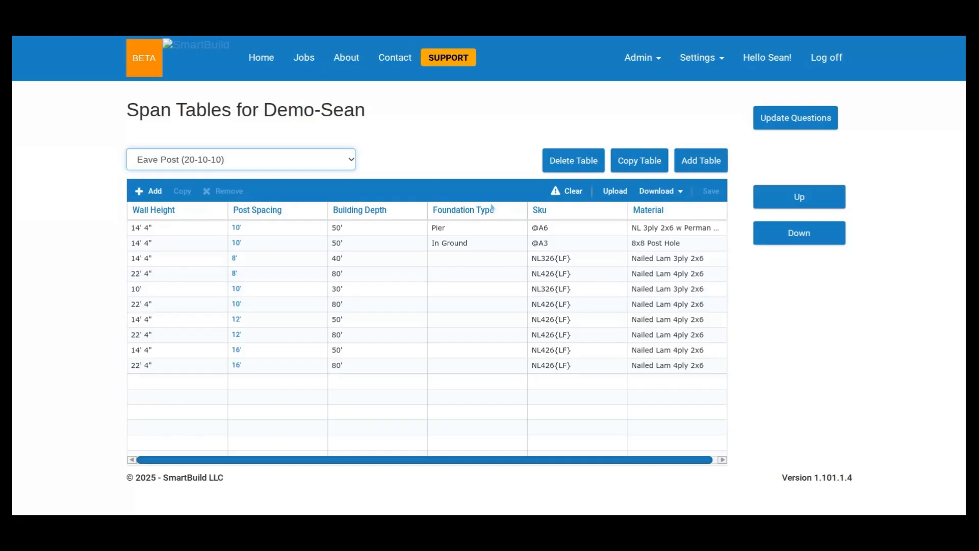
pyautogui.click(495, 230)
pyautogui.click(495, 233)
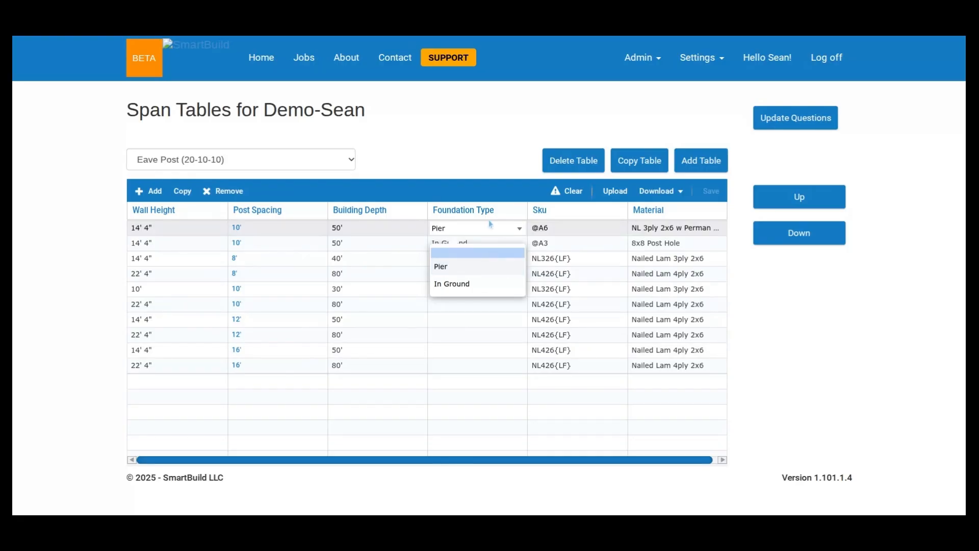
pyautogui.click(444, 242)
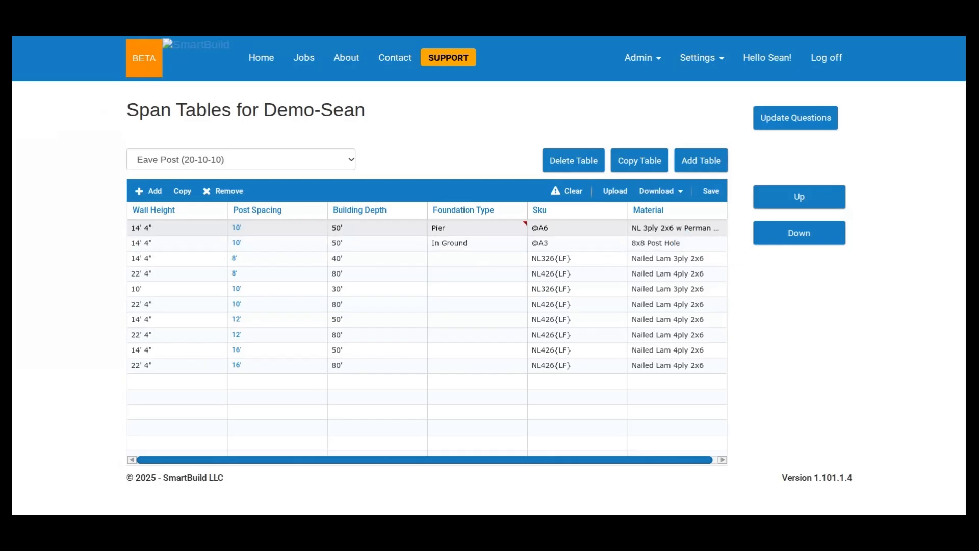
pyautogui.doubleClick(689, 232)
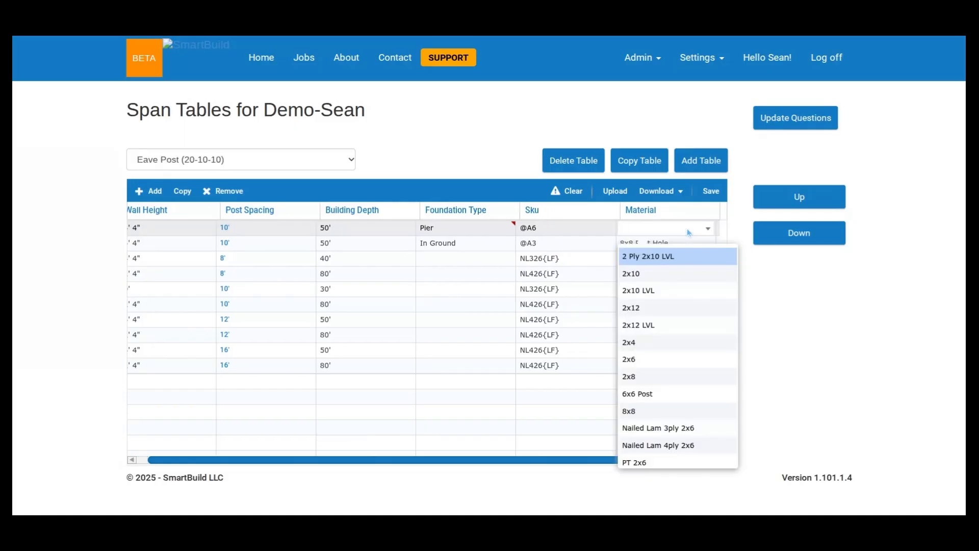
pyautogui.scroll(-1, 695, 297)
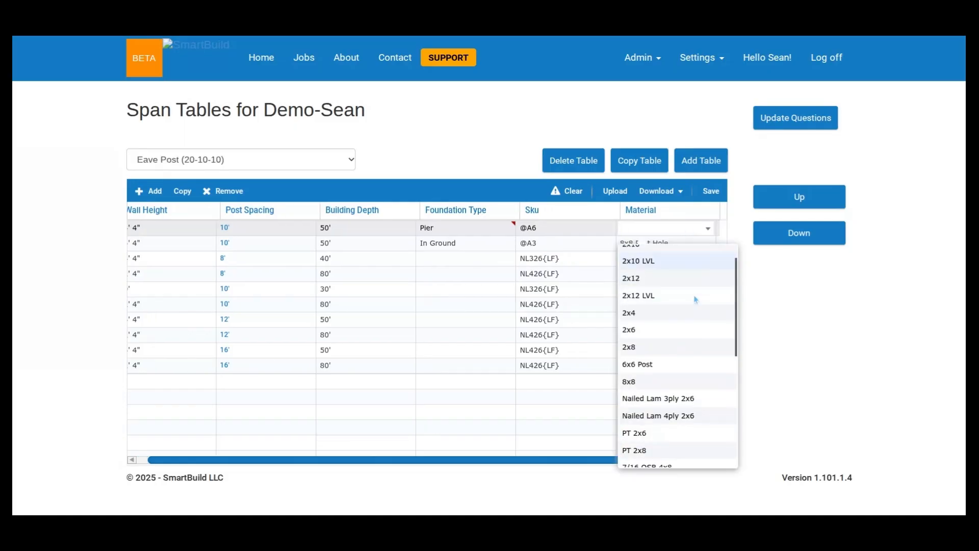
pyautogui.scroll(-2, 693, 301)
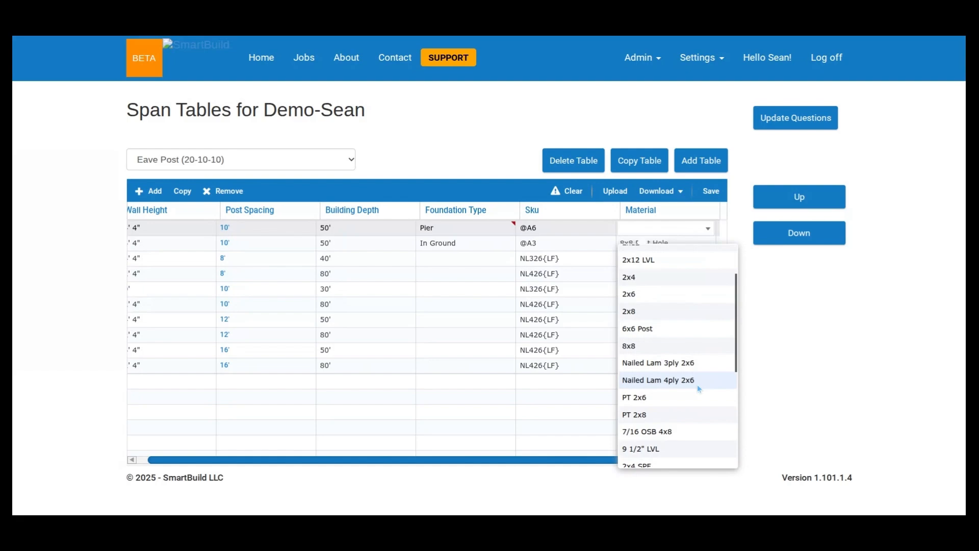
pyautogui.scroll(-1, 698, 387)
pyautogui.scroll(-7, 698, 380)
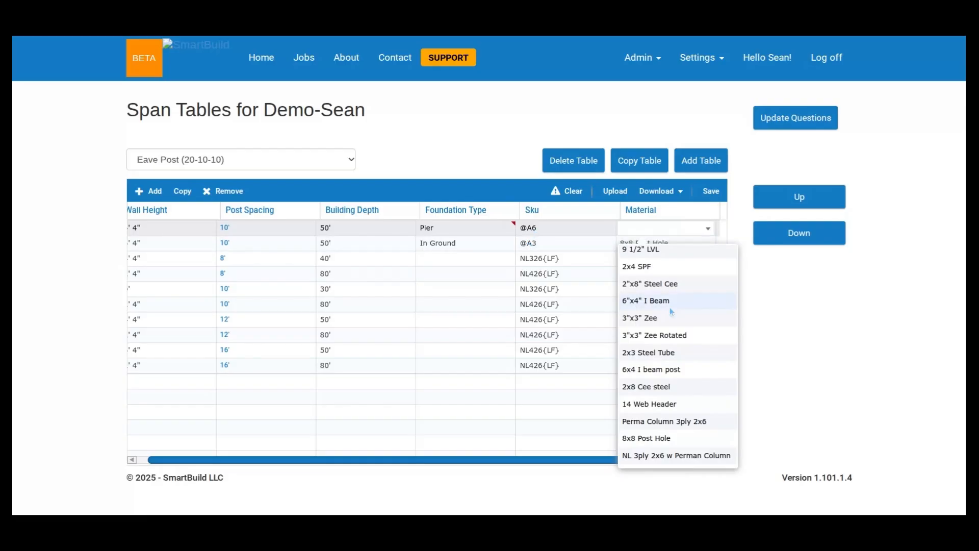
pyautogui.scroll(5, 669, 307)
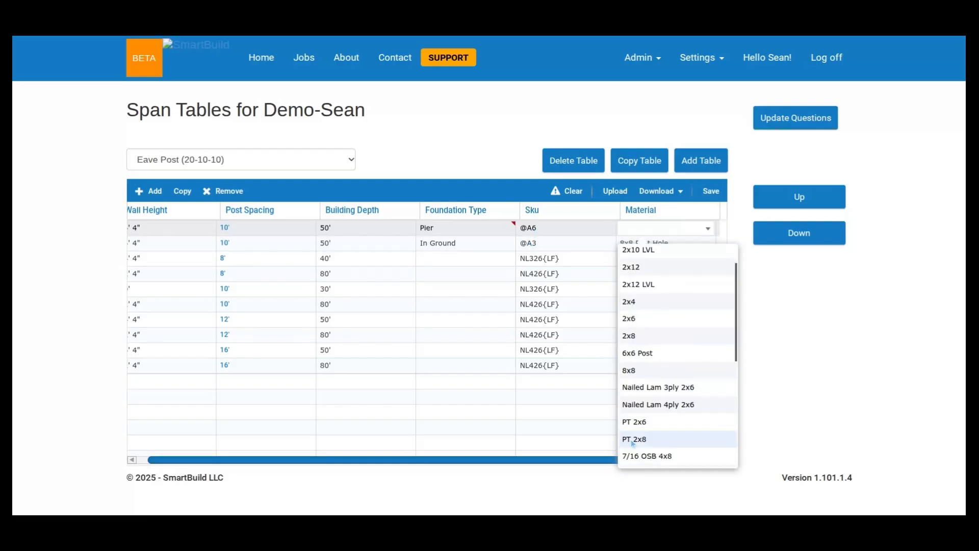
pyautogui.scroll(2, 676, 399)
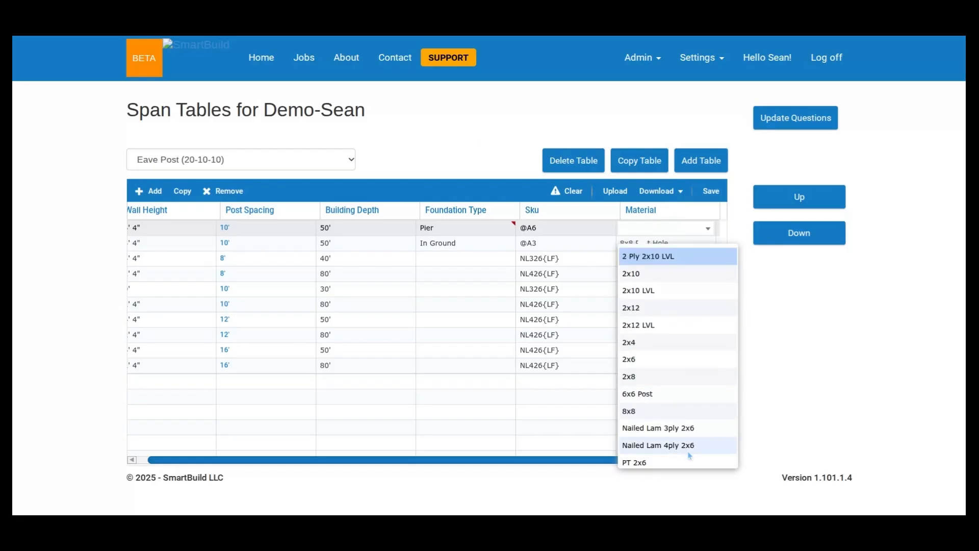
pyautogui.click(587, 261)
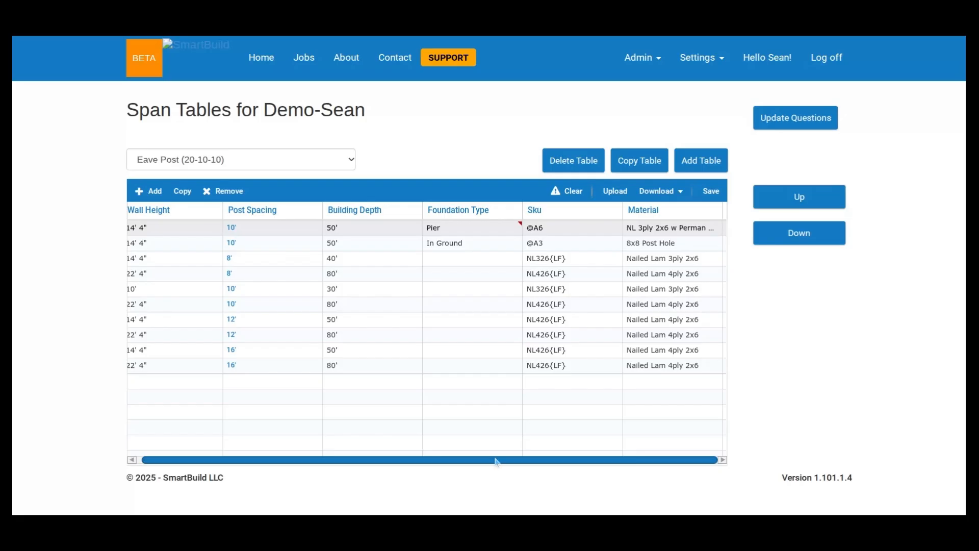
pyautogui.moveTo(496, 462); pyautogui.dragTo(464, 479)
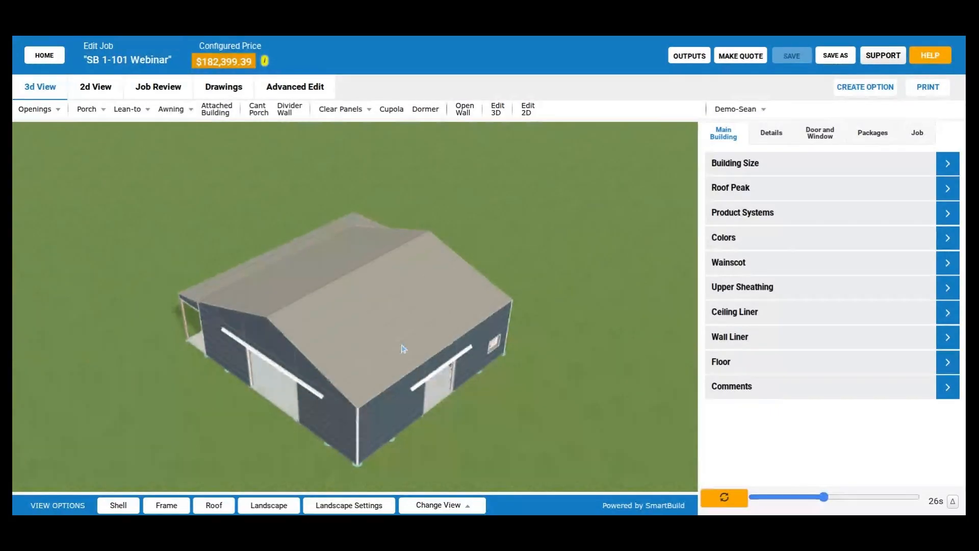
# - View the SB 1-101 Webinar building from several sides in 3D and hide its shell to expose the framing
pyautogui.moveTo(403, 348); pyautogui.dragTo(637, 386)
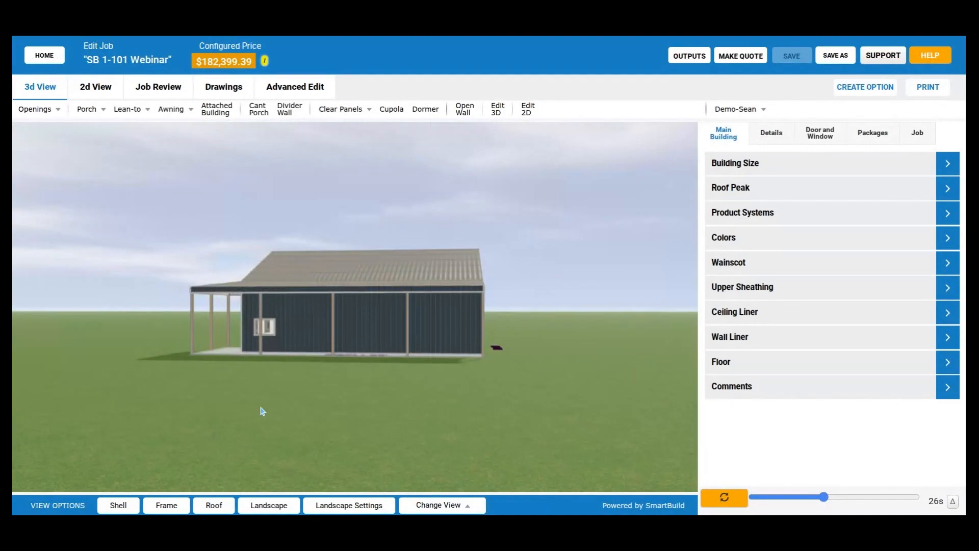
pyautogui.moveTo(301, 411); pyautogui.dragTo(325, 408)
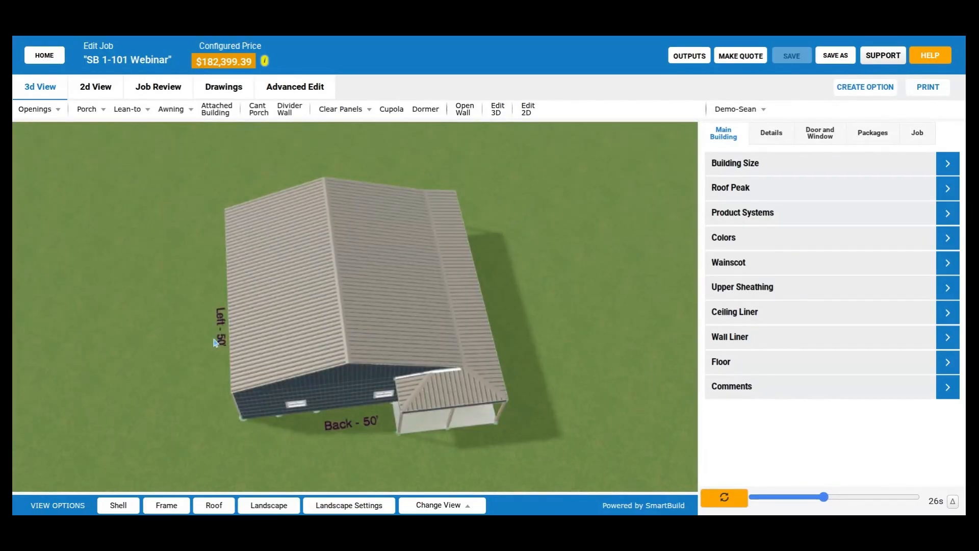
pyautogui.moveTo(215, 341); pyautogui.dragTo(503, 387)
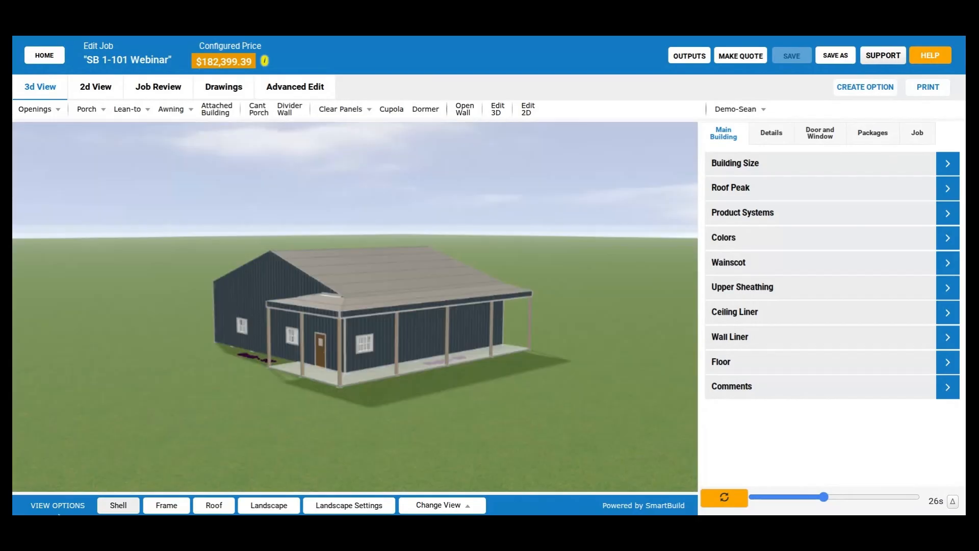
pyautogui.click(126, 506)
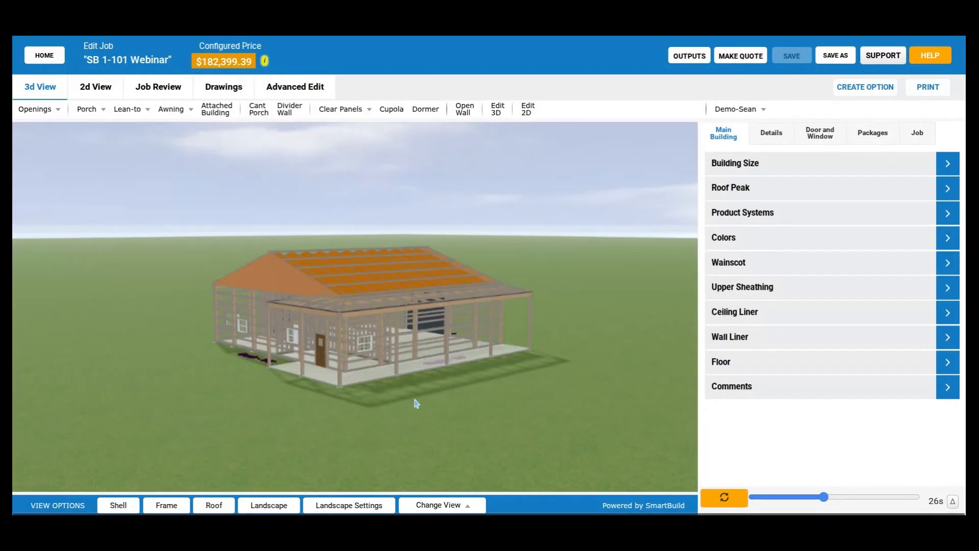
# - Examine the post material, spacing and placement settings in the building's Wall Framing details
pyautogui.click(782, 168)
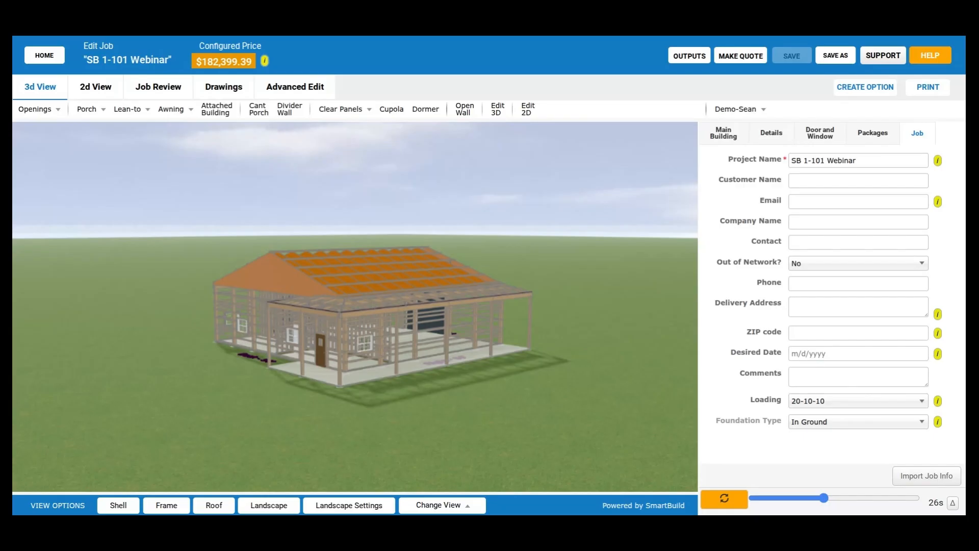
pyautogui.click(772, 133)
pyautogui.click(801, 240)
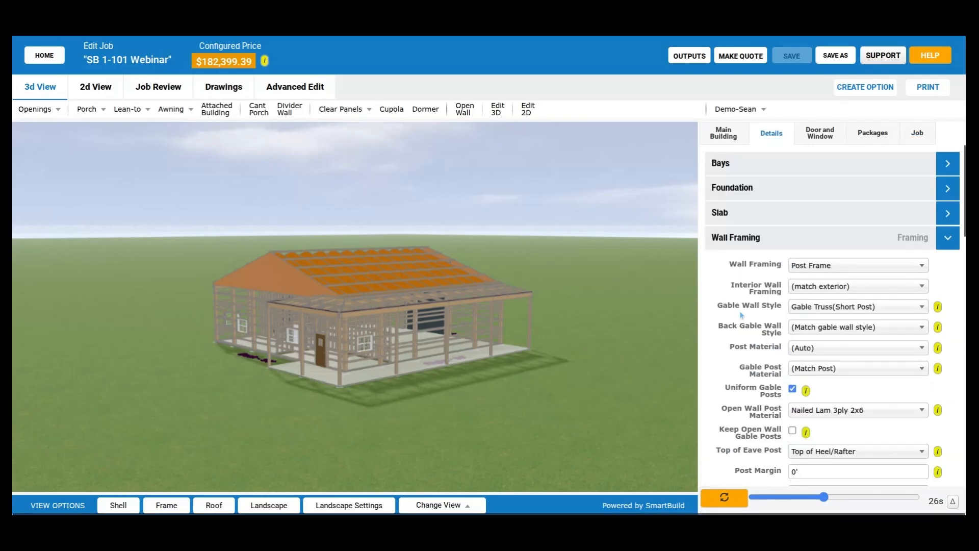
pyautogui.scroll(-1, 742, 314)
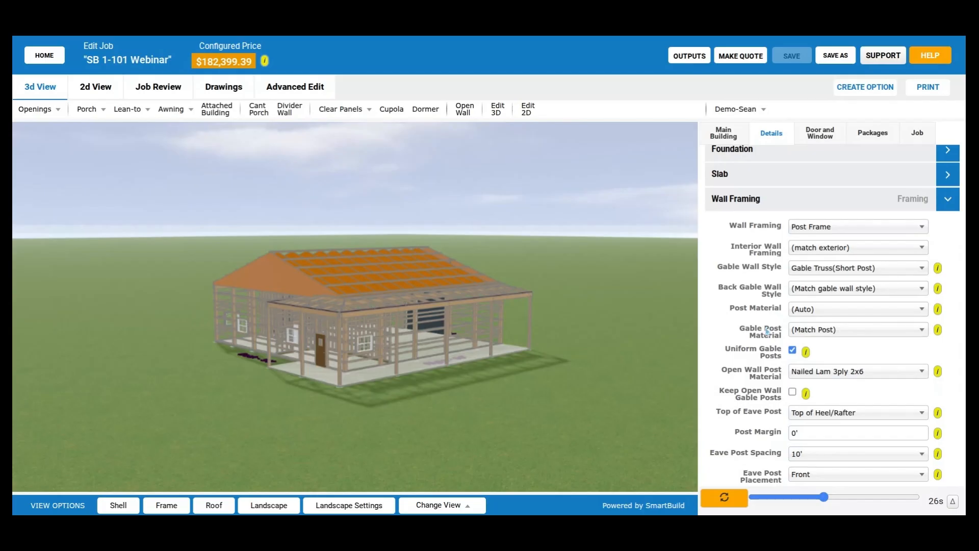
pyautogui.scroll(-3, 748, 318)
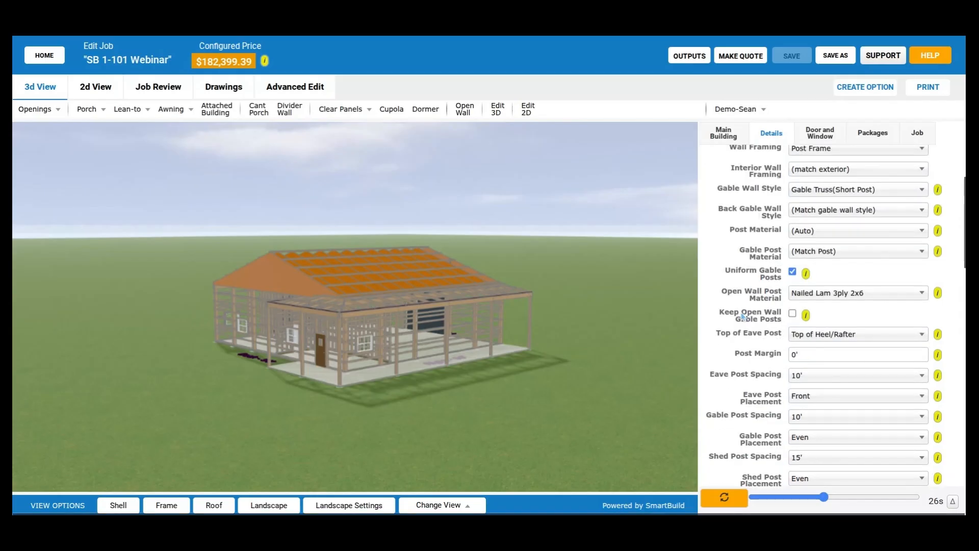
pyautogui.scroll(-2, 746, 316)
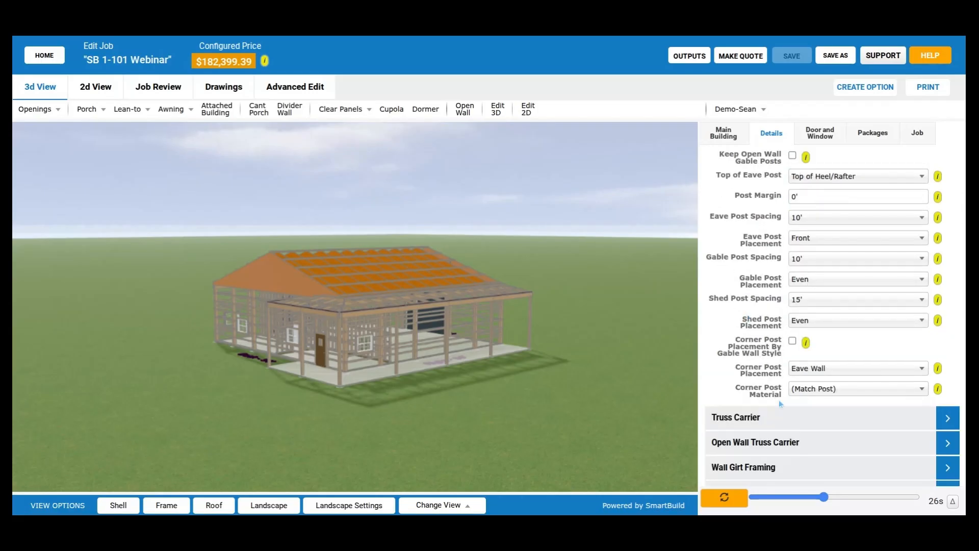
pyautogui.scroll(1, 778, 399)
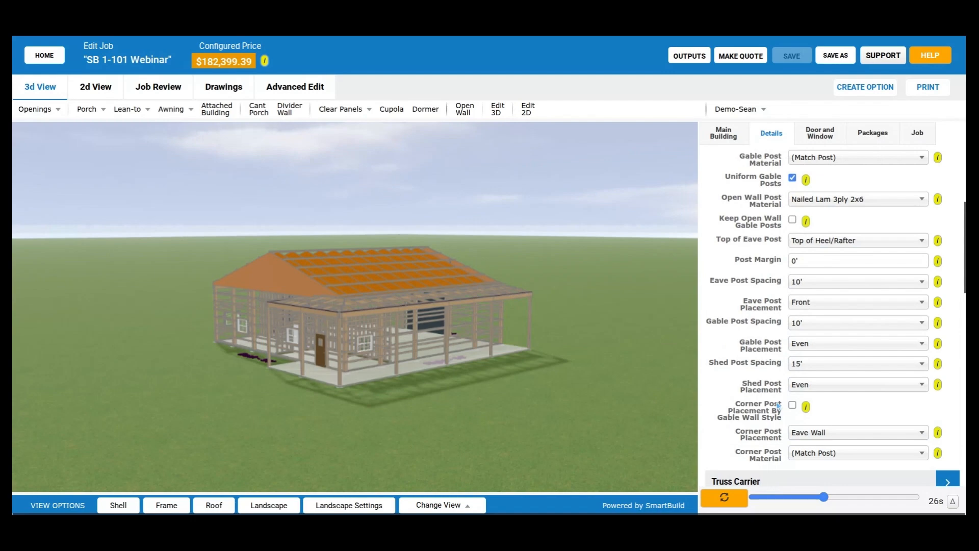
pyautogui.scroll(1, 778, 405)
pyautogui.scroll(1, 777, 404)
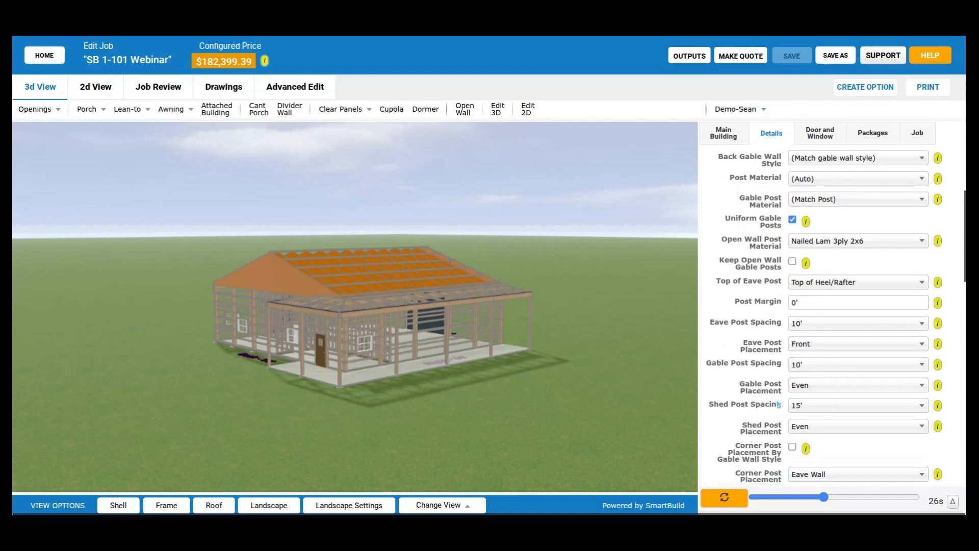
pyautogui.scroll(1, 778, 404)
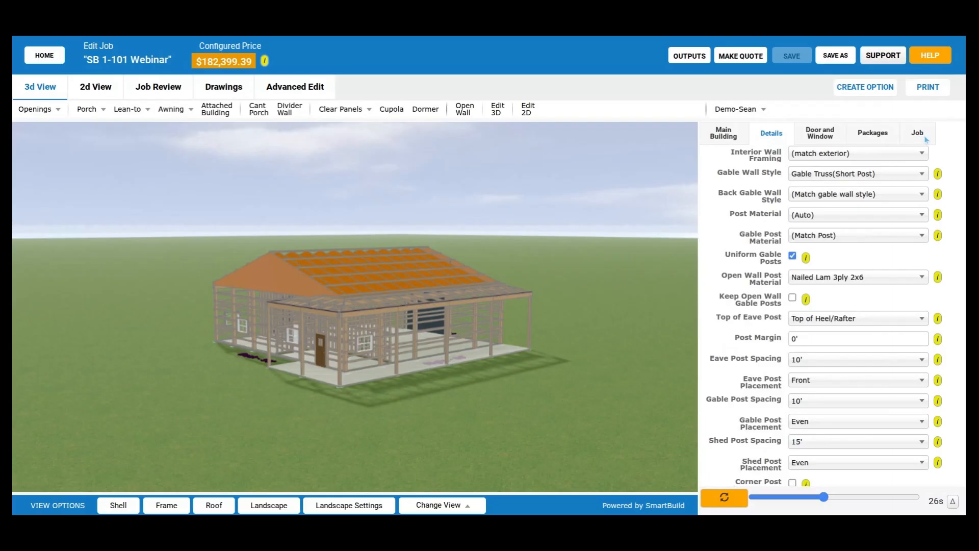
# - Display the job information and examine the in-ground posts and footings from beneath the building in 3D
pyautogui.click(918, 133)
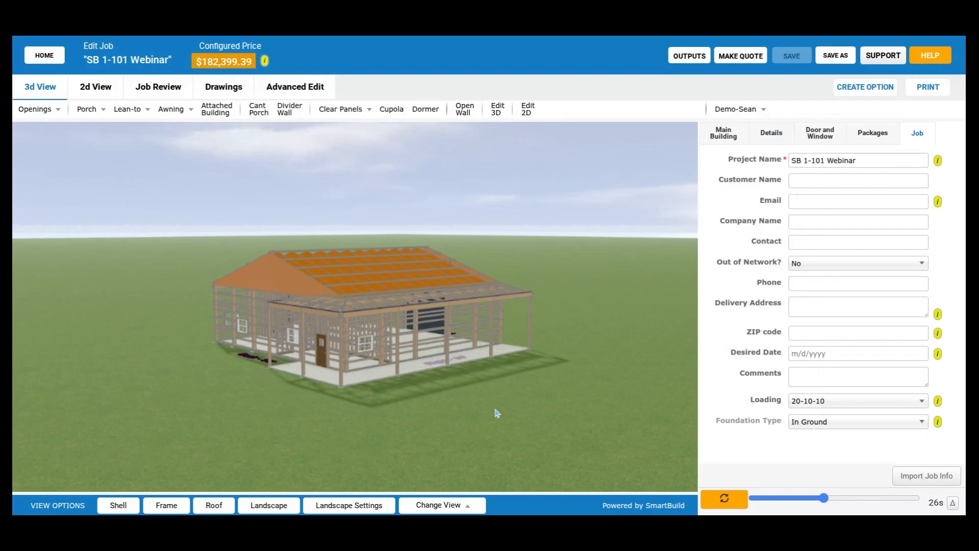
pyautogui.moveTo(497, 413); pyautogui.dragTo(412, 305)
pyautogui.scroll(3, 434, 410)
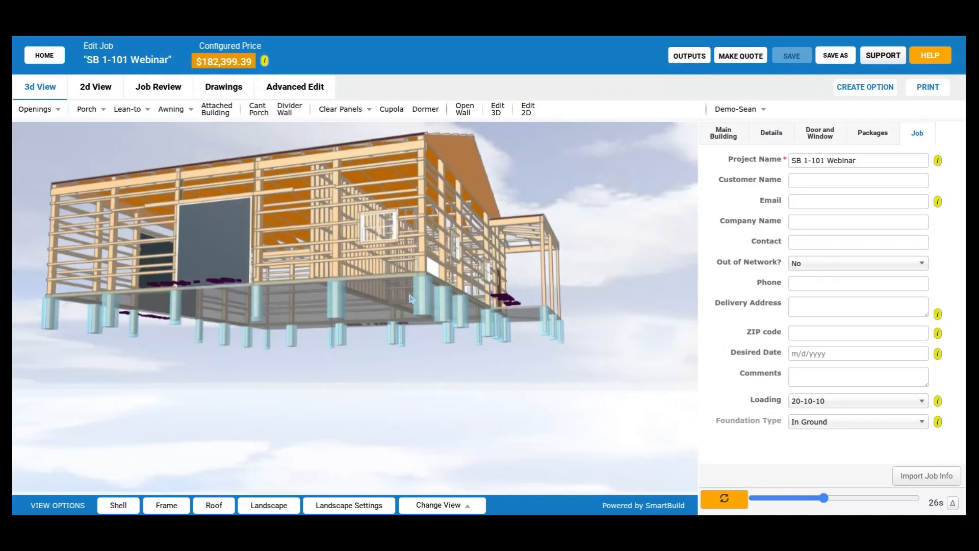
pyautogui.scroll(2, 407, 327)
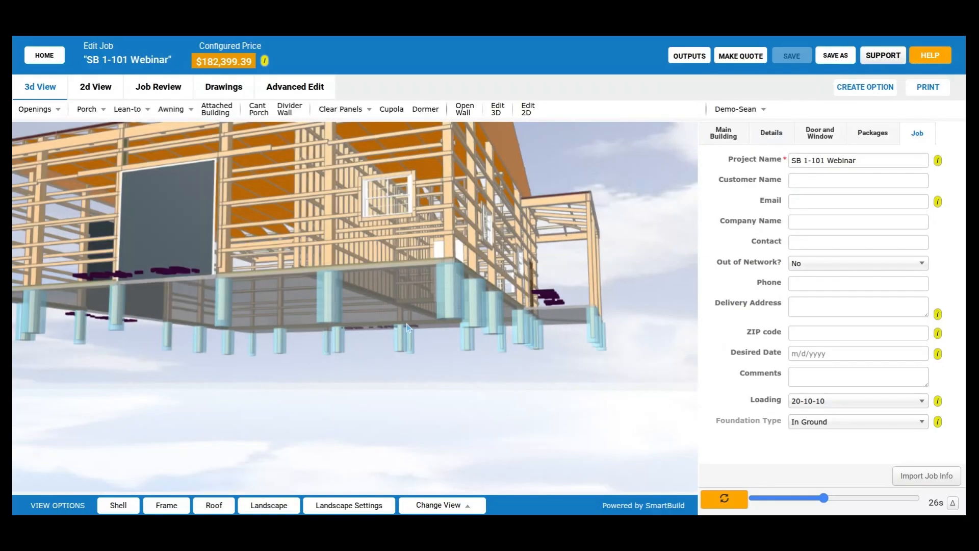
# - Review the post entries in the job's framing material list, highlighting the 8x820 Post row
pyautogui.click(178, 90)
pyautogui.click(74, 110)
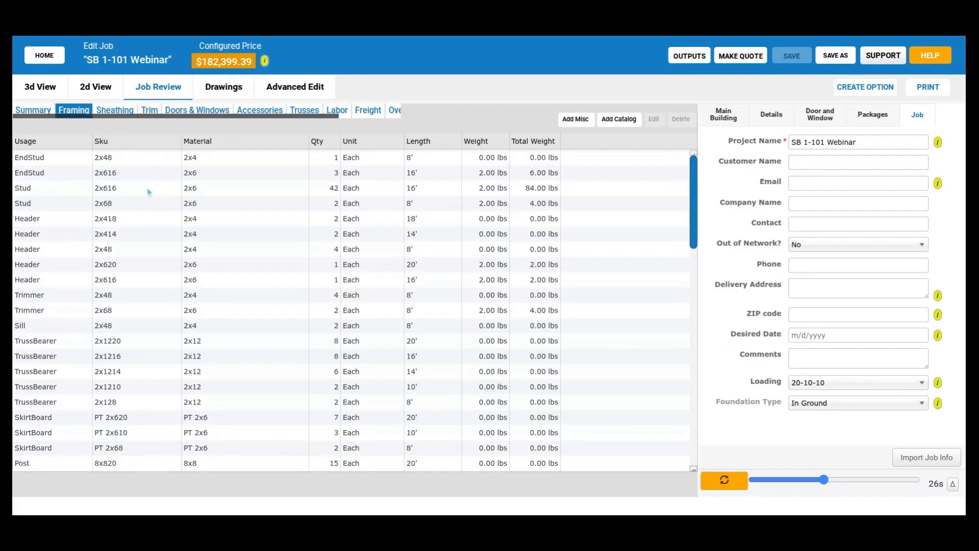
pyautogui.scroll(-2, 265, 241)
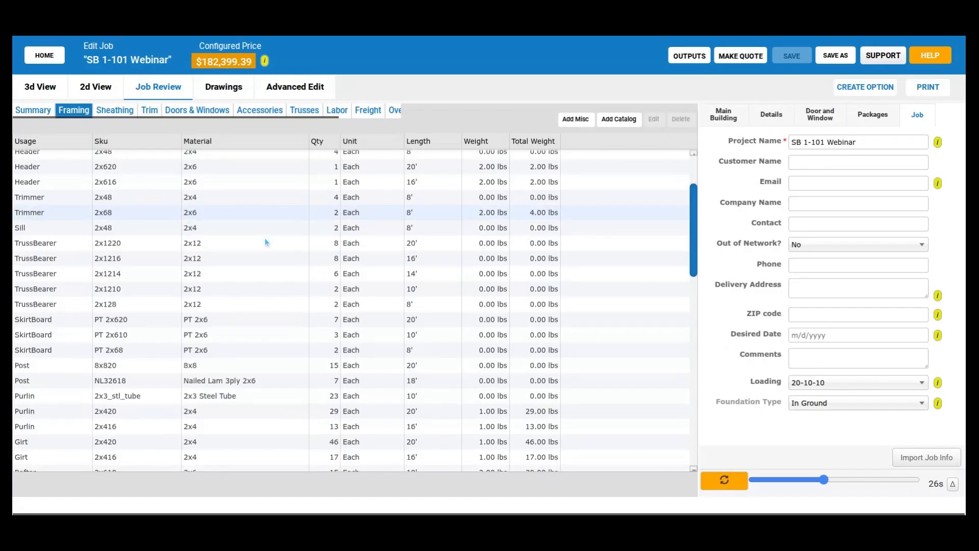
pyautogui.click(271, 363)
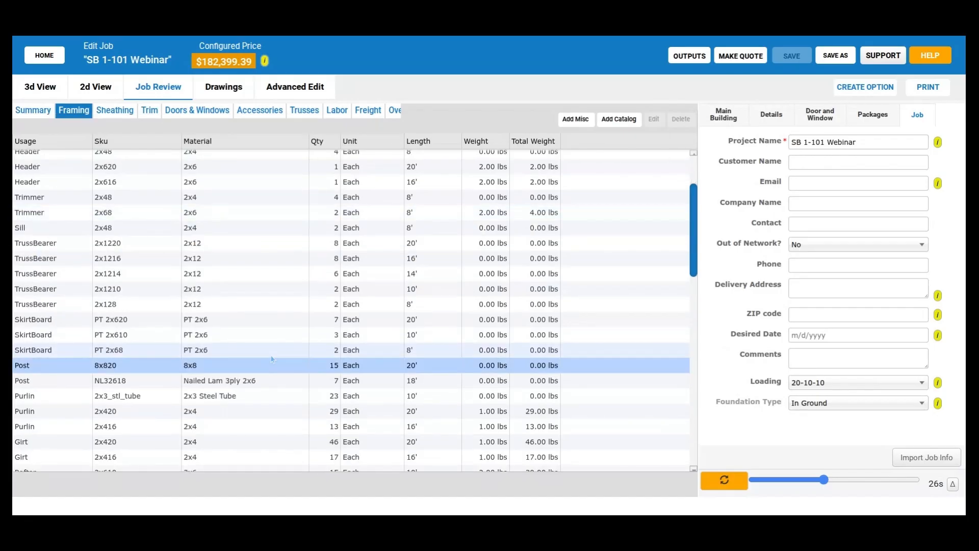
pyautogui.scroll(-2, 271, 359)
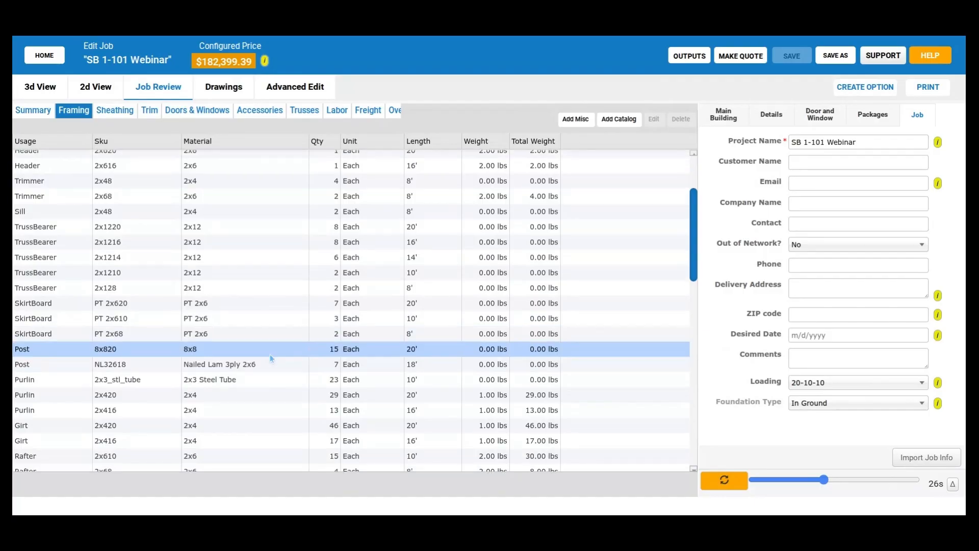
pyautogui.scroll(-2, 271, 352)
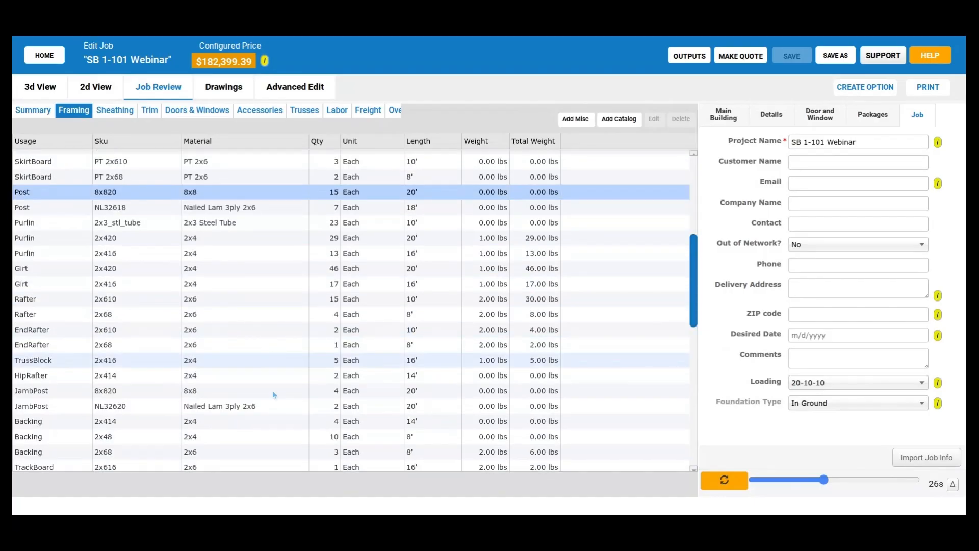
pyautogui.scroll(3, 272, 392)
pyautogui.scroll(1, 271, 392)
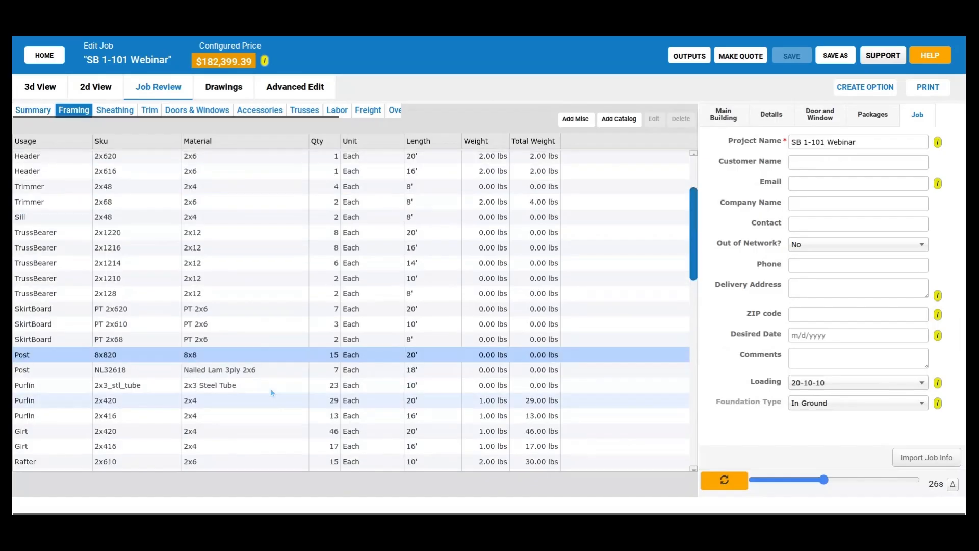
pyautogui.scroll(1, 271, 392)
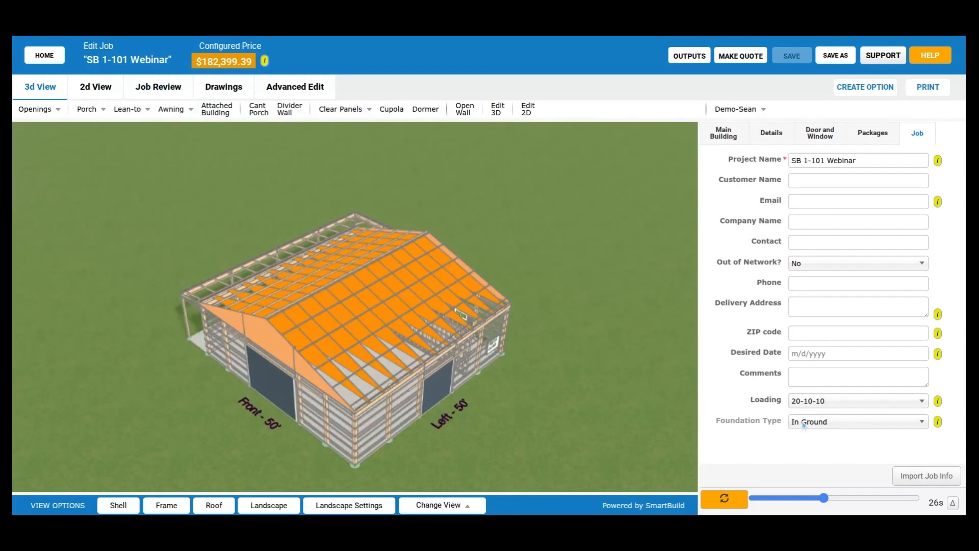
# - Set the job's Foundation Type to Pier and regenerate the building
pyautogui.click(804, 425)
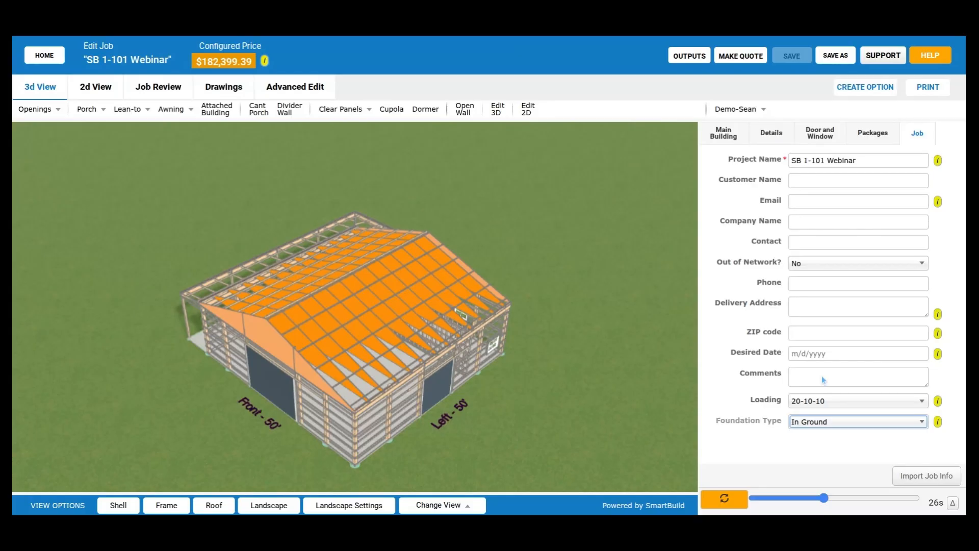
pyautogui.click(822, 375)
pyautogui.click(725, 500)
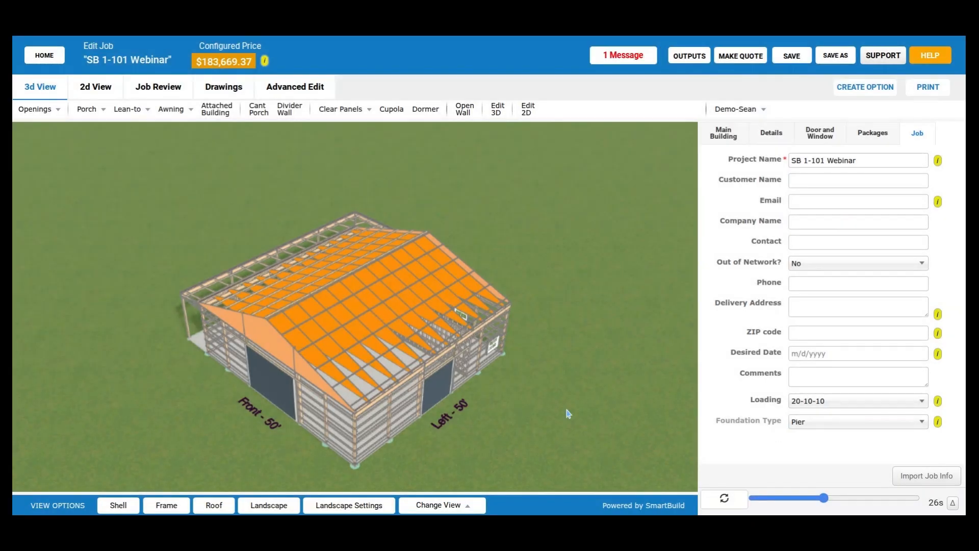
# - Examine the post bases and piers at the building corner from below the slab in 3D
pyautogui.moveTo(568, 413); pyautogui.dragTo(594, 359)
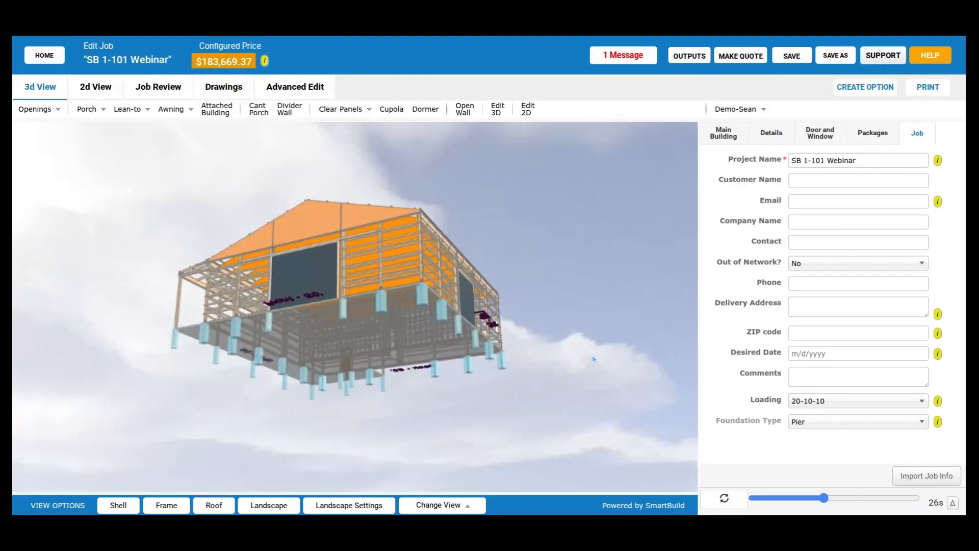
pyautogui.scroll(3, 459, 315)
pyautogui.scroll(3, 473, 325)
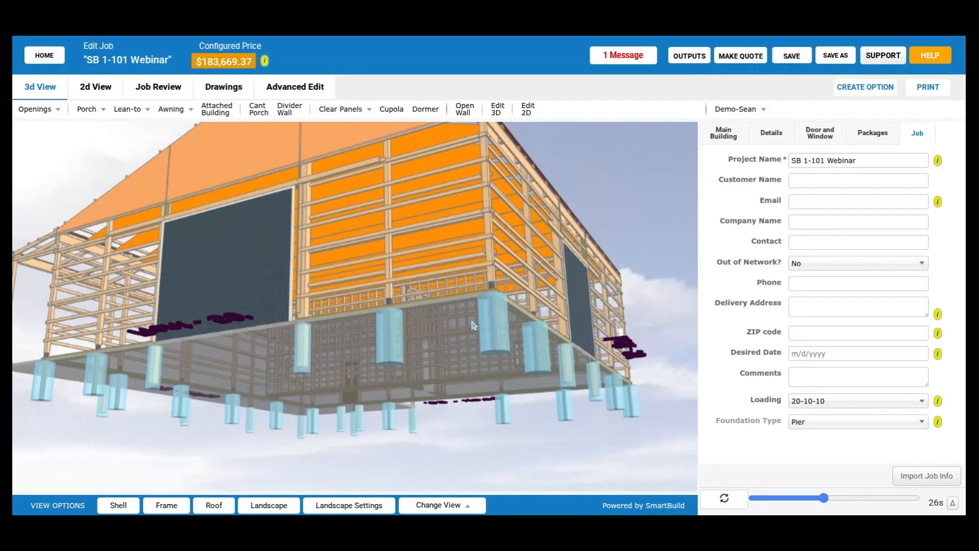
pyautogui.scroll(3, 473, 325)
pyautogui.scroll(3, 504, 372)
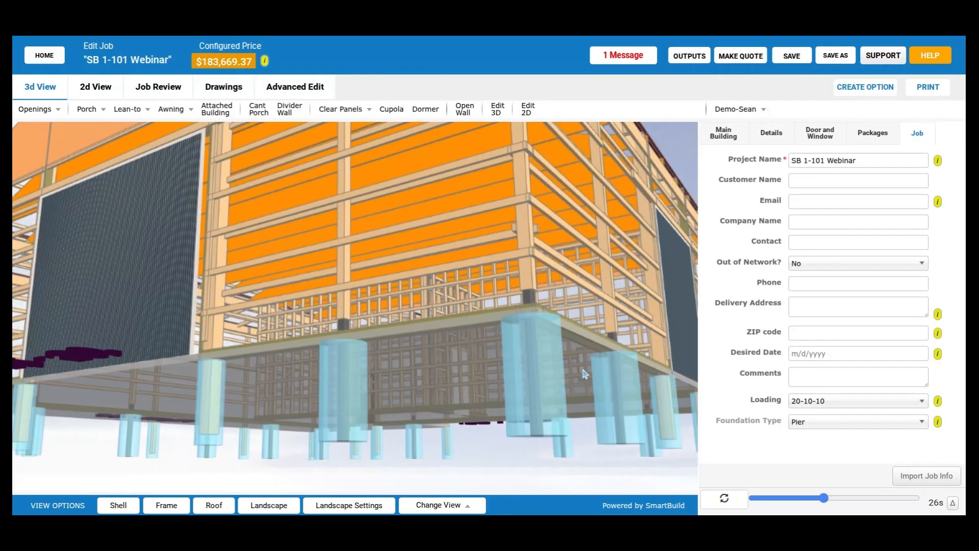
# - Review the post and Perma Column entries in the job's framing material list, then display the accessories list
pyautogui.moveTo(584, 374); pyautogui.dragTo(298, 140)
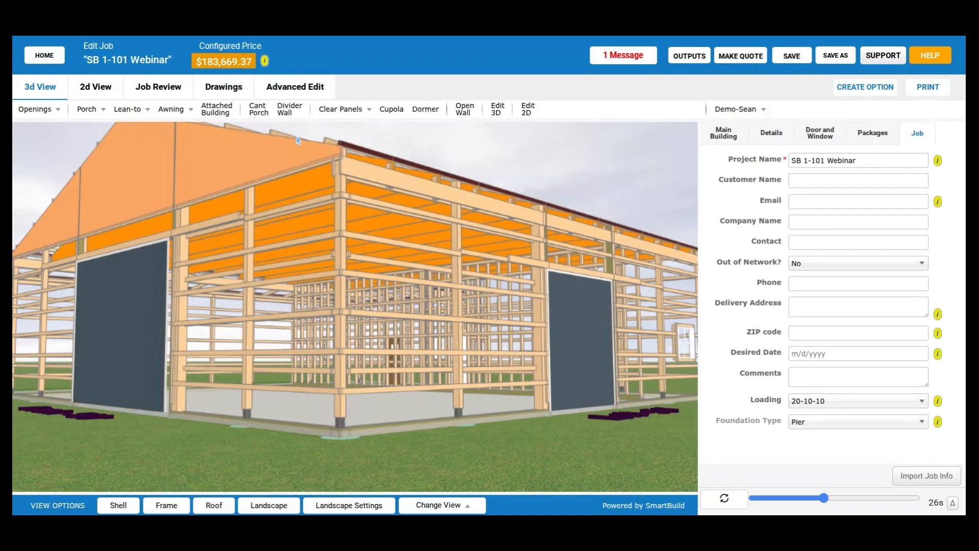
pyautogui.click(155, 89)
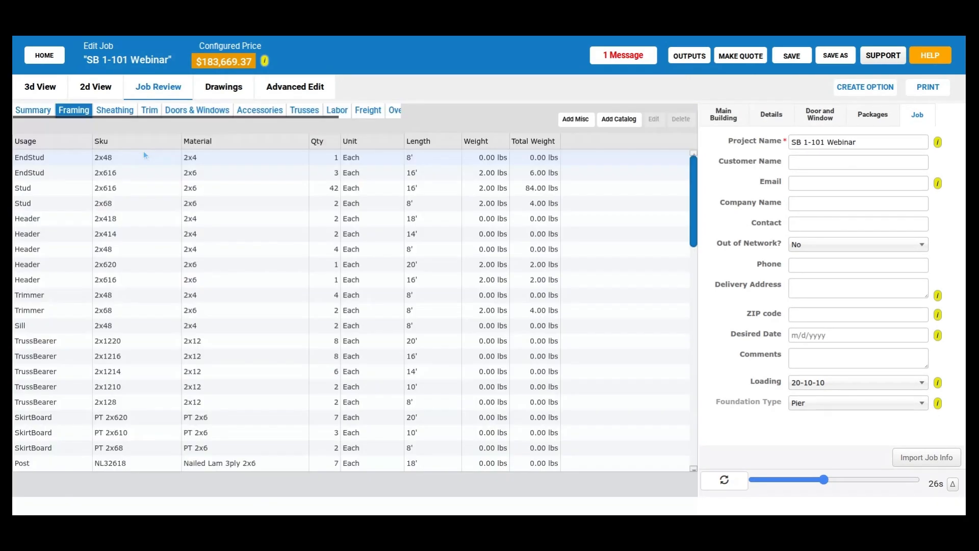
pyautogui.scroll(-1, 269, 312)
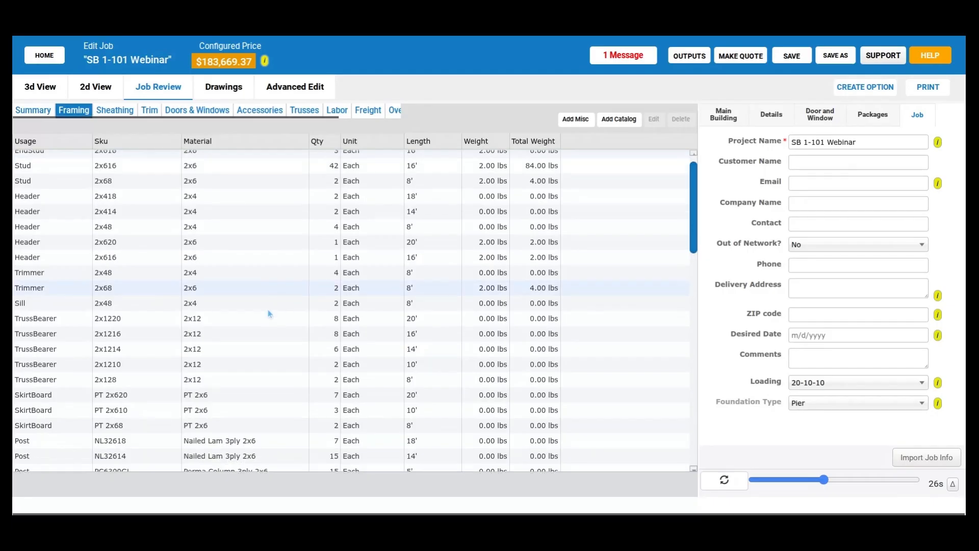
pyautogui.scroll(-1, 268, 309)
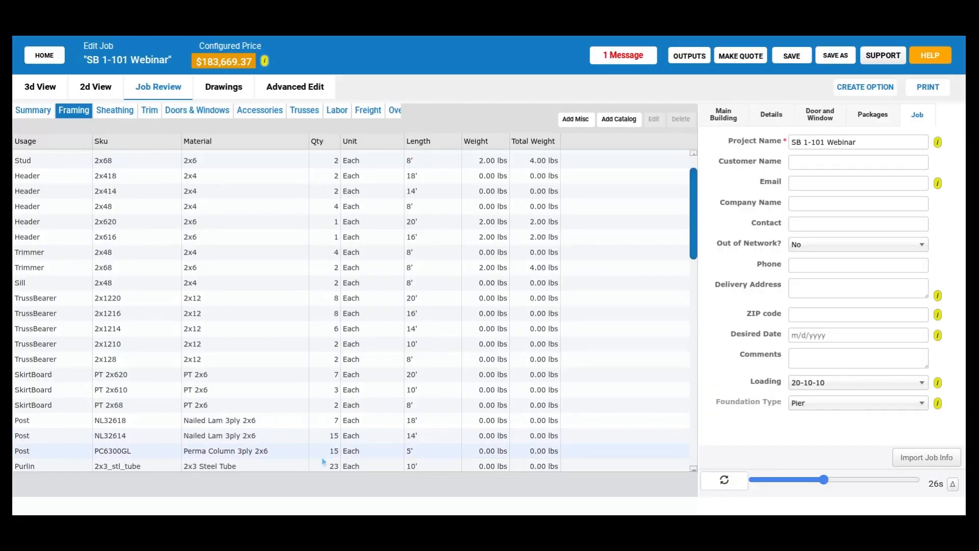
pyautogui.scroll(-2, 313, 454)
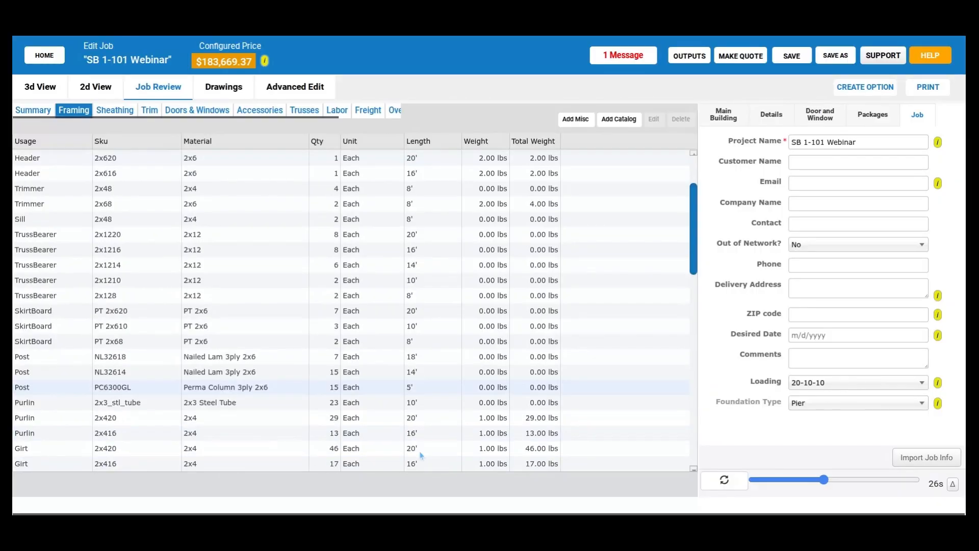
pyautogui.scroll(-2, 422, 455)
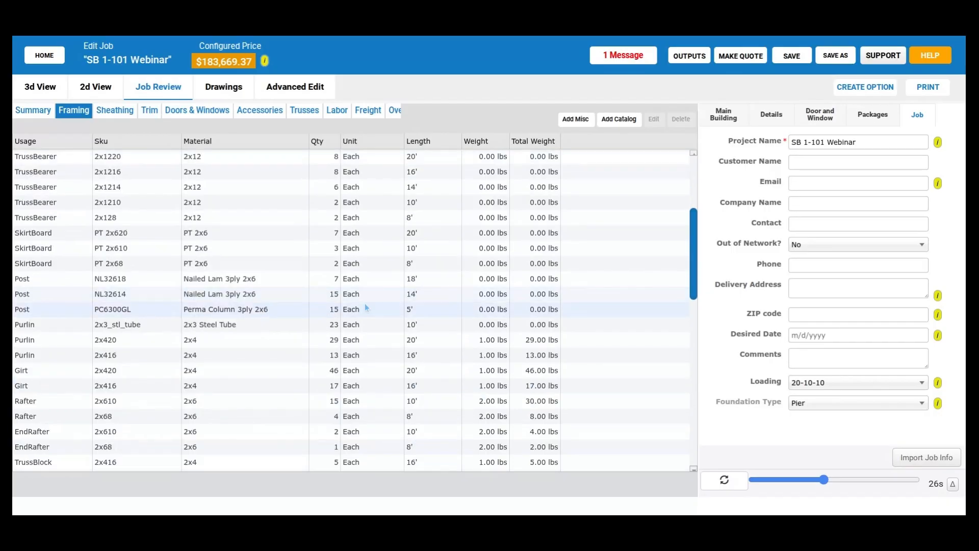
pyautogui.scroll(-3, 343, 351)
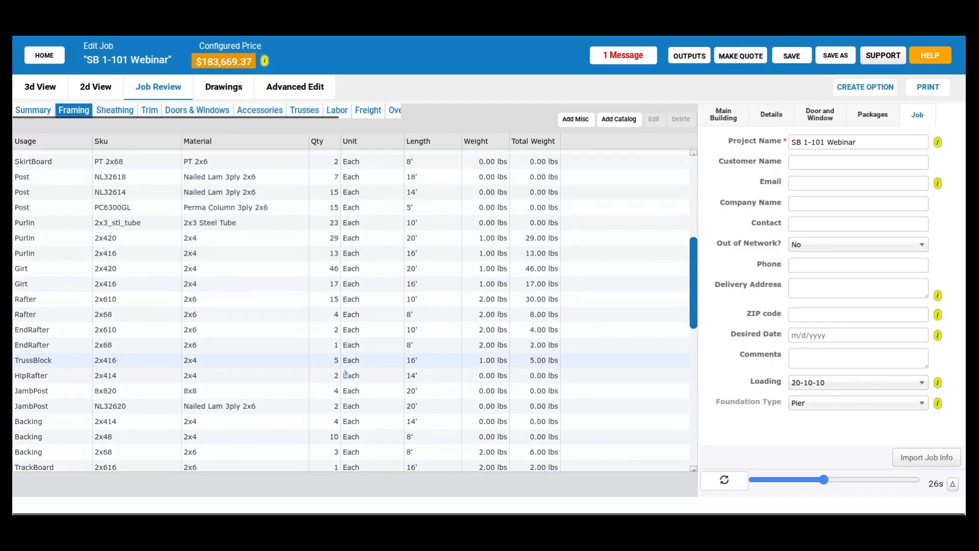
pyautogui.scroll(-9, 345, 371)
pyautogui.scroll(15, 362, 394)
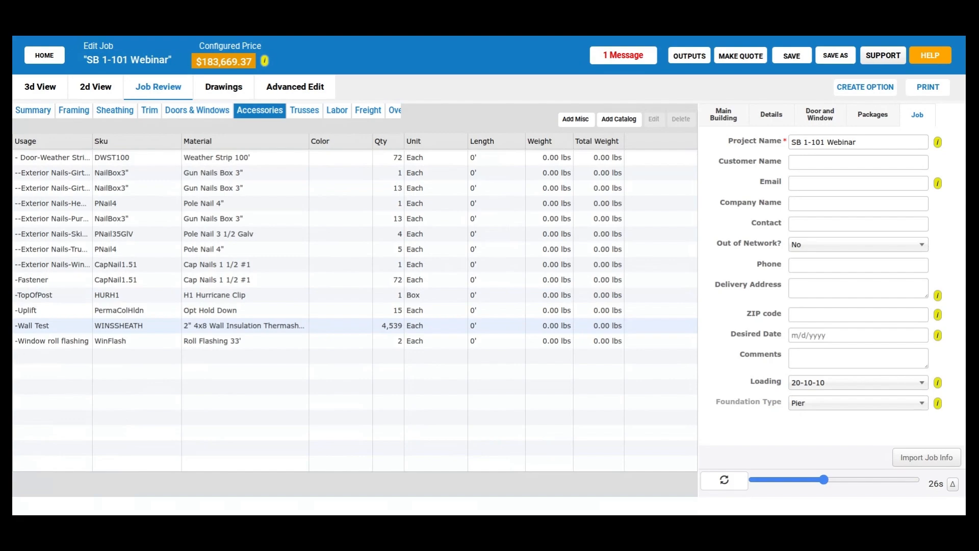
# - Set the job's Foundation Type to In Ground, regenerate the building, and display it in 3D from the porch side
pyautogui.click(811, 406)
pyautogui.click(830, 374)
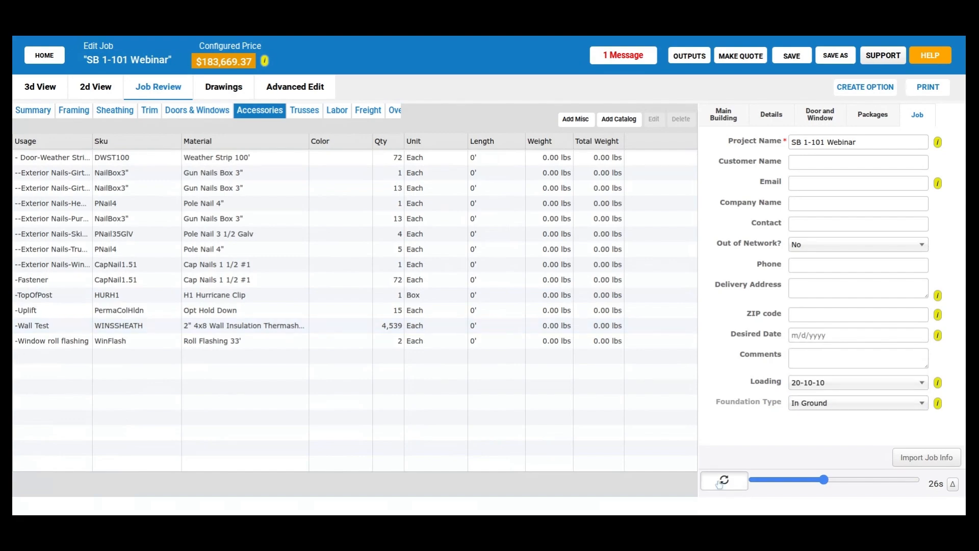
pyautogui.click(720, 482)
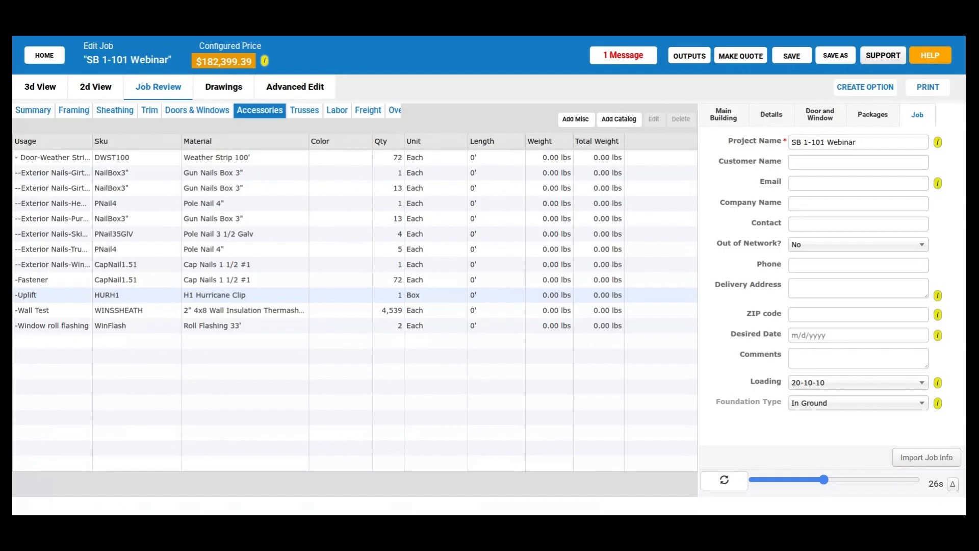
pyautogui.click(39, 87)
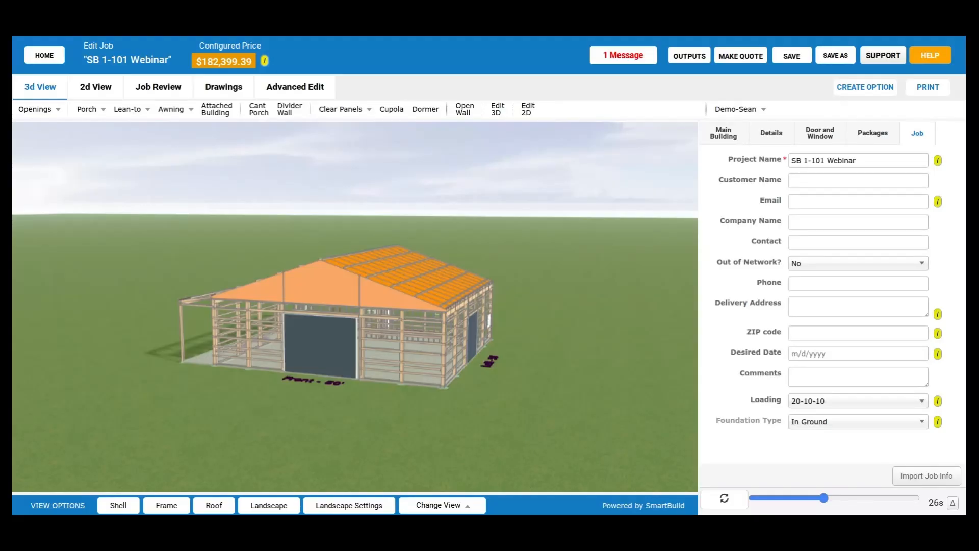
pyautogui.moveTo(401, 357); pyautogui.dragTo(798, 142)
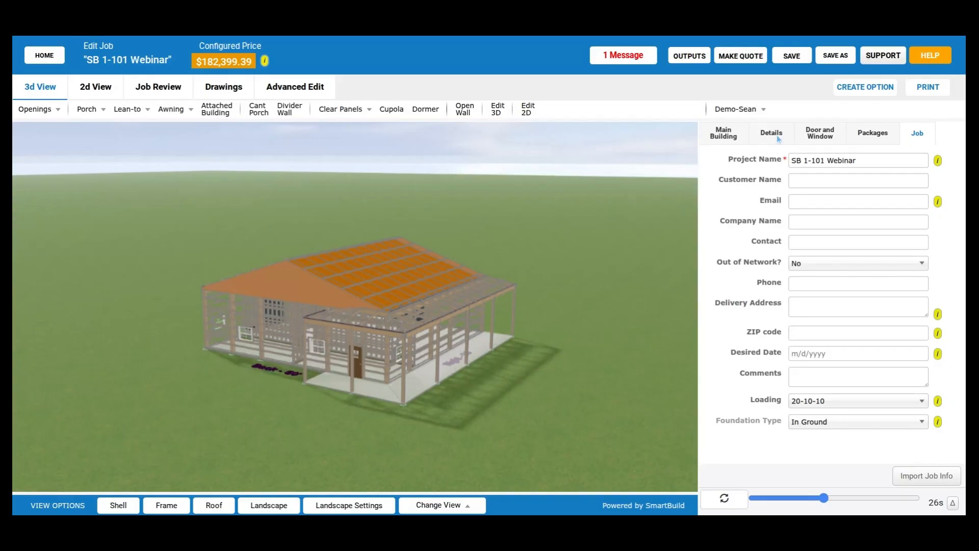
# - Open the Purlin Framing settings in the building details and locate the Eave Purlin option
pyautogui.click(778, 138)
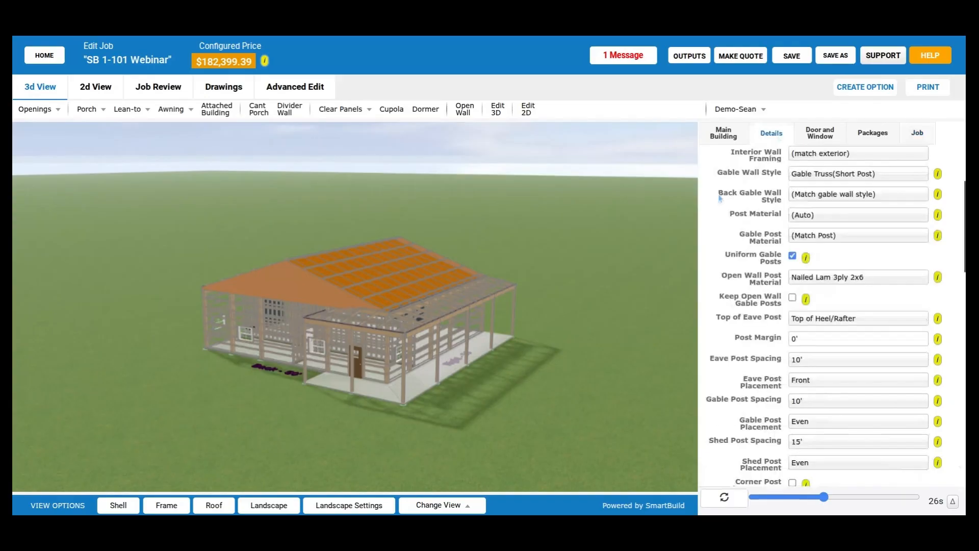
pyautogui.moveTo(502, 306); pyautogui.dragTo(432, 374)
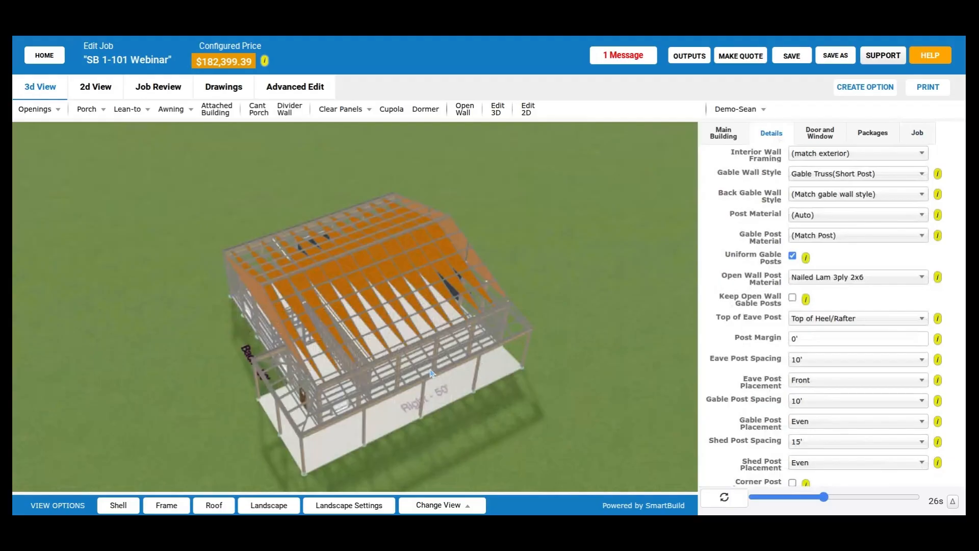
pyautogui.scroll(5, 430, 374)
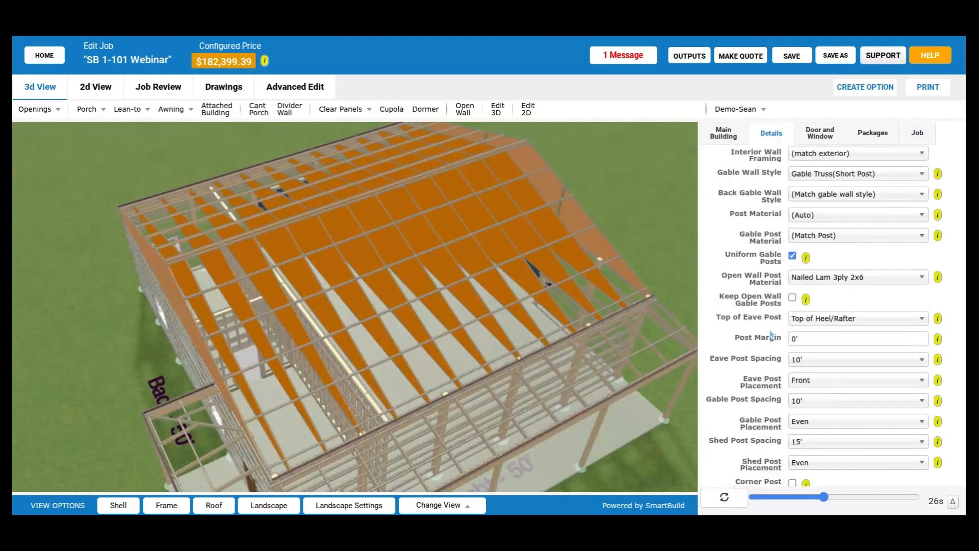
pyautogui.scroll(3, 771, 334)
pyautogui.click(760, 235)
pyautogui.scroll(-3, 762, 243)
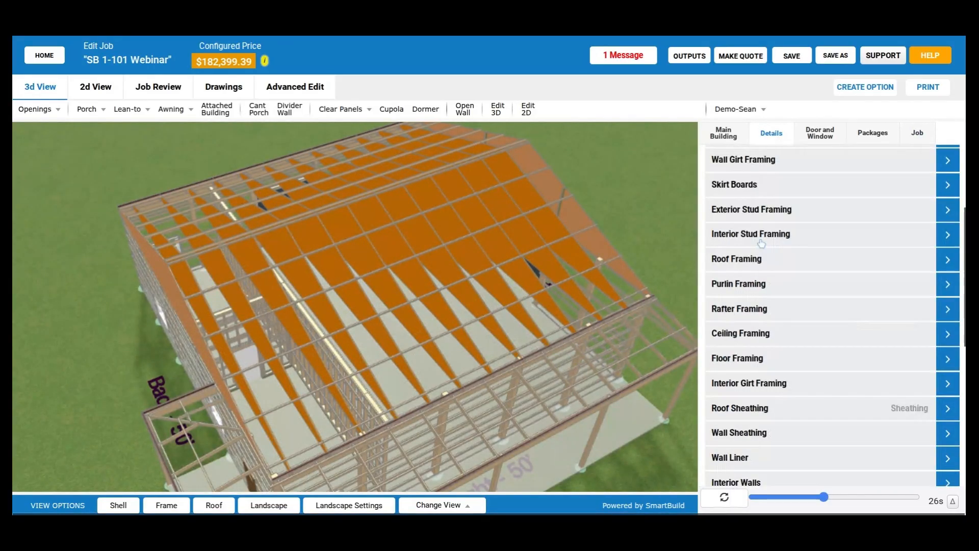
pyautogui.click(753, 284)
pyautogui.scroll(-2, 753, 287)
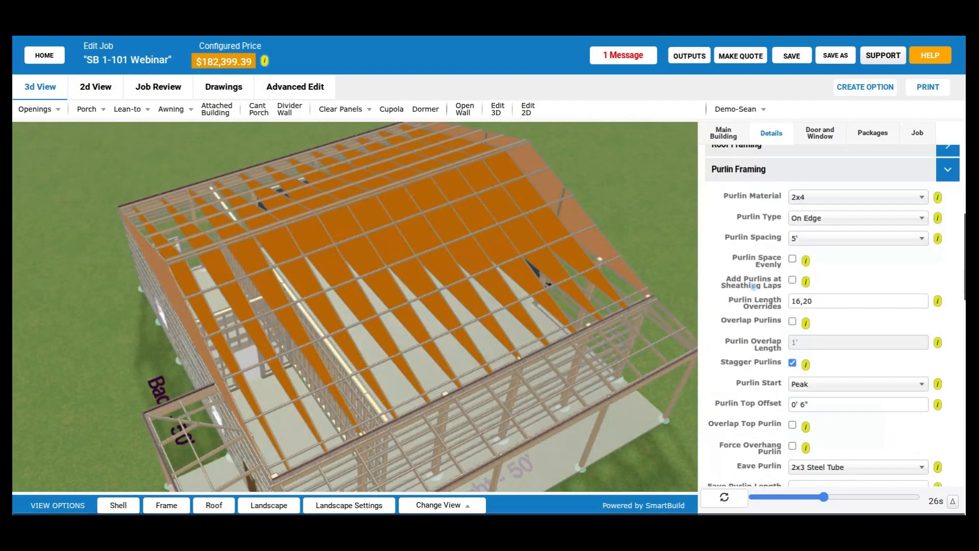
pyautogui.scroll(-3, 753, 286)
pyautogui.scroll(-2, 753, 286)
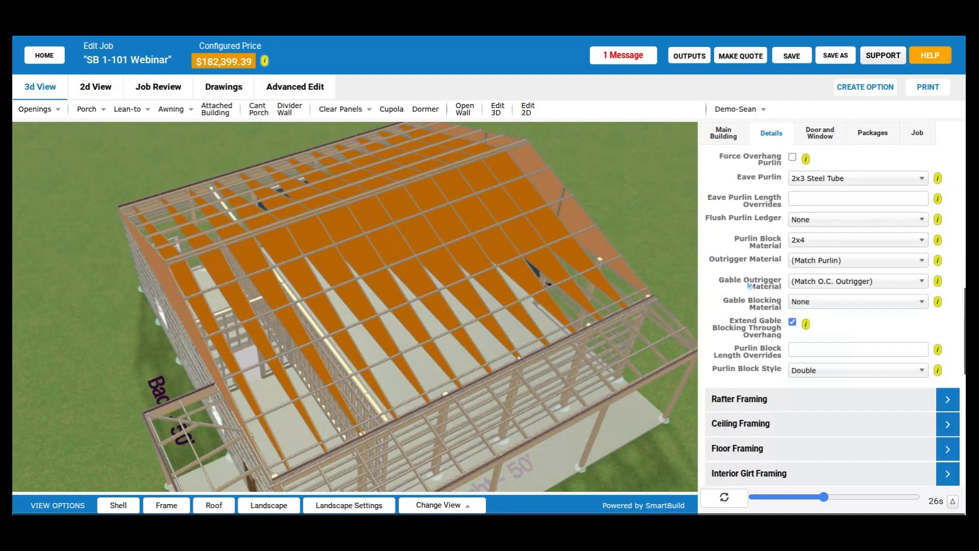
pyautogui.scroll(1, 749, 284)
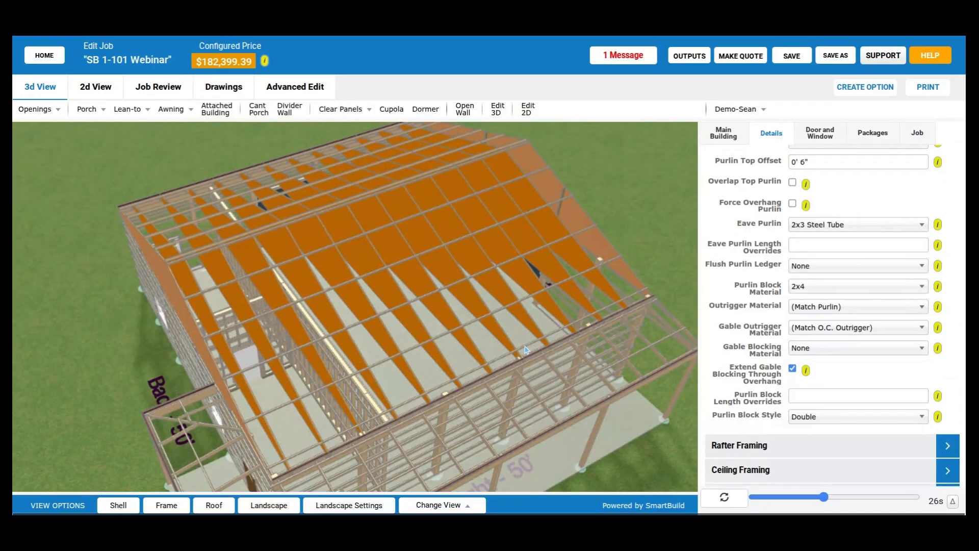
# - Examine the main roof and porch eaves in 3D and review the available Eave Purlin materials
pyautogui.moveTo(526, 349); pyautogui.dragTo(399, 342)
pyautogui.scroll(-1, 830, 228)
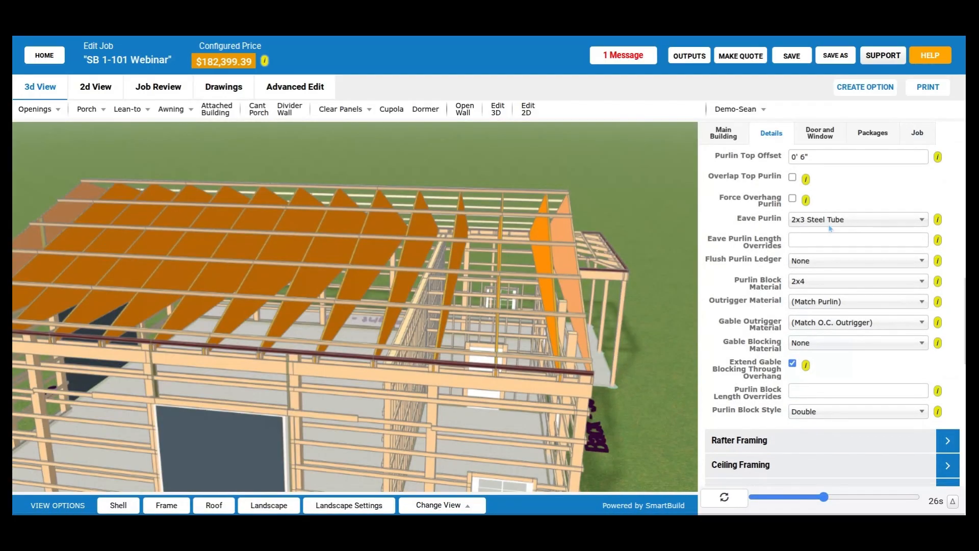
pyautogui.moveTo(520, 354); pyautogui.dragTo(264, 299)
pyautogui.scroll(5, 424, 305)
pyautogui.scroll(-3, 263, 299)
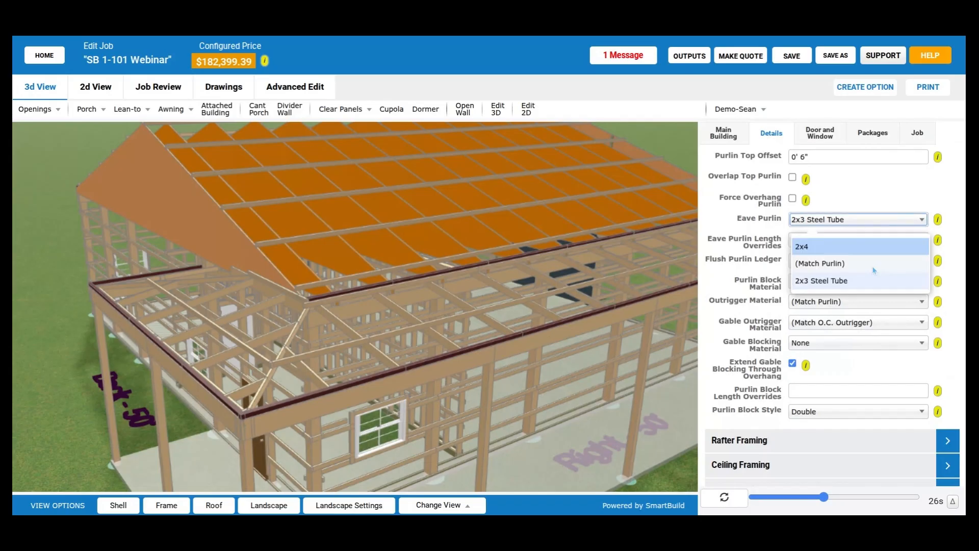
pyautogui.scroll(2, 747, 284)
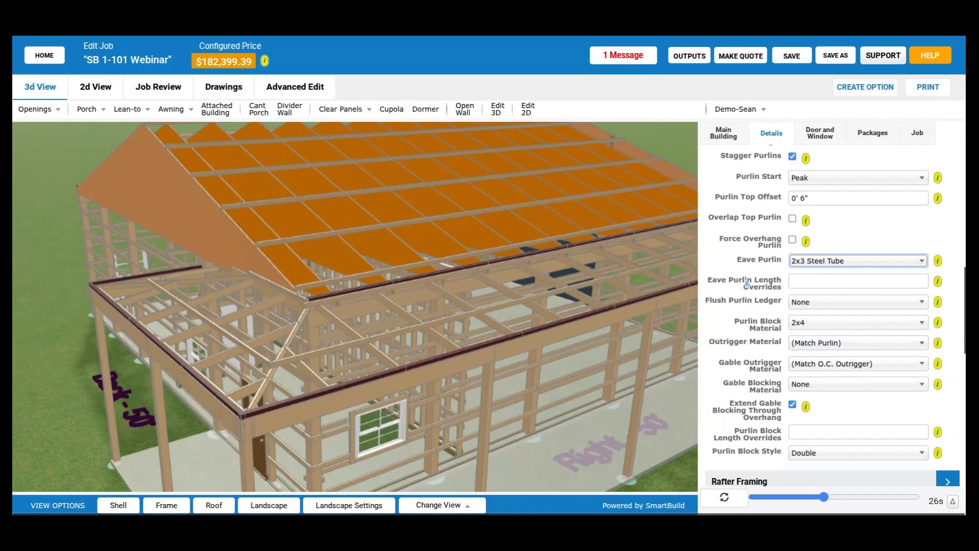
pyautogui.scroll(3, 747, 283)
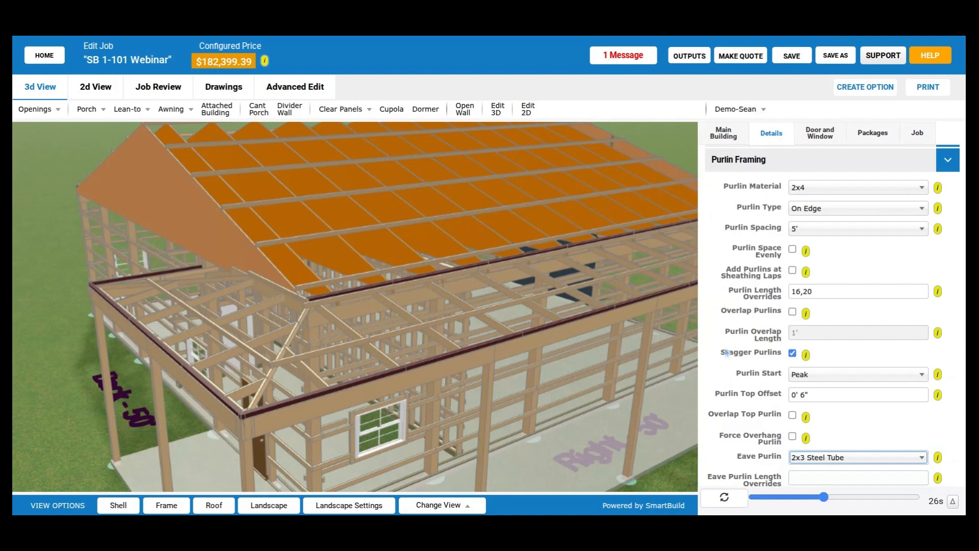
# - Examine where the eave purlin meets the attached shed roof, viewing it from the gable end and above
pyautogui.scroll(-1, 726, 352)
pyautogui.moveTo(348, 329); pyautogui.dragTo(384, 330)
pyautogui.scroll(2, 384, 329)
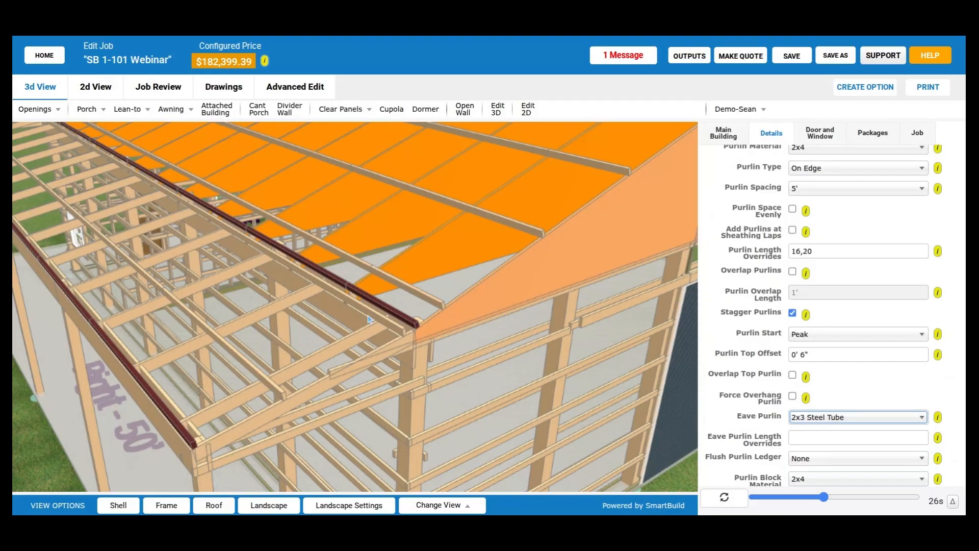
pyautogui.scroll(-5, 370, 319)
pyautogui.moveTo(332, 314); pyautogui.dragTo(251, 308)
pyautogui.scroll(3, 300, 362)
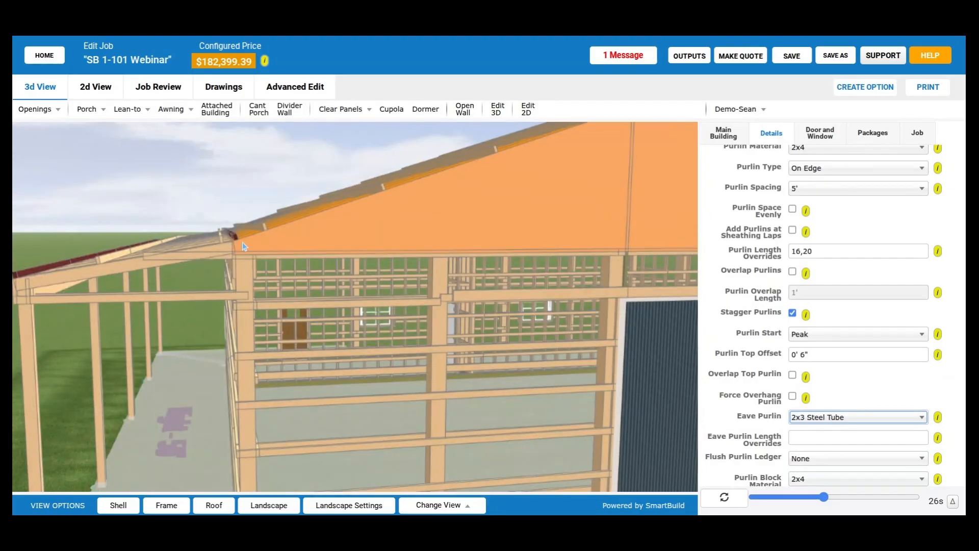
pyautogui.moveTo(243, 246); pyautogui.dragTo(343, 374)
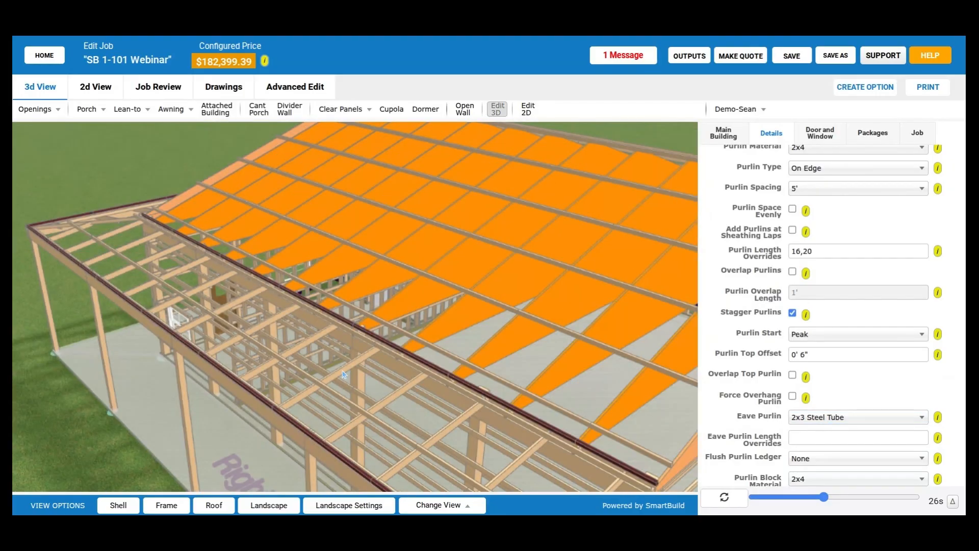
# - Review the settings of the attached building along the Right wall without applying any changes
pyautogui.click(359, 355)
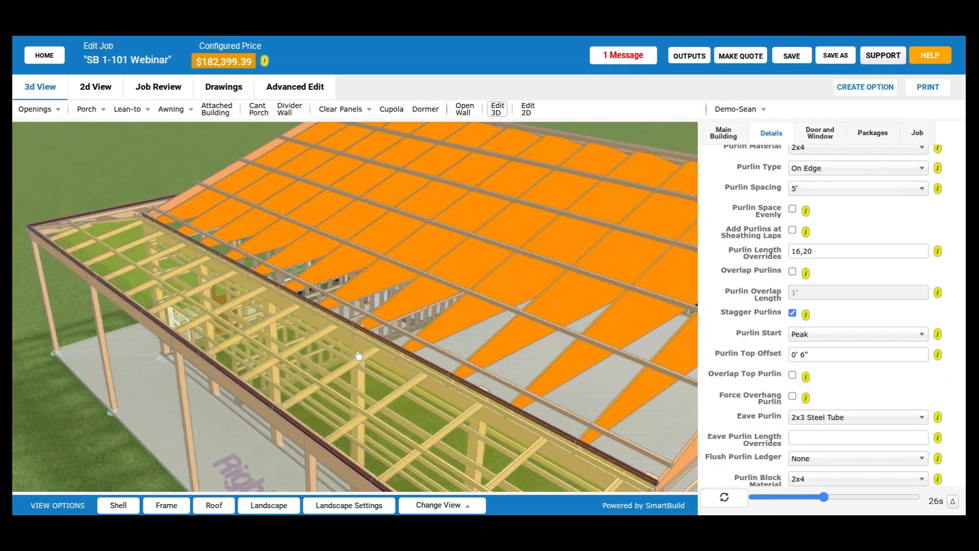
pyautogui.doubleClick(358, 356)
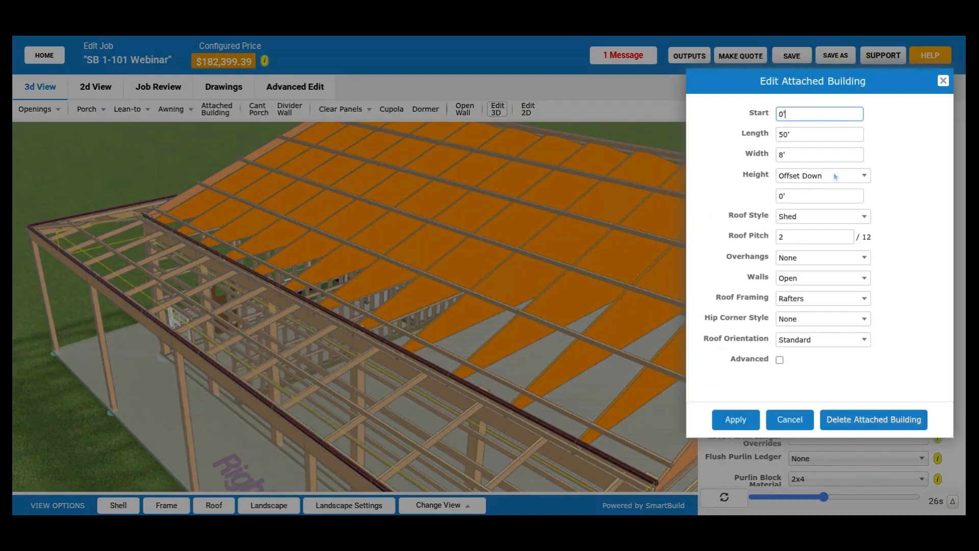
pyautogui.click(804, 425)
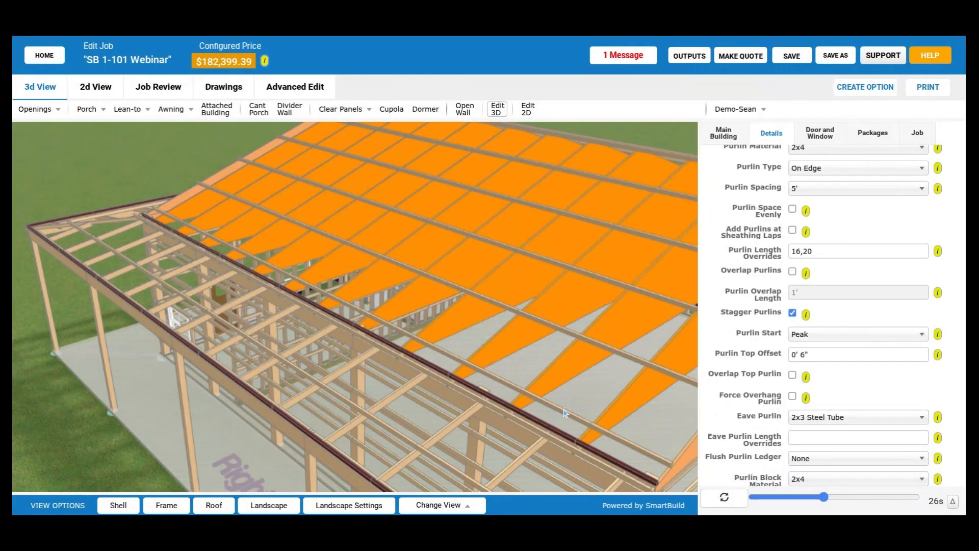
# - Set the Eave Purlin material to (Match Purlin) in the Purlin Framing settings
pyautogui.moveTo(564, 412); pyautogui.dragTo(493, 244)
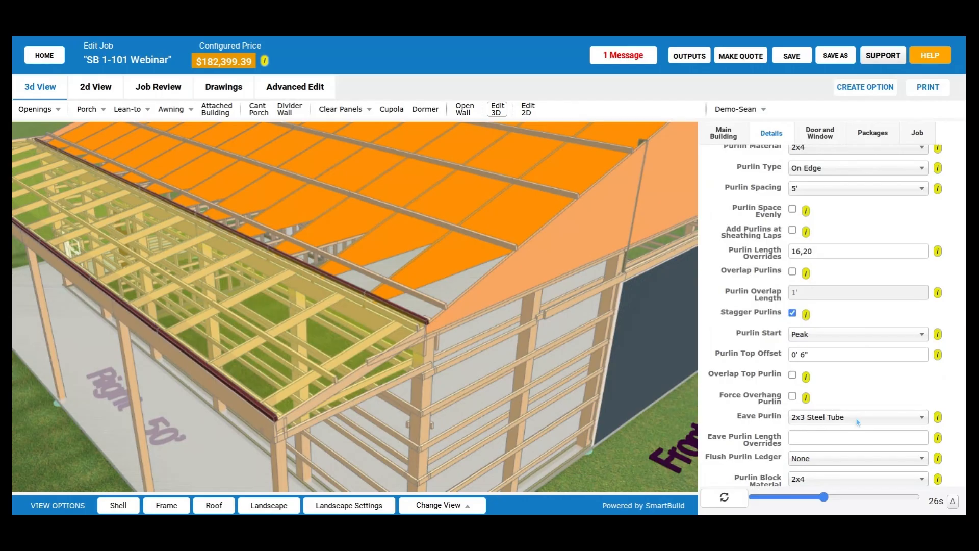
pyautogui.scroll(2, 816, 198)
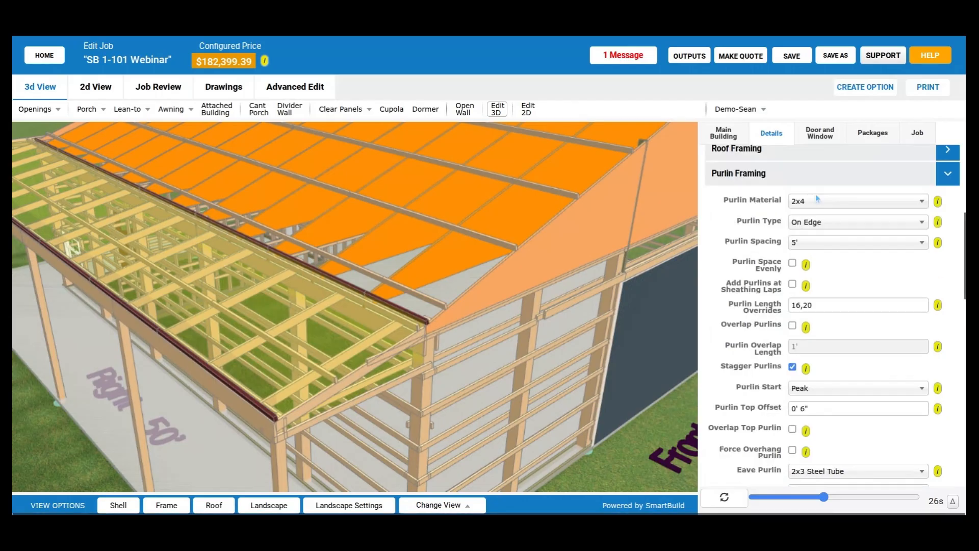
pyautogui.scroll(-2, 774, 334)
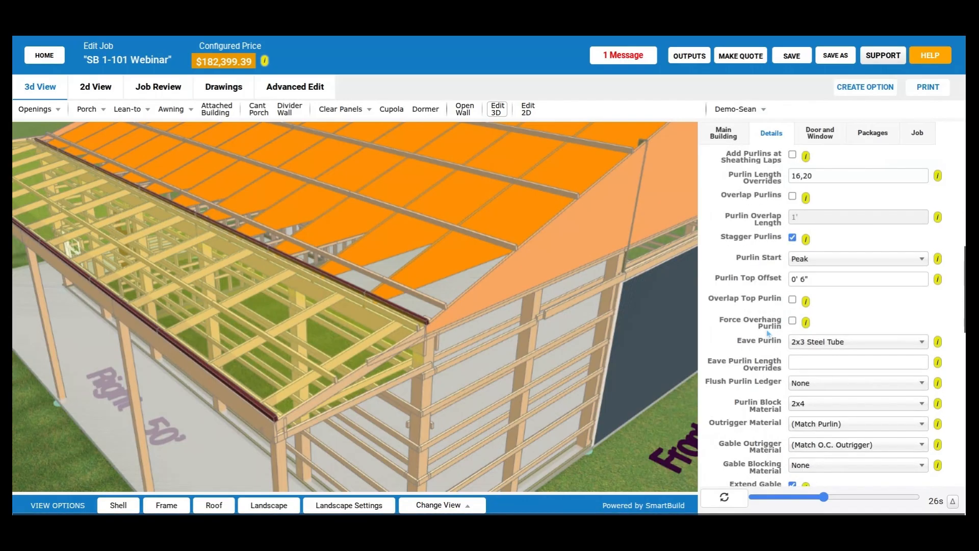
pyautogui.scroll(1, 774, 334)
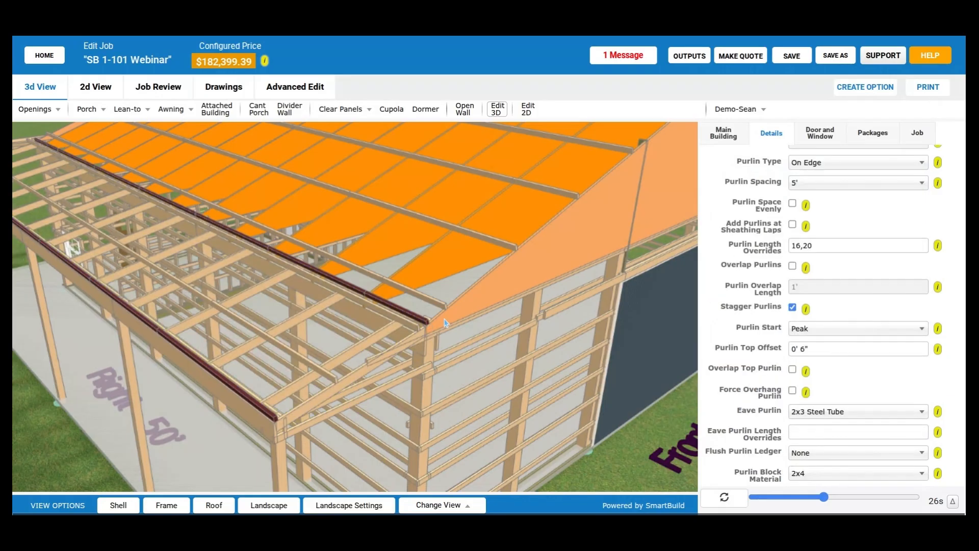
pyautogui.click(836, 408)
pyautogui.click(834, 367)
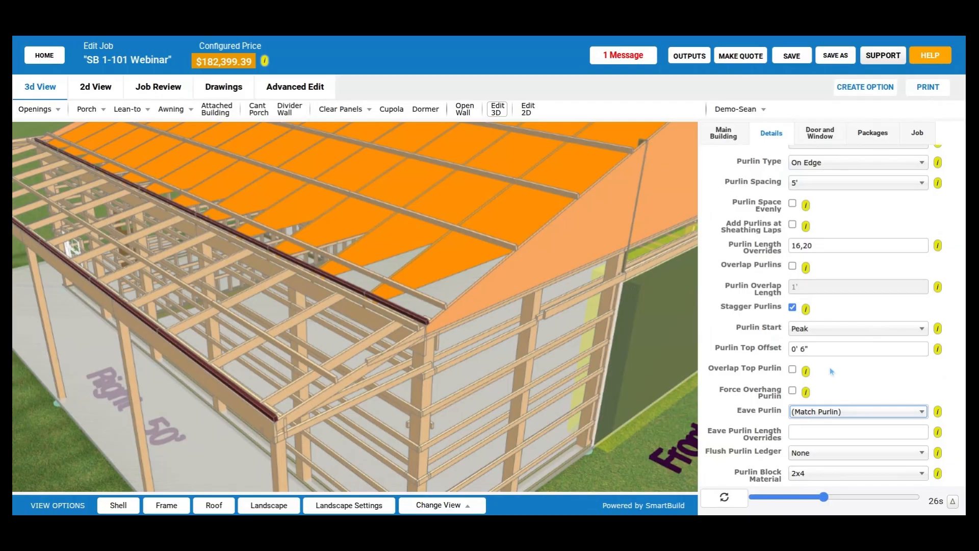
pyautogui.scroll(1, 832, 372)
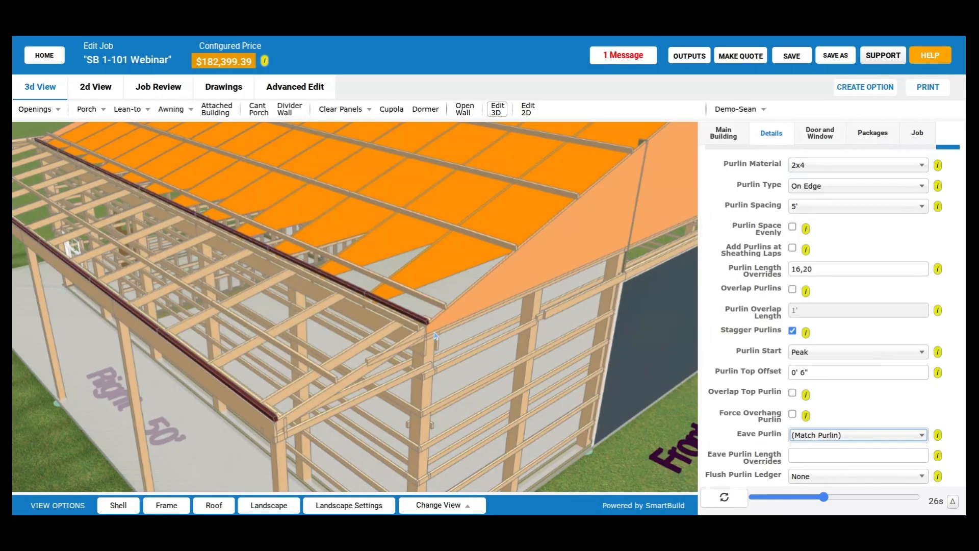
# - Set the Eave Purlin material to 2x3 Steel Tube in the Purlin Framing settings
pyautogui.click(822, 436)
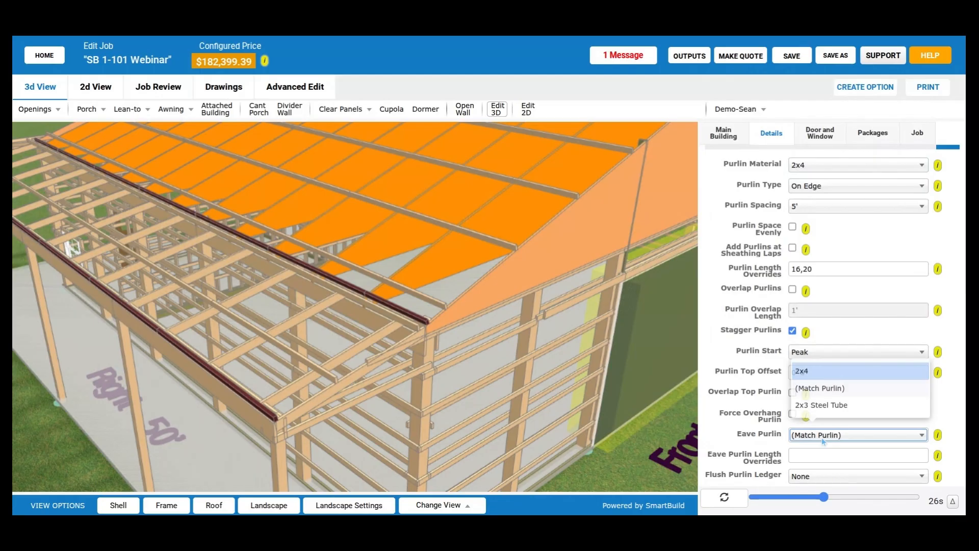
pyautogui.click(882, 411)
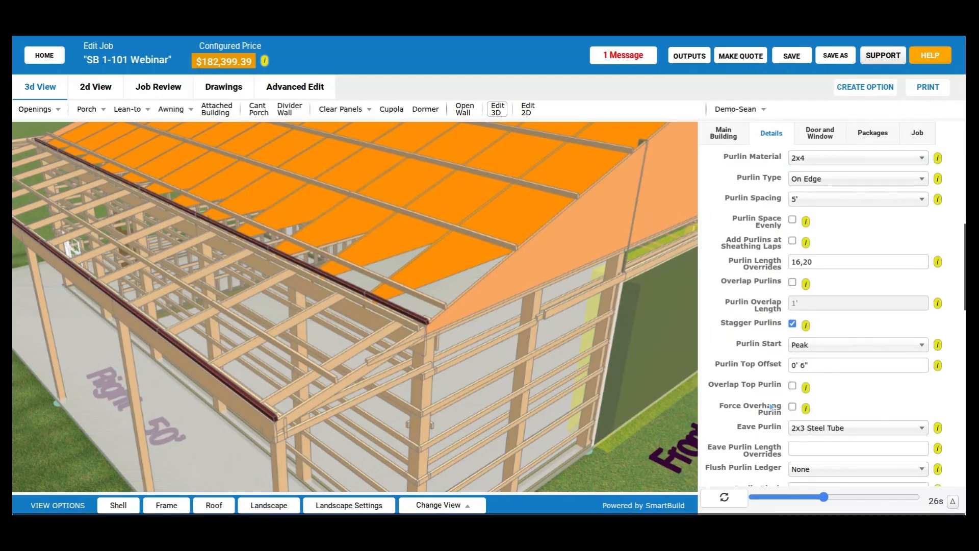
pyautogui.scroll(-1, 772, 406)
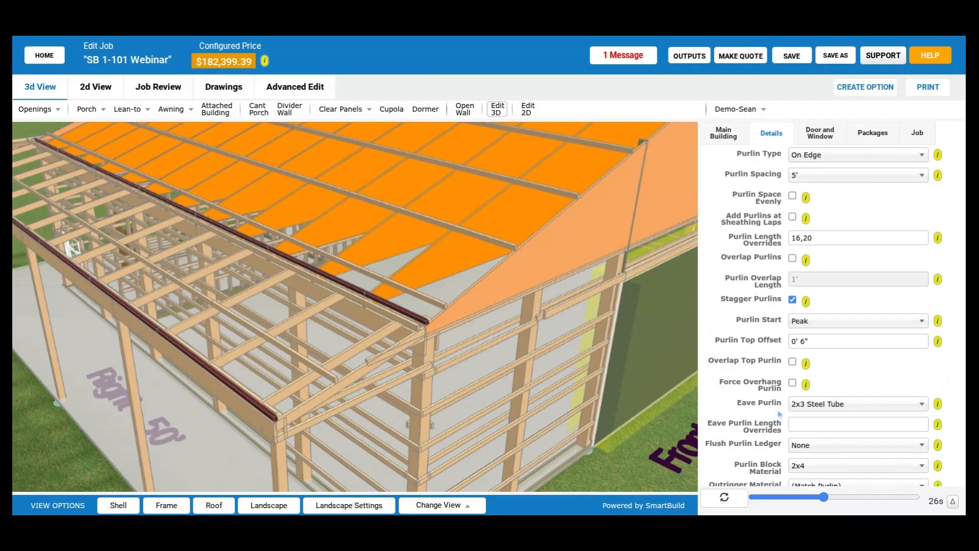
pyautogui.scroll(-5, 567, 320)
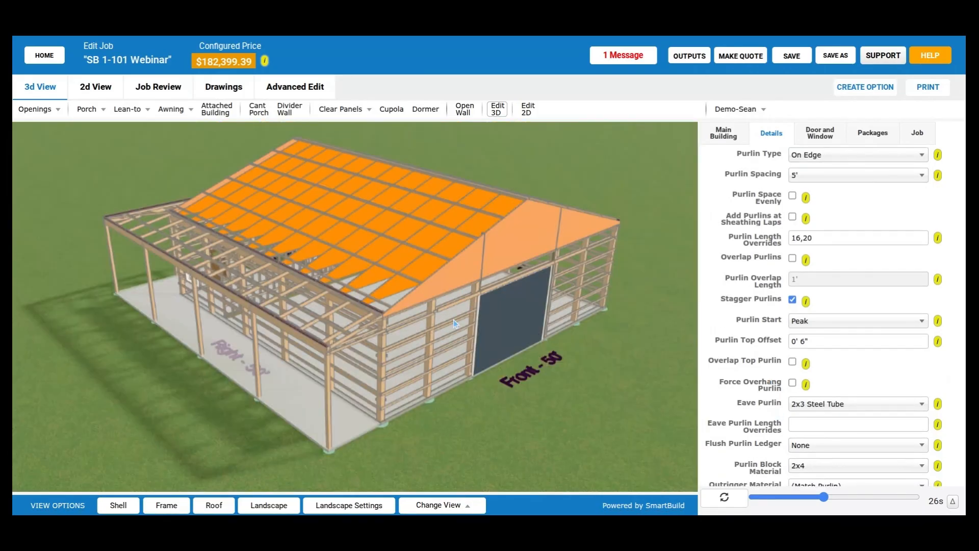
# - Review the Purlin Framing settings, including Purlin Length Overrides, Overlap Purlins and Eave Purlin Length Overrides, alongside the 3D roof framing
pyautogui.moveTo(453, 321); pyautogui.dragTo(470, 335)
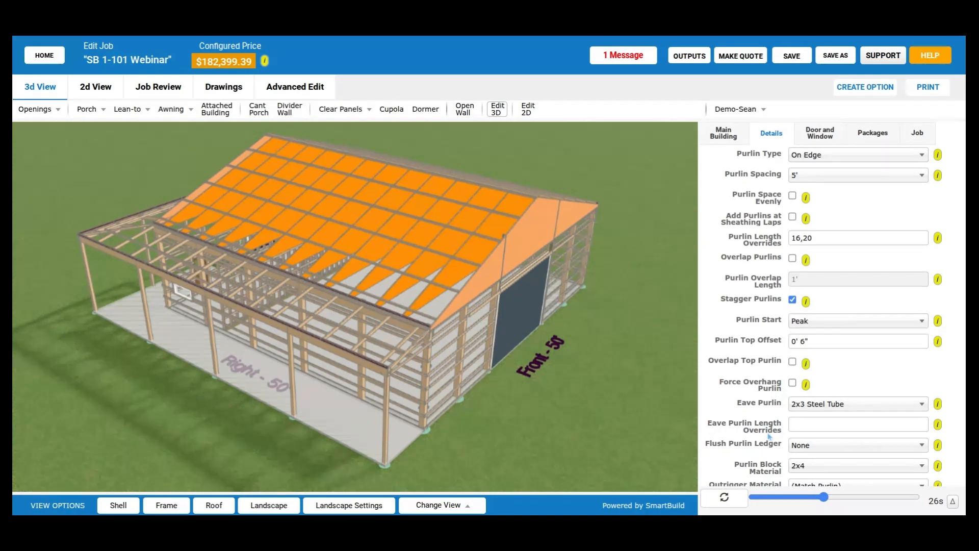
pyautogui.scroll(3, 767, 435)
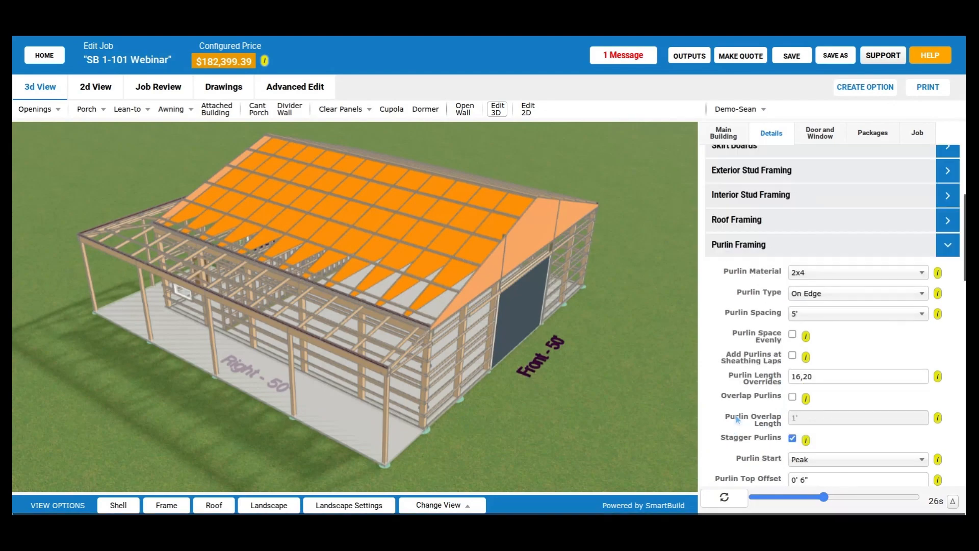
pyautogui.scroll(-3, 737, 419)
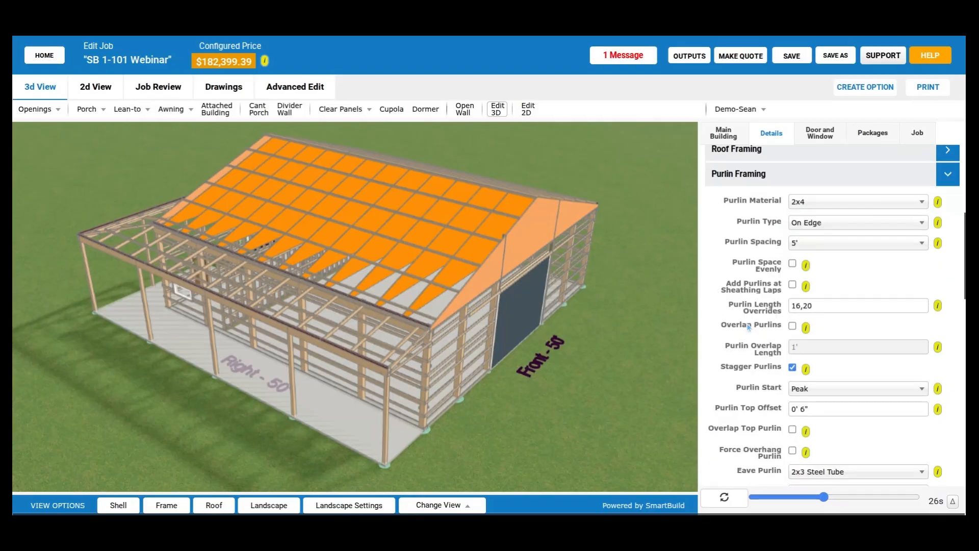
pyautogui.scroll(-1, 775, 314)
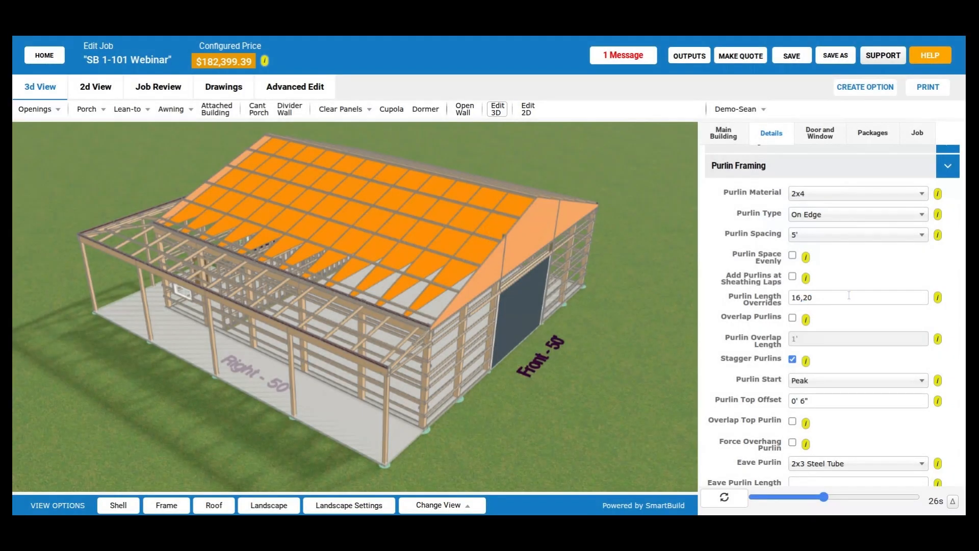
pyautogui.scroll(-1, 780, 302)
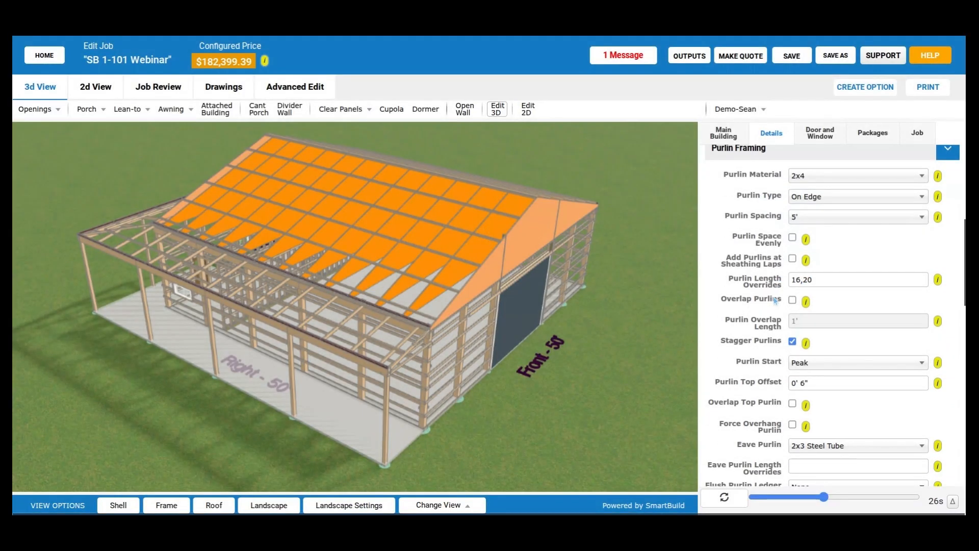
pyautogui.scroll(-2, 778, 298)
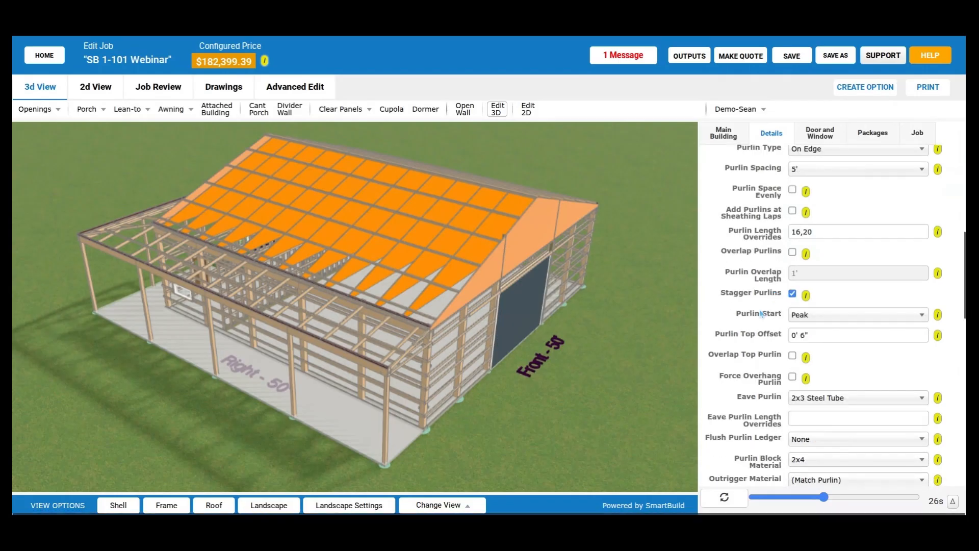
pyautogui.scroll(-3, 762, 314)
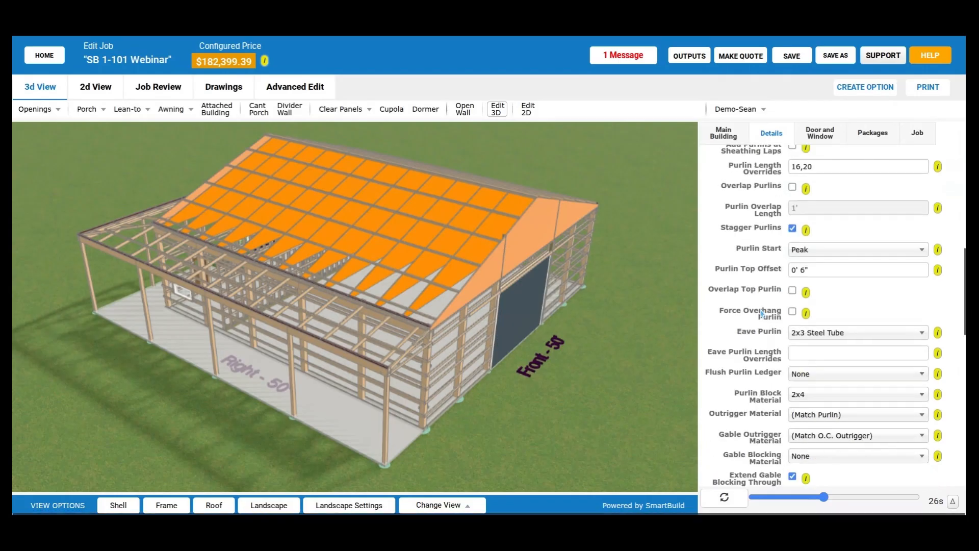
pyautogui.click(811, 351)
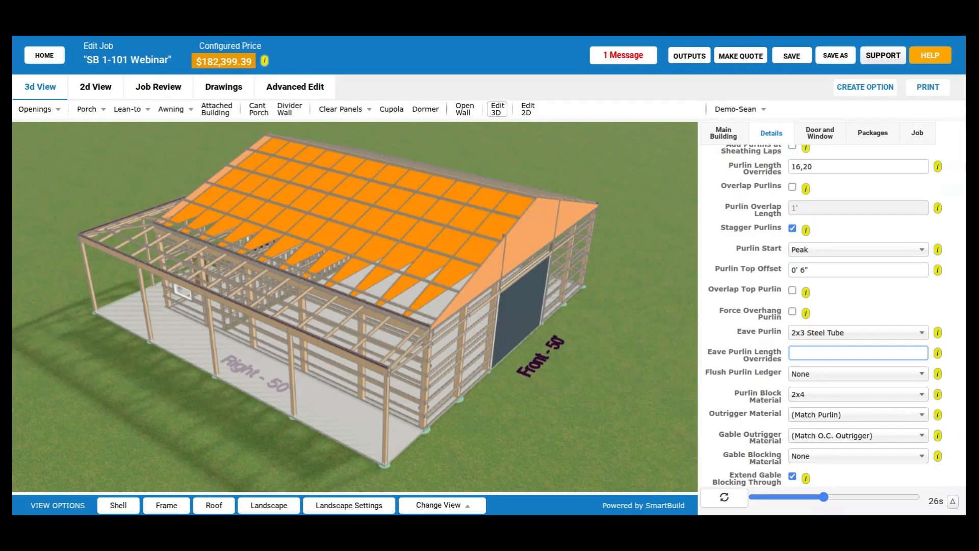
pyautogui.scroll(-1, 854, 304)
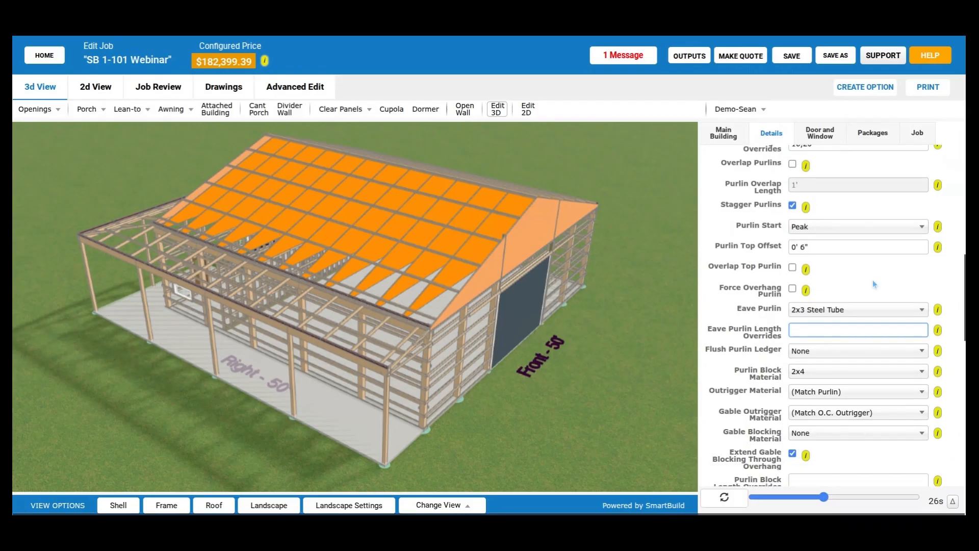
# - Turn on Overlap Purlins and inspect the purlin laps across the main roof and near the ridge
pyautogui.moveTo(547, 310); pyautogui.dragTo(573, 309)
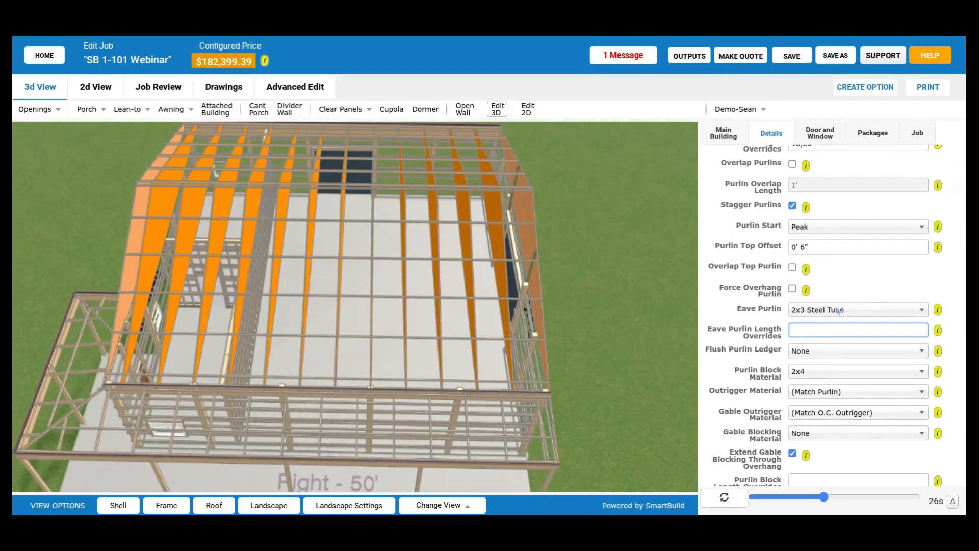
pyautogui.scroll(1, 839, 311)
pyautogui.click(792, 186)
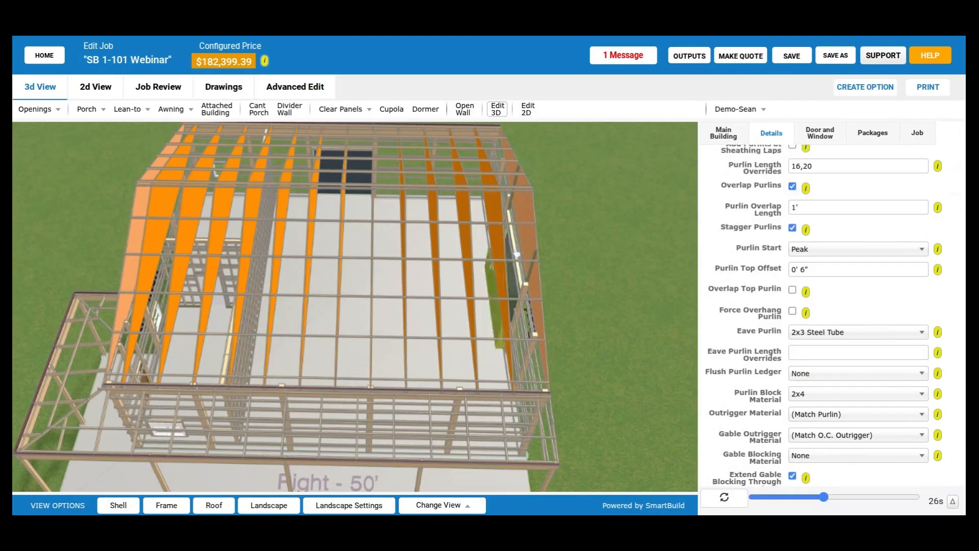
pyautogui.moveTo(516, 254); pyautogui.dragTo(370, 352)
pyautogui.scroll(2, 370, 352)
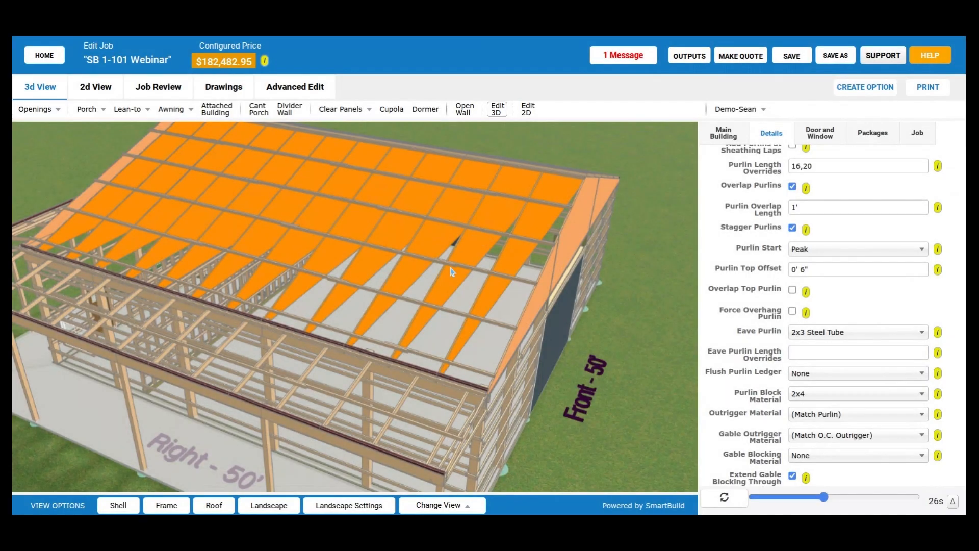
pyautogui.moveTo(451, 272); pyautogui.dragTo(357, 339)
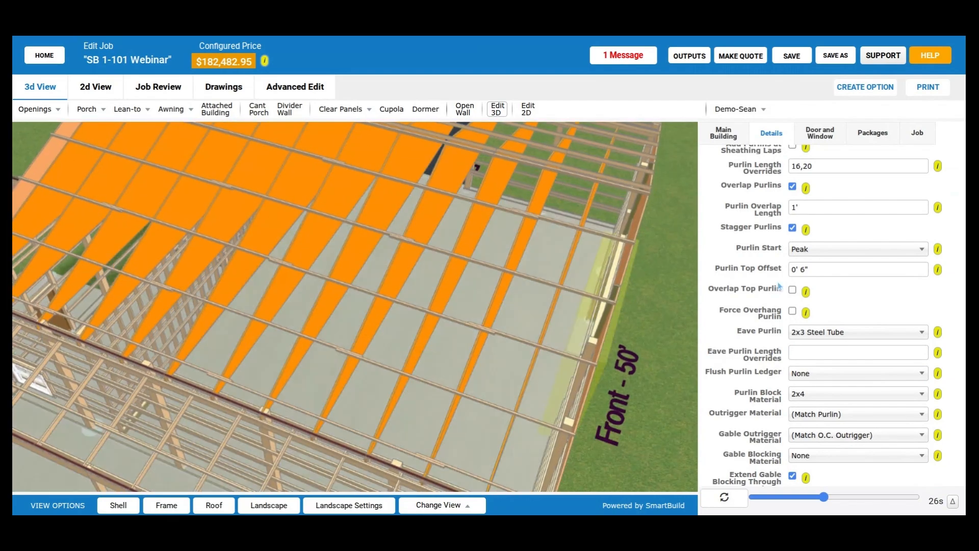
pyautogui.scroll(1, 779, 286)
pyautogui.moveTo(312, 256); pyautogui.dragTo(337, 285)
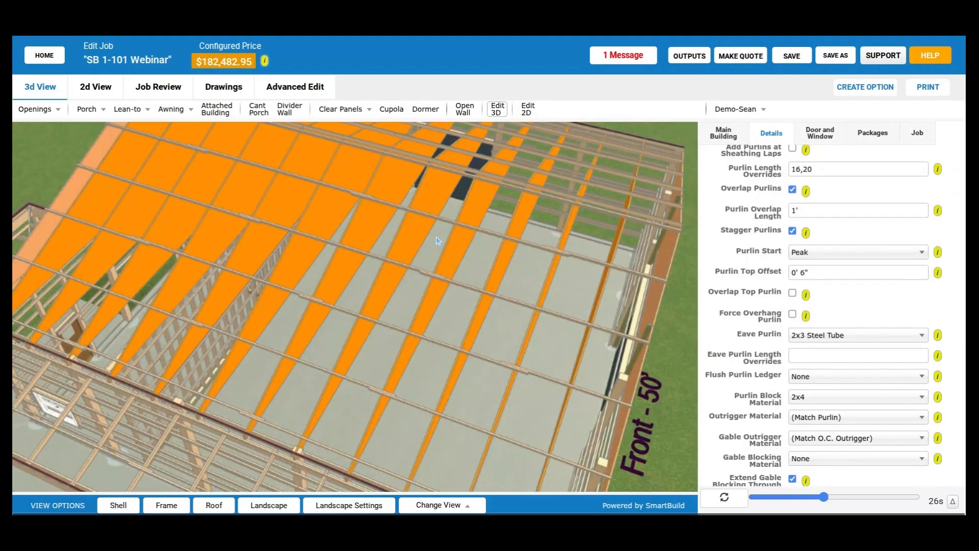
pyautogui.moveTo(436, 236); pyautogui.dragTo(437, 242)
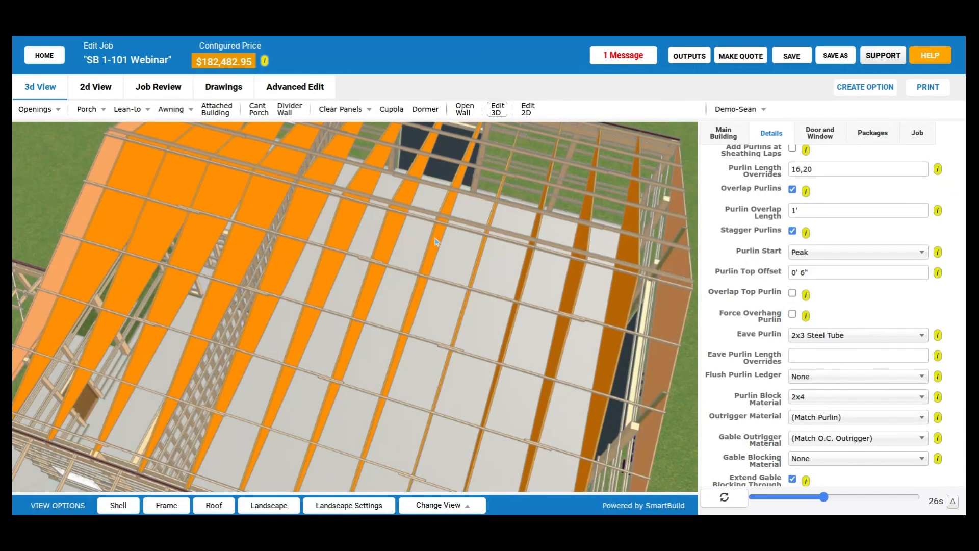
pyautogui.scroll(1, 437, 241)
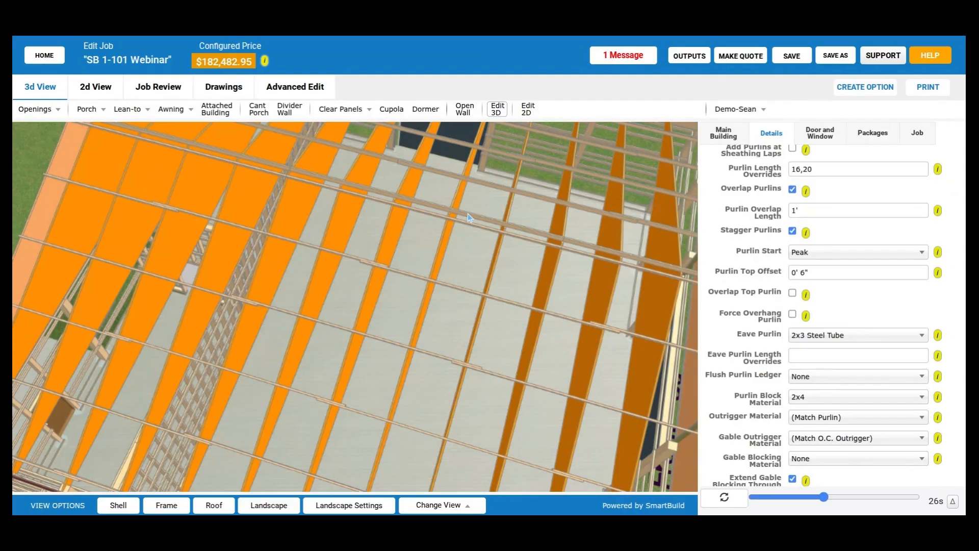
# - Turn on Overlap Top Purlin, update the model, and inspect the top purlins along the ridge
pyautogui.scroll(-1, 746, 327)
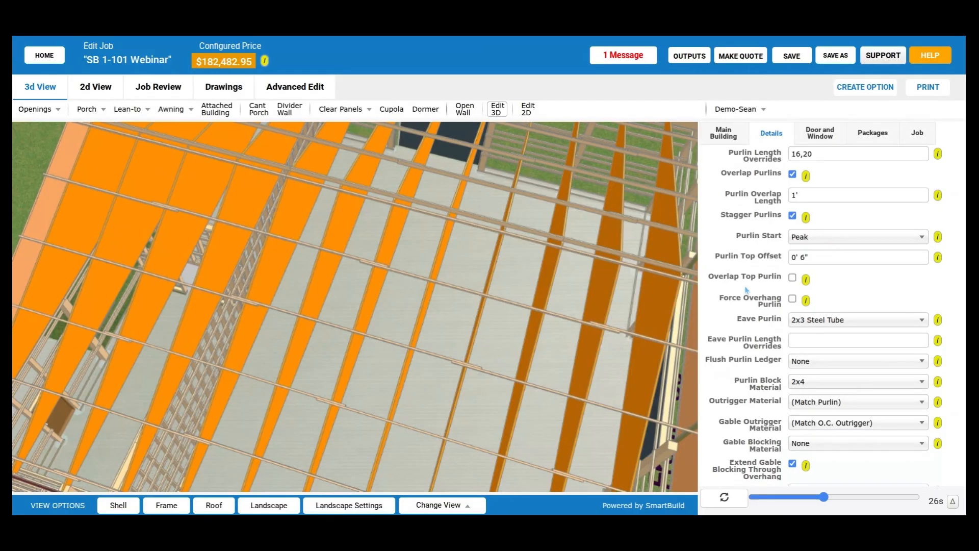
pyautogui.click(792, 281)
pyautogui.click(732, 498)
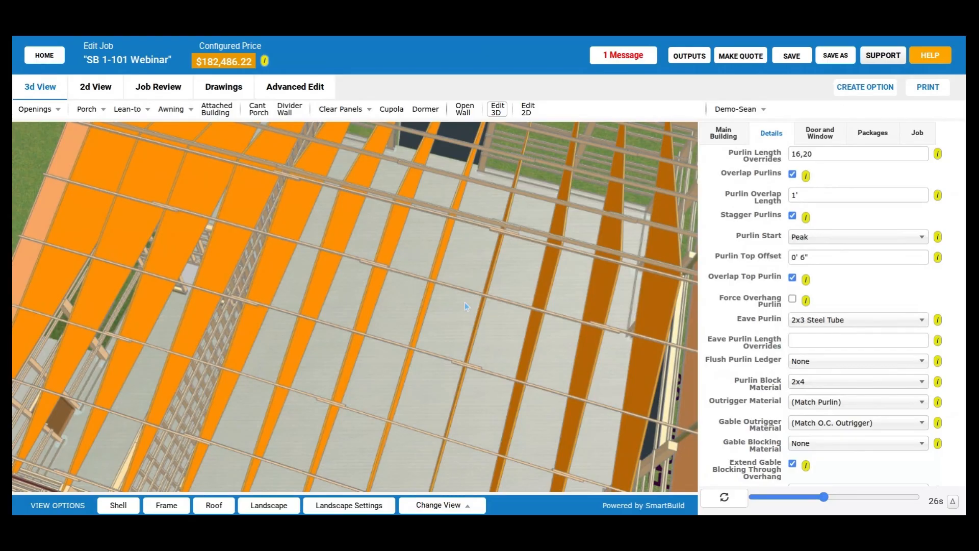
pyautogui.moveTo(465, 305); pyautogui.dragTo(489, 309)
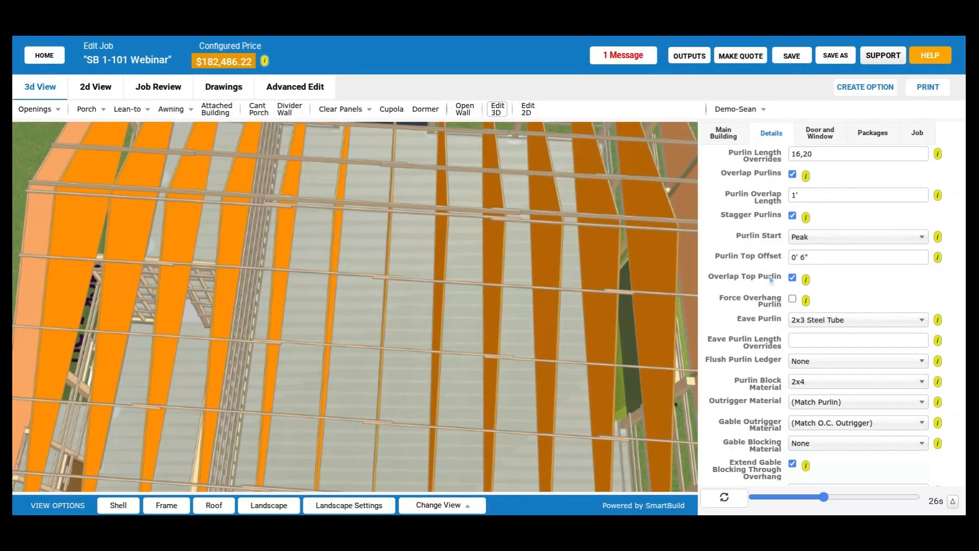
pyautogui.moveTo(254, 206); pyautogui.dragTo(370, 304)
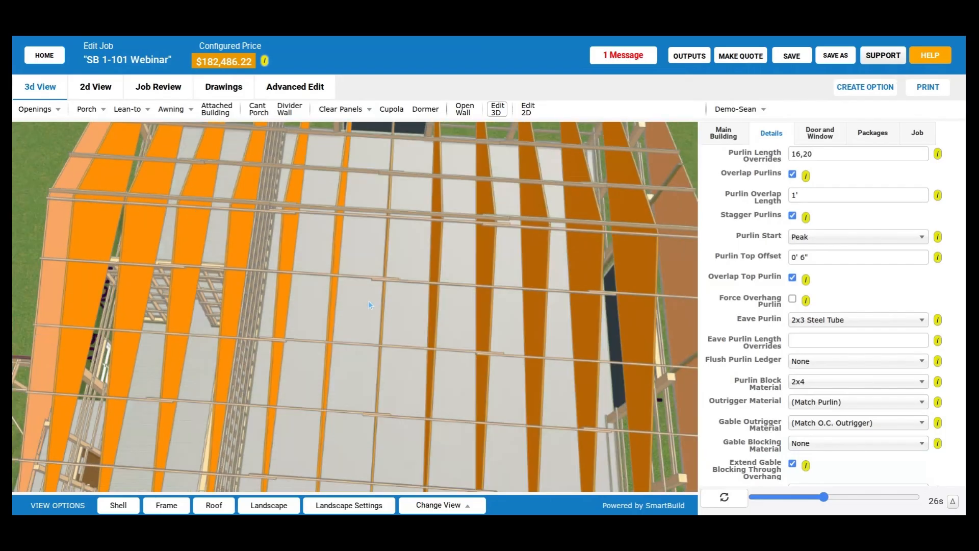
pyautogui.scroll(-5, 370, 304)
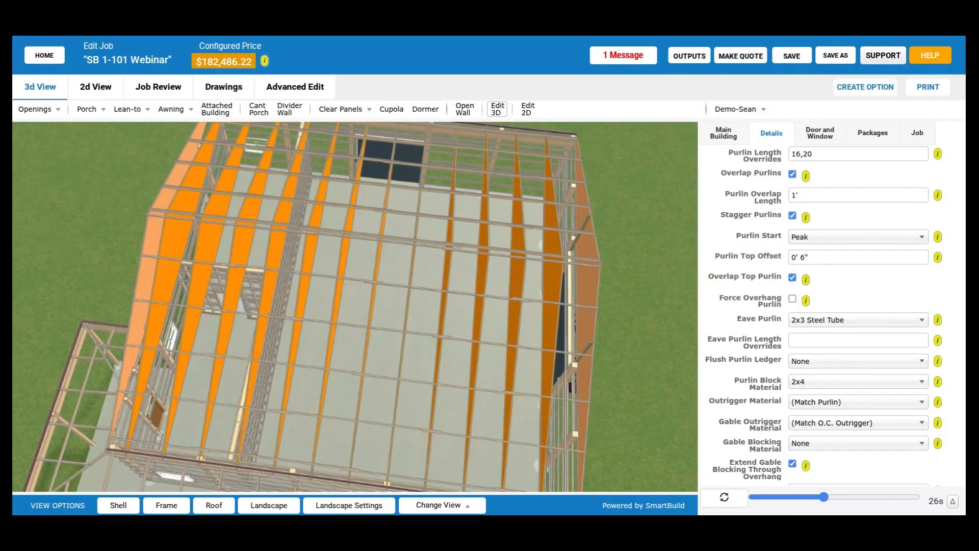
pyautogui.moveTo(403, 253); pyautogui.dragTo(354, 293)
pyautogui.scroll(-3, 421, 249)
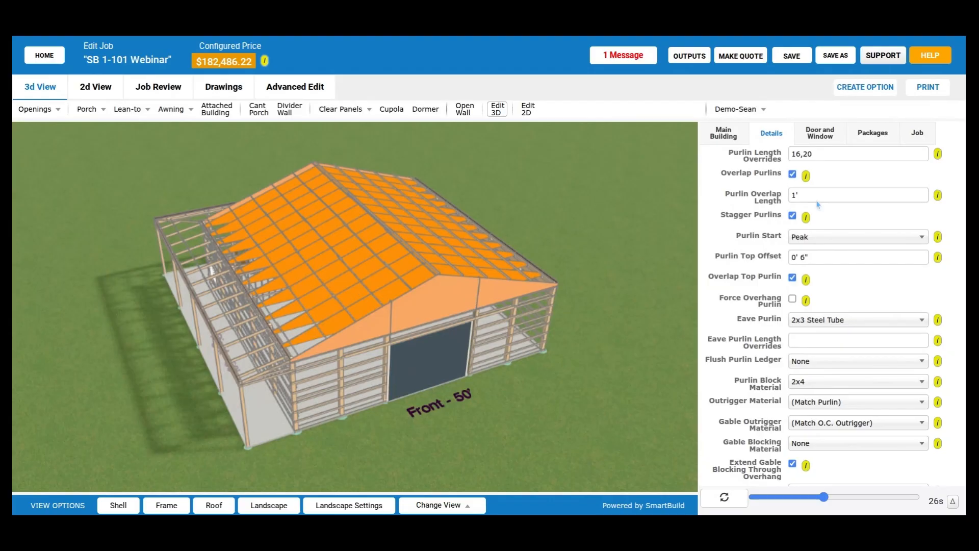
# - Display the building's shell and view the sliding door on the Left wall up close
pyautogui.click(118, 506)
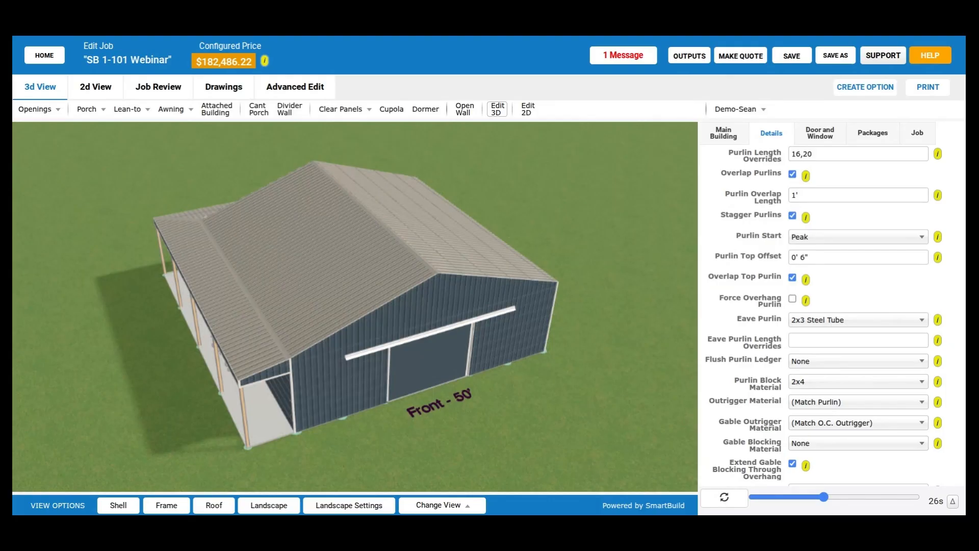
pyautogui.moveTo(458, 322); pyautogui.dragTo(401, 306)
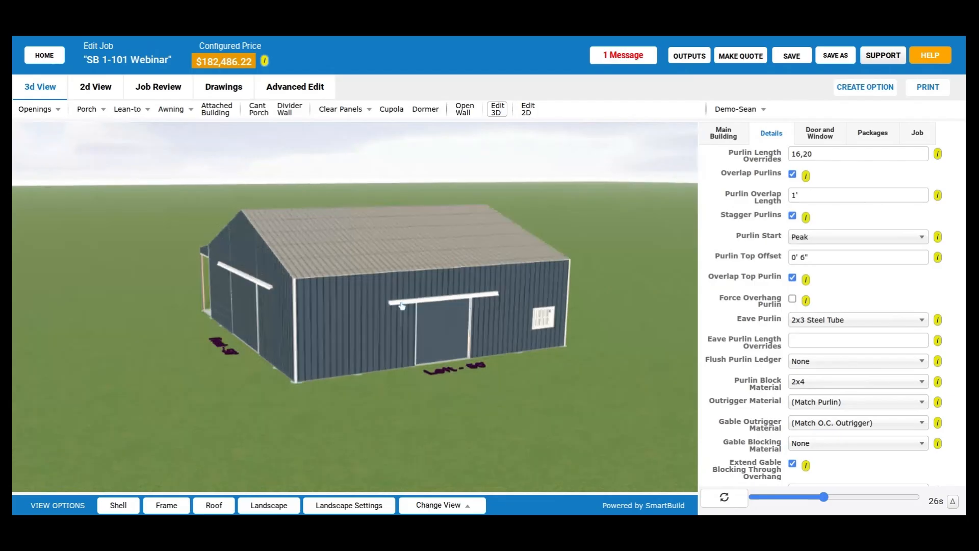
pyautogui.scroll(3, 408, 311)
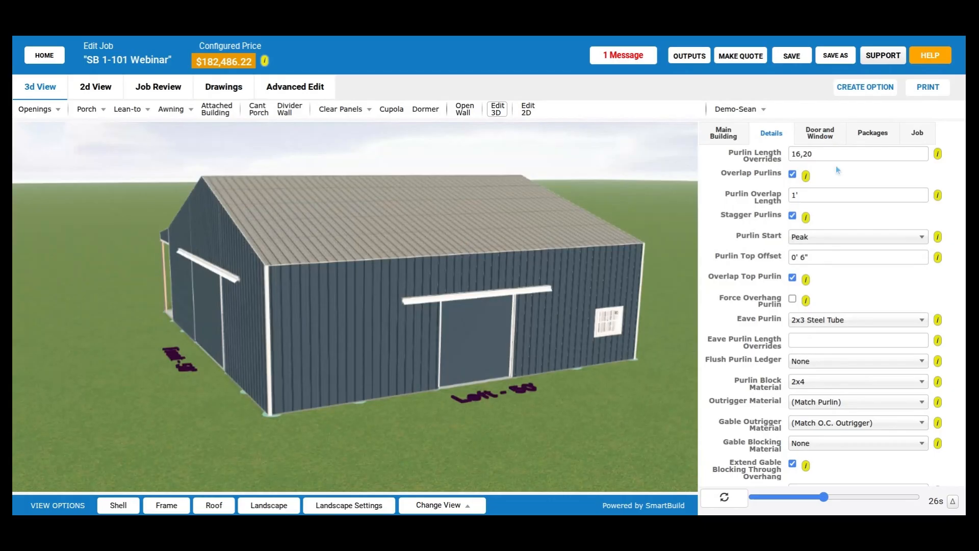
# - Open the Sliding Door Post Framing settings and review the jamb, header and Track Board options
pyautogui.click(820, 133)
pyautogui.scroll(-2, 874, 278)
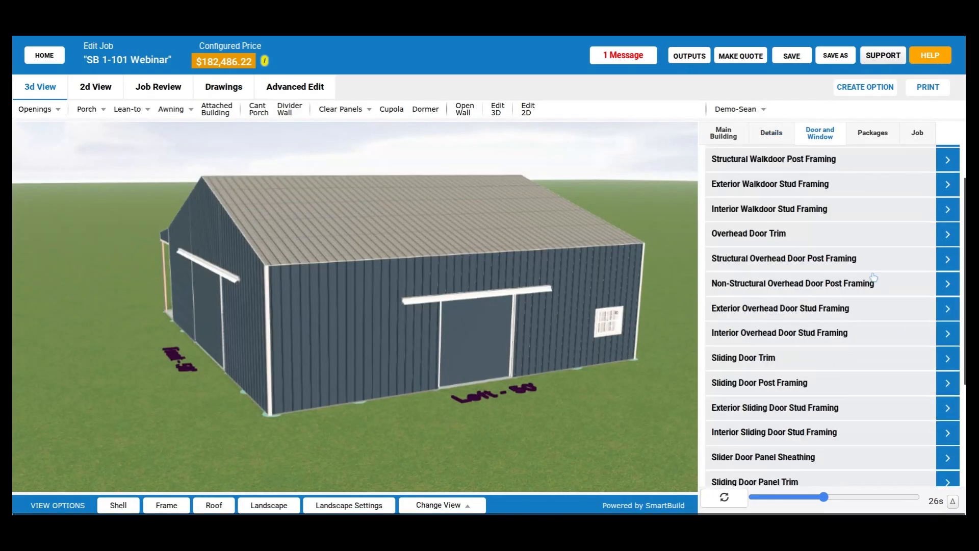
pyautogui.scroll(-4, 873, 278)
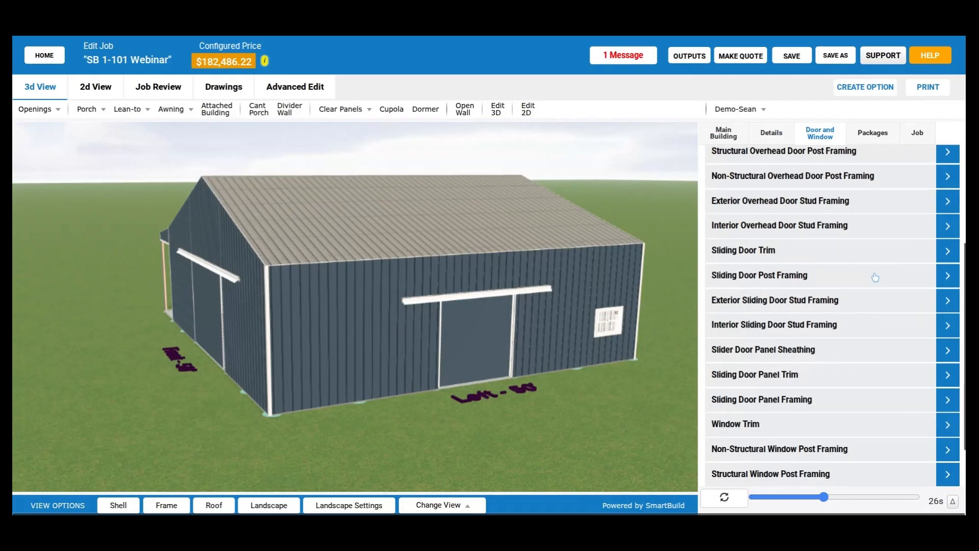
pyautogui.click(839, 282)
pyautogui.scroll(-2, 771, 293)
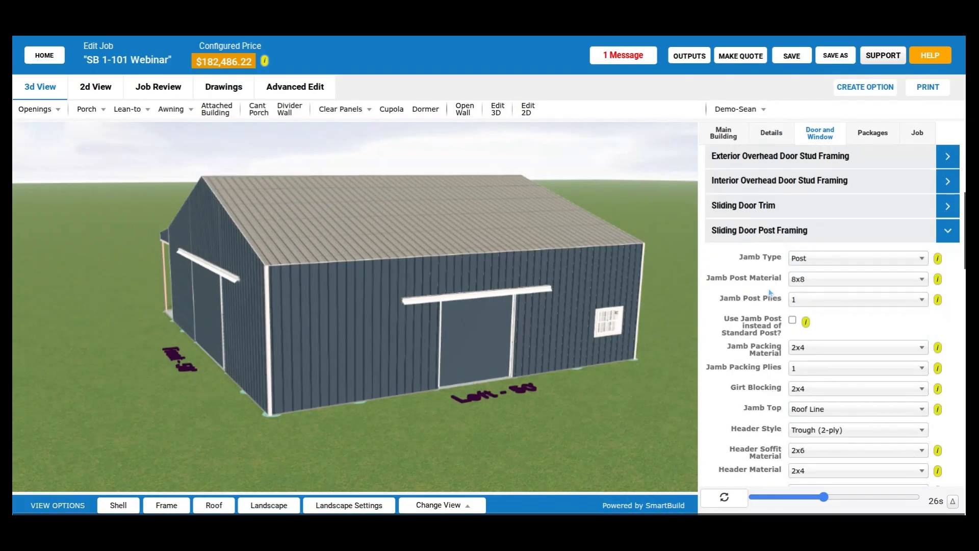
pyautogui.scroll(-1, 772, 291)
pyautogui.scroll(-2, 778, 289)
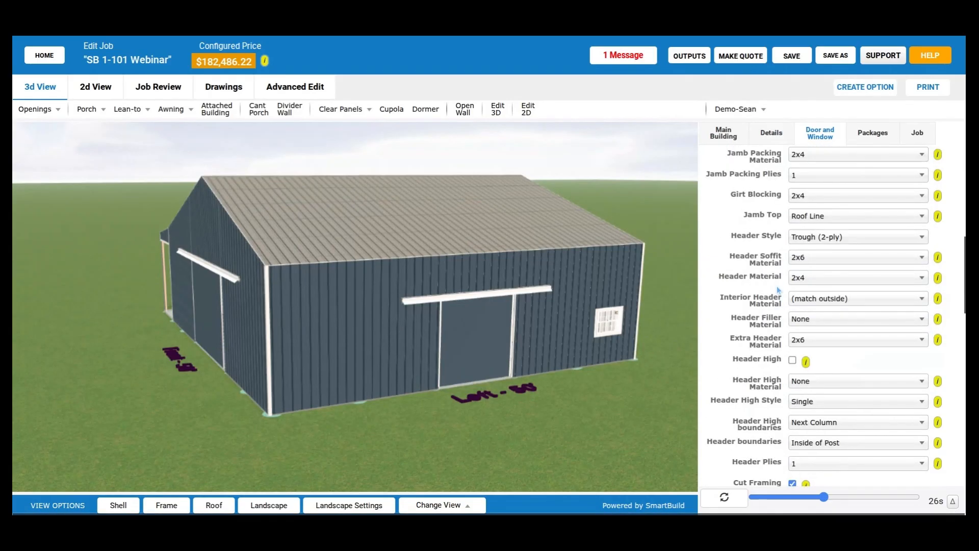
pyautogui.scroll(-2, 779, 290)
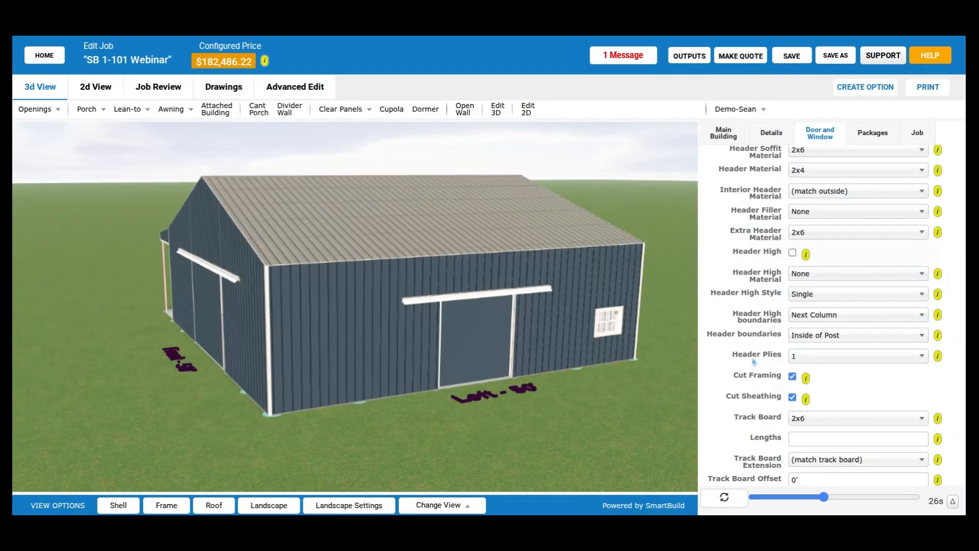
pyautogui.scroll(-1, 772, 297)
pyautogui.scroll(-2, 772, 297)
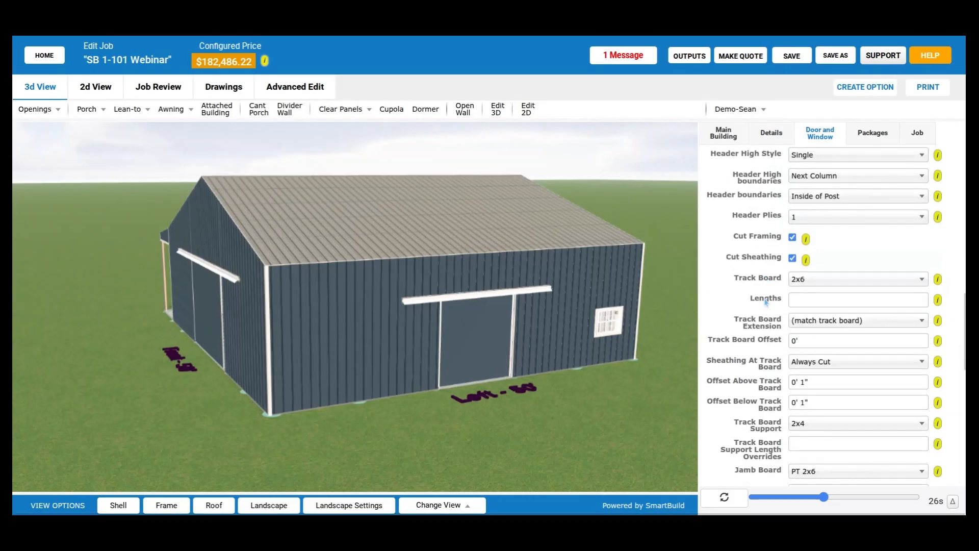
# - Review the sliding door's track board settings and the Sheathing At Track Board options, keeping Always Cut selected
pyautogui.scroll(-1, 765, 301)
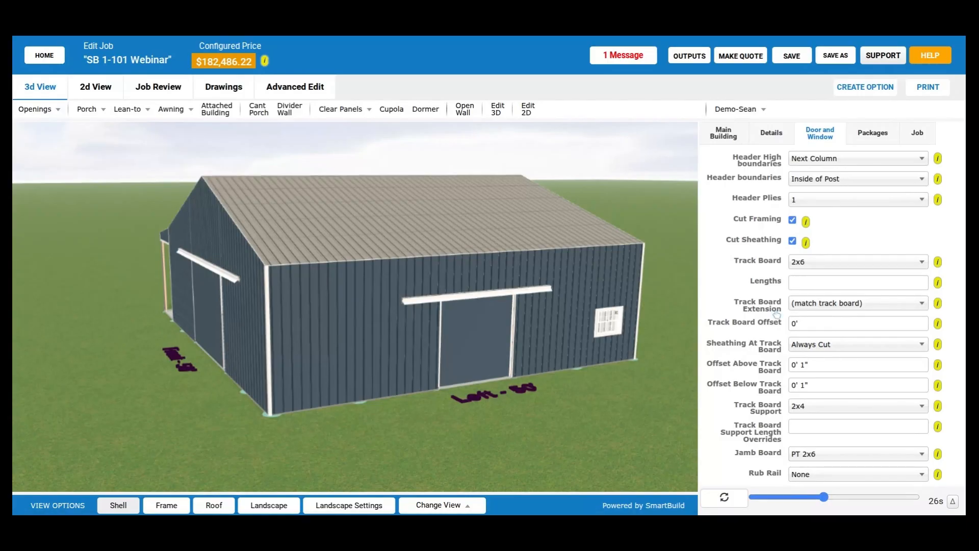
pyautogui.scroll(-1, 767, 326)
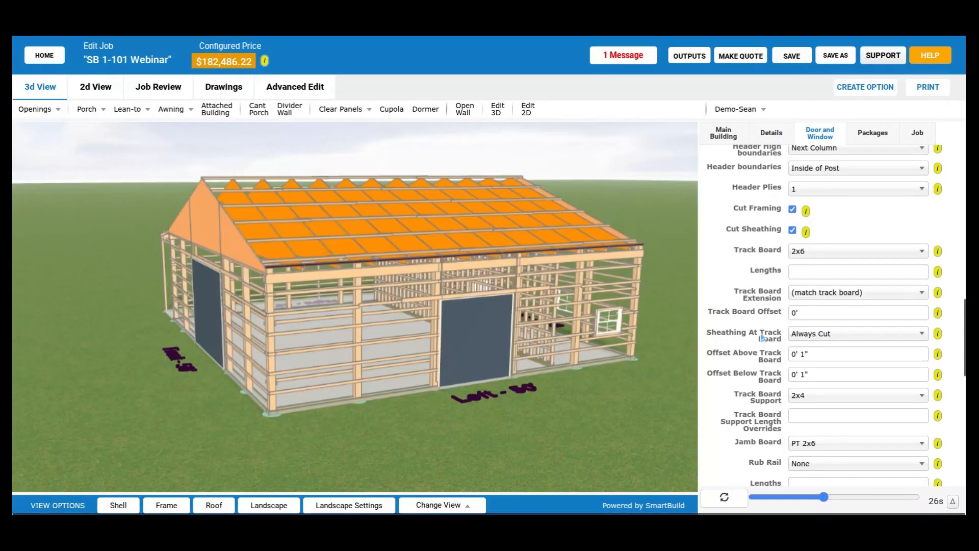
pyautogui.scroll(-3, 766, 272)
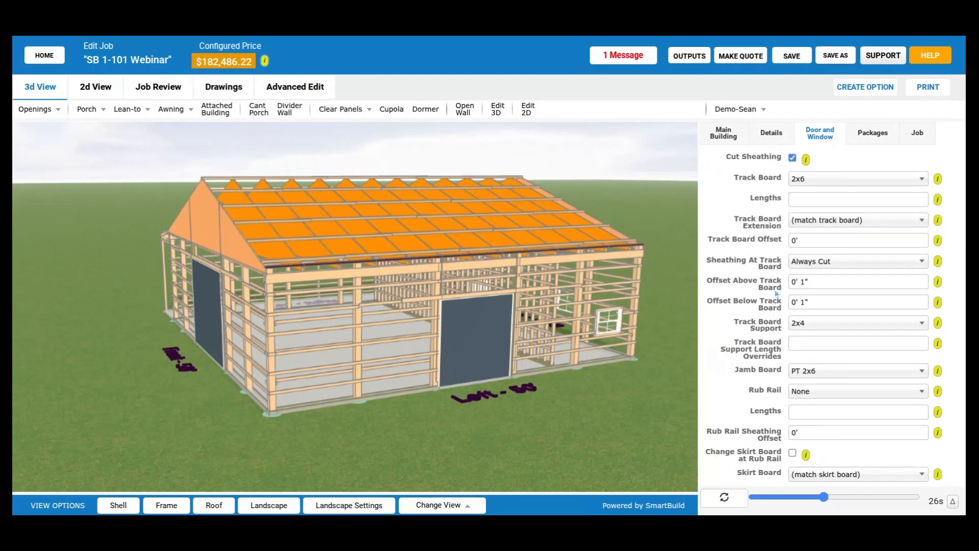
pyautogui.click(900, 262)
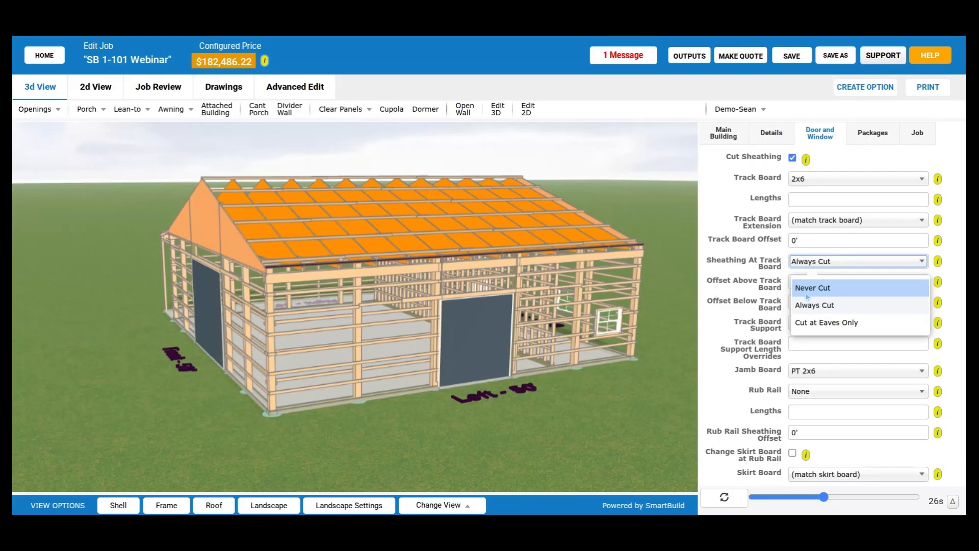
pyautogui.click(834, 305)
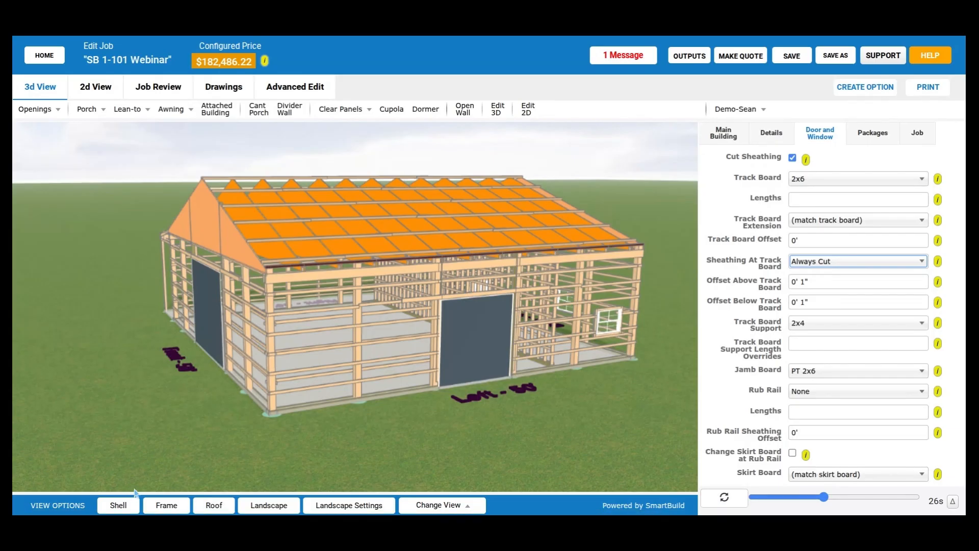
pyautogui.moveTo(706, 279); pyautogui.dragTo(776, 314)
pyautogui.click(766, 304)
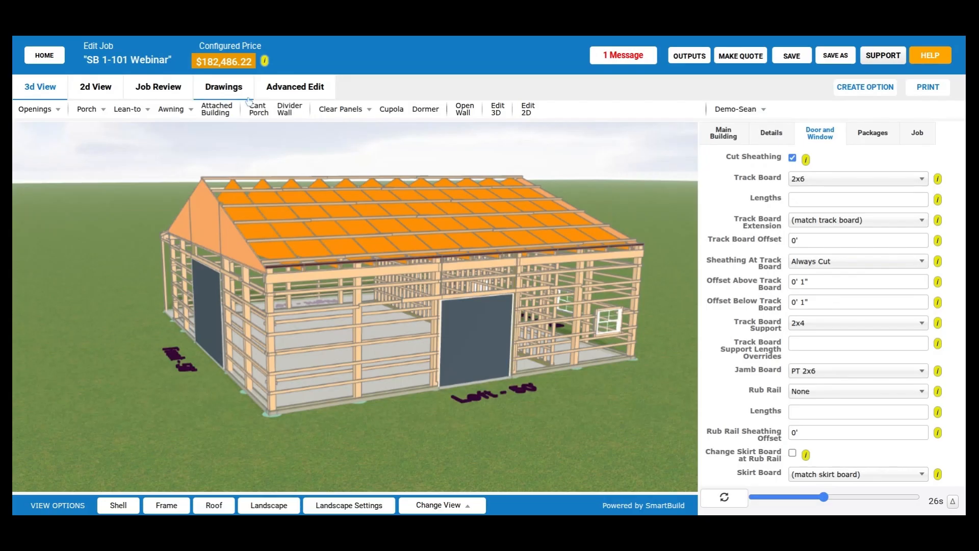
# - Open the sheathing drawing of wall EXT-2 and inspect the panels around the sliding door's track board
pyautogui.click(225, 87)
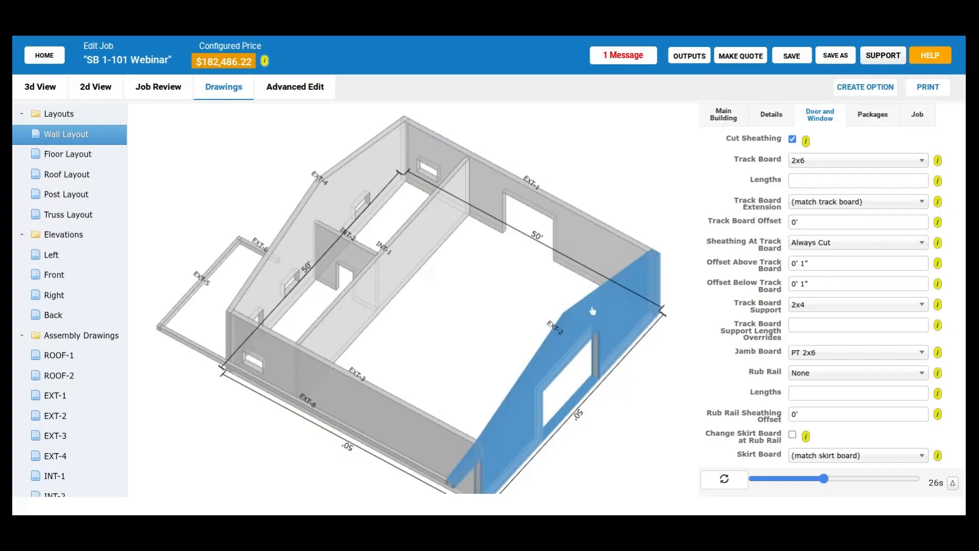
pyautogui.click(592, 311)
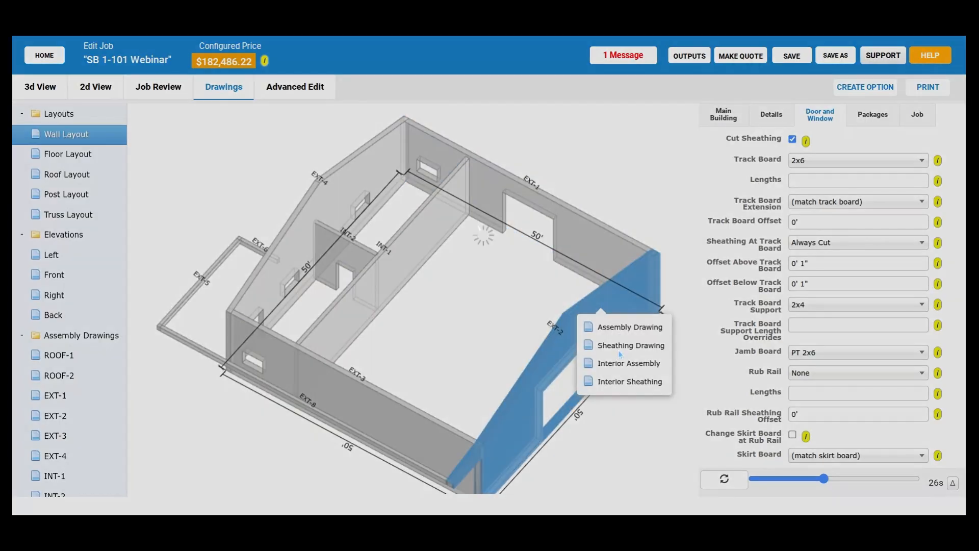
pyautogui.click(619, 350)
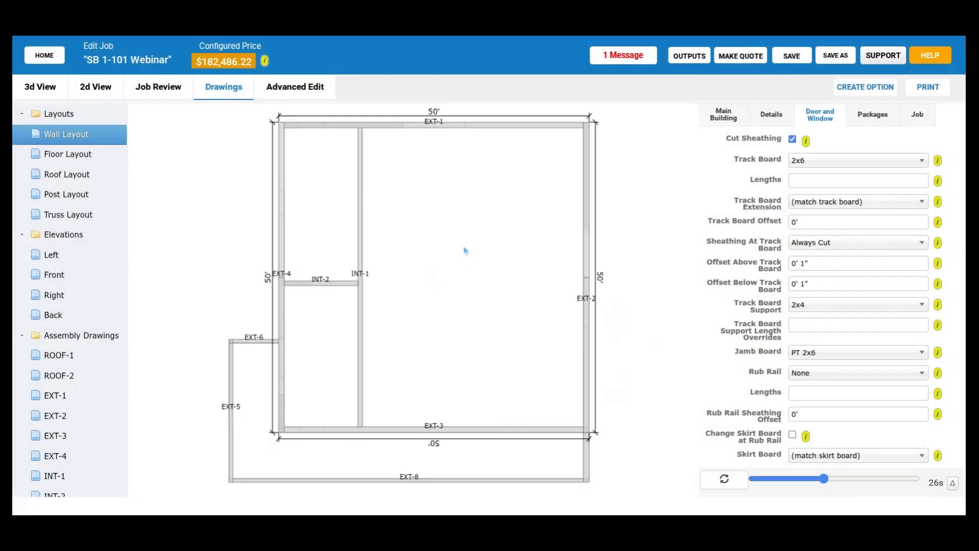
pyautogui.moveTo(463, 246); pyautogui.dragTo(491, 283)
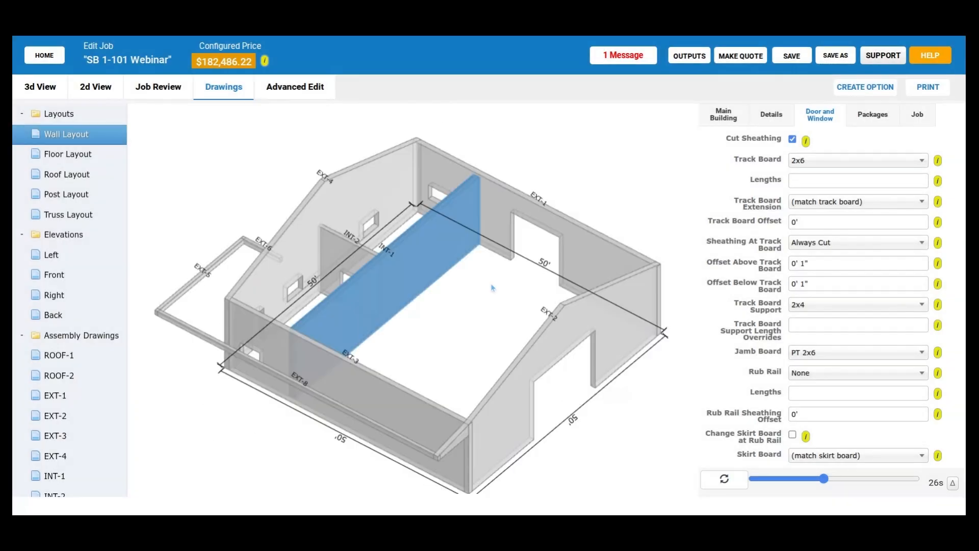
pyautogui.click(587, 312)
pyautogui.click(634, 352)
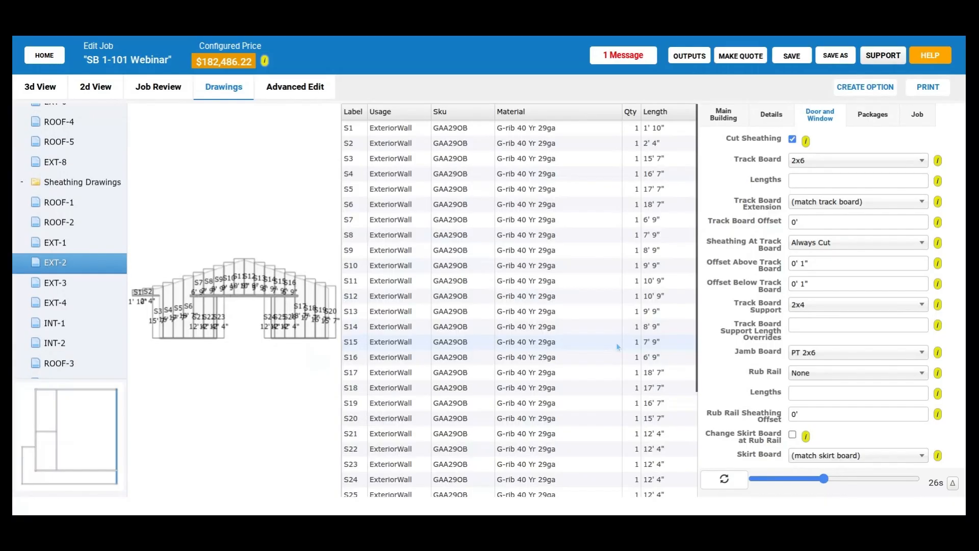
pyautogui.scroll(2, 225, 321)
pyautogui.moveTo(225, 321); pyautogui.dragTo(292, 327)
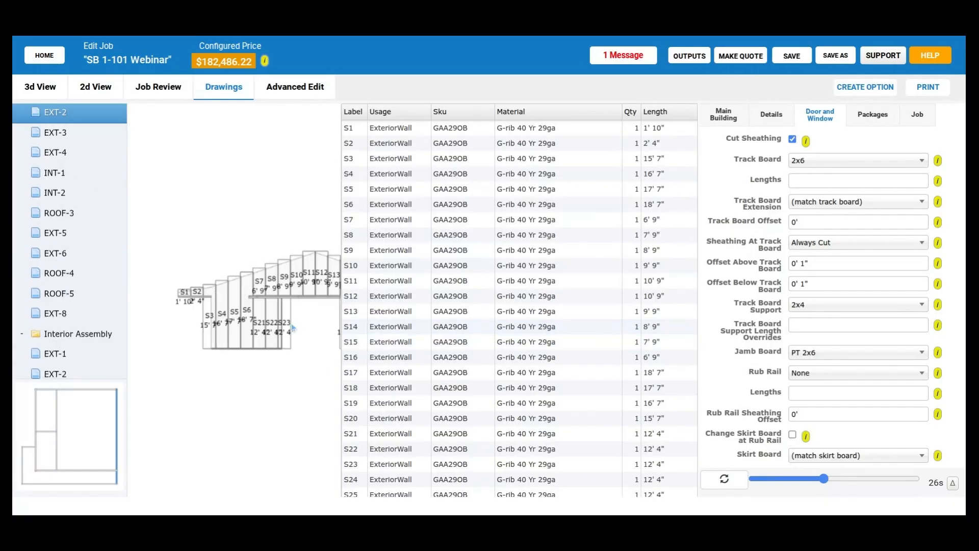
pyautogui.scroll(3, 292, 327)
pyautogui.scroll(3, 261, 298)
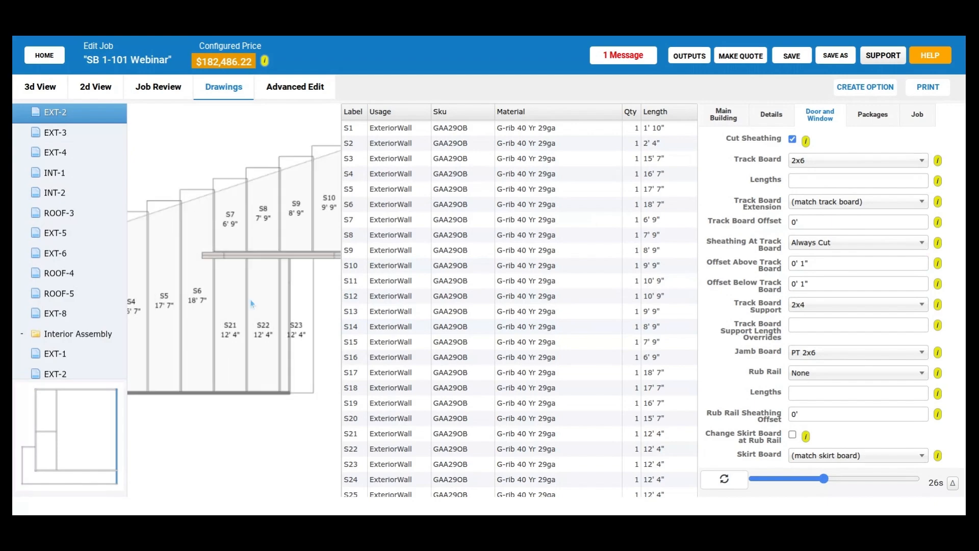
pyautogui.scroll(3, 252, 304)
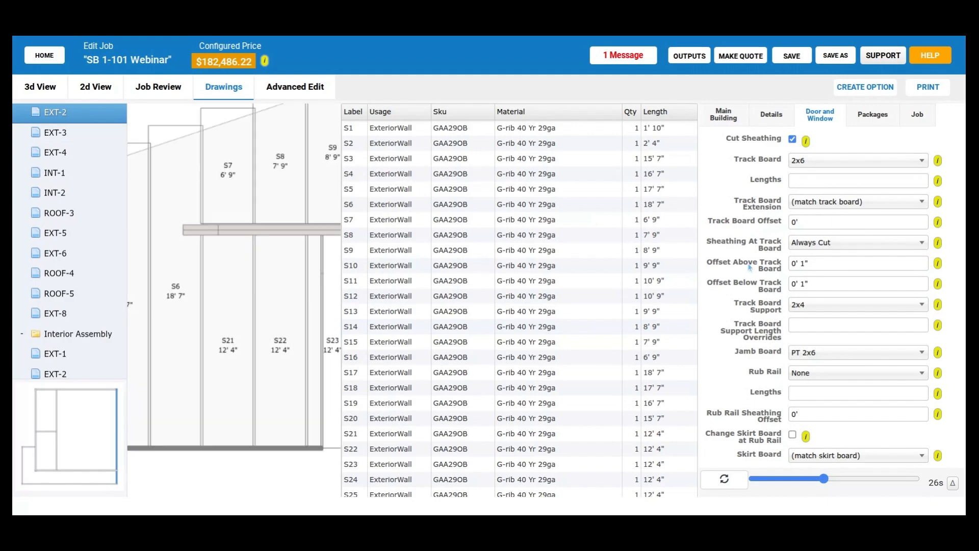
# - Set Sheathing At Track Board to Never Cut, update the model, and inspect the EXT-2 panels at the track board
pyautogui.click(852, 243)
pyautogui.click(839, 269)
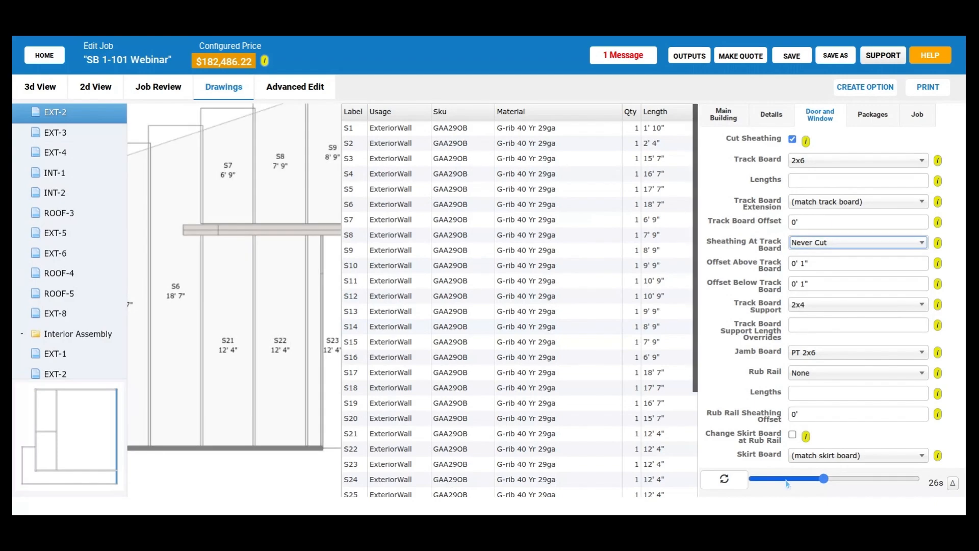
pyautogui.click(725, 479)
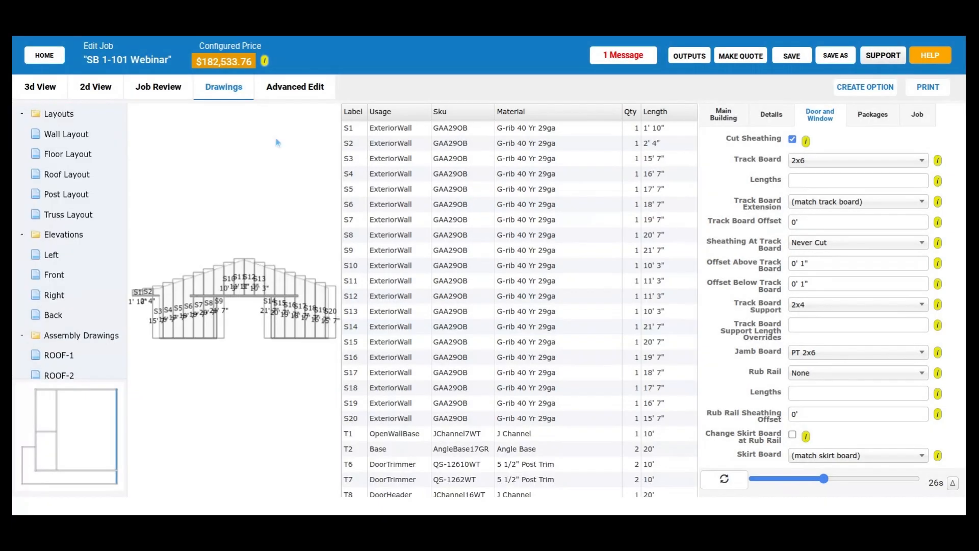
pyautogui.scroll(5, 240, 338)
pyautogui.scroll(3, 241, 338)
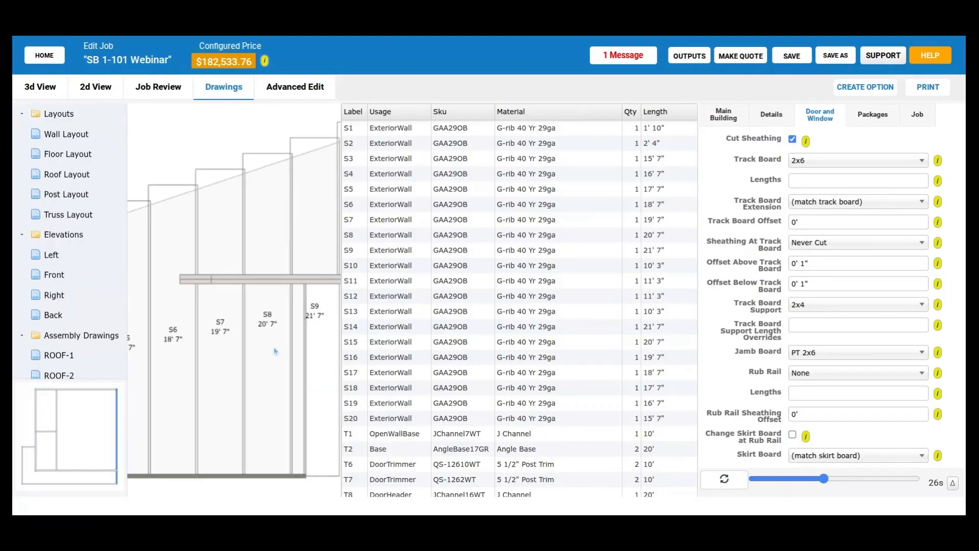
pyautogui.moveTo(274, 346); pyautogui.dragTo(255, 316)
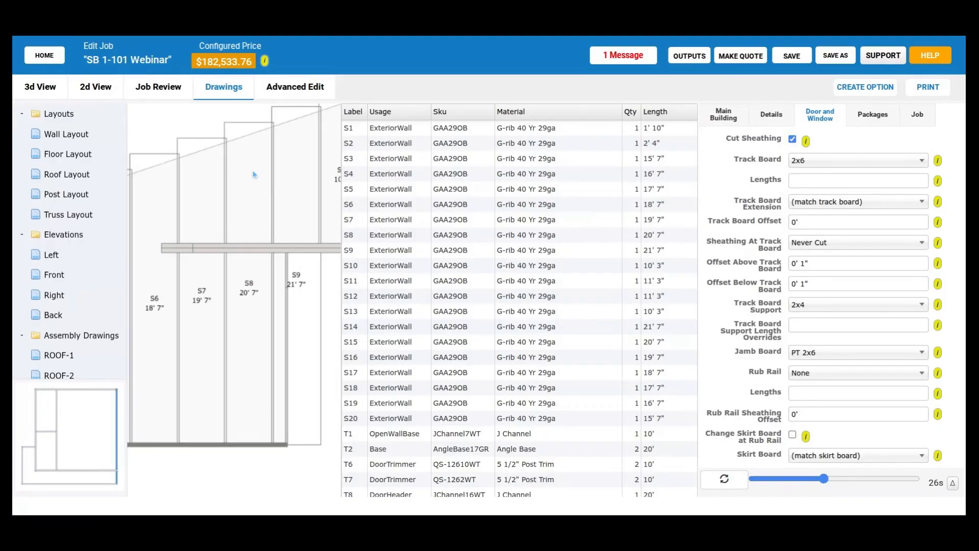
# - Set Sheathing At Track Board back to Always Cut, update the model, and inspect the panels above and below the track board
pyautogui.click(834, 243)
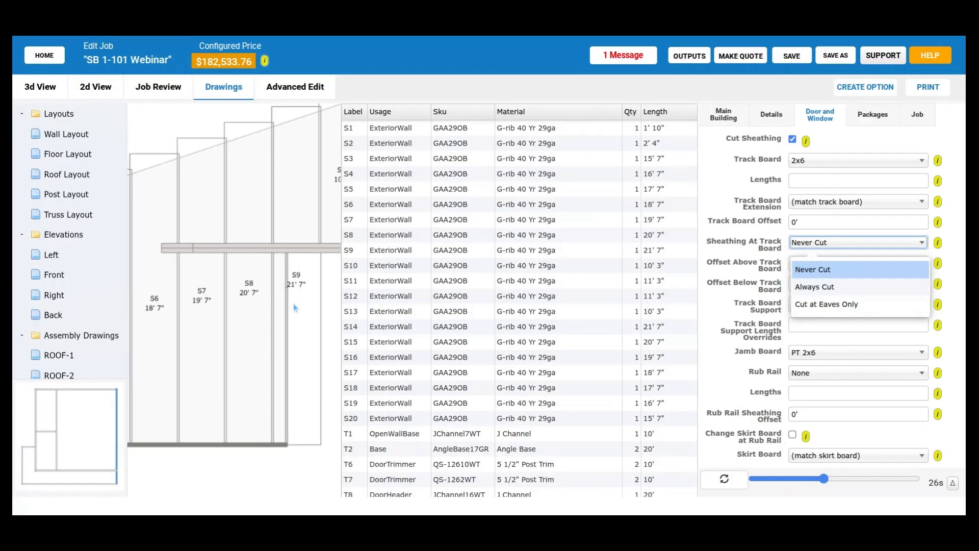
pyautogui.click(811, 287)
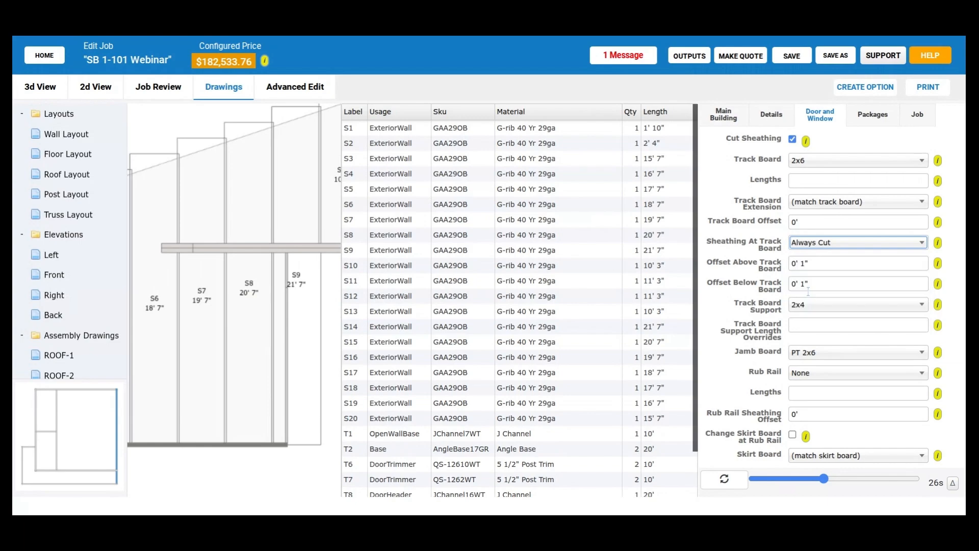
pyautogui.click(721, 480)
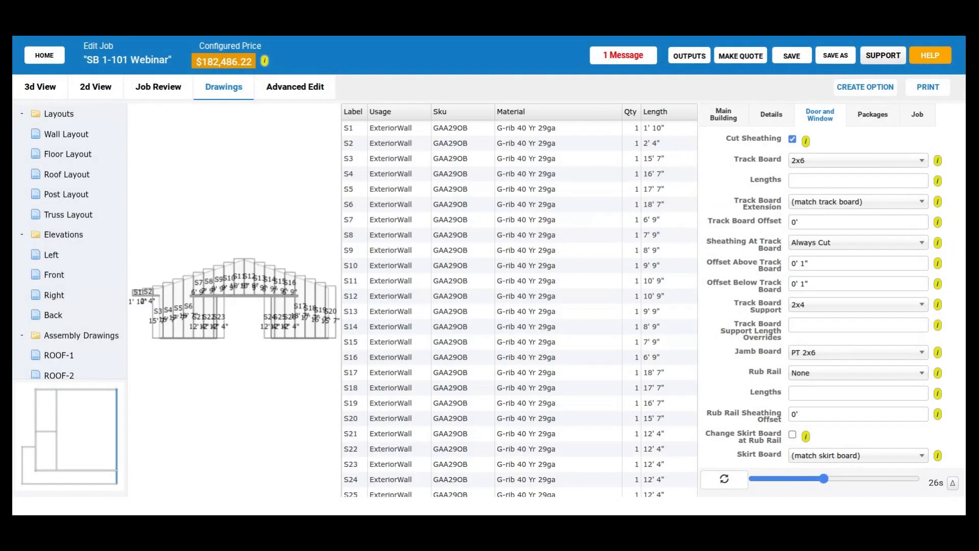
pyautogui.scroll(1, 200, 334)
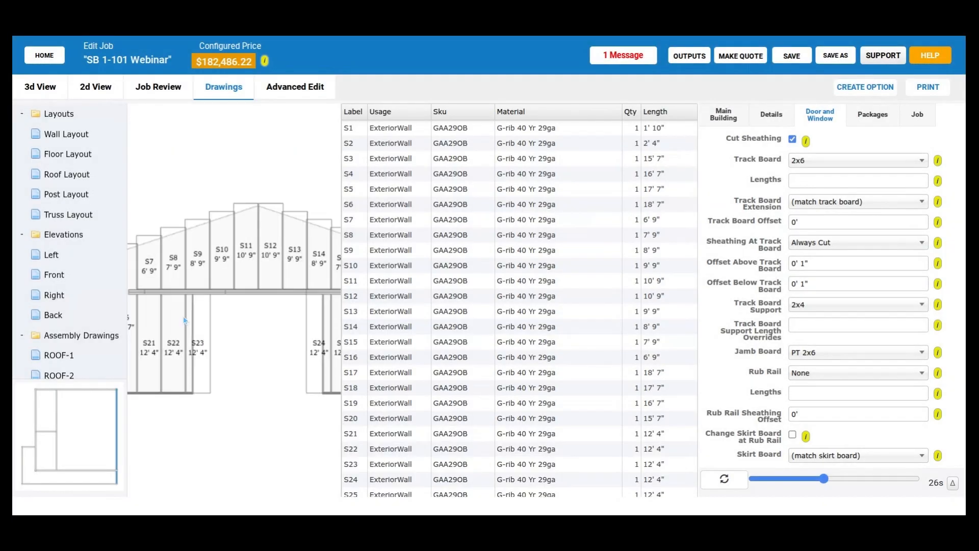
pyautogui.scroll(3, 183, 317)
pyautogui.scroll(2, 235, 316)
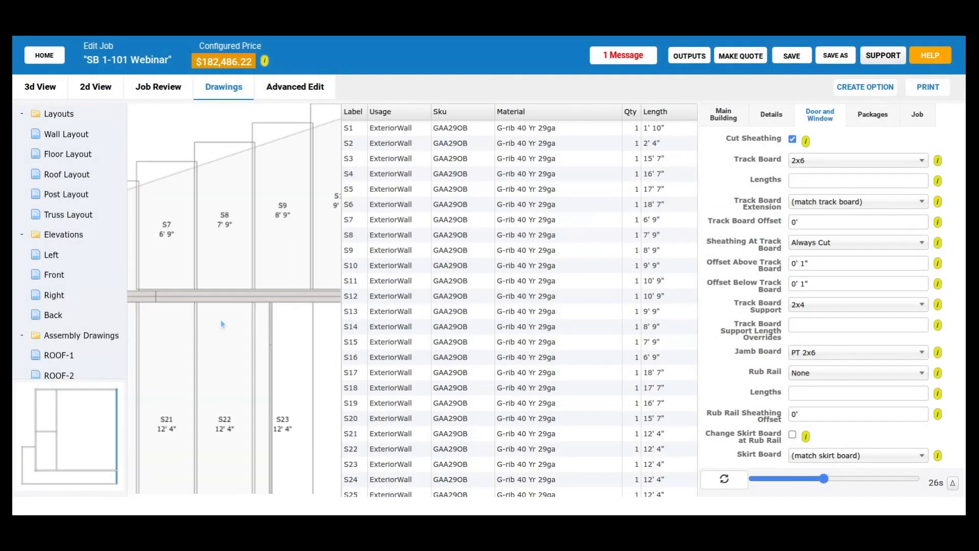
pyautogui.scroll(1, 221, 323)
pyautogui.scroll(-1, 229, 290)
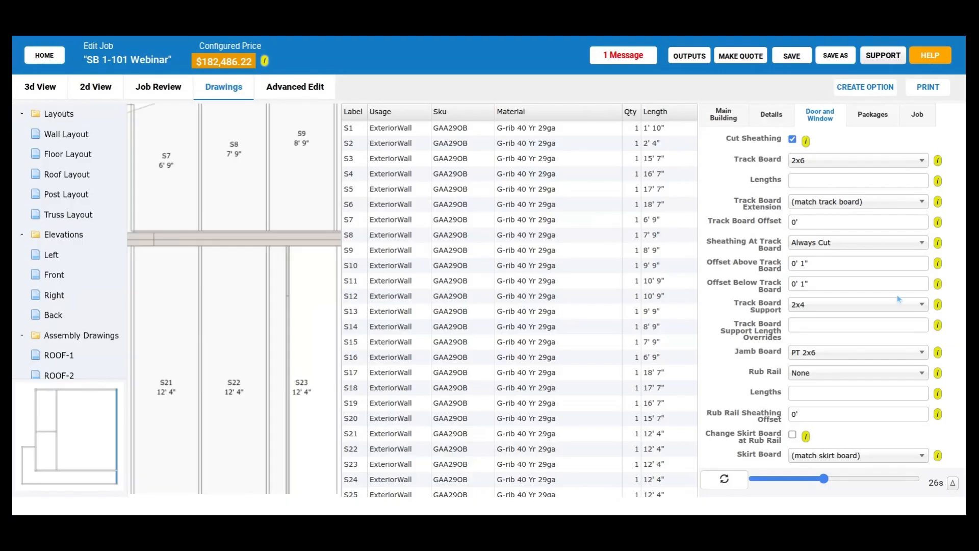
# - Set the offsets above and below the track board to 0', update the model, and inspect the EXT-2 sheathing
pyautogui.click(831, 267)
pyautogui.tripleClick(831, 267)
pyautogui.tripleClick(828, 283)
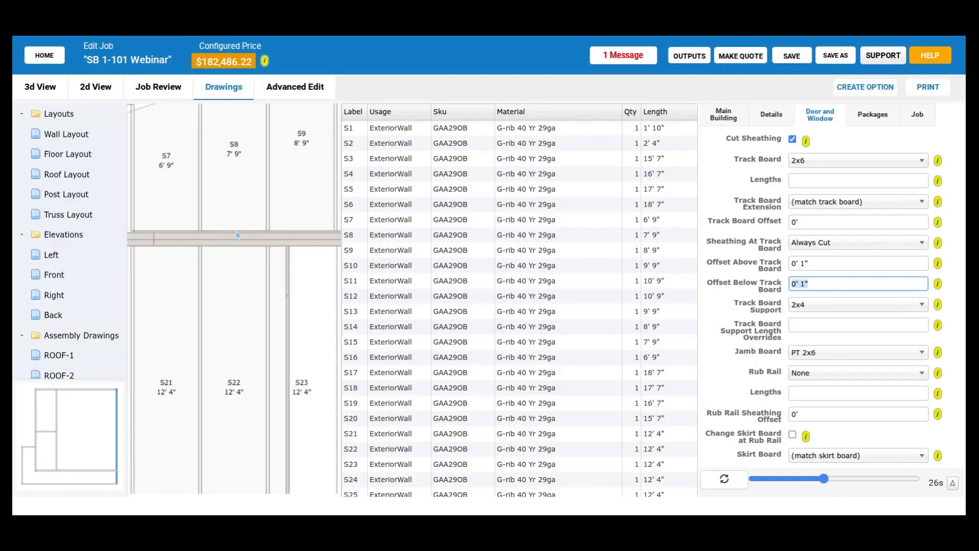
pyautogui.click(832, 264)
pyautogui.write("0'")
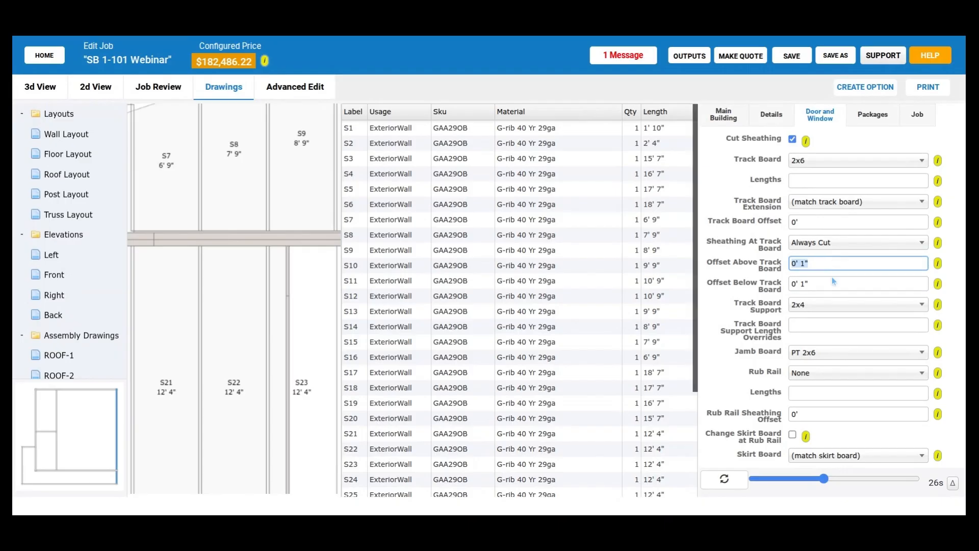
pyautogui.click(830, 283)
pyautogui.write('0')
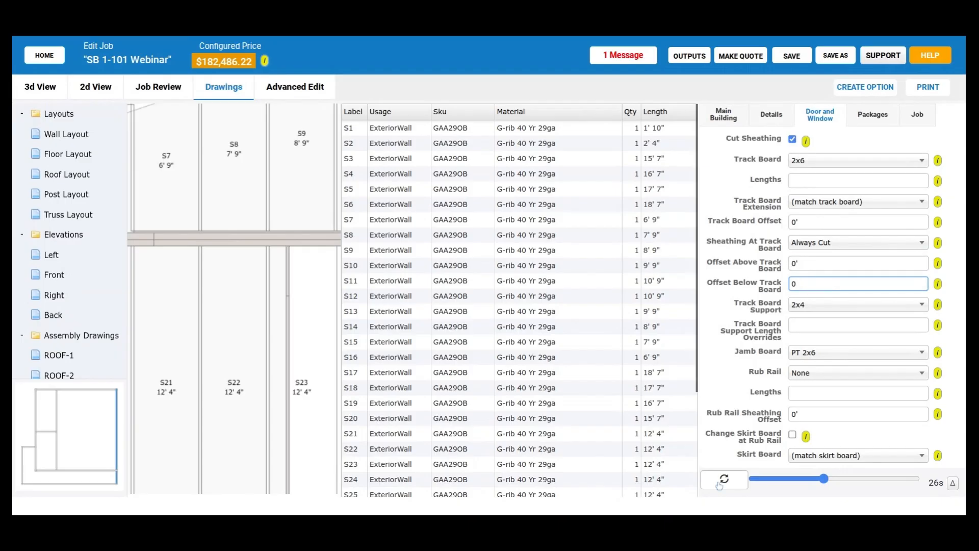
pyautogui.click(720, 483)
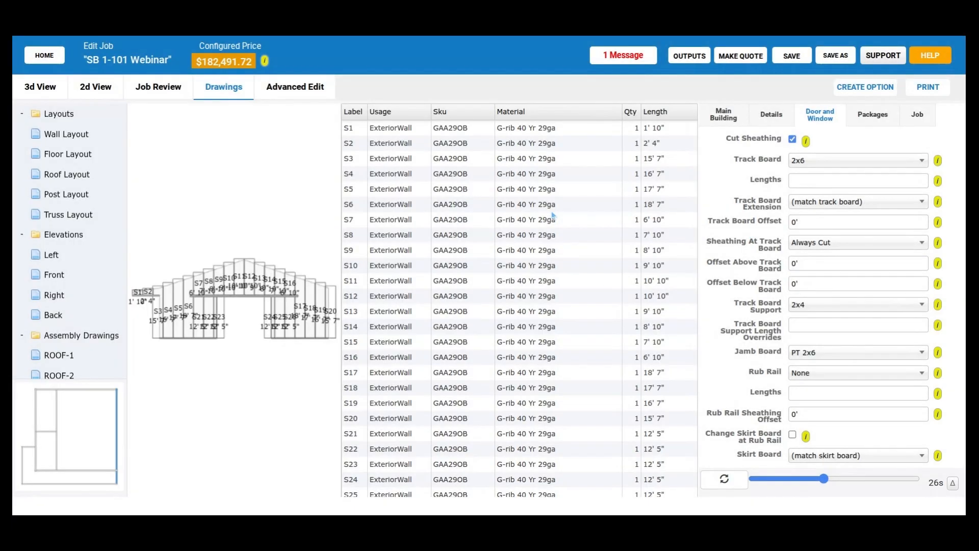
pyautogui.scroll(5, 258, 309)
pyautogui.scroll(3, 256, 308)
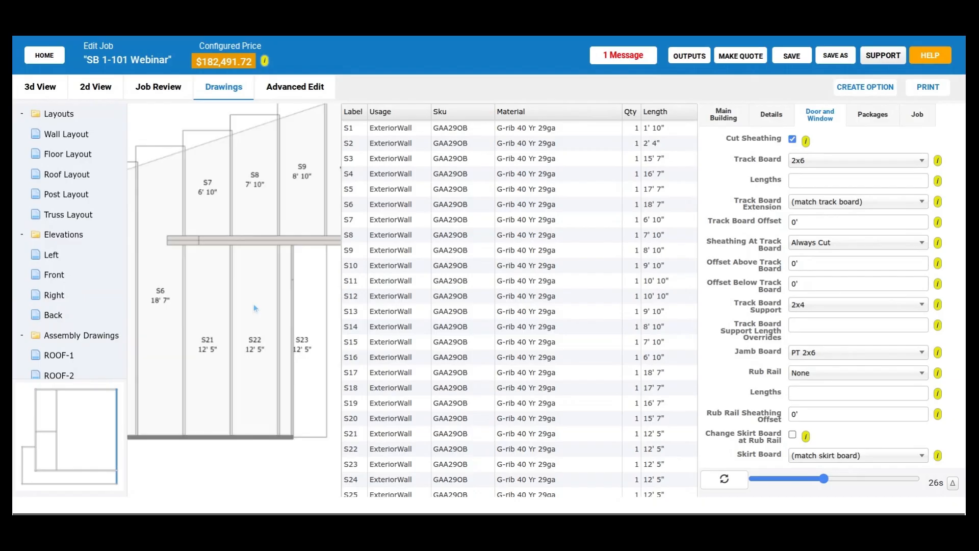
pyautogui.scroll(2, 255, 308)
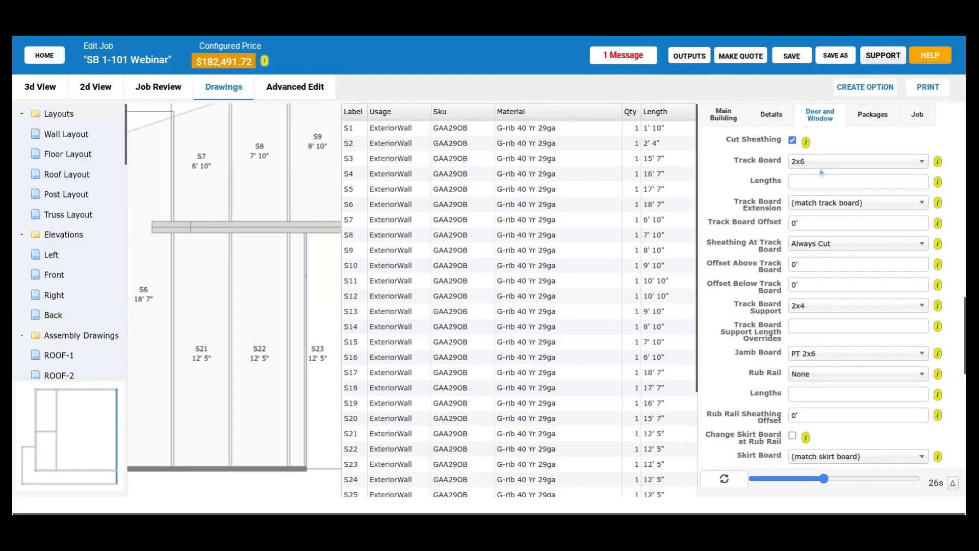
# - Set the sliding door's Track Board Offset to 5" and update the model
pyautogui.scroll(1, 764, 193)
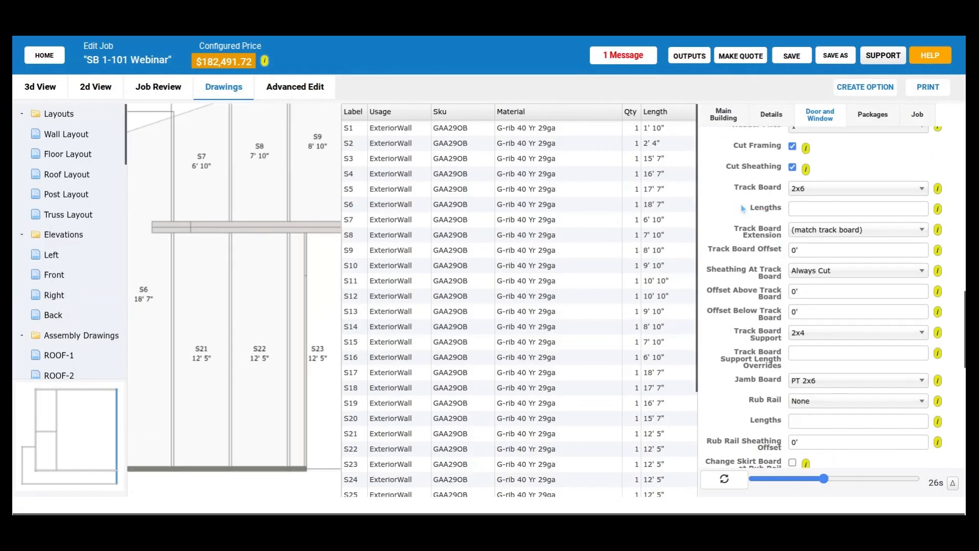
pyautogui.scroll(3, 741, 204)
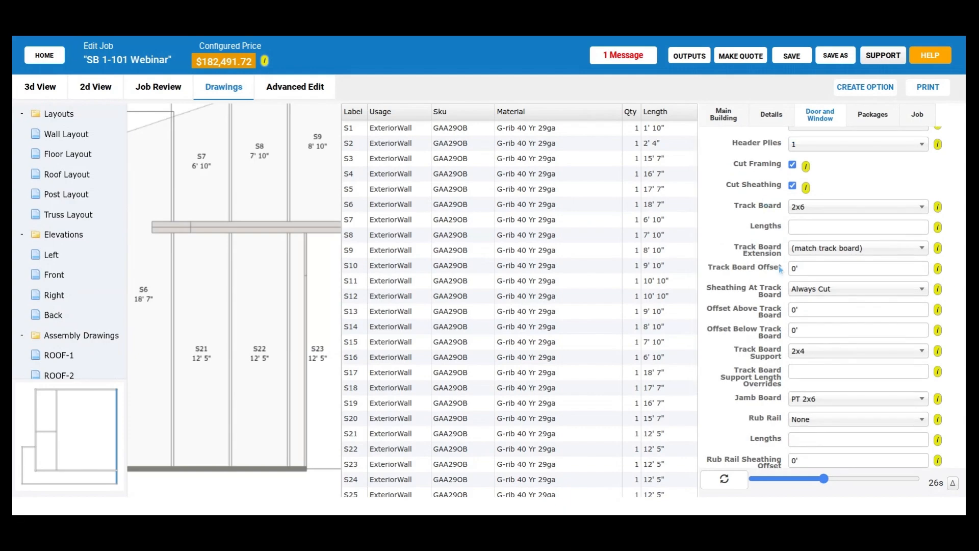
pyautogui.click(816, 268)
pyautogui.scroll(-1, 732, 271)
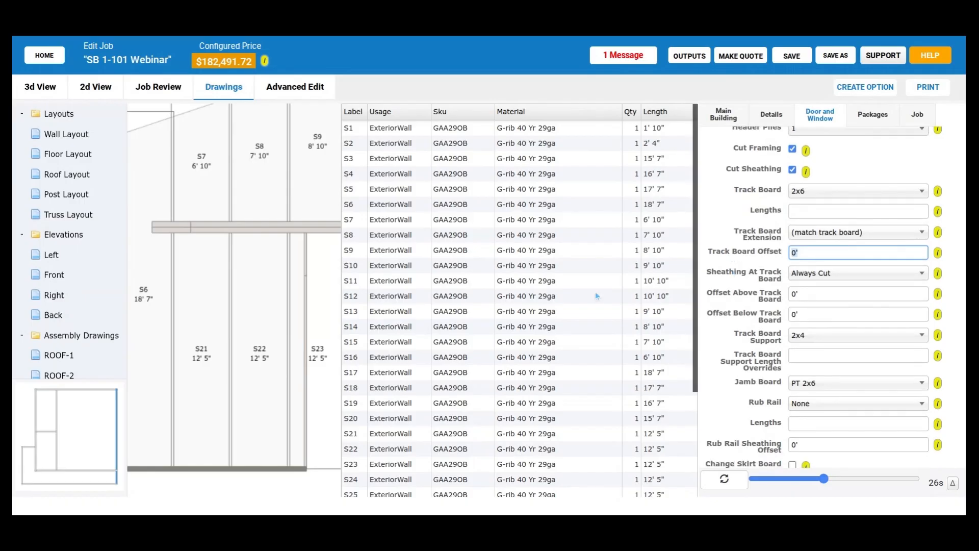
pyautogui.scroll(1, 240, 258)
pyautogui.moveTo(241, 258); pyautogui.dragTo(205, 218)
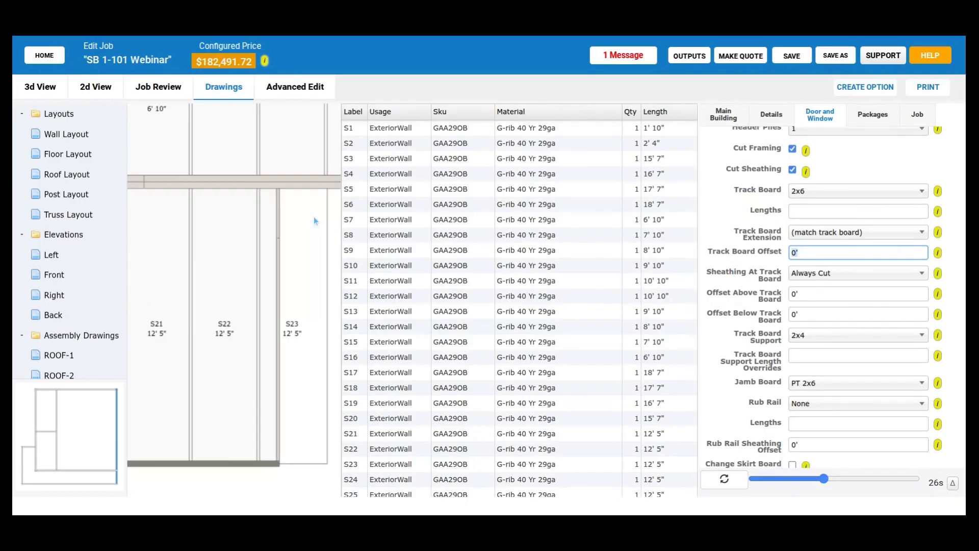
pyautogui.moveTo(313, 216); pyautogui.dragTo(238, 216)
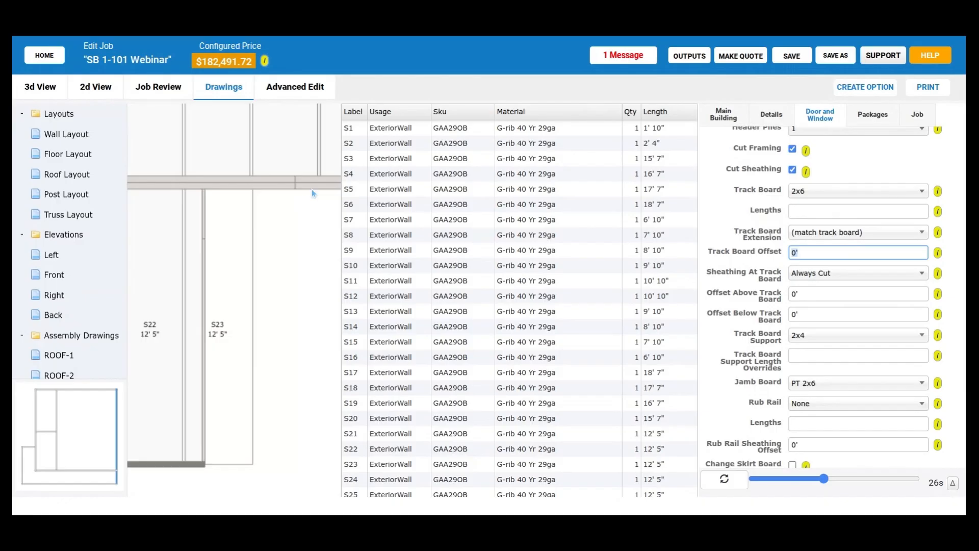
pyautogui.scroll(-1, 311, 188)
pyautogui.scroll(-1, 230, 277)
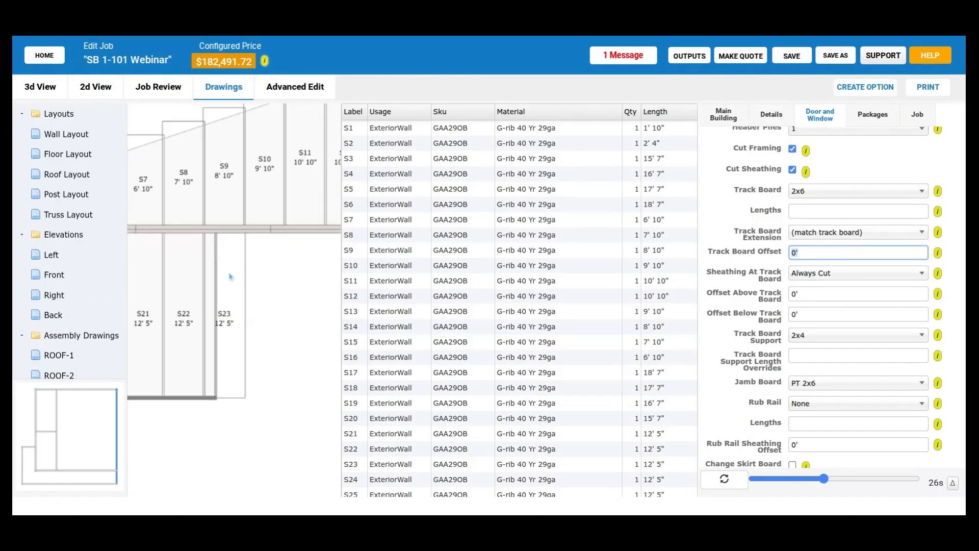
pyautogui.moveTo(231, 276); pyautogui.dragTo(282, 267)
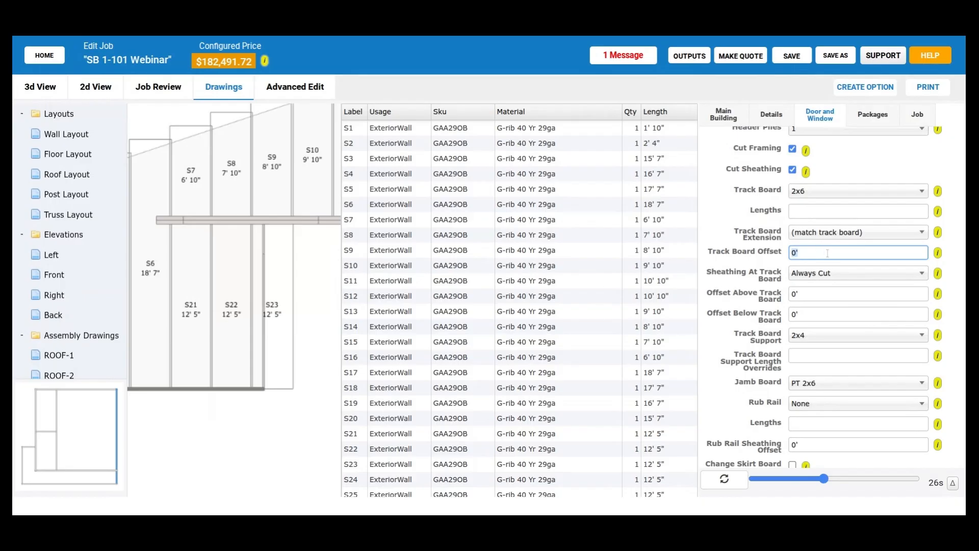
pyautogui.write('5"')
pyautogui.click(725, 482)
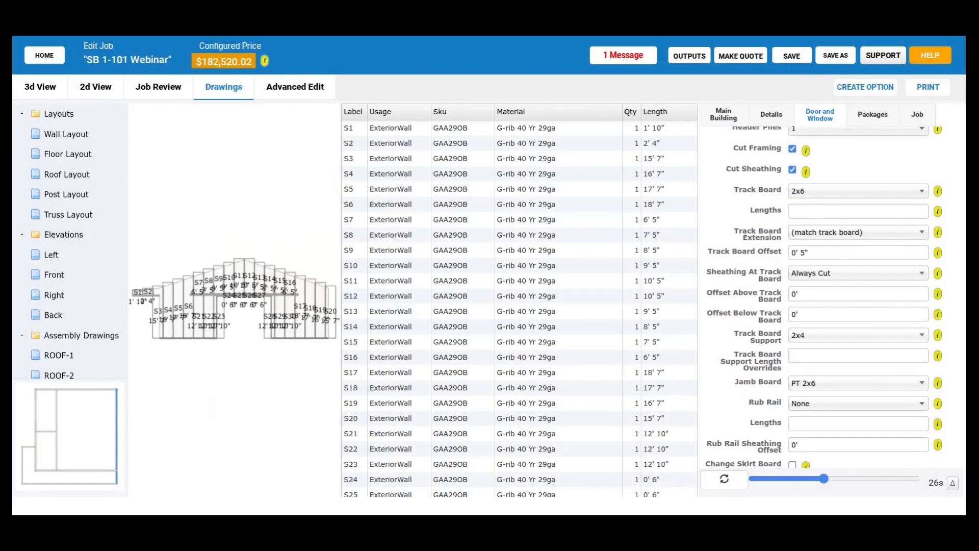
# - Examine the EXT-2 sheathing panels above, beside and below the offset track board at the sliding door opening
pyautogui.scroll(3, 229, 325)
pyautogui.scroll(3, 219, 327)
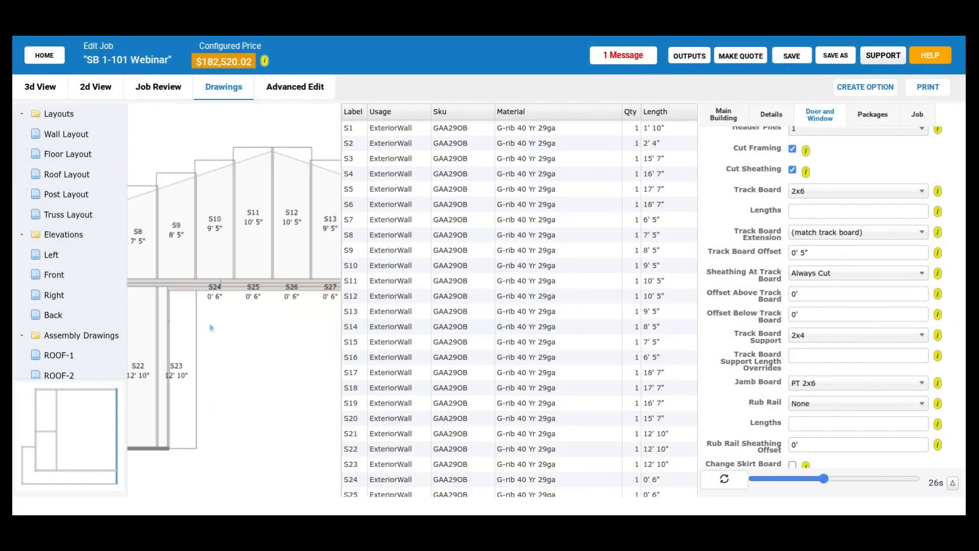
pyautogui.scroll(2, 229, 322)
pyautogui.moveTo(243, 318); pyautogui.dragTo(296, 286)
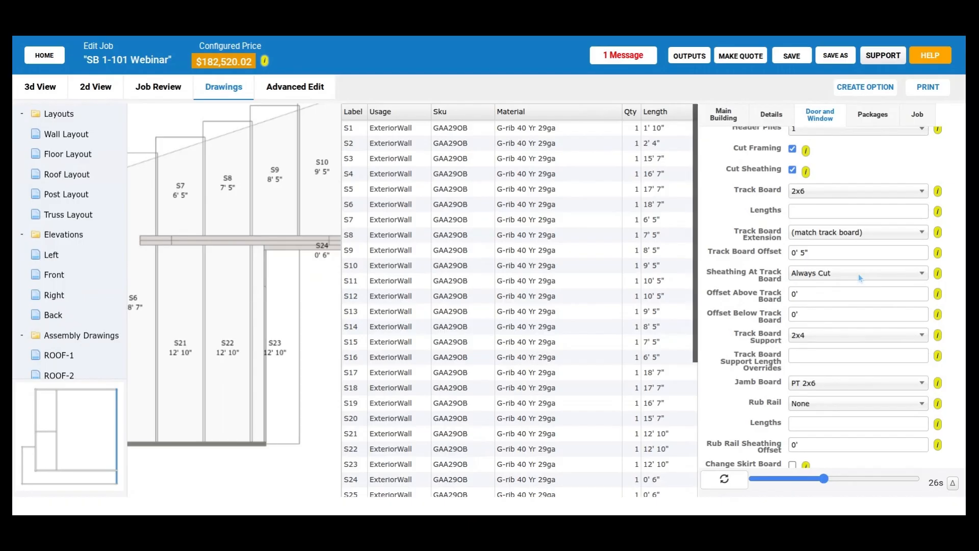
pyautogui.scroll(-1, 783, 386)
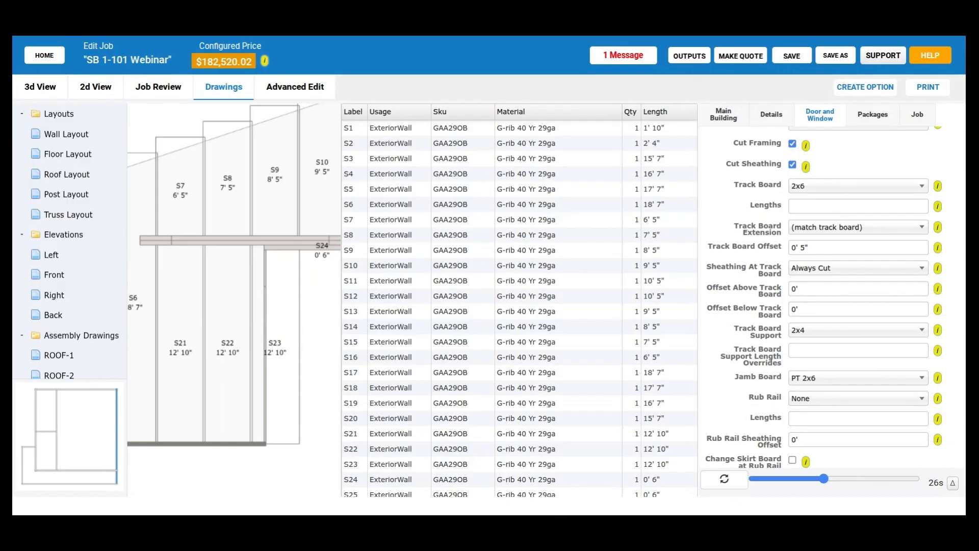
pyautogui.scroll(-2, 280, 298)
pyautogui.scroll(-2, 222, 359)
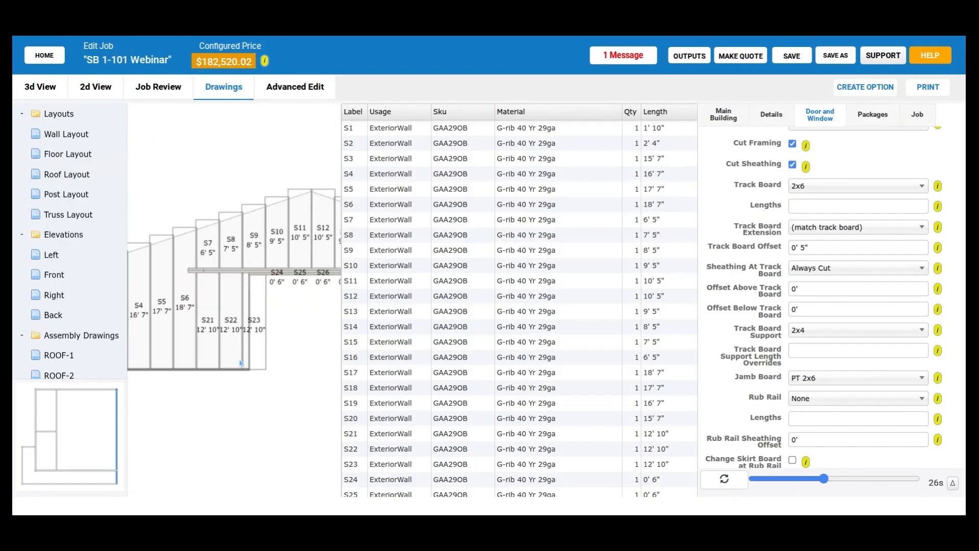
pyautogui.scroll(-1, 278, 337)
pyautogui.scroll(1, 260, 298)
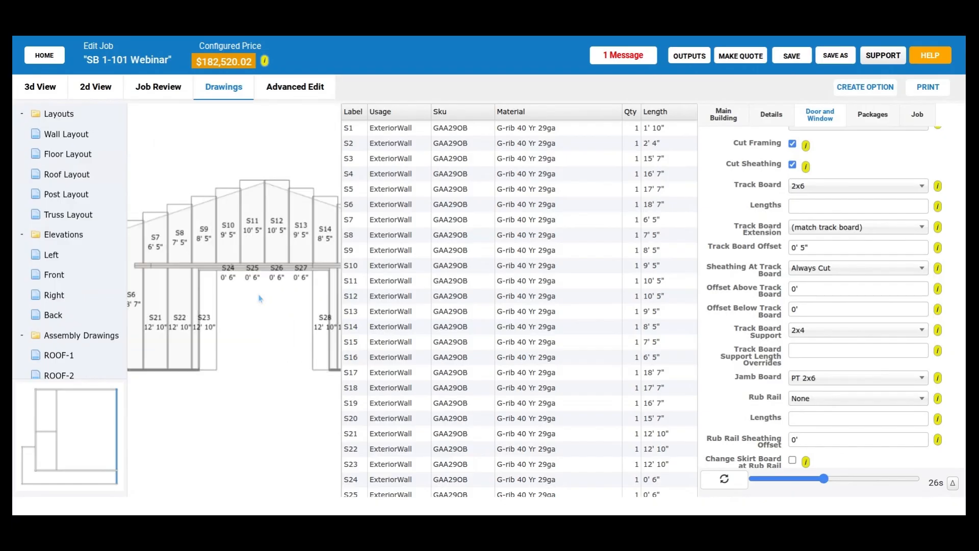
pyautogui.scroll(1, 265, 290)
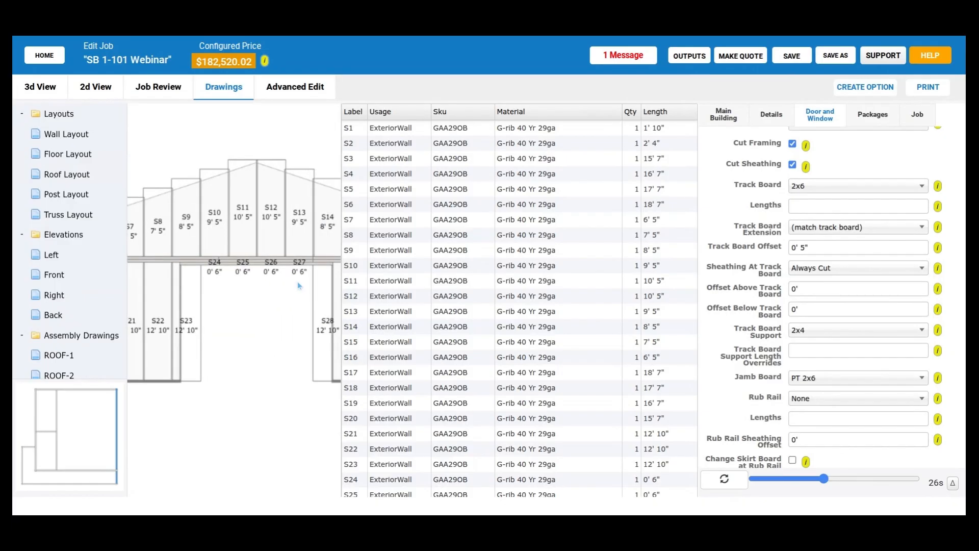
pyautogui.scroll(1, 232, 270)
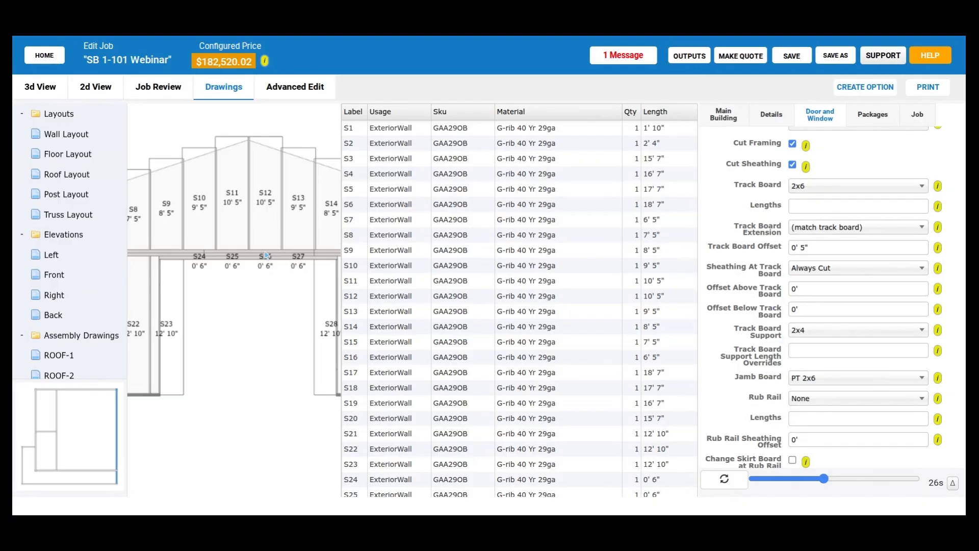
# - Examine how the EXT-2 panels meet both ends of the track board, including full-height panels S17 and S6
pyautogui.scroll(-3, 266, 254)
pyautogui.moveTo(284, 298); pyautogui.dragTo(232, 298)
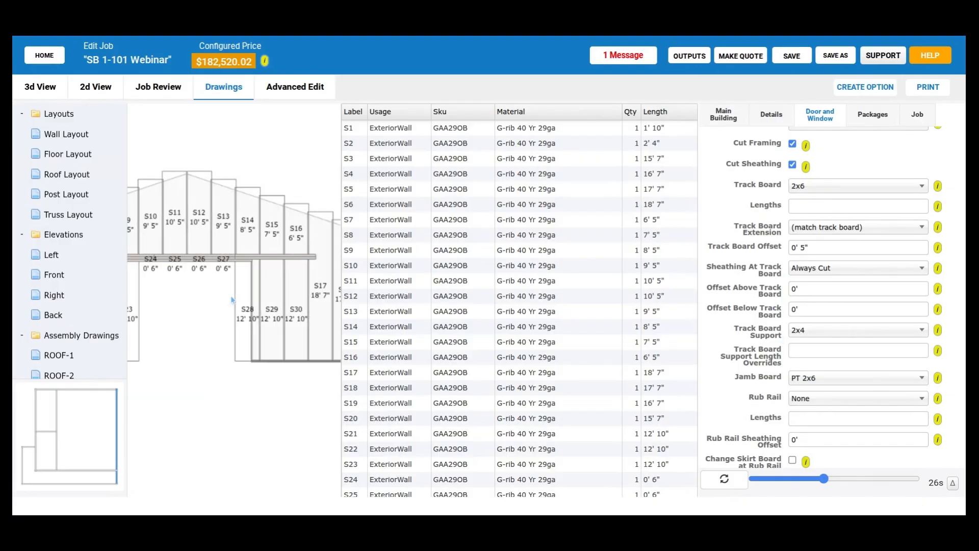
pyautogui.scroll(-1, 232, 300)
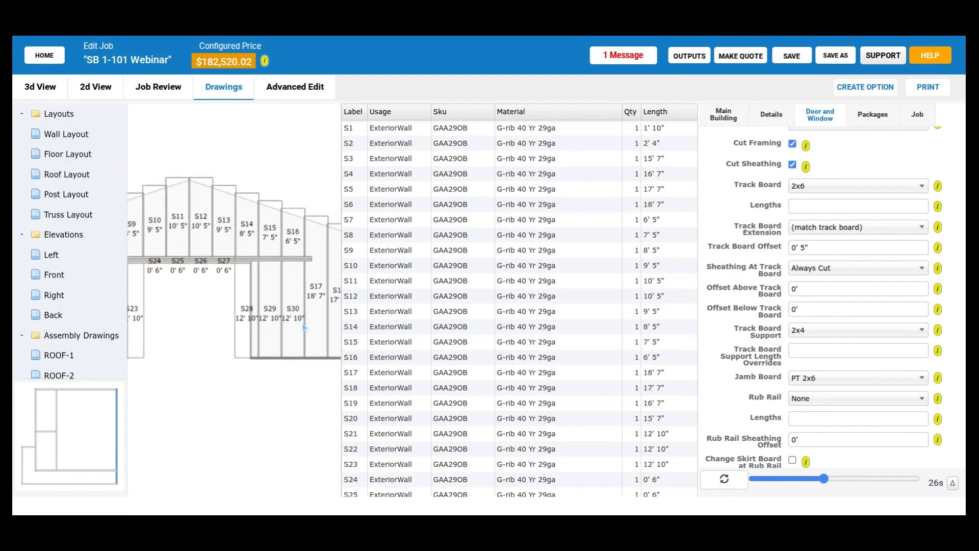
pyautogui.scroll(1, 302, 323)
pyautogui.scroll(2, 308, 292)
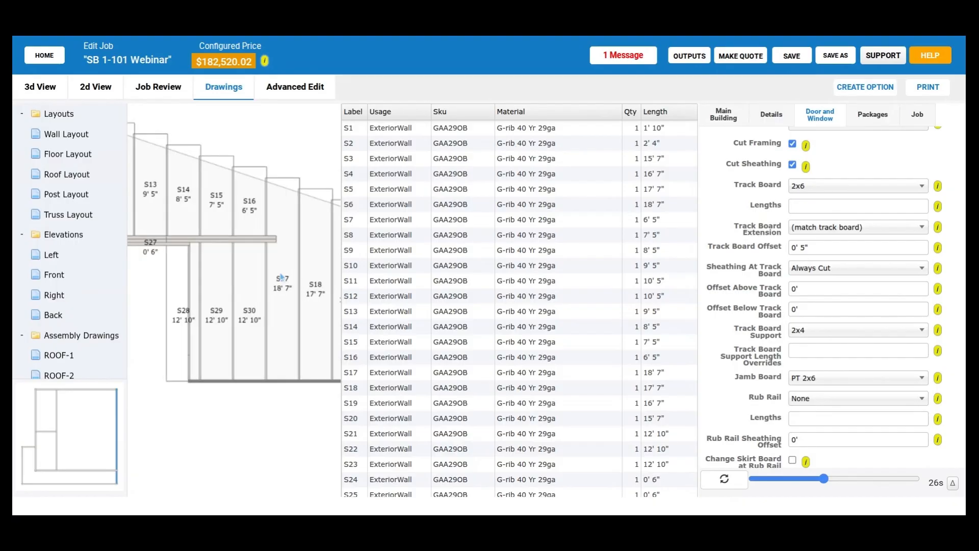
pyautogui.scroll(2, 281, 277)
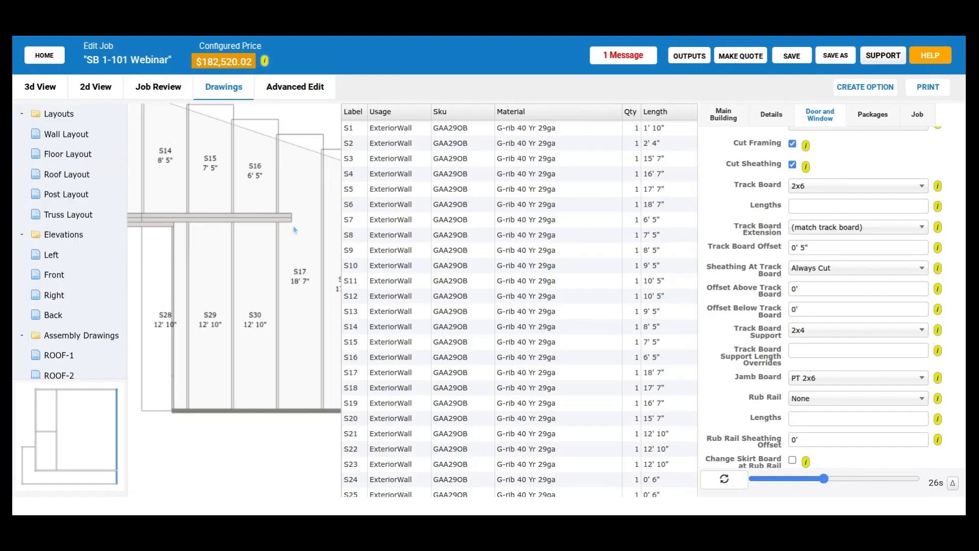
pyautogui.scroll(-2, 229, 288)
pyautogui.moveTo(228, 288); pyautogui.dragTo(268, 283)
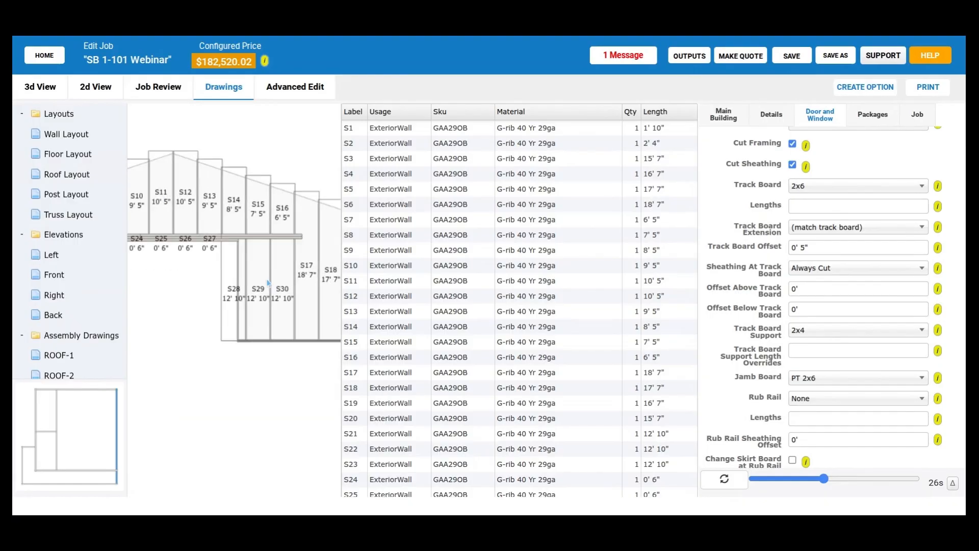
pyautogui.scroll(-2, 204, 316)
pyautogui.moveTo(167, 306); pyautogui.dragTo(296, 299)
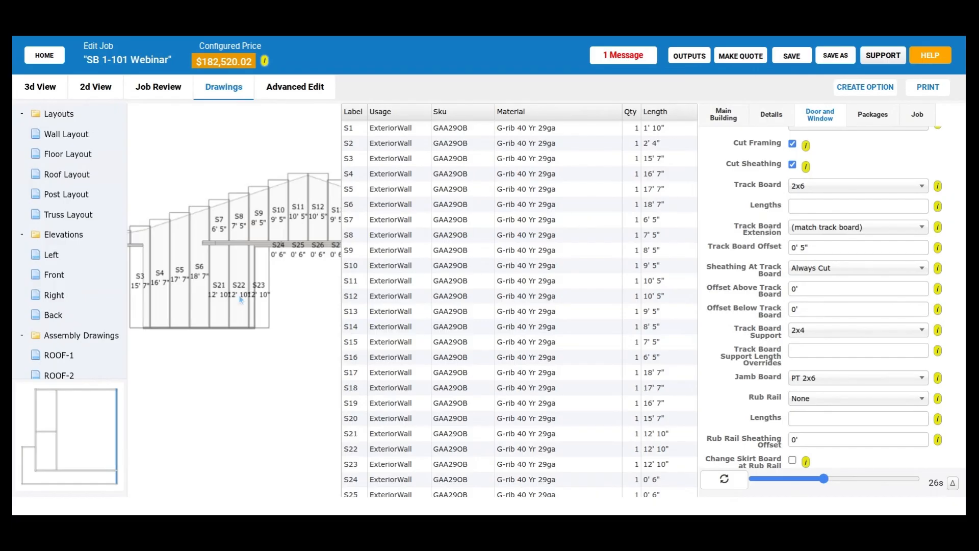
# - Open the sheathing drawing of wall EXT-1 and inspect the panels around its sliding door's track board
pyautogui.scroll(-1, 241, 300)
pyautogui.scroll(-1, 232, 303)
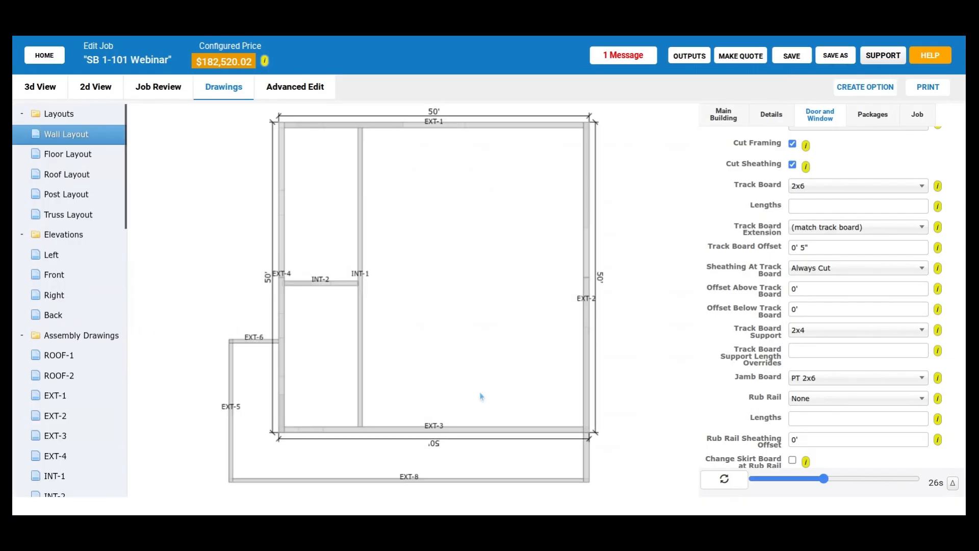
pyautogui.click(475, 130)
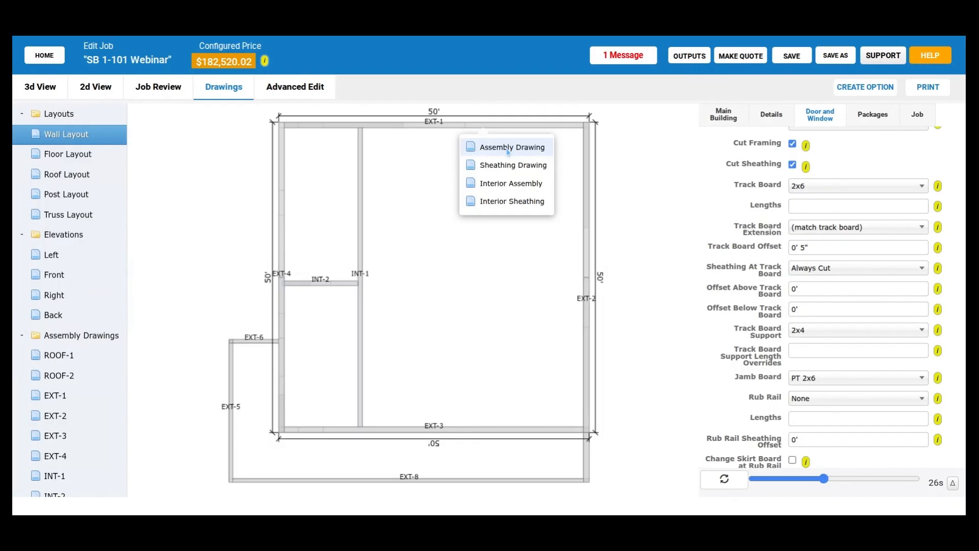
pyautogui.click(531, 168)
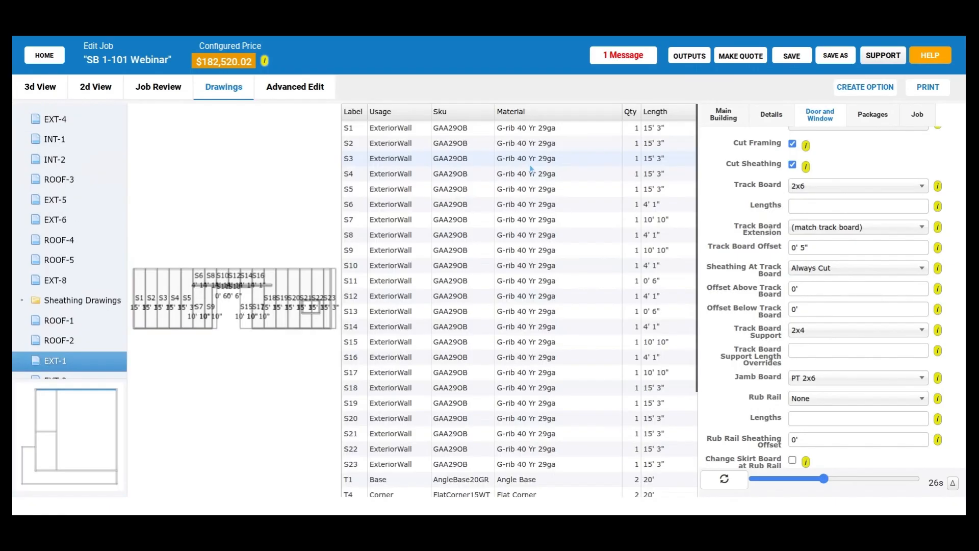
pyautogui.scroll(5, 258, 299)
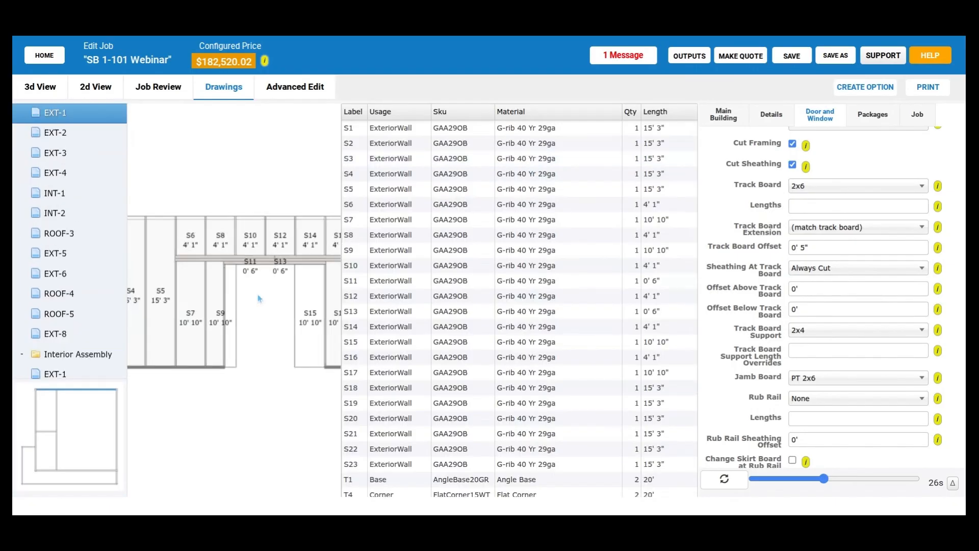
pyautogui.moveTo(258, 294)
pyautogui.mouseDown()
pyautogui.moveTo(241, 286)
pyautogui.moveTo(263, 290)
pyautogui.mouseUp()
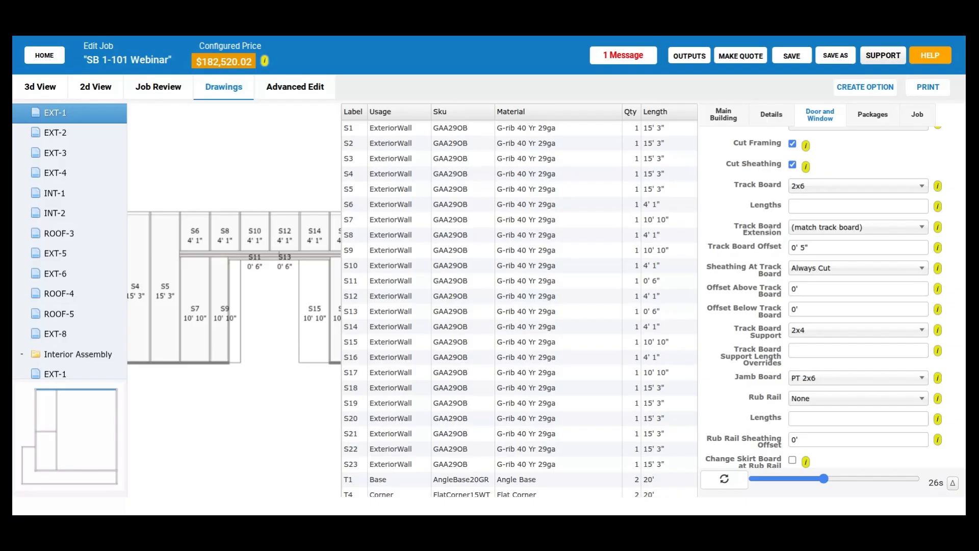
pyautogui.scroll(-5, 234, 299)
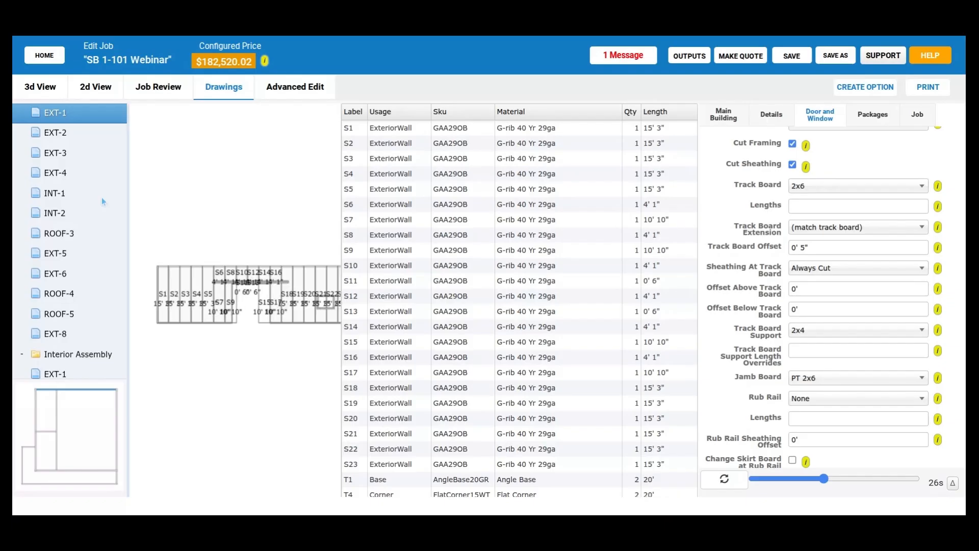
# - Show the 3D model with its shell on and the roof hidden, and view the interior walls
pyautogui.click(41, 88)
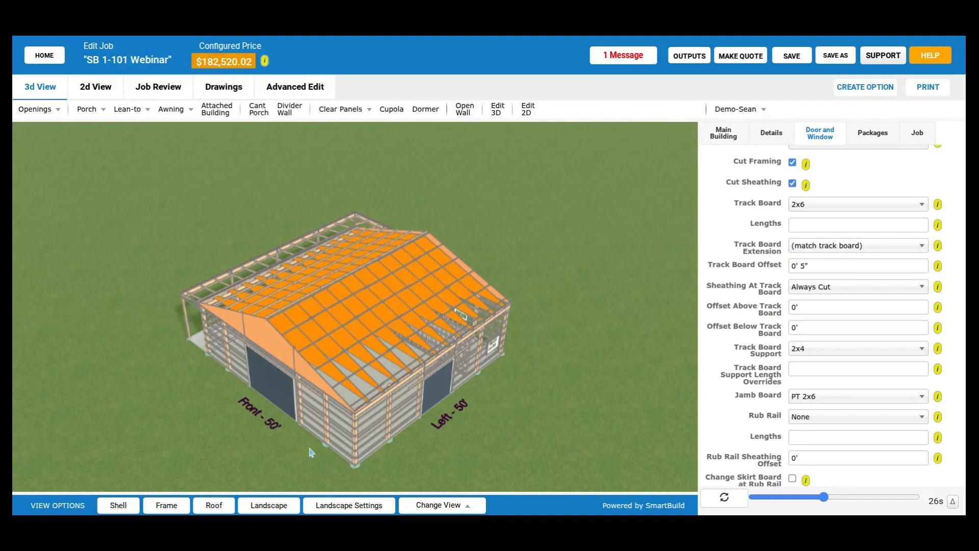
pyautogui.click(119, 505)
pyautogui.moveTo(172, 353); pyautogui.dragTo(285, 334)
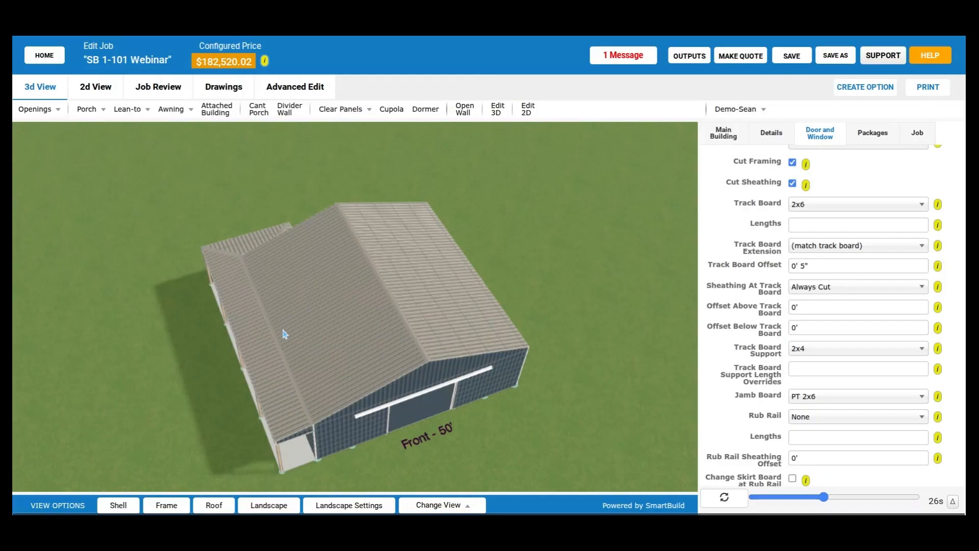
pyautogui.click(215, 505)
pyautogui.moveTo(334, 343); pyautogui.dragTo(381, 345)
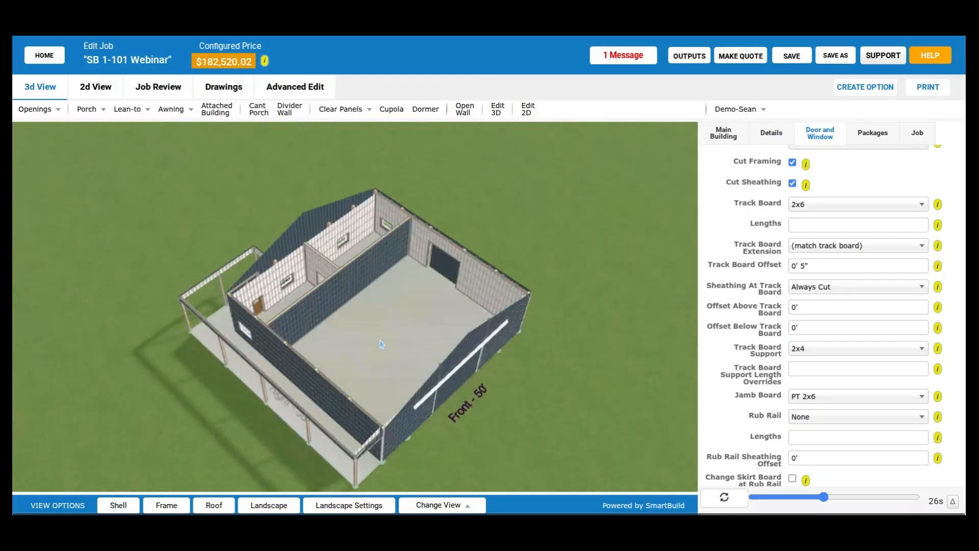
pyautogui.scroll(3, 371, 305)
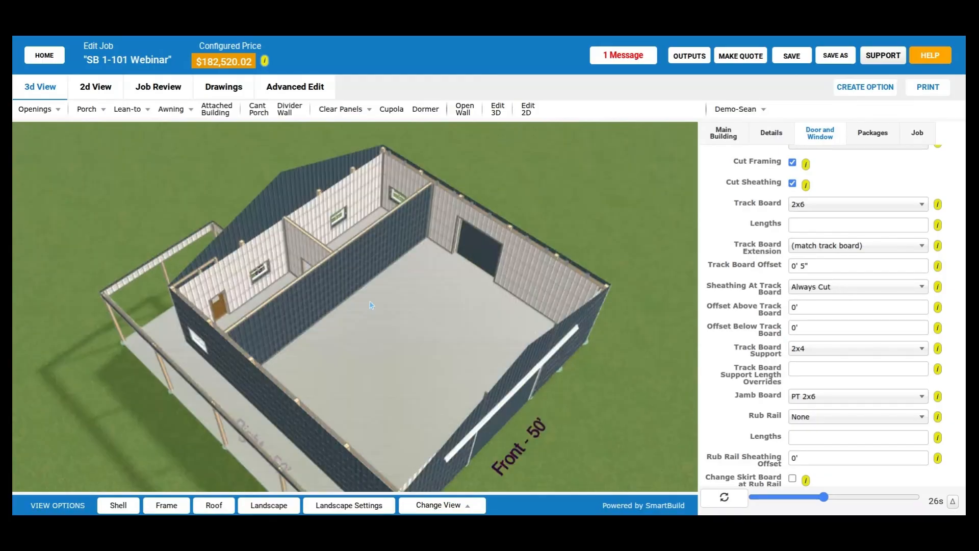
# - Open the properties of interior wall INT-1 for editing in the 2D plan
pyautogui.click(104, 94)
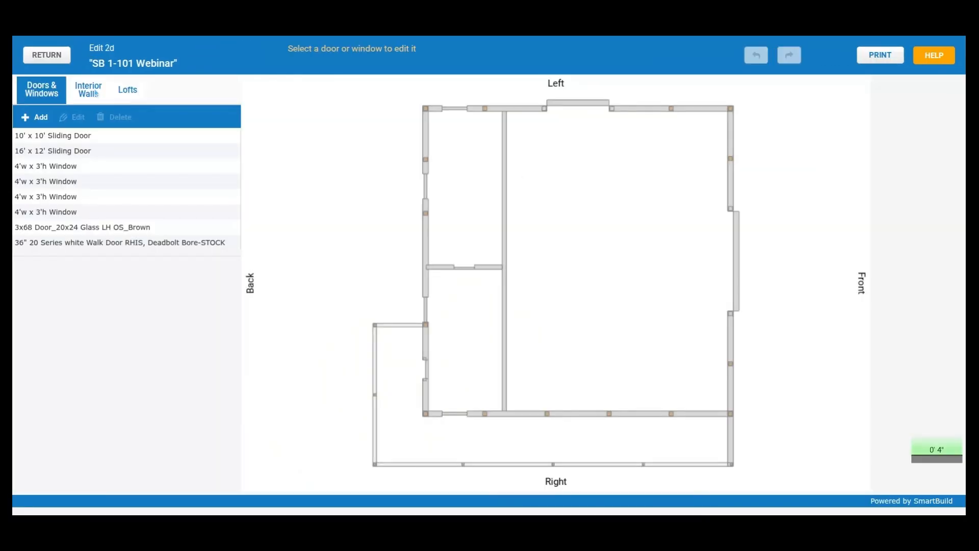
pyautogui.click(95, 93)
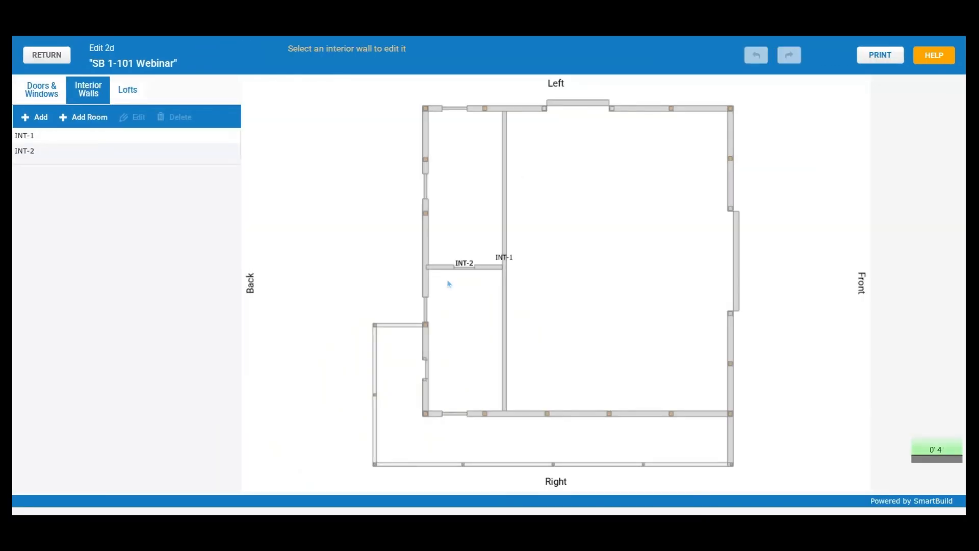
pyautogui.click(504, 202)
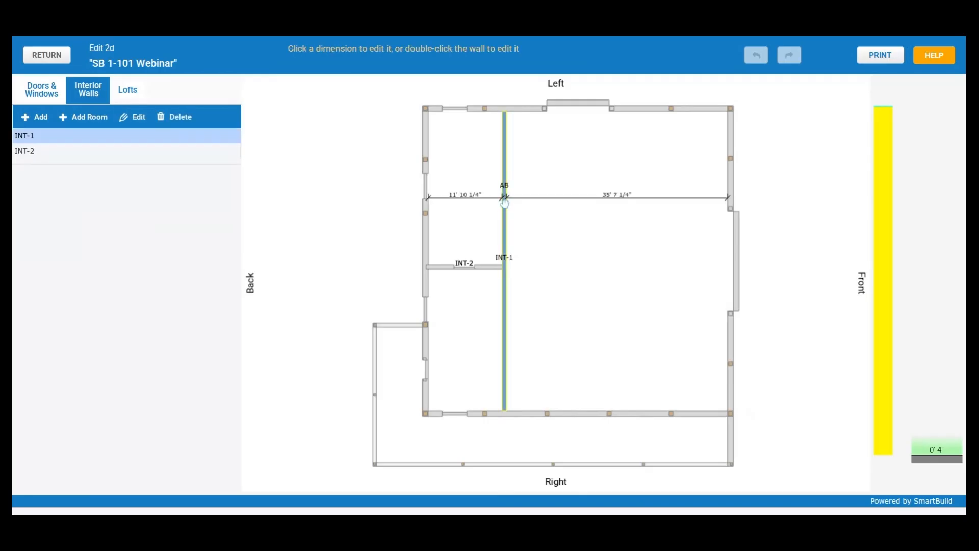
pyautogui.doubleClick(504, 202)
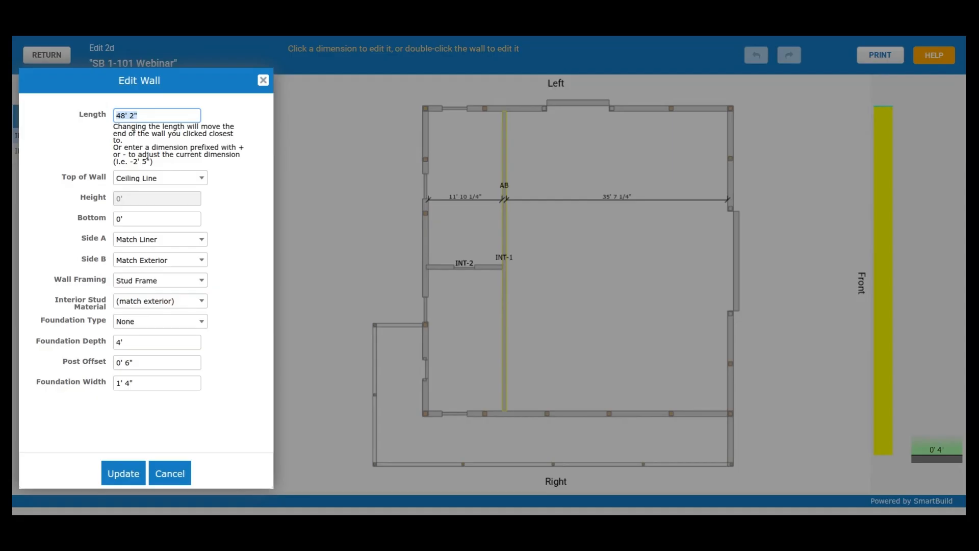
# - Close the INT-1 wall properties without changes and review the exterior and interior wall sheathing in the job's material list
pyautogui.click(168, 473)
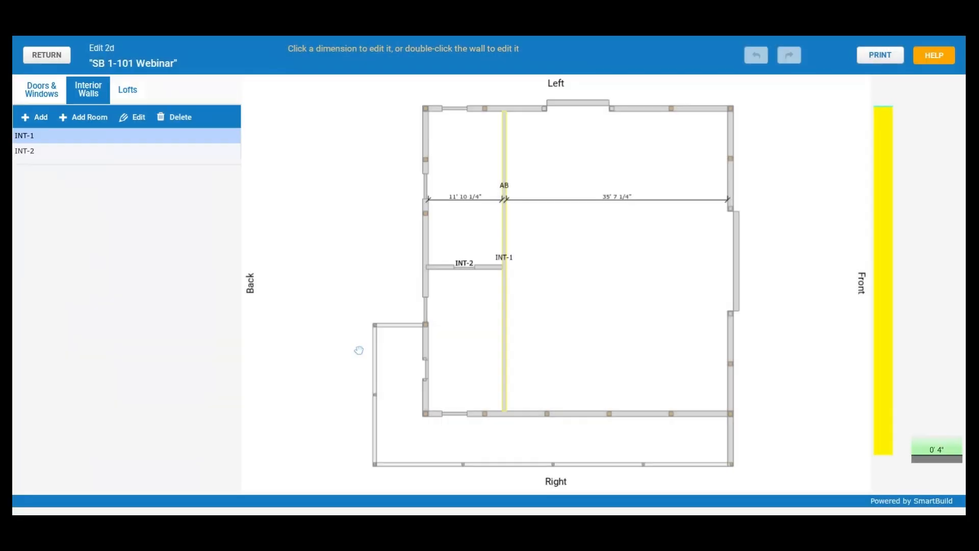
pyautogui.click(47, 55)
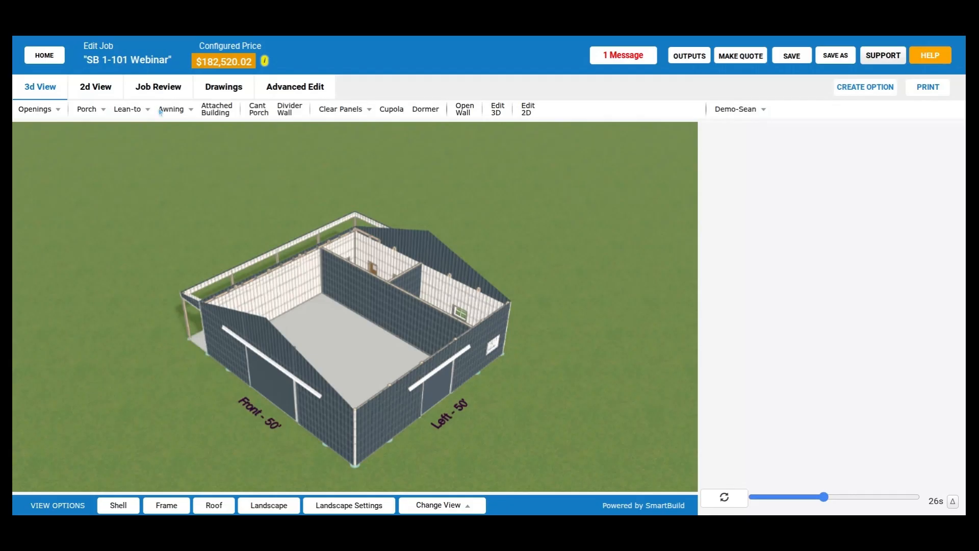
pyautogui.click(167, 91)
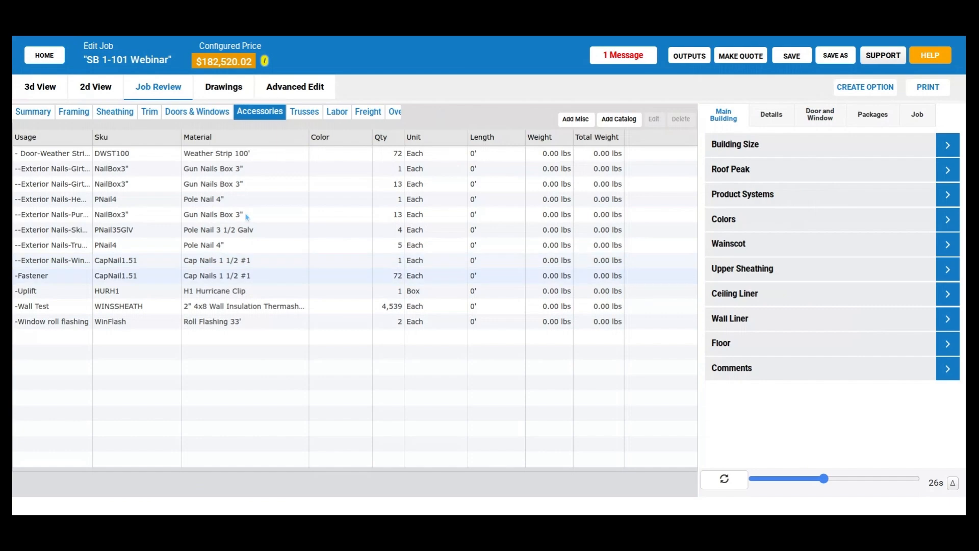
pyautogui.click(115, 111)
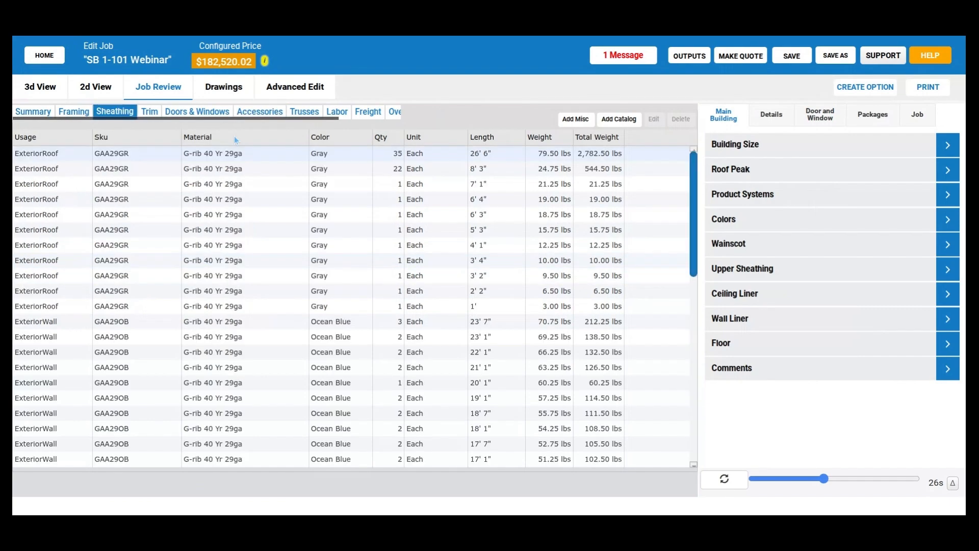
pyautogui.scroll(-8, 230, 292)
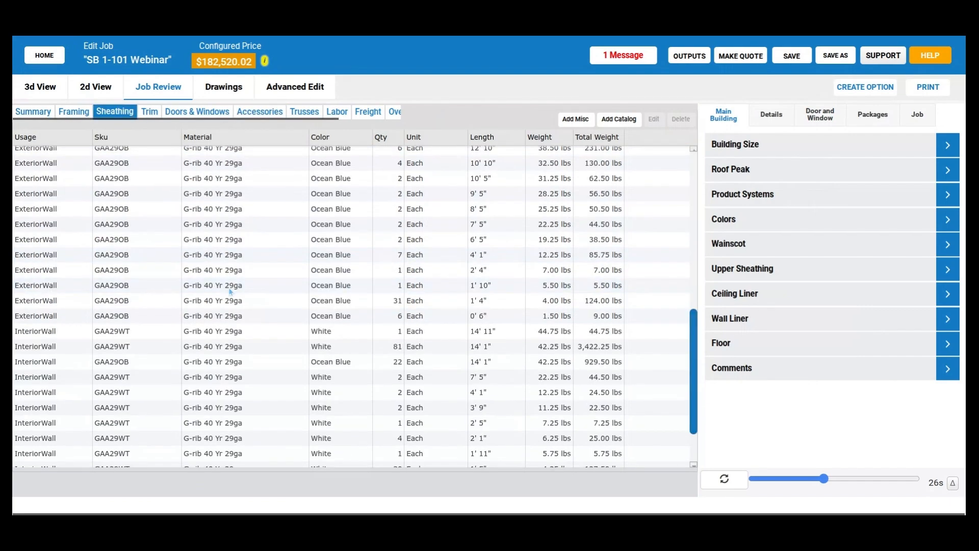
pyautogui.scroll(-2, 230, 291)
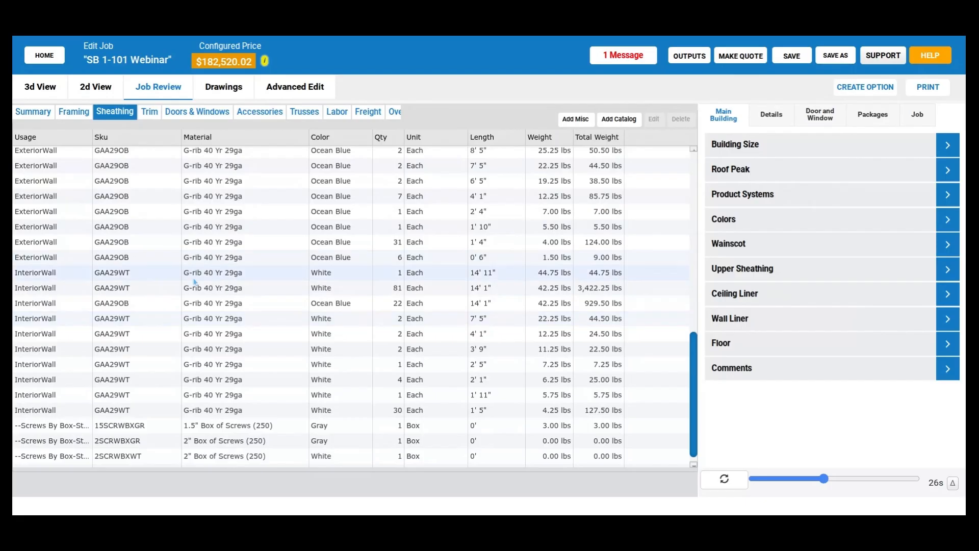
# - Examine the job's trim material list, including the interior base, door and window trim entries
pyautogui.click(148, 112)
pyautogui.scroll(-3, 311, 348)
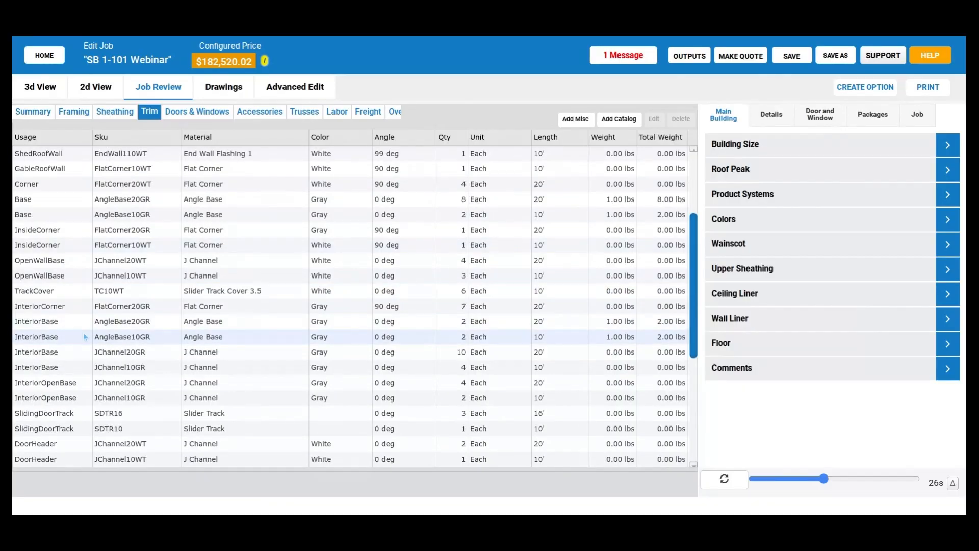
pyautogui.scroll(-1, 77, 338)
pyautogui.scroll(-4, 71, 340)
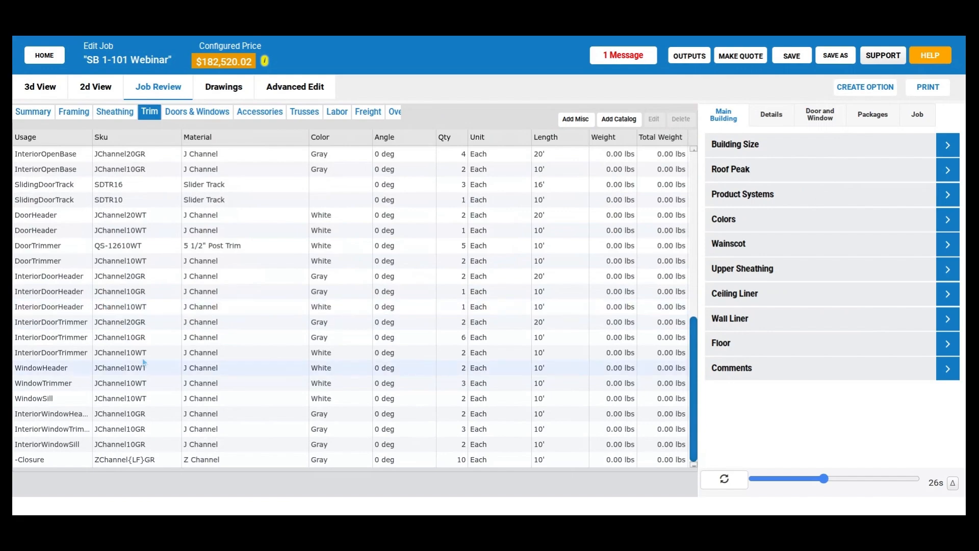
pyautogui.scroll(3, 155, 353)
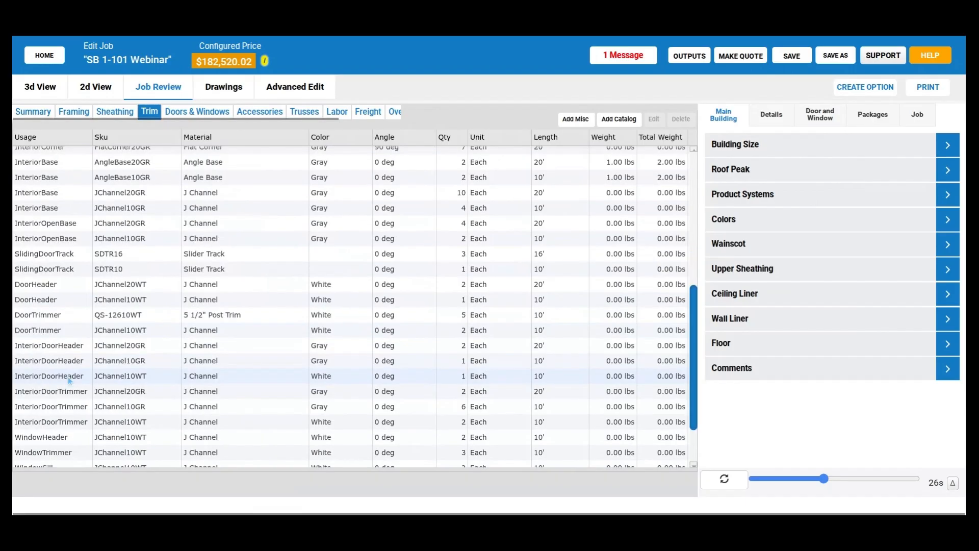
pyautogui.scroll(3, 69, 377)
pyautogui.scroll(1, 61, 372)
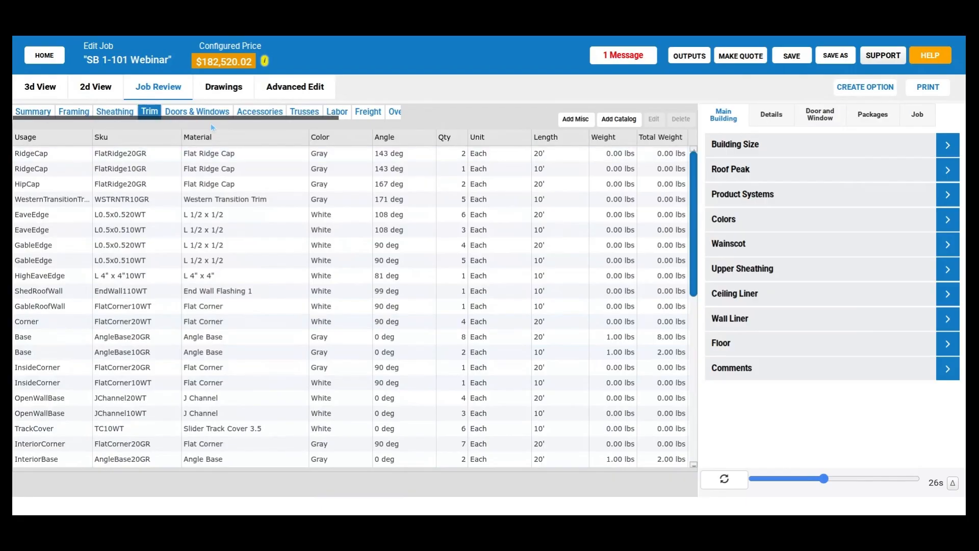
# - Look through the remaining material categories, and review the trim usages and the framing materials
pyautogui.hscroll(3, 210, 123)
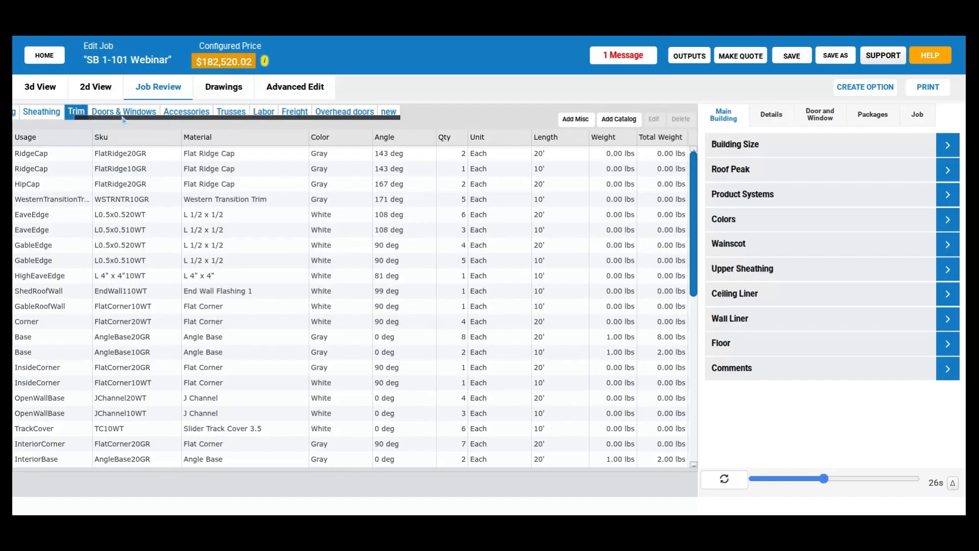
pyautogui.moveTo(124, 119); pyautogui.dragTo(14, 135)
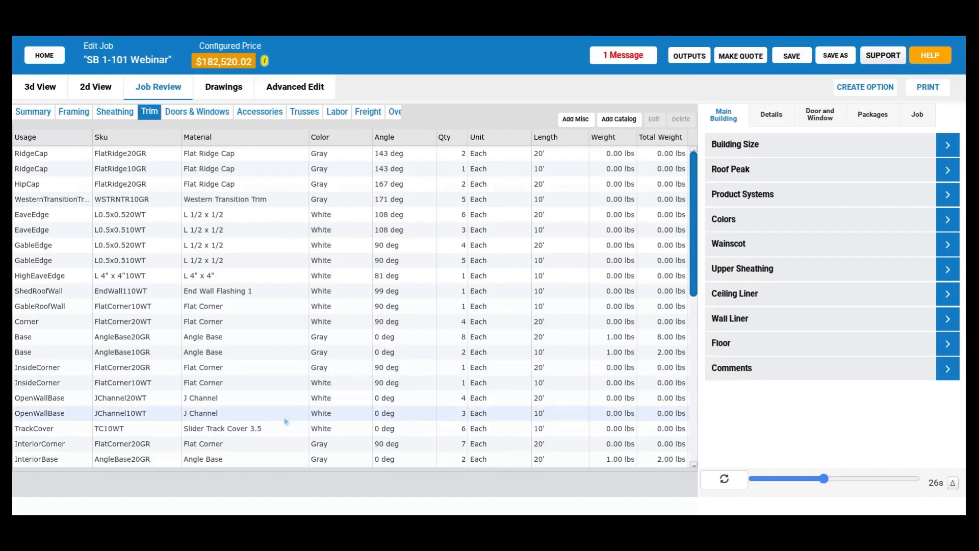
pyautogui.scroll(-1, 69, 307)
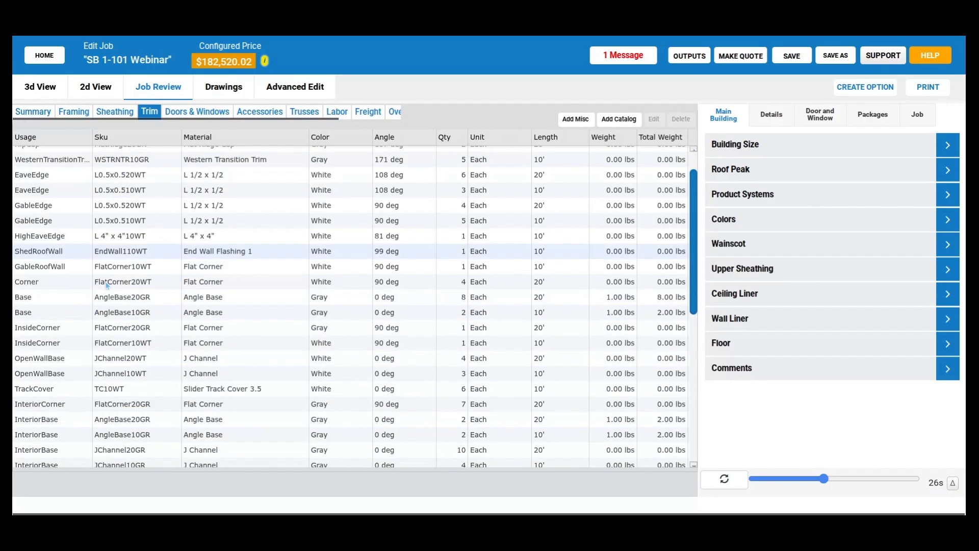
pyautogui.scroll(1, 106, 284)
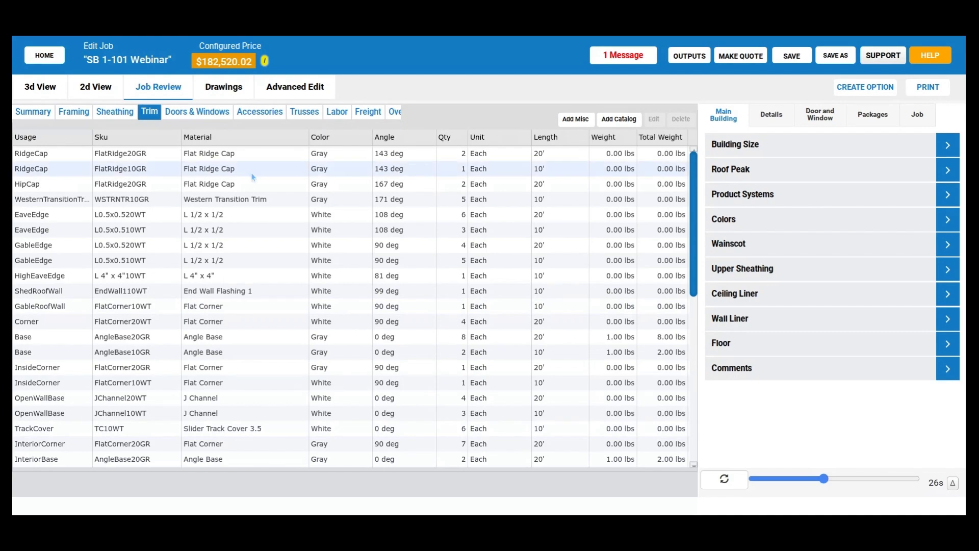
pyautogui.scroll(-4, 261, 276)
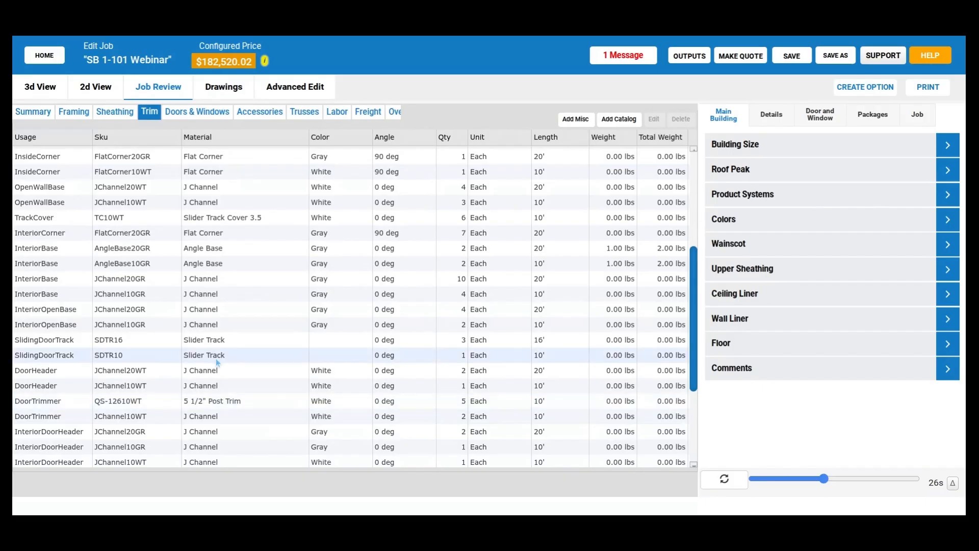
pyautogui.scroll(4, 216, 362)
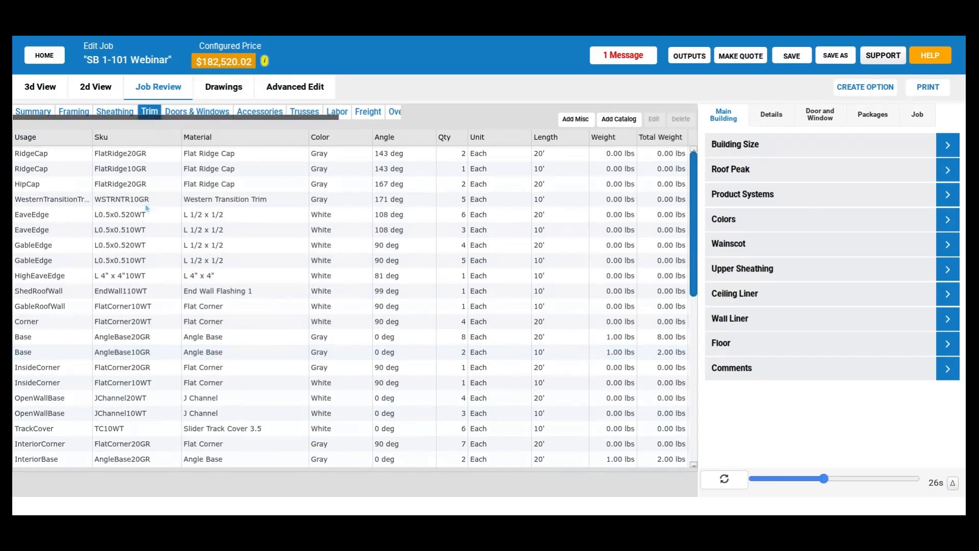
pyautogui.click(73, 112)
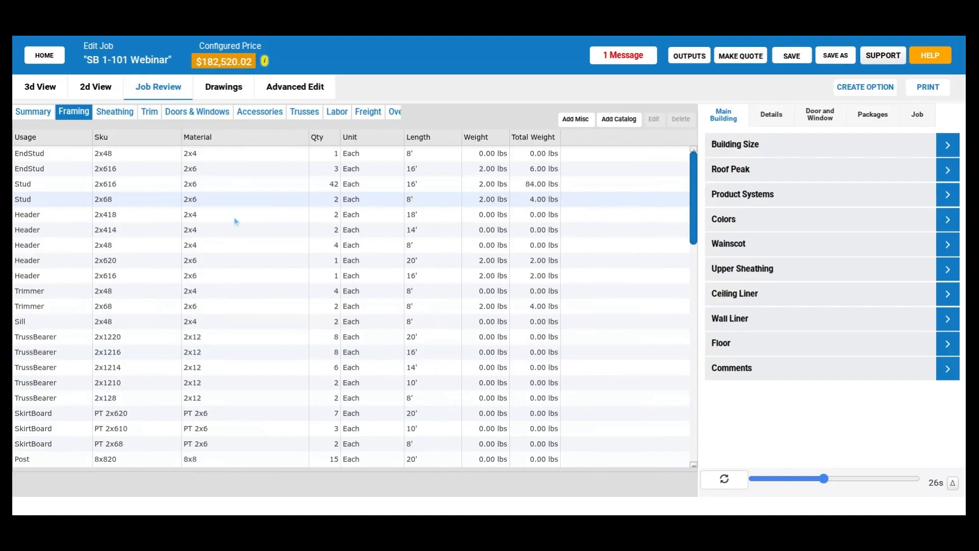
# - Set the building's wall color to Bronze Clear and inspect the exterior and interior walls in the 3D model
pyautogui.click(41, 87)
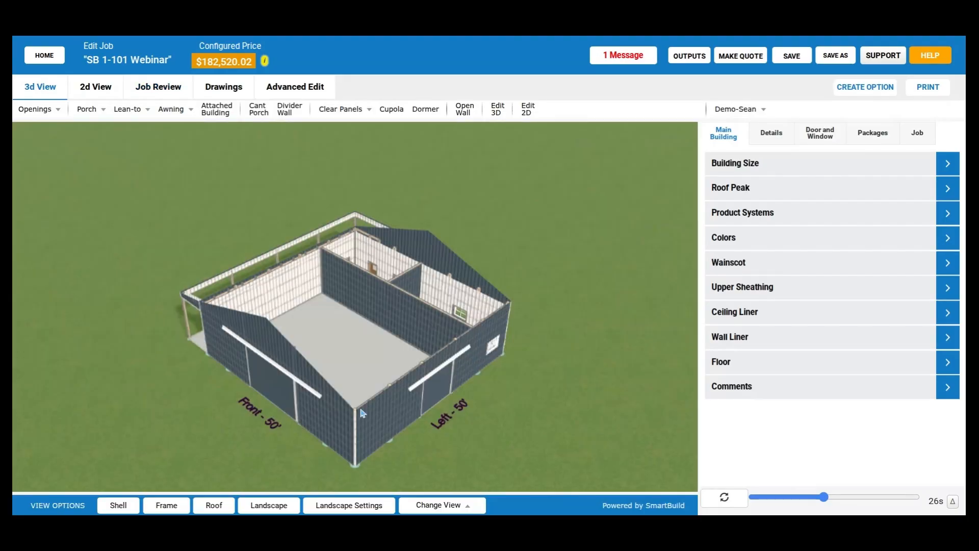
pyautogui.moveTo(361, 413); pyautogui.dragTo(740, 302)
pyautogui.click(779, 240)
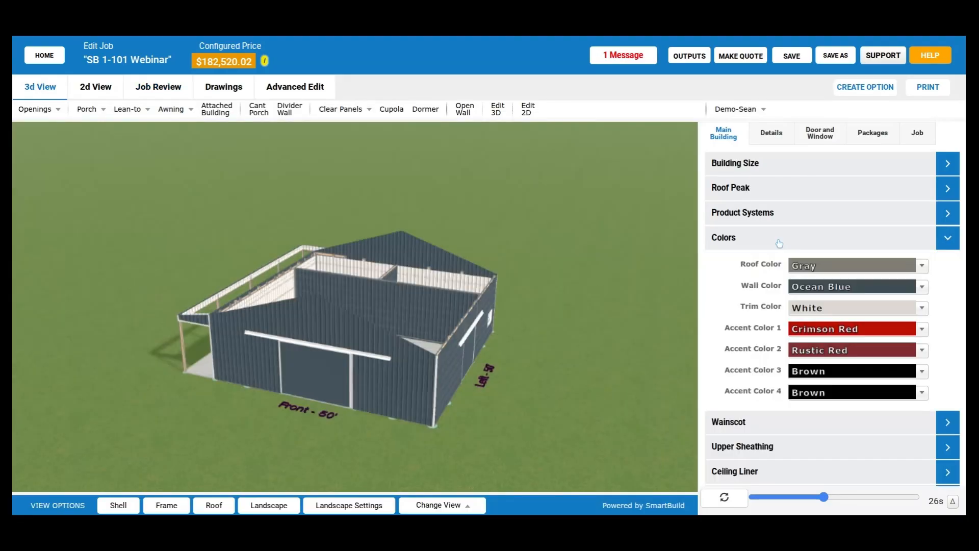
pyautogui.click(829, 288)
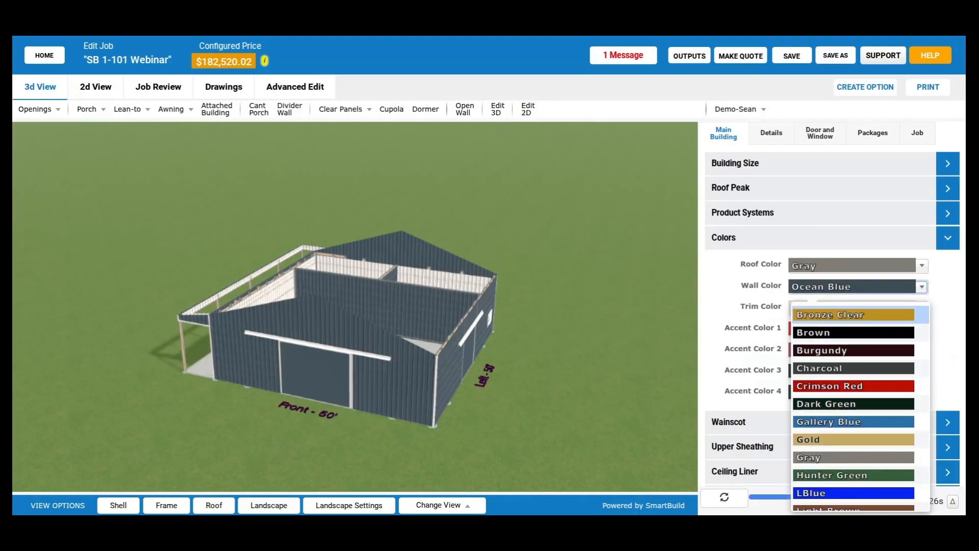
pyautogui.click(845, 315)
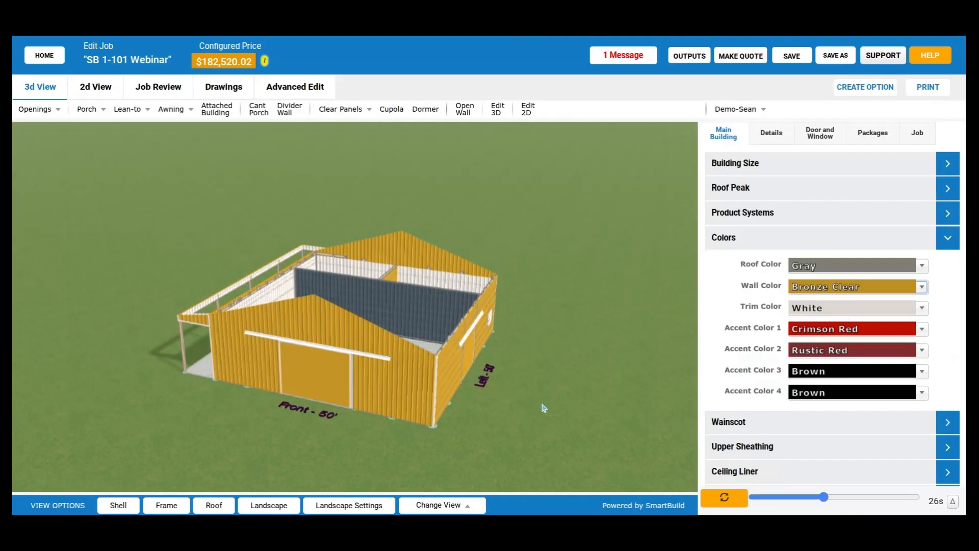
pyautogui.moveTo(536, 407); pyautogui.dragTo(489, 403)
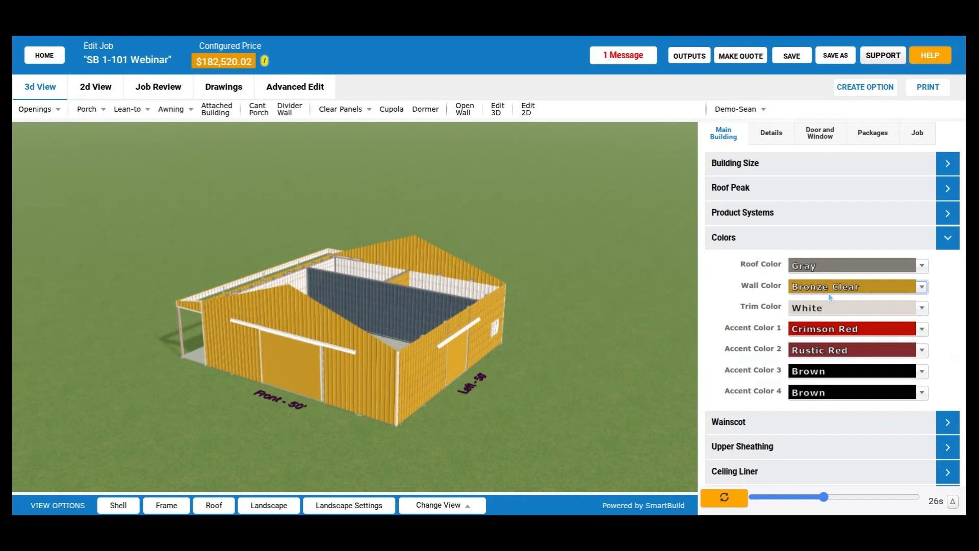
pyautogui.moveTo(510, 382); pyautogui.dragTo(559, 389)
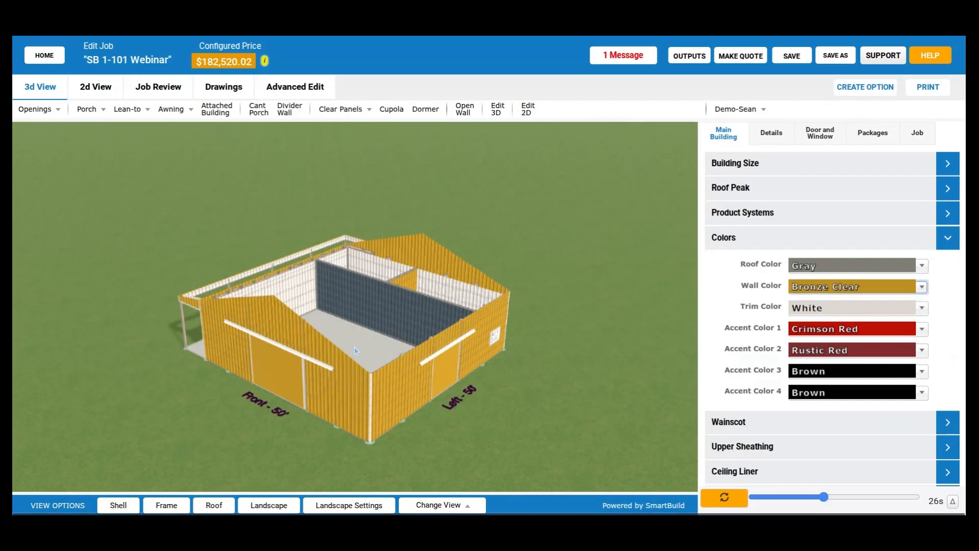
pyautogui.moveTo(355, 351); pyautogui.dragTo(332, 408)
# - Change the building's wall color to Crimson Red and view the walls in 3D
pyautogui.click(922, 287)
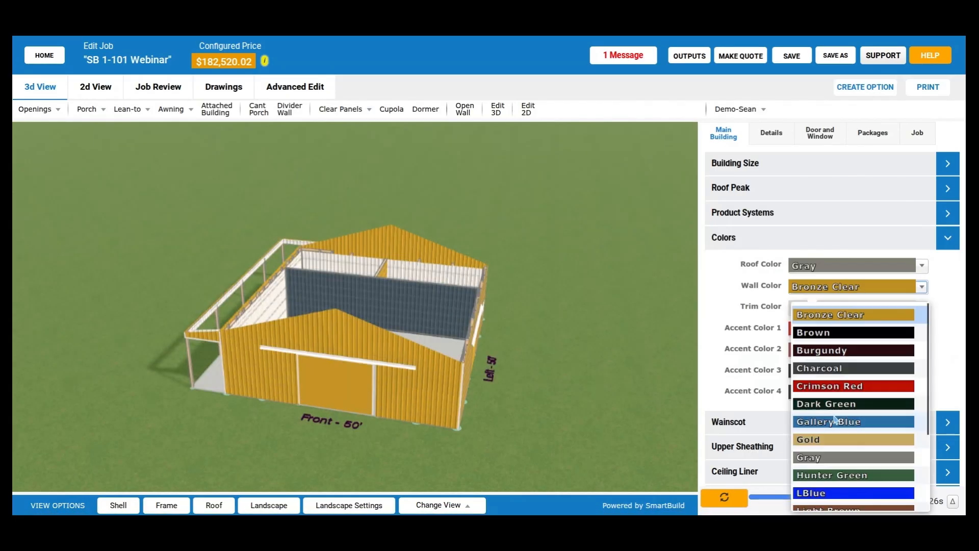
pyautogui.click(835, 419)
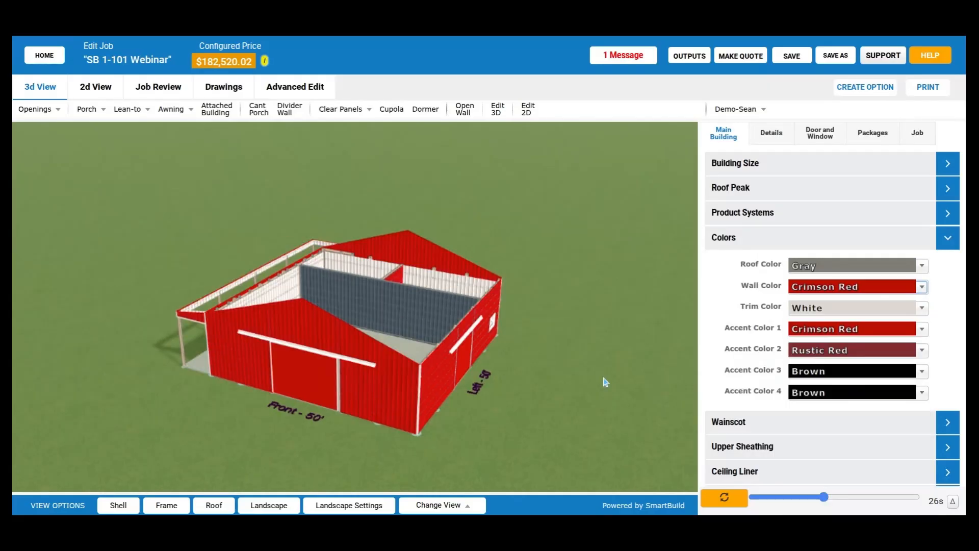
pyautogui.moveTo(605, 382); pyautogui.dragTo(591, 378)
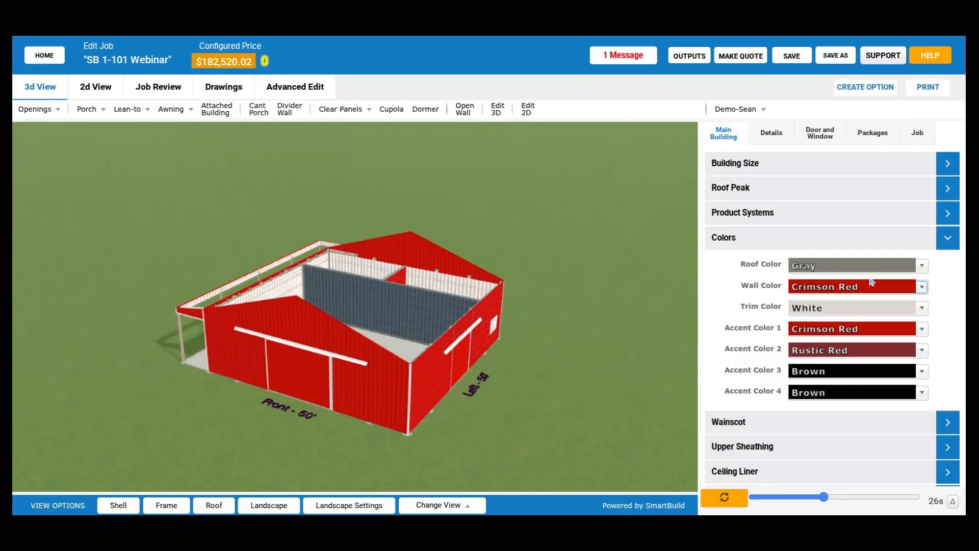
# - Set the building's wall color to Hunter Green and rebuild the model with the new color
pyautogui.click(872, 283)
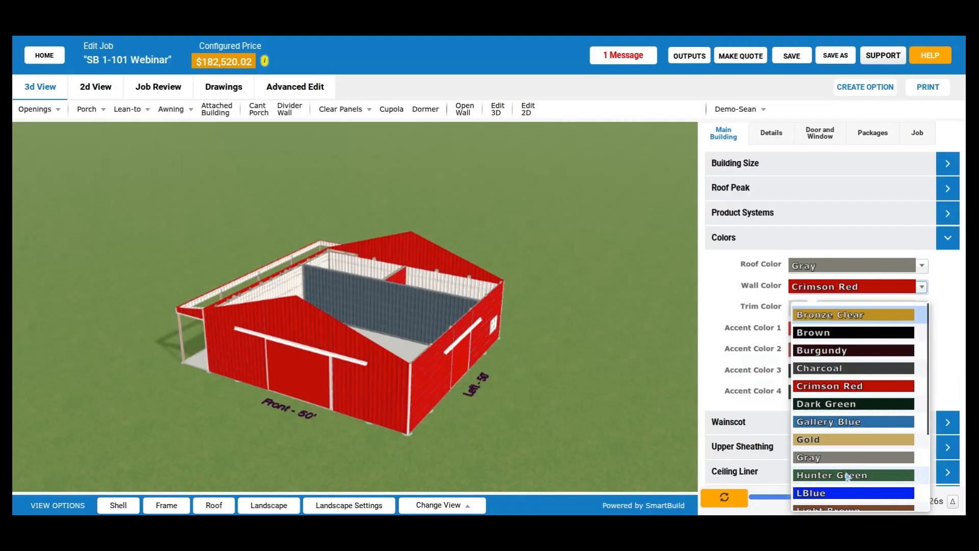
pyautogui.click(846, 475)
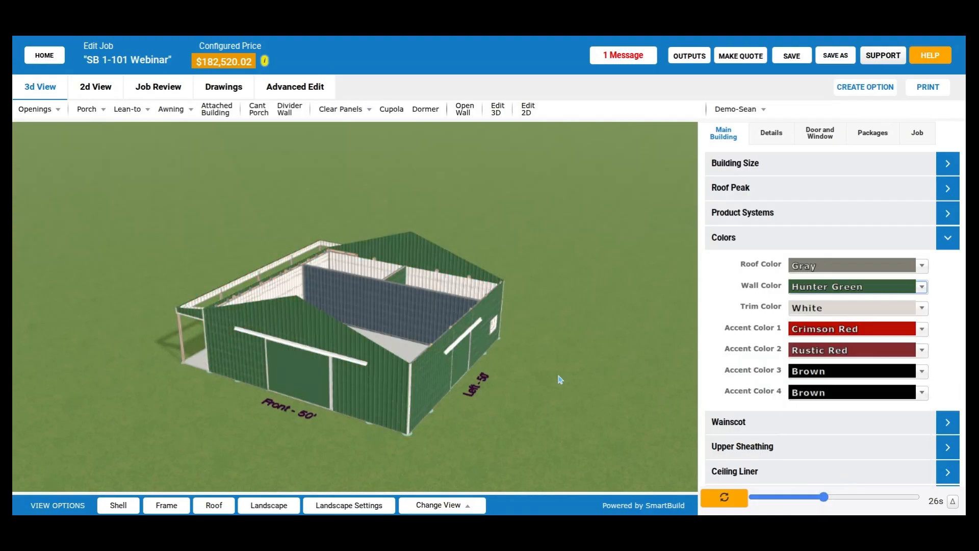
pyautogui.moveTo(560, 380); pyautogui.dragTo(535, 389)
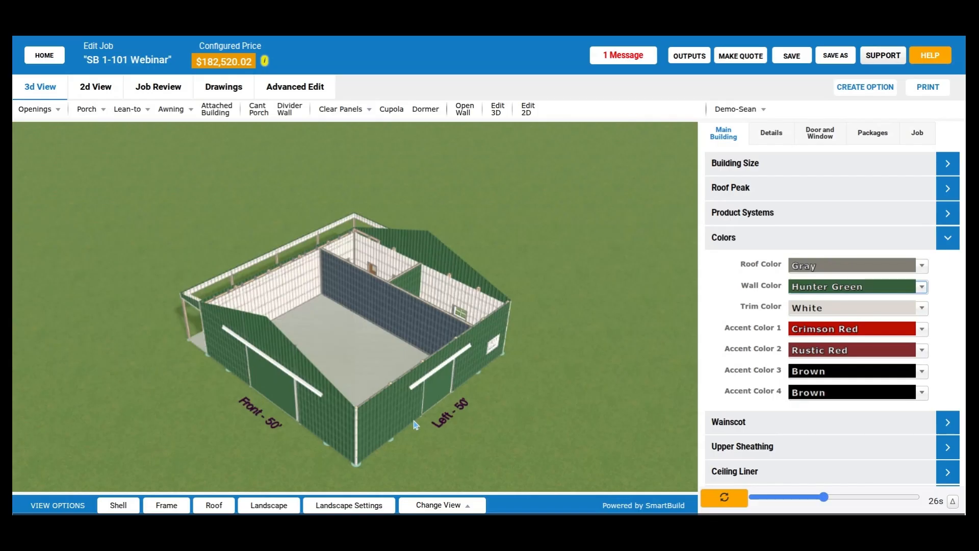
pyautogui.click(711, 497)
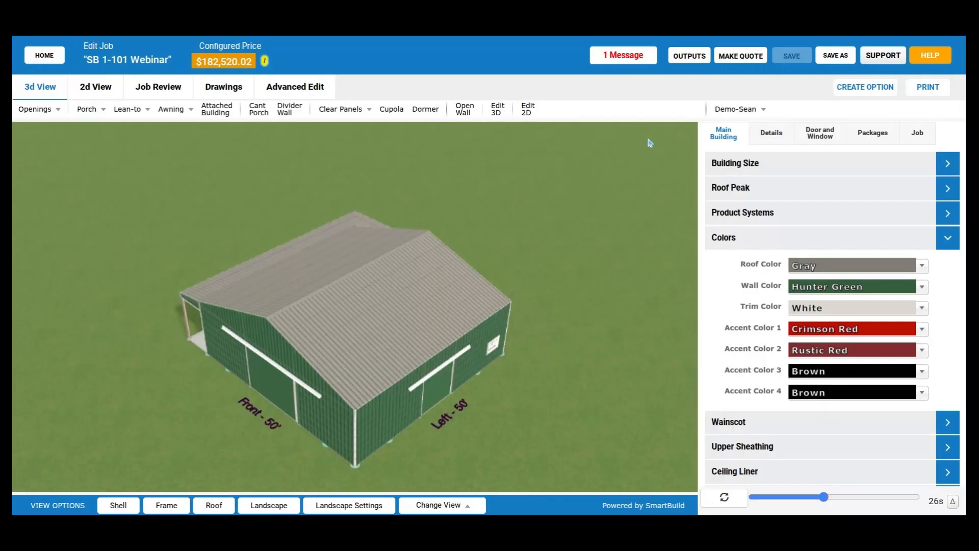
# - Generate the job's PDF outputs with the Wall Layout-Medium, Wall Layout-Large and Stud Layout sections
pyautogui.click(689, 55)
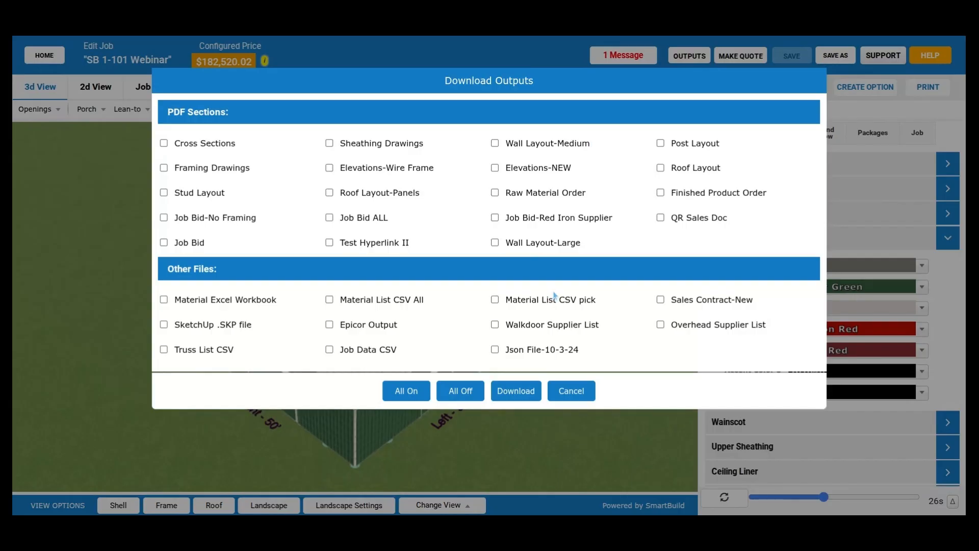
pyautogui.click(495, 145)
pyautogui.click(495, 243)
pyautogui.click(179, 194)
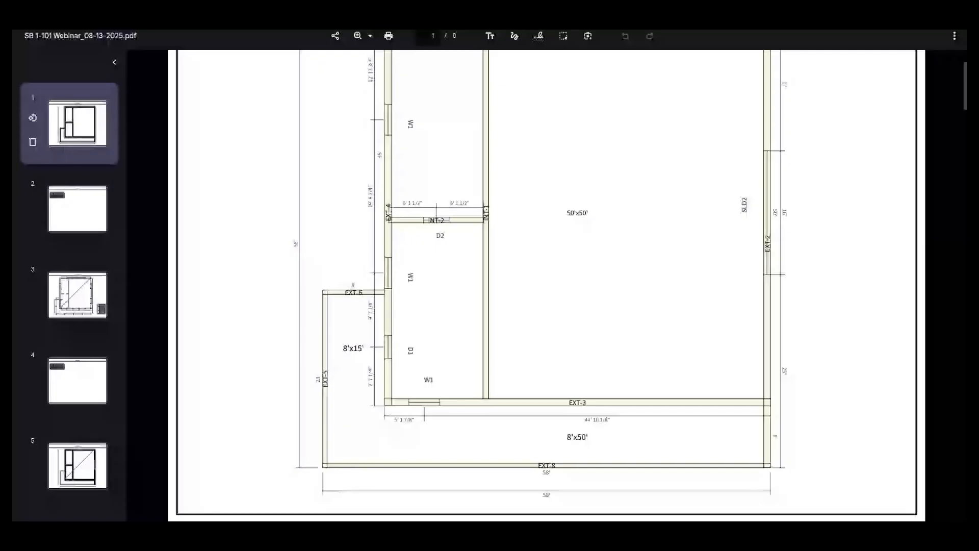
# - Examine the Wall Layout page of the generated PDF, checking the W1 window label along wall EXT-1
pyautogui.scroll(3, 426, 281)
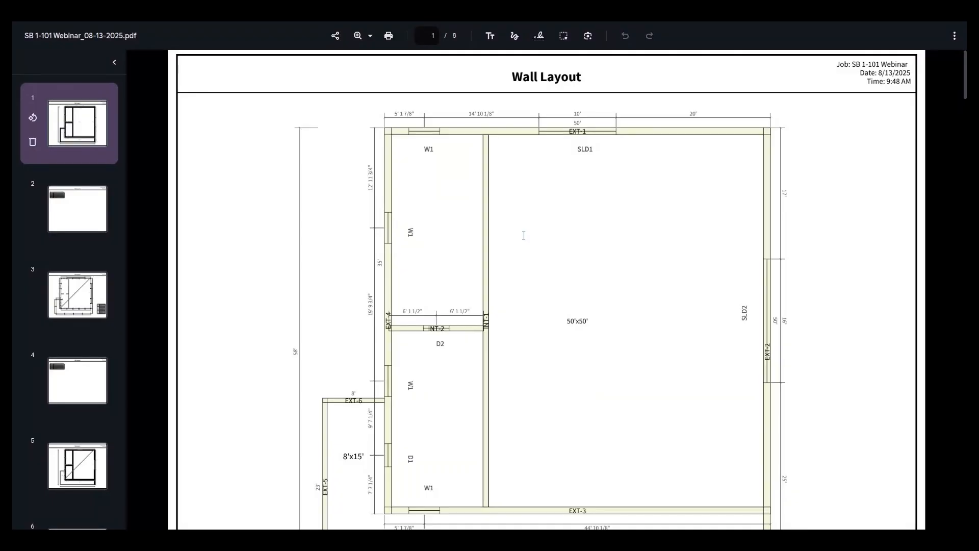
pyautogui.scroll(-1, 524, 235)
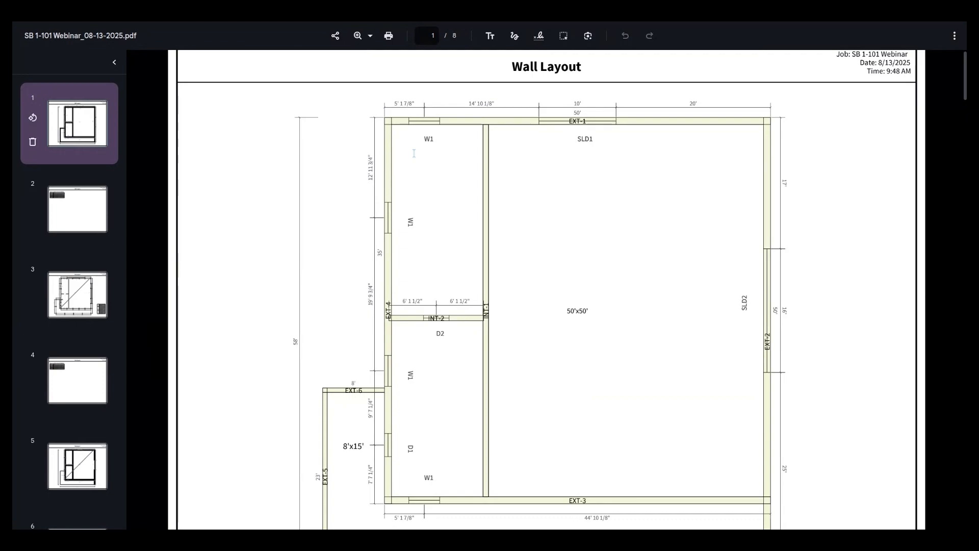
pyautogui.moveTo(424, 141); pyautogui.dragTo(437, 142)
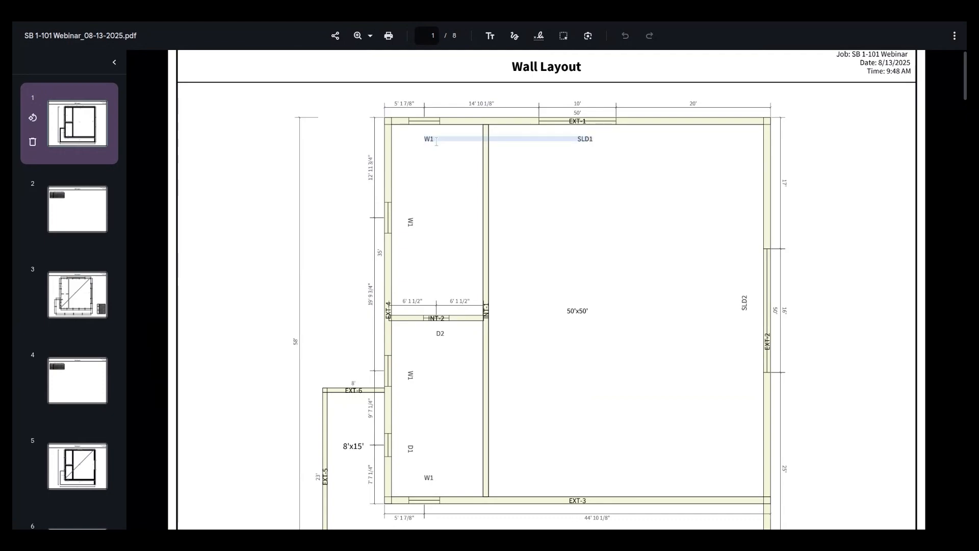
# - Examine the door and window labels on the first Wall Layout page, from wall EXT-1 down to EXT-3
pyautogui.scroll(-2, 421, 345)
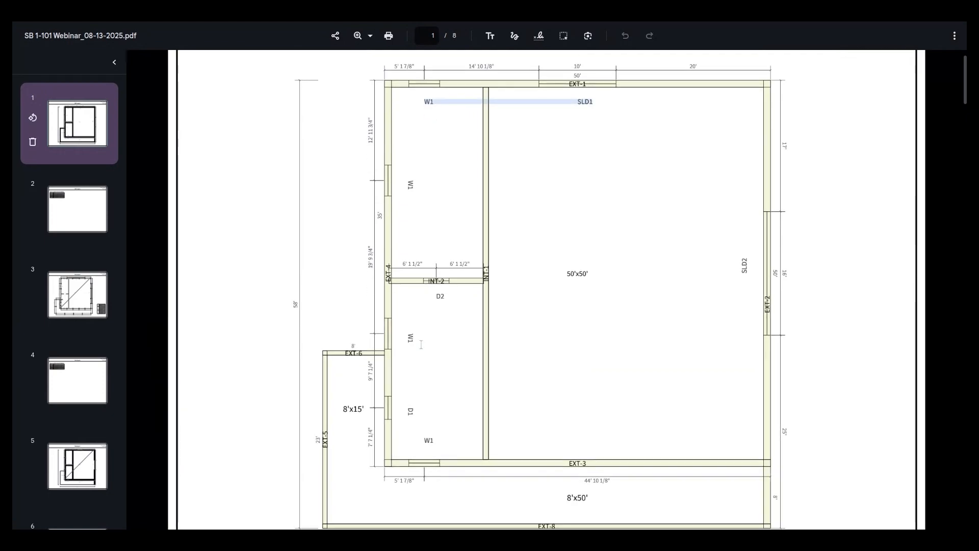
pyautogui.scroll(-2, 434, 296)
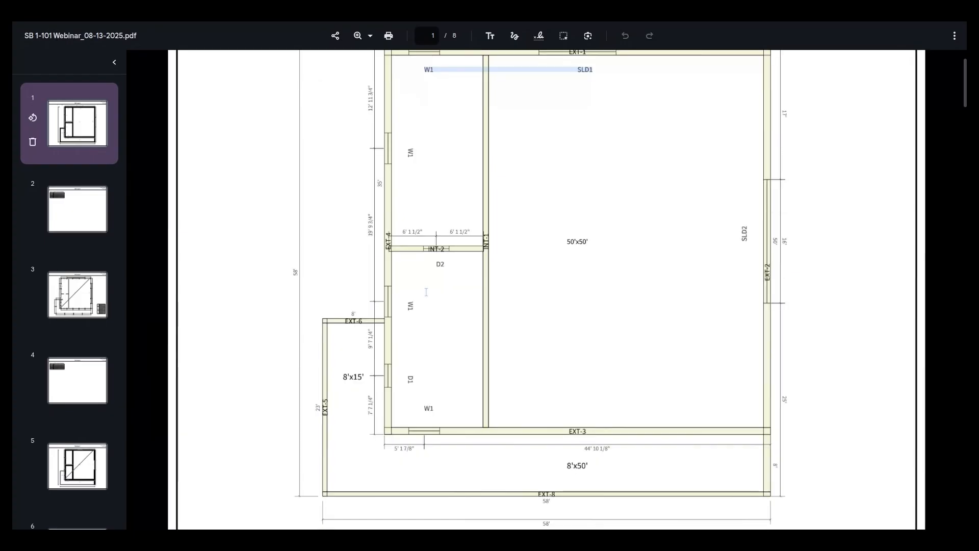
pyautogui.scroll(-4, 426, 291)
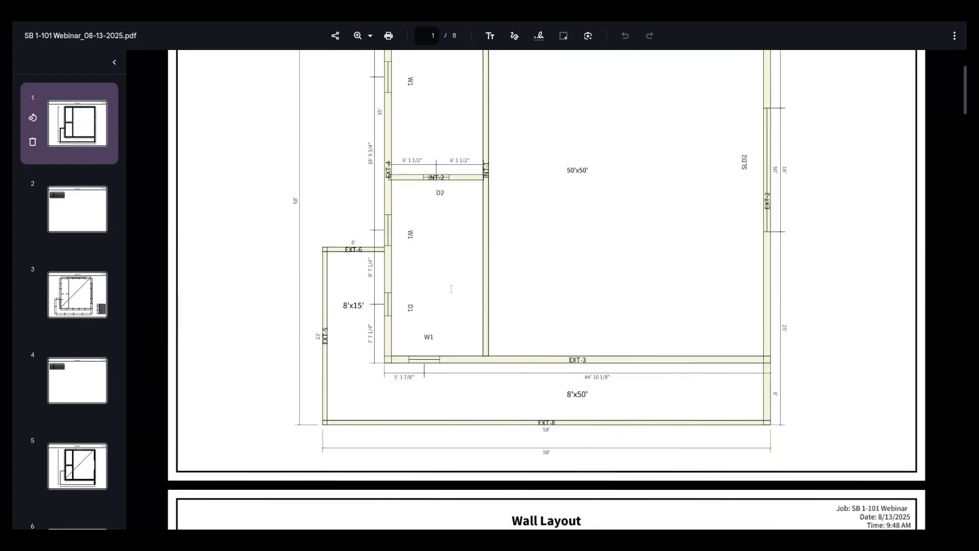
pyautogui.scroll(7, 746, 279)
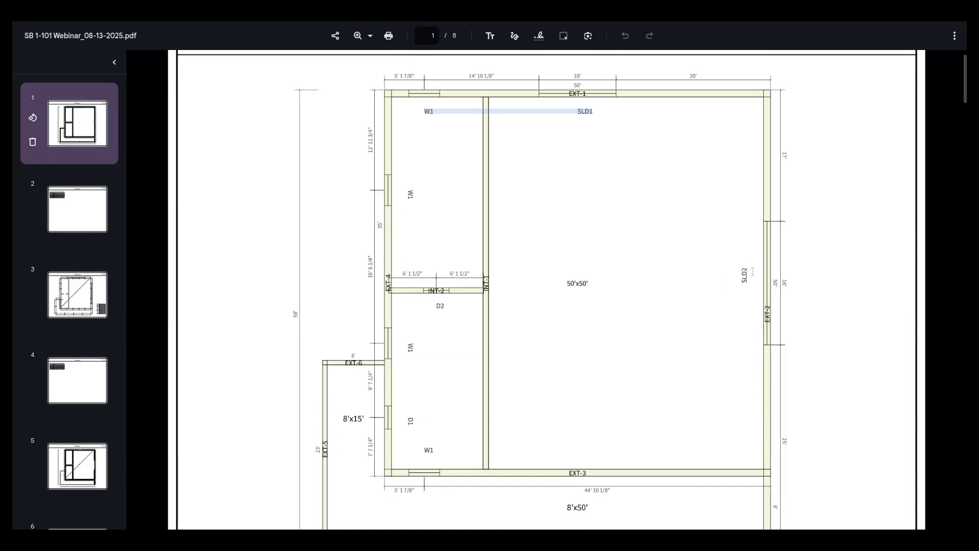
pyautogui.scroll(-1, 645, 332)
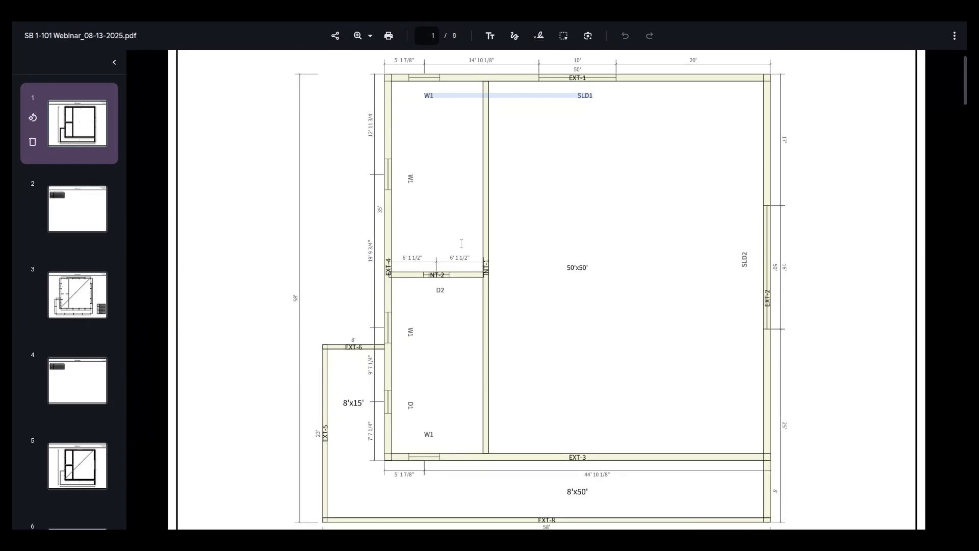
pyautogui.scroll(1, 448, 263)
pyautogui.scroll(-4, 445, 269)
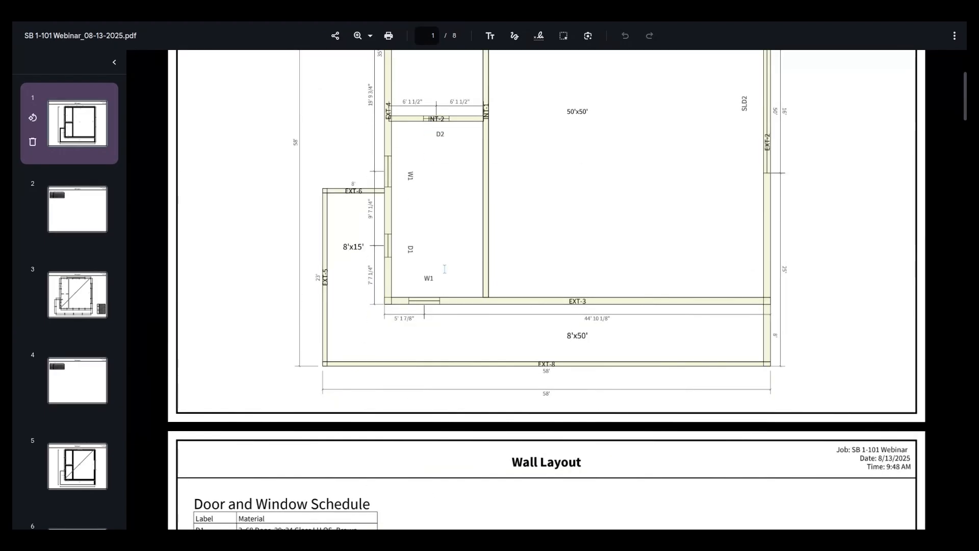
# - Compare the Door and Window Schedule on page 2 with the opening labels on the wall plan, and clear the text selection
pyautogui.scroll(-3, 445, 269)
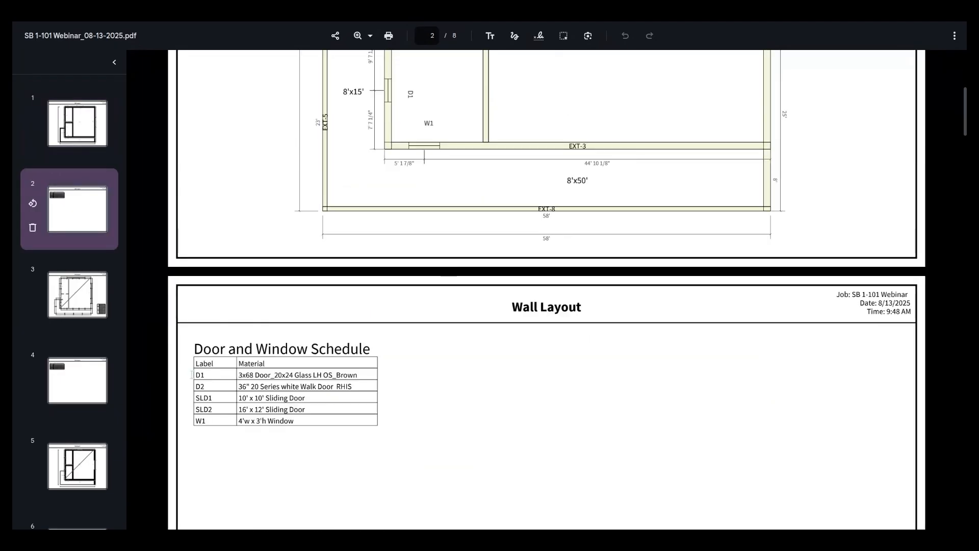
pyautogui.scroll(-1, 192, 375)
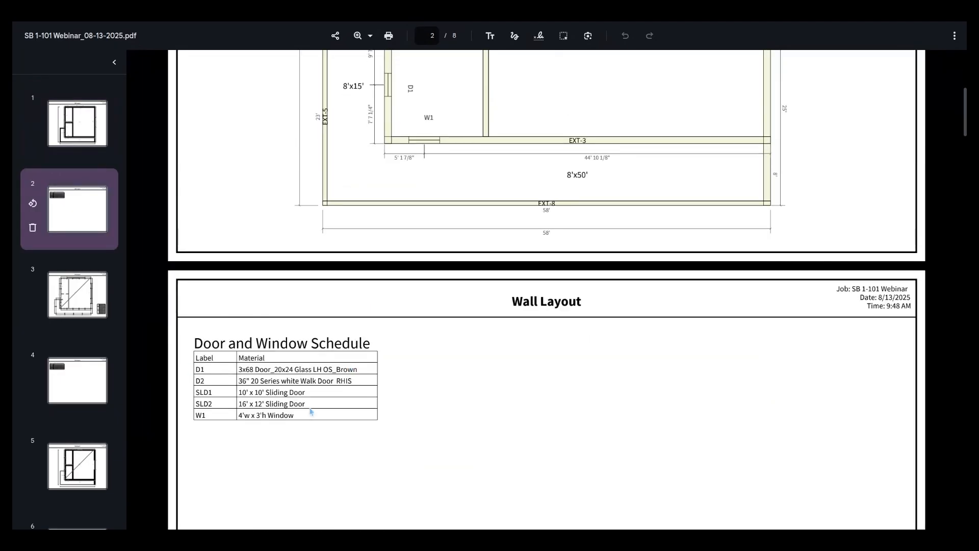
pyautogui.scroll(1, 310, 411)
pyautogui.scroll(1, 305, 410)
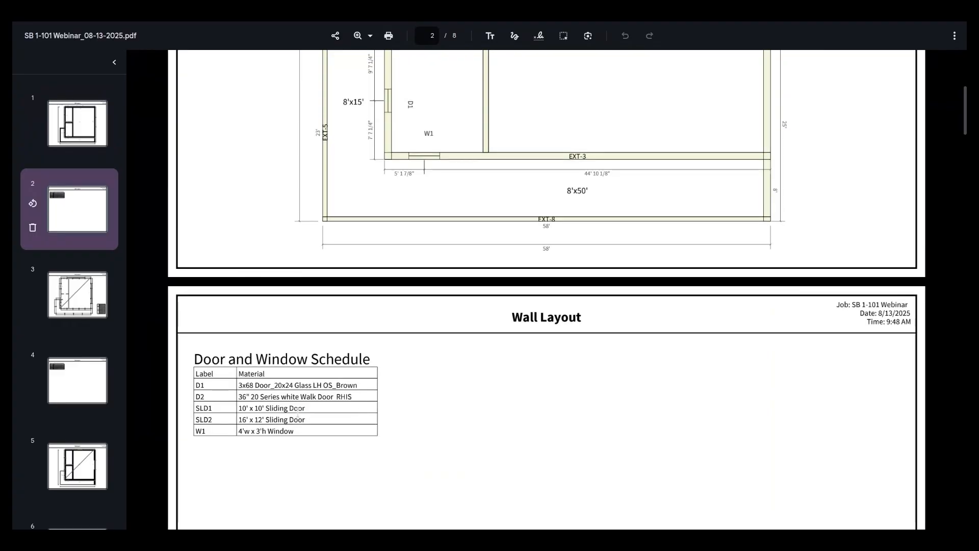
pyautogui.scroll(2, 555, 395)
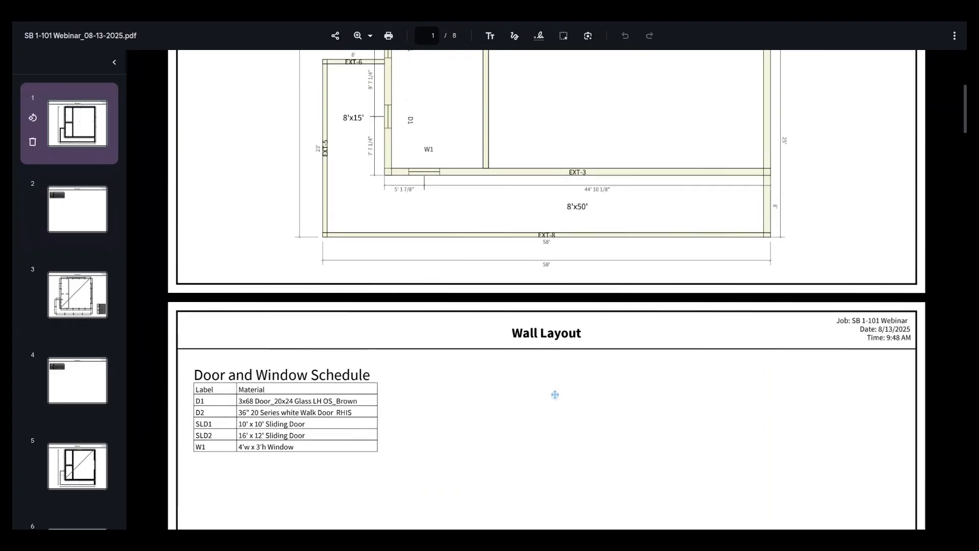
pyautogui.scroll(2, 473, 396)
pyautogui.scroll(10, 473, 396)
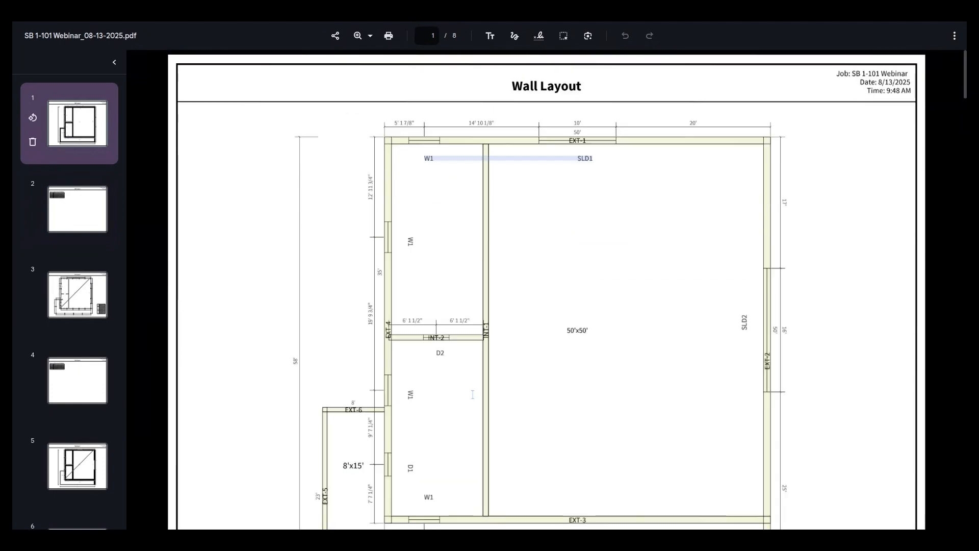
pyautogui.click(605, 374)
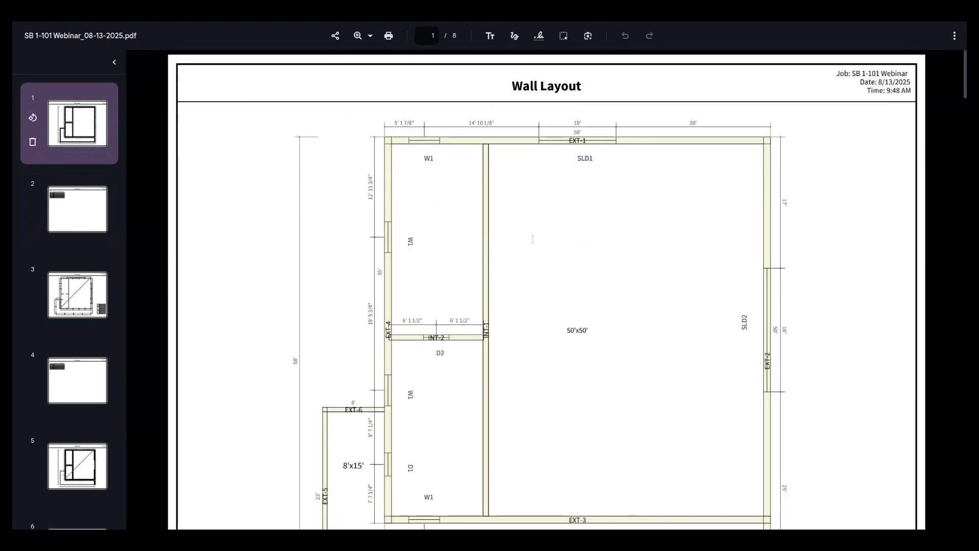
# - Examine the wall and opening dimensions on the Wall Layout plan, including the 8'x15' and 8'x50' areas outside the main building
pyautogui.scroll(-1, 465, 244)
pyautogui.scroll(-1, 465, 243)
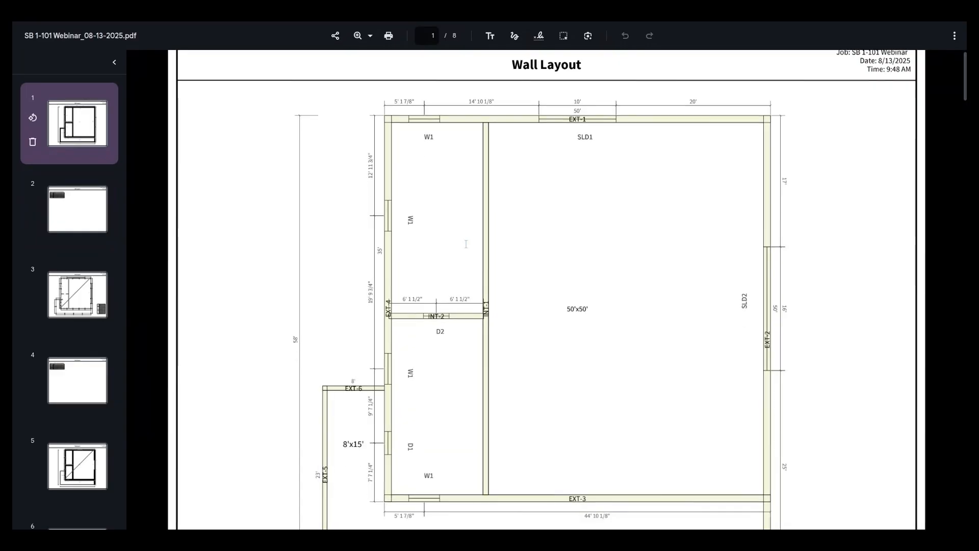
pyautogui.scroll(-4, 466, 243)
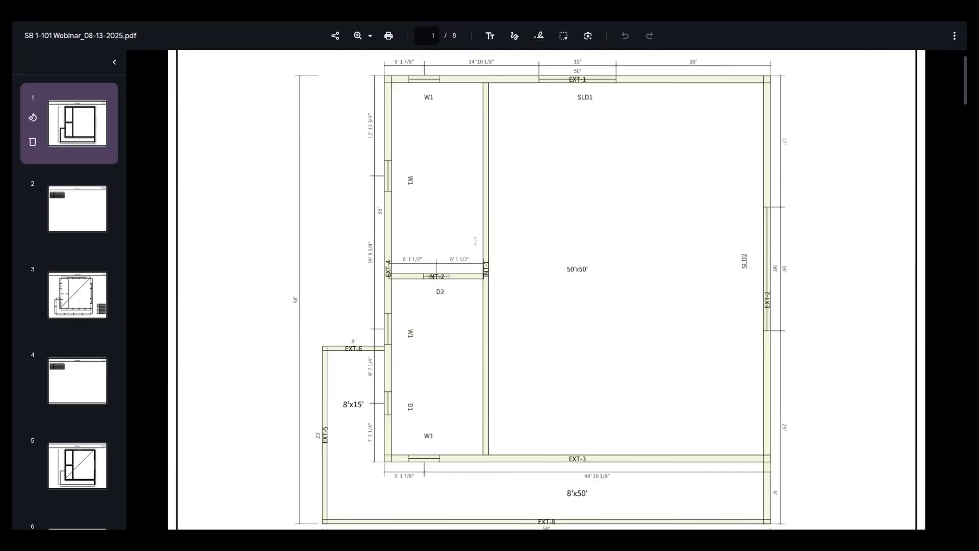
pyautogui.scroll(-5, 475, 241)
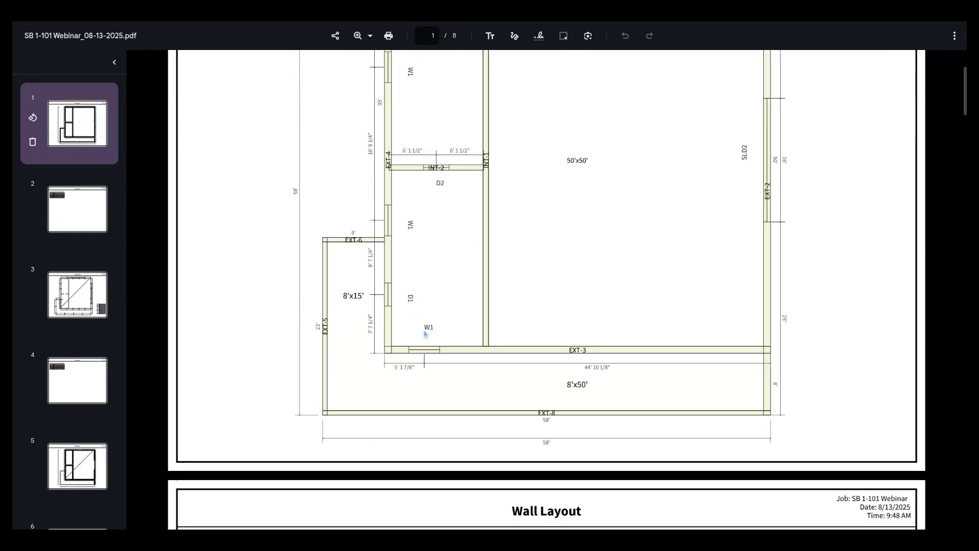
pyautogui.scroll(1, 382, 272)
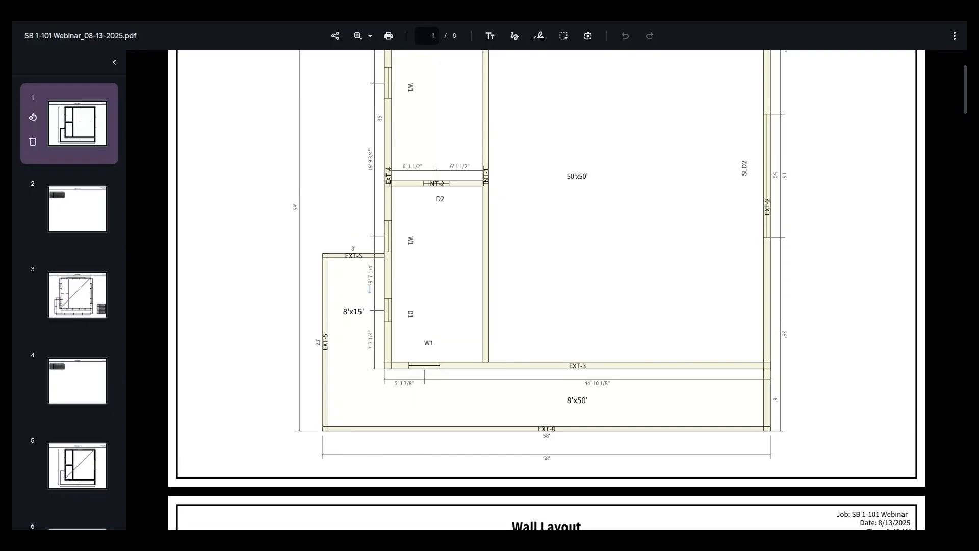
pyautogui.scroll(1, 354, 196)
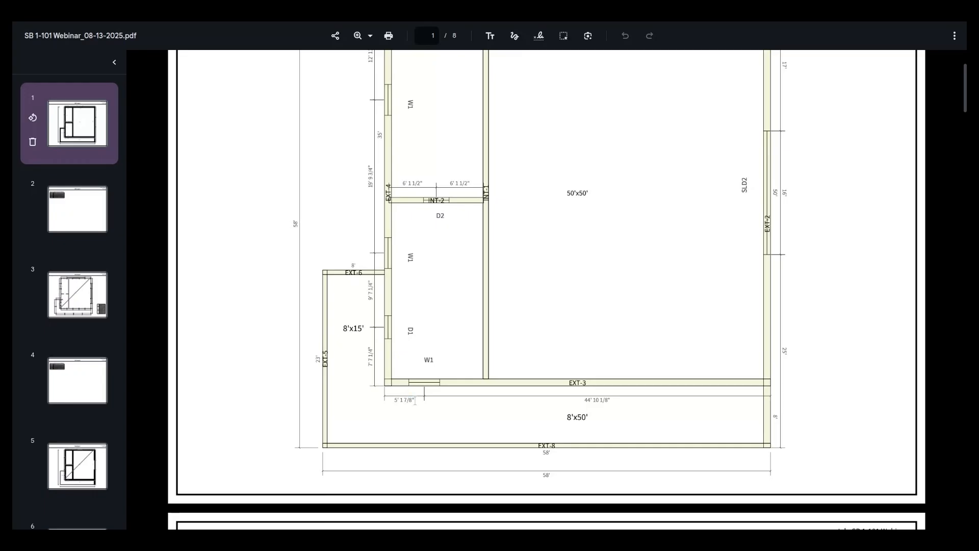
pyautogui.scroll(-2, 470, 365)
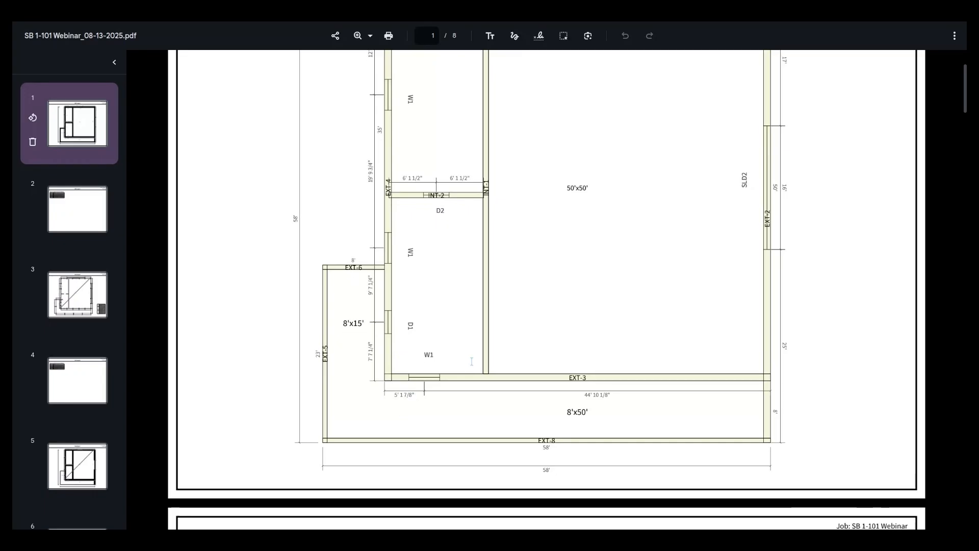
pyautogui.scroll(-1, 530, 300)
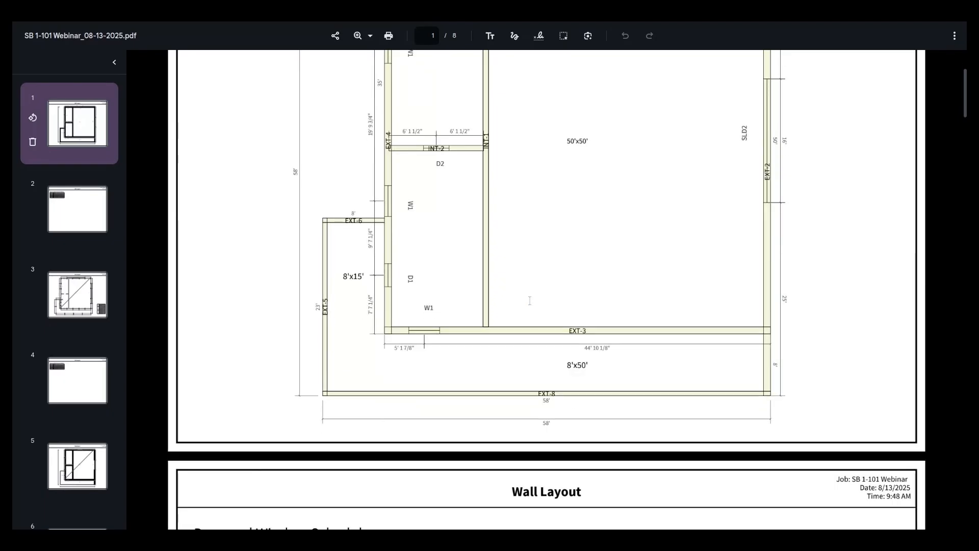
# - Examine the Post Layout plan on page 3, checking the post locations, the diagonal and the P1, P2 and P3 post table
pyautogui.scroll(-10, 529, 285)
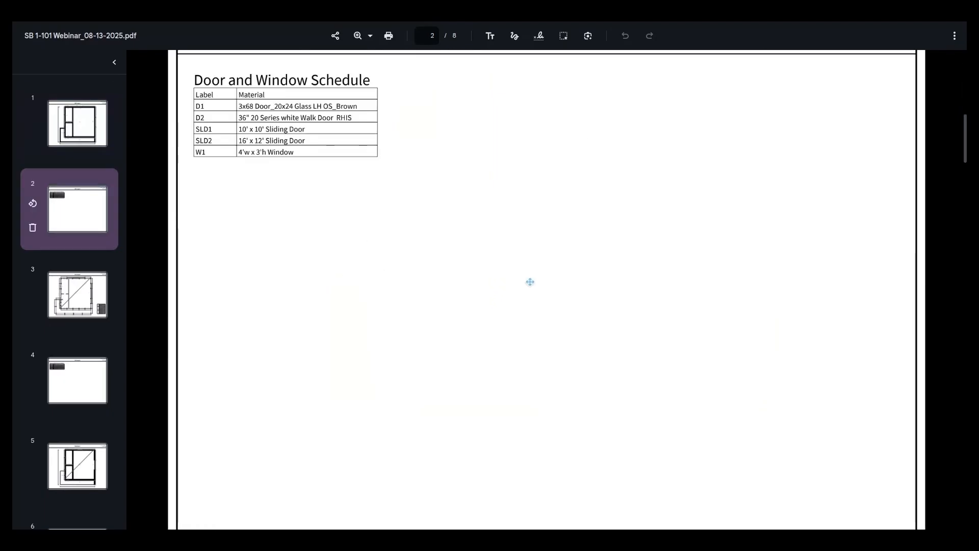
pyautogui.scroll(-10, 530, 282)
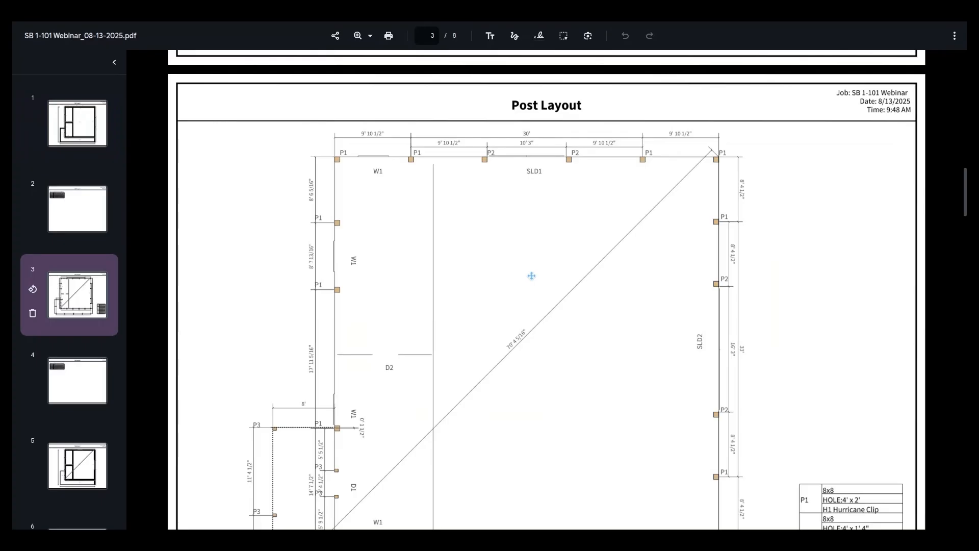
pyautogui.scroll(-3, 532, 273)
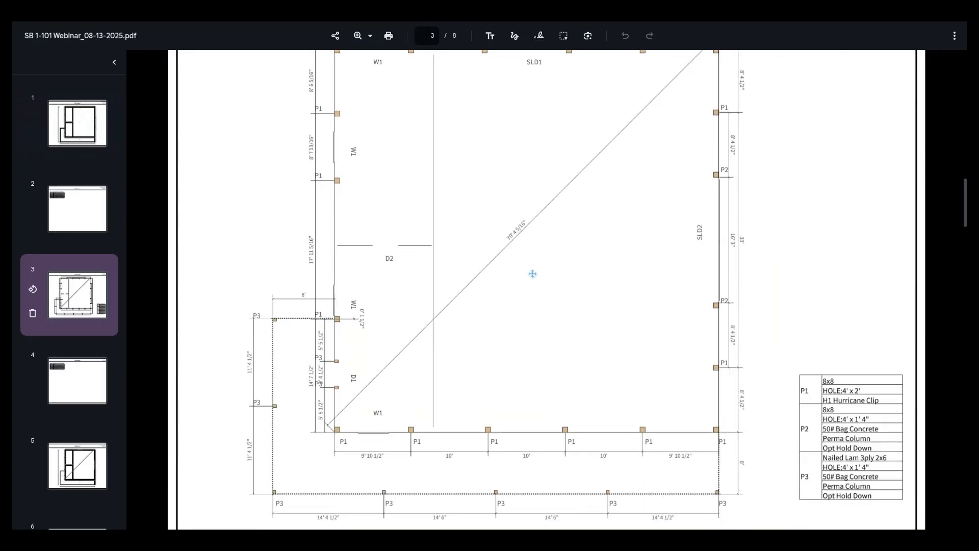
pyautogui.scroll(-5, 532, 274)
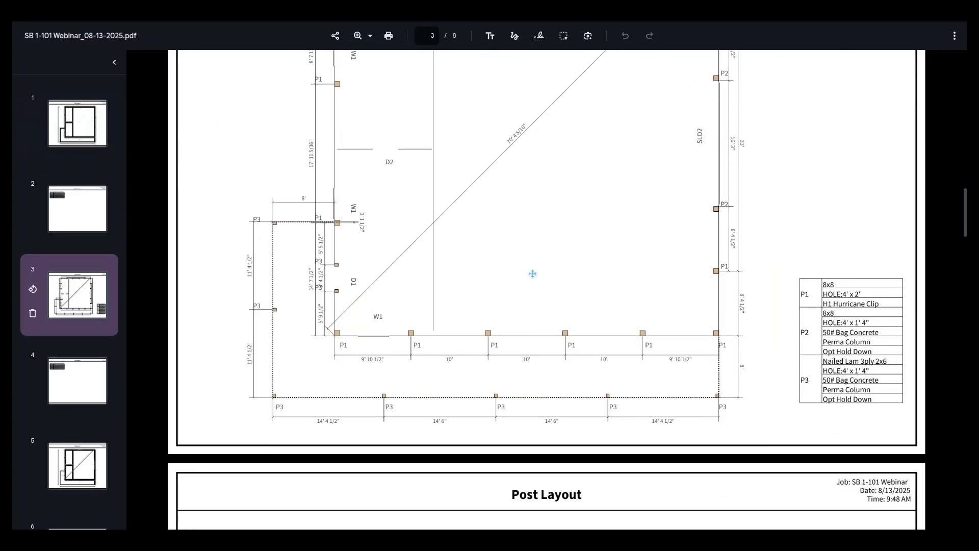
pyautogui.scroll(-1, 527, 273)
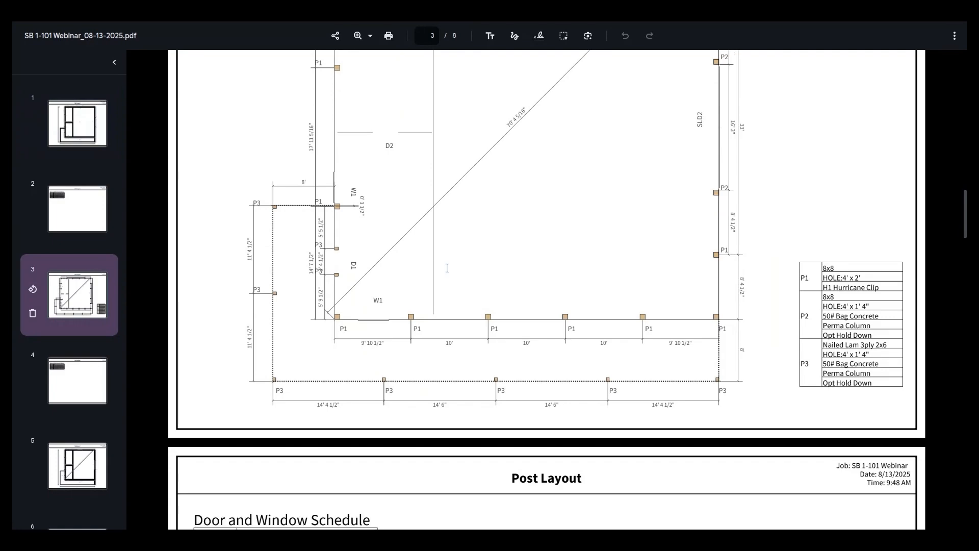
pyautogui.scroll(-1, 447, 269)
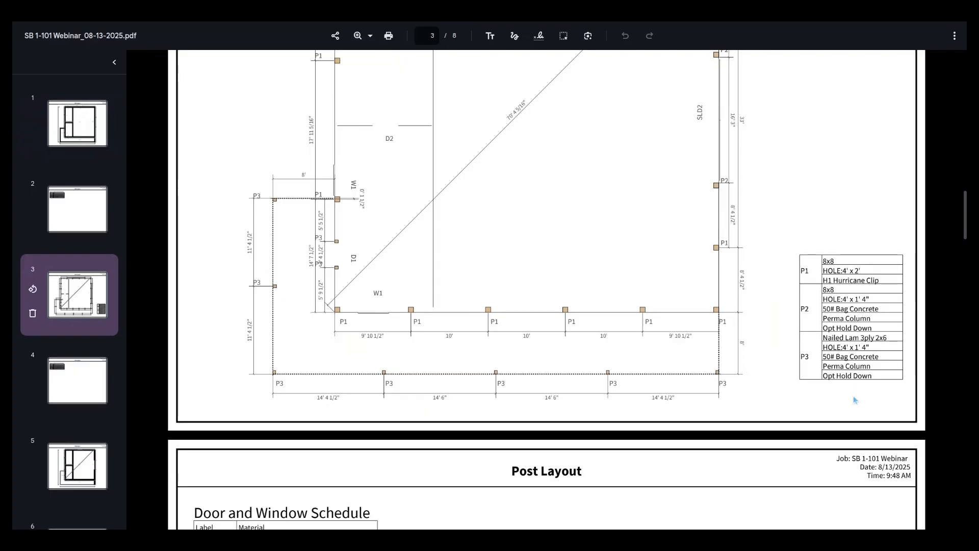
pyautogui.scroll(3, 568, 128)
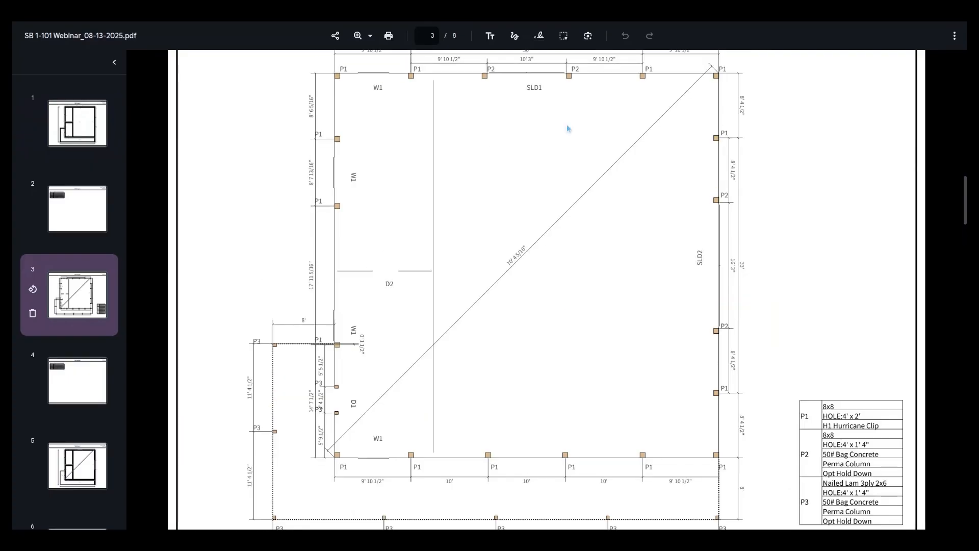
pyautogui.scroll(5, 568, 128)
pyautogui.scroll(-8, 686, 361)
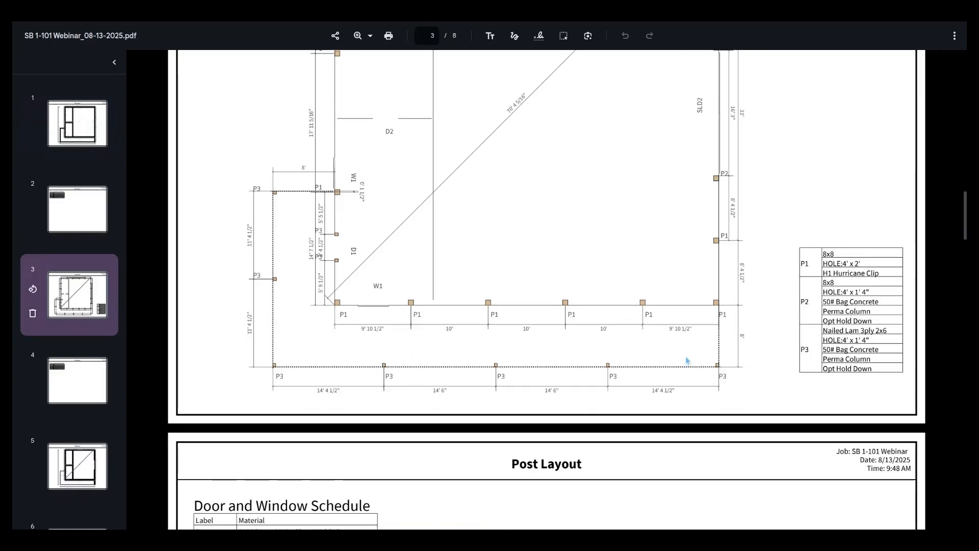
# - Review the Door and Window Schedule on page 4 together with the post table and post spacing on the Post Layout plan
pyautogui.scroll(-1, 685, 358)
pyautogui.scroll(-1, 683, 355)
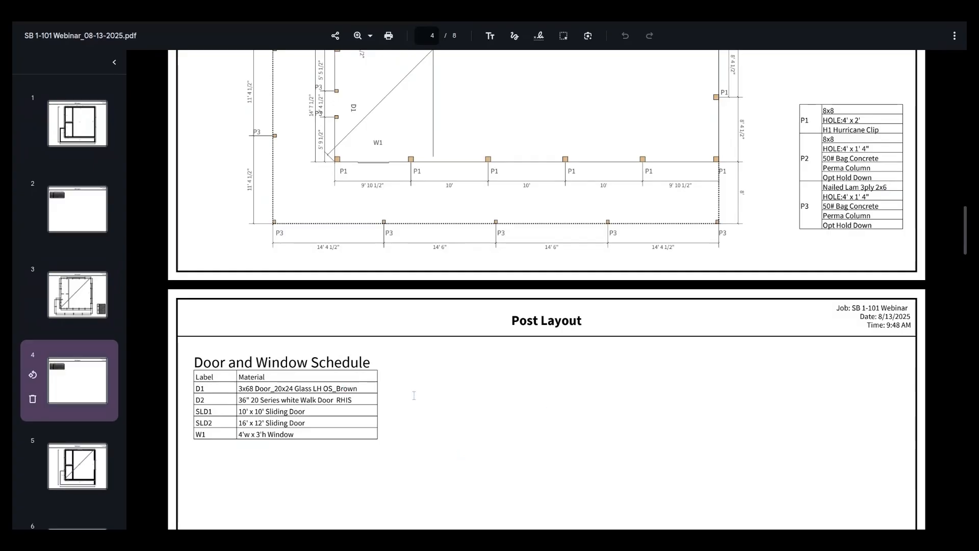
pyautogui.scroll(-3, 706, 385)
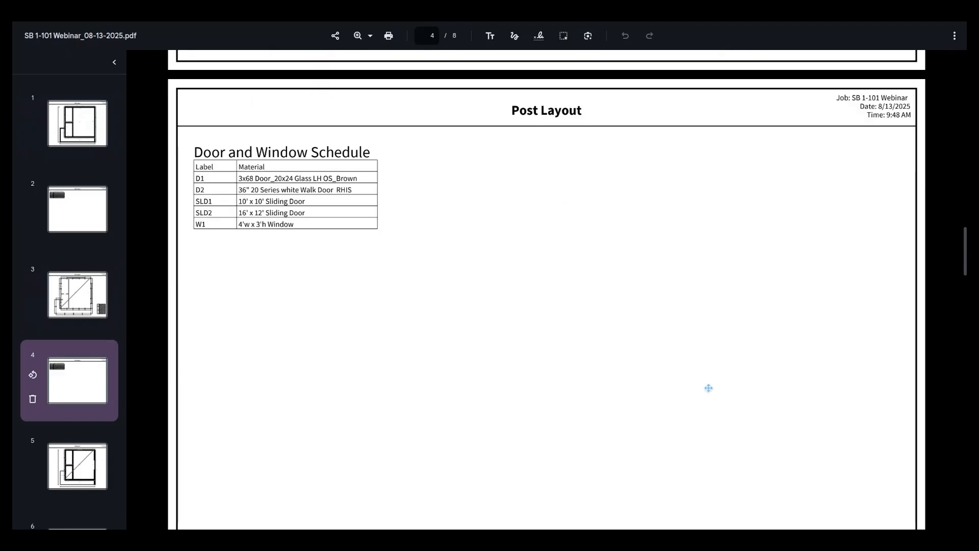
pyautogui.scroll(3, 645, 427)
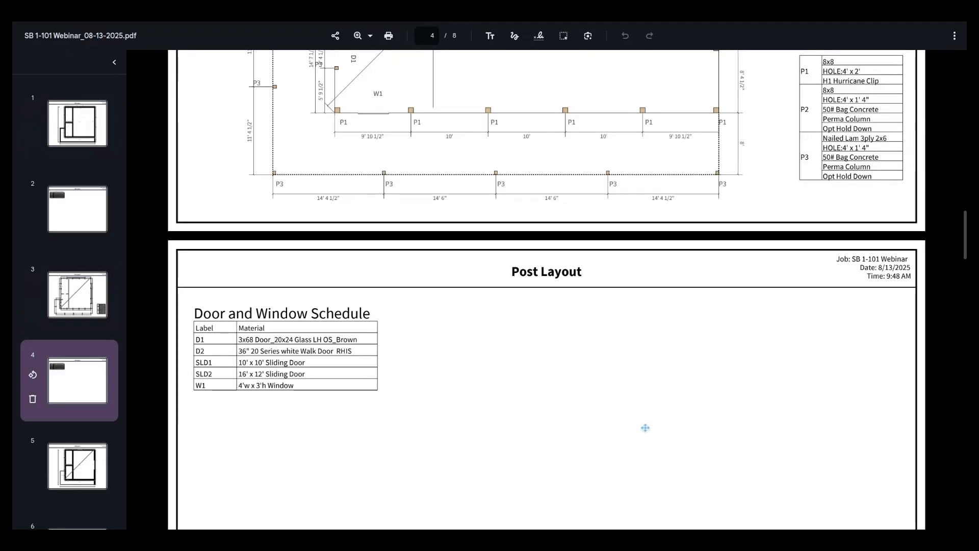
pyautogui.scroll(2, 792, 210)
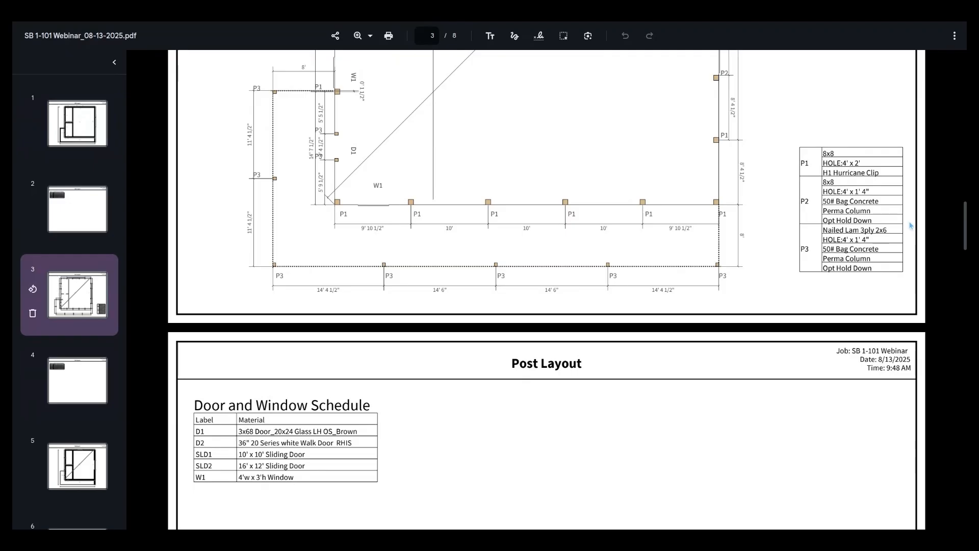
pyautogui.scroll(3, 792, 210)
pyautogui.scroll(-6, 864, 272)
pyautogui.scroll(3, 837, 213)
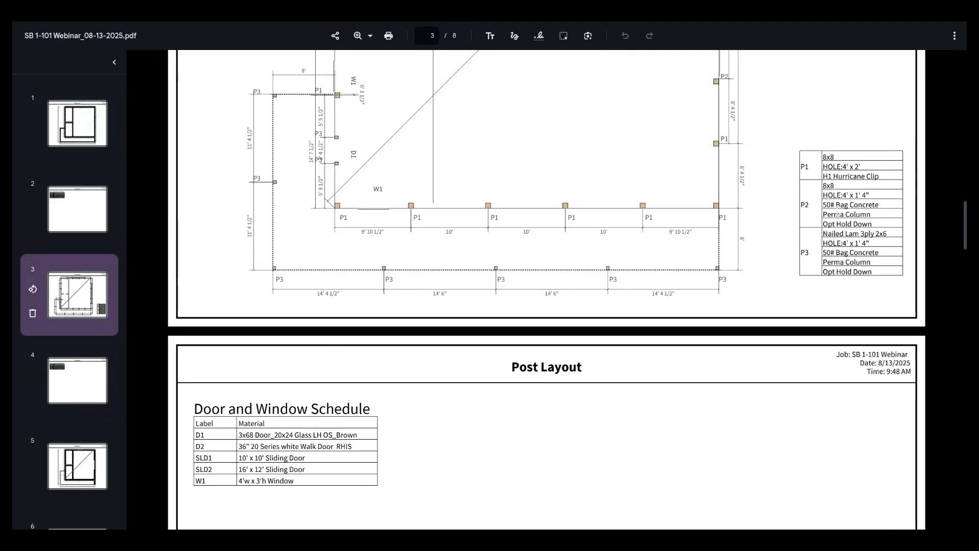
pyautogui.scroll(3, 836, 213)
pyautogui.scroll(-3, 810, 216)
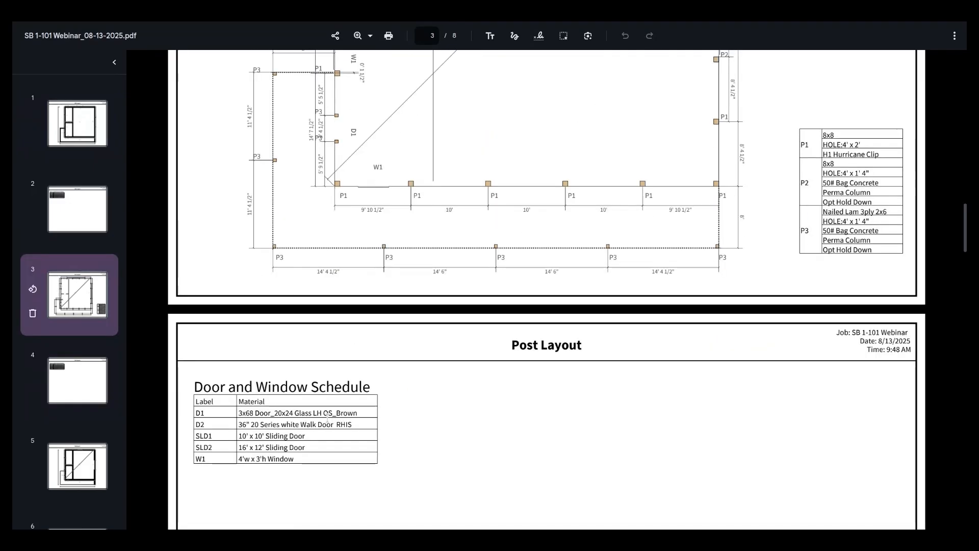
pyautogui.scroll(5, 482, 363)
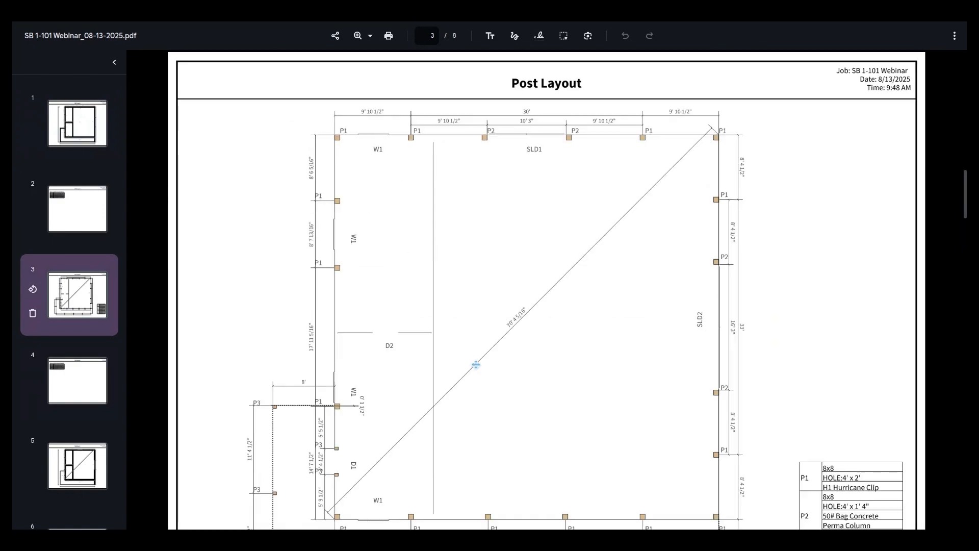
pyautogui.scroll(-1, 481, 358)
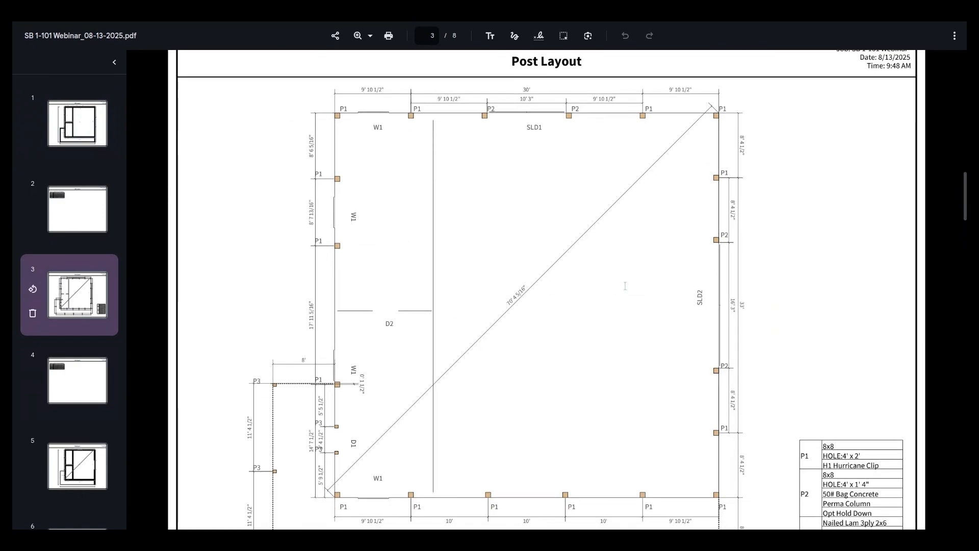
# - Examine the outer P3 post spacing and the post table on the Post Layout plan, along with the page 4 Door and Window Schedule
pyautogui.scroll(-2, 625, 286)
pyautogui.scroll(-3, 627, 284)
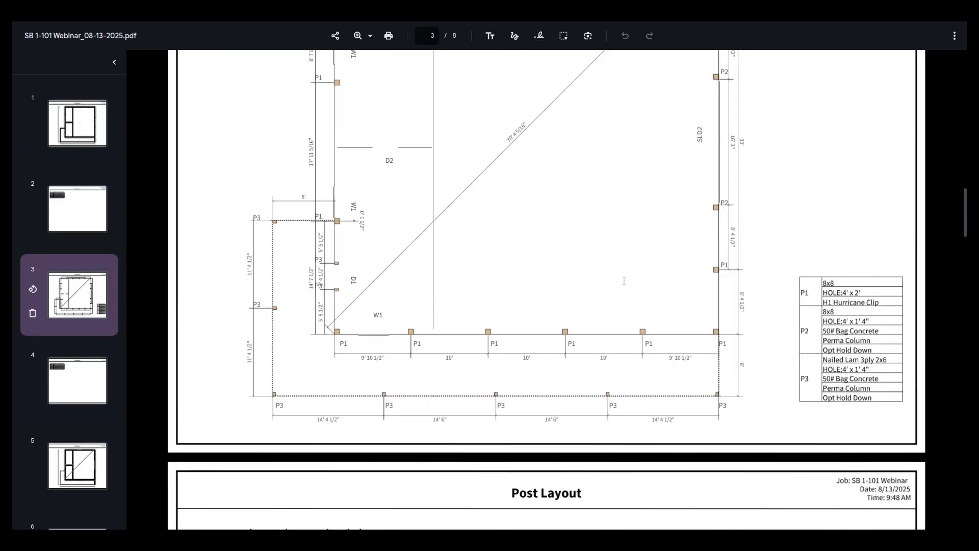
pyautogui.scroll(-4, 406, 212)
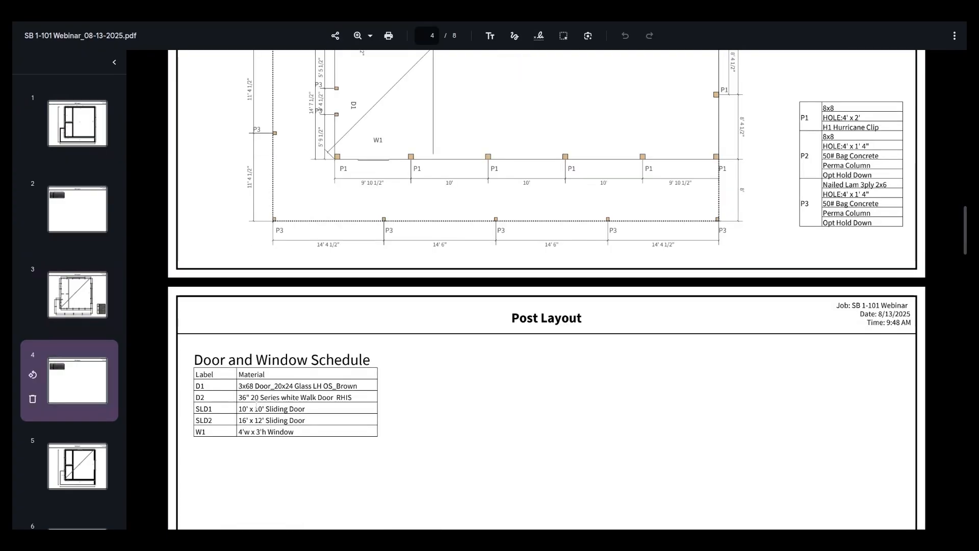
# - Examine the Stud Layout plan on page 5, covering interior wall studs, opening locations and the diagonal, and its Door and Window Schedule on page 6
pyautogui.scroll(-8, 457, 334)
pyautogui.scroll(-7, 457, 334)
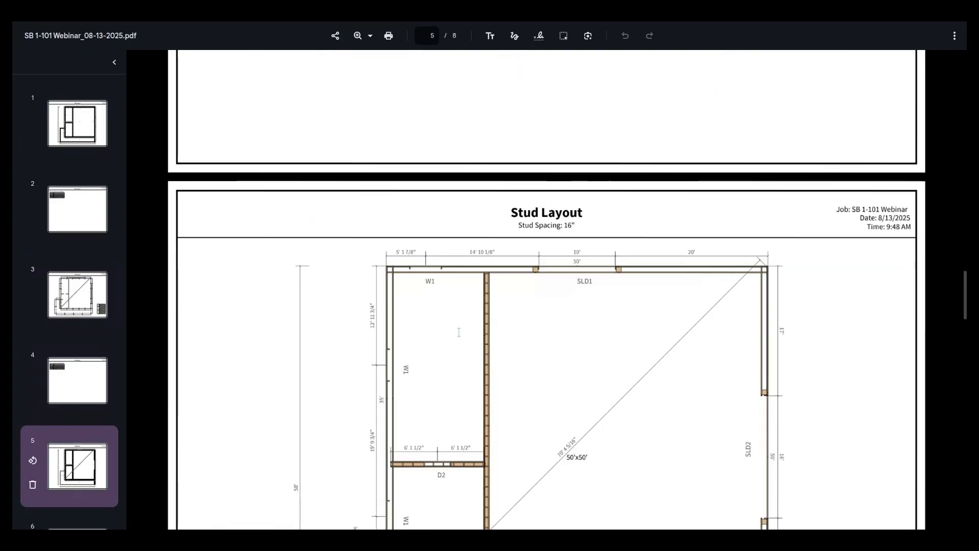
pyautogui.scroll(-3, 459, 332)
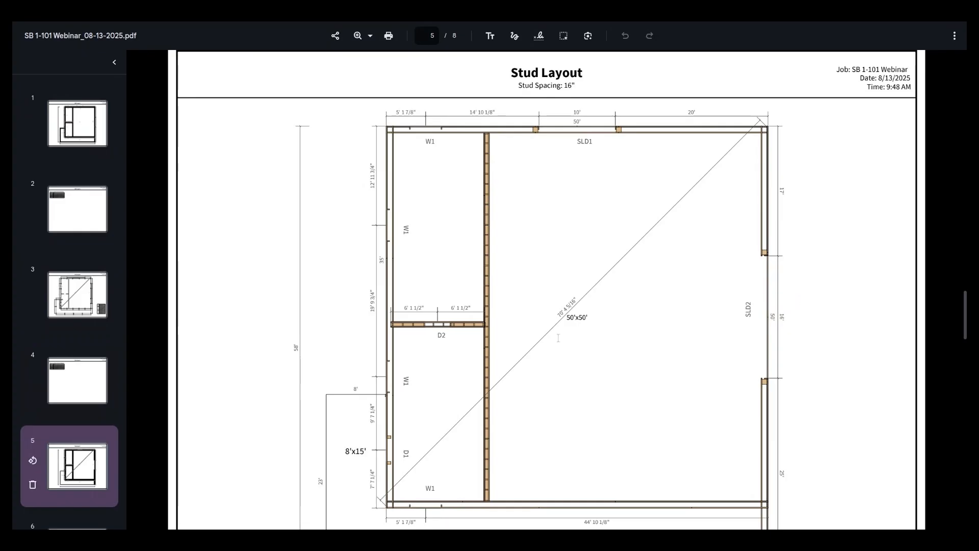
pyautogui.scroll(3, 558, 338)
pyautogui.scroll(-1, 564, 344)
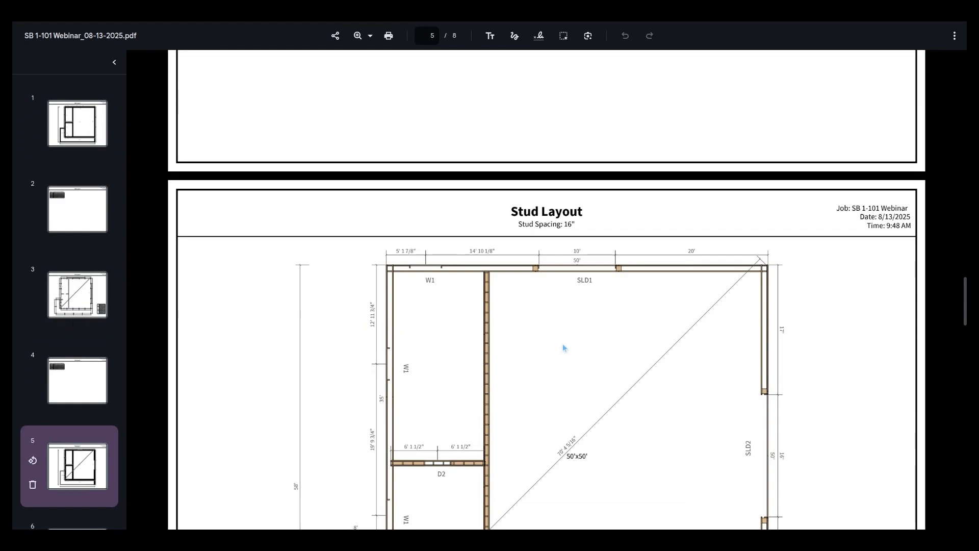
pyautogui.scroll(-1, 563, 344)
pyautogui.scroll(-1, 563, 344)
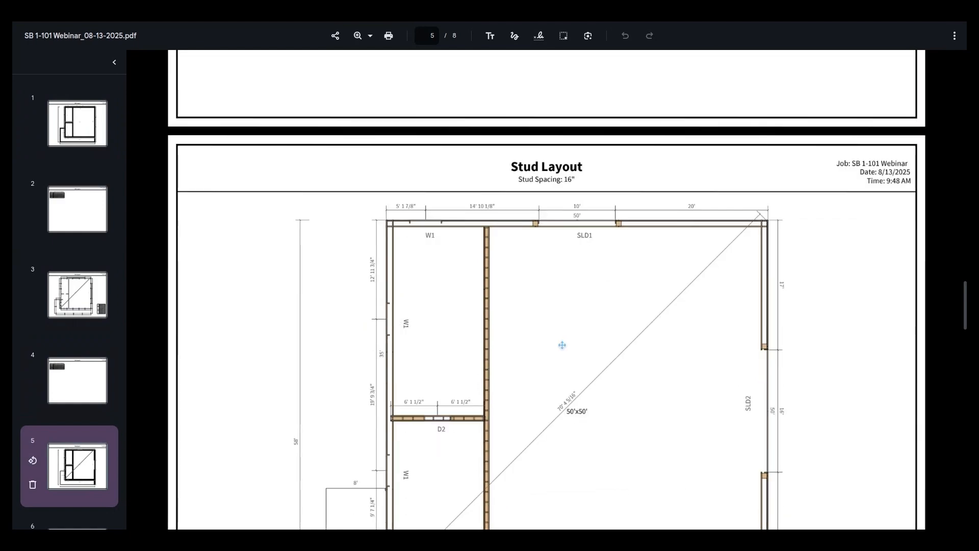
pyautogui.scroll(-2, 562, 345)
pyautogui.scroll(-3, 558, 345)
pyautogui.scroll(-6, 558, 346)
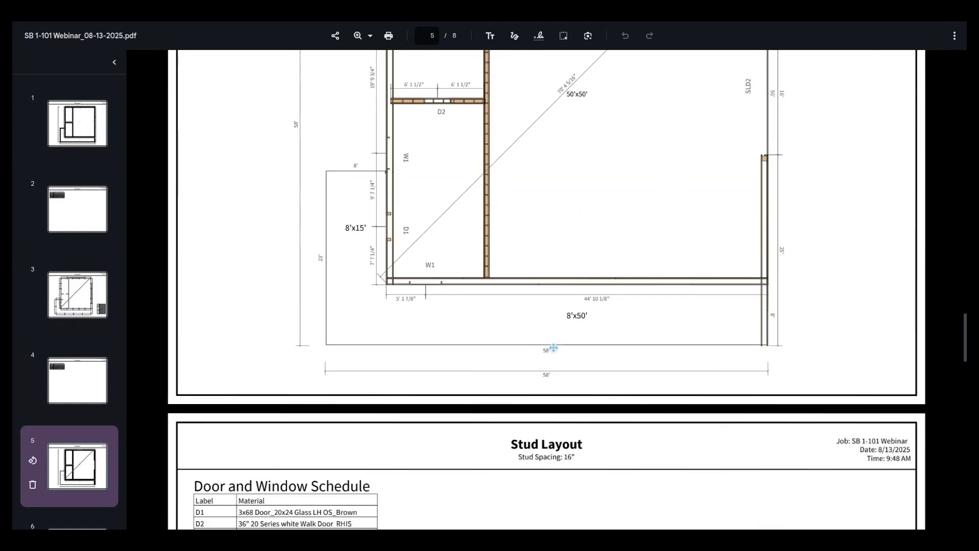
pyautogui.scroll(-11, 573, 308)
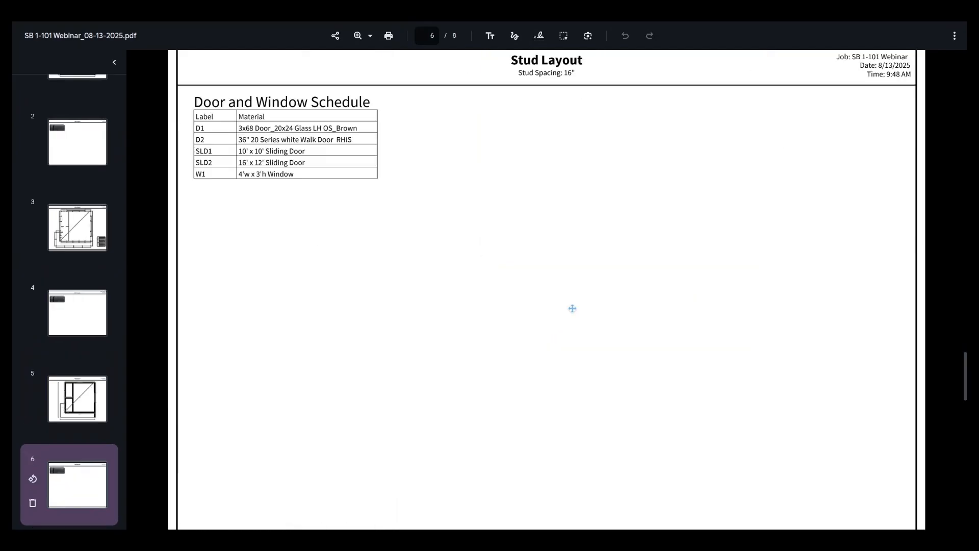
# - Examine the Wall Layout plan on page 7, checking the EXT and INT wall labels against the walls of the 50'x50' building
pyautogui.scroll(-12, 572, 308)
pyautogui.scroll(-3, 572, 311)
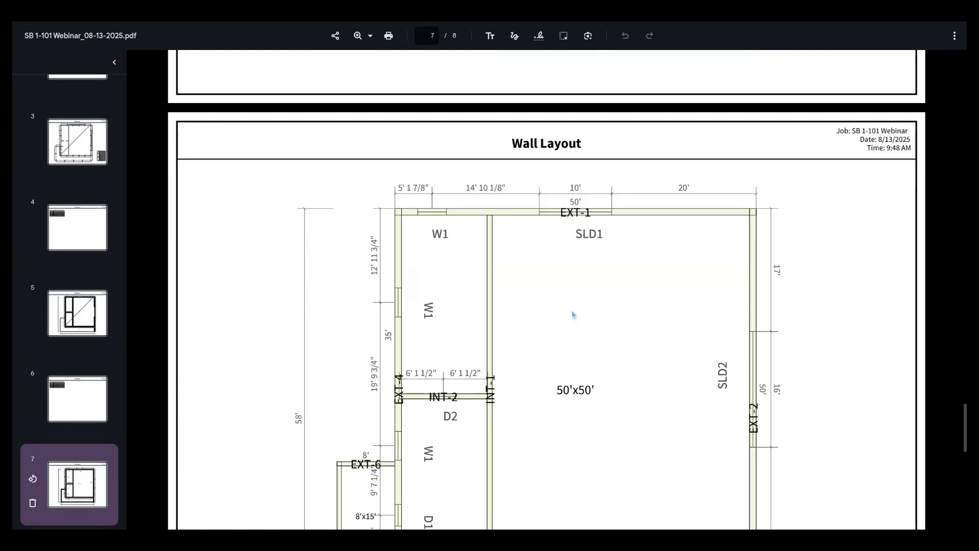
pyautogui.scroll(-1, 582, 327)
pyautogui.scroll(-3, 599, 352)
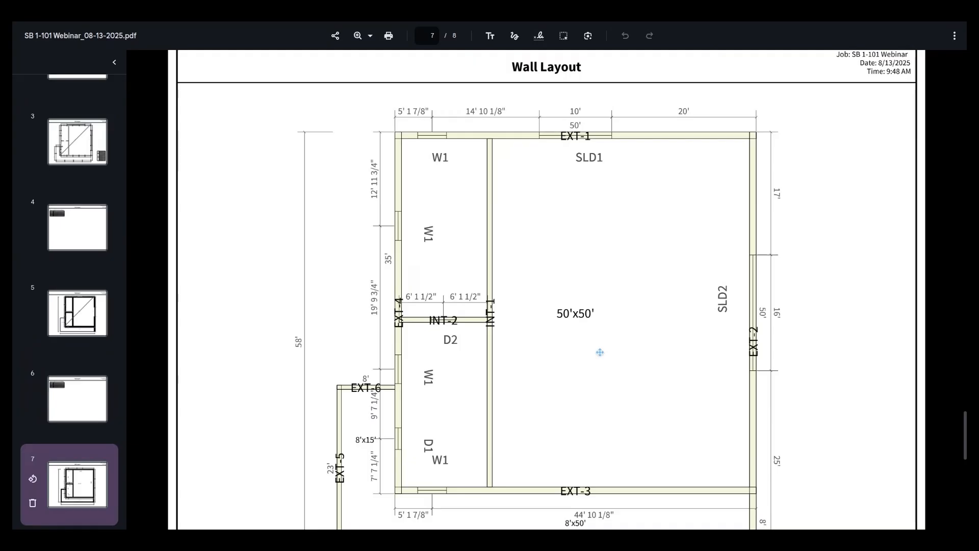
pyautogui.scroll(-1, 599, 353)
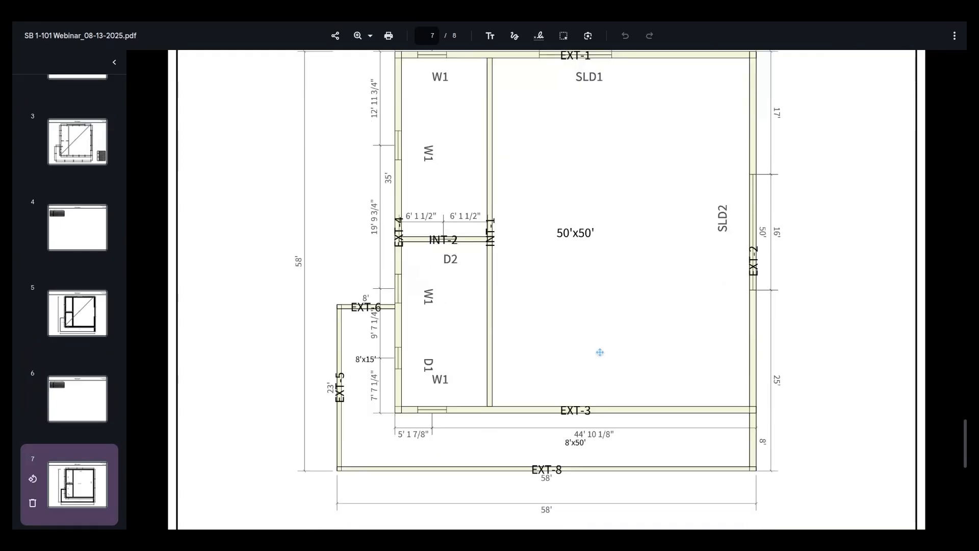
pyautogui.scroll(-1, 647, 439)
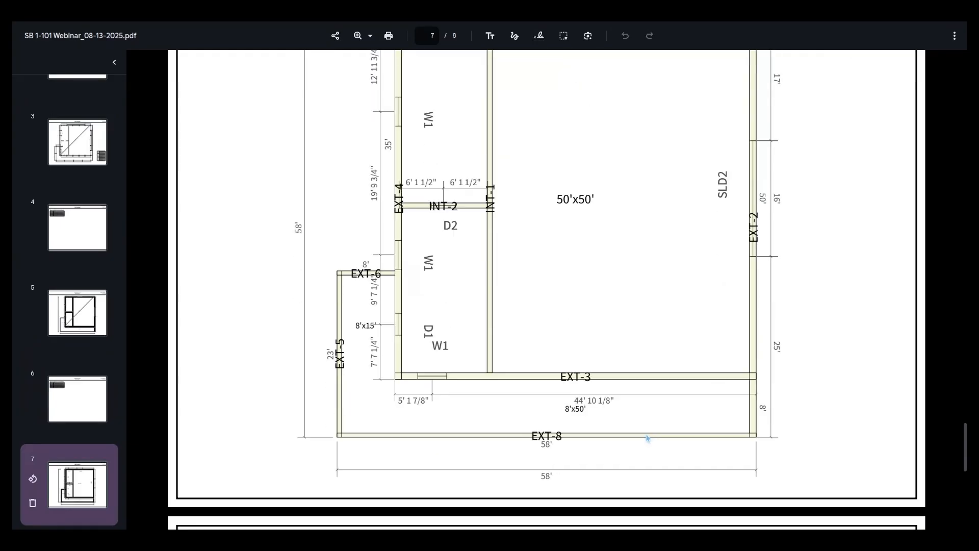
pyautogui.scroll(2, 646, 437)
pyautogui.scroll(5, 780, 417)
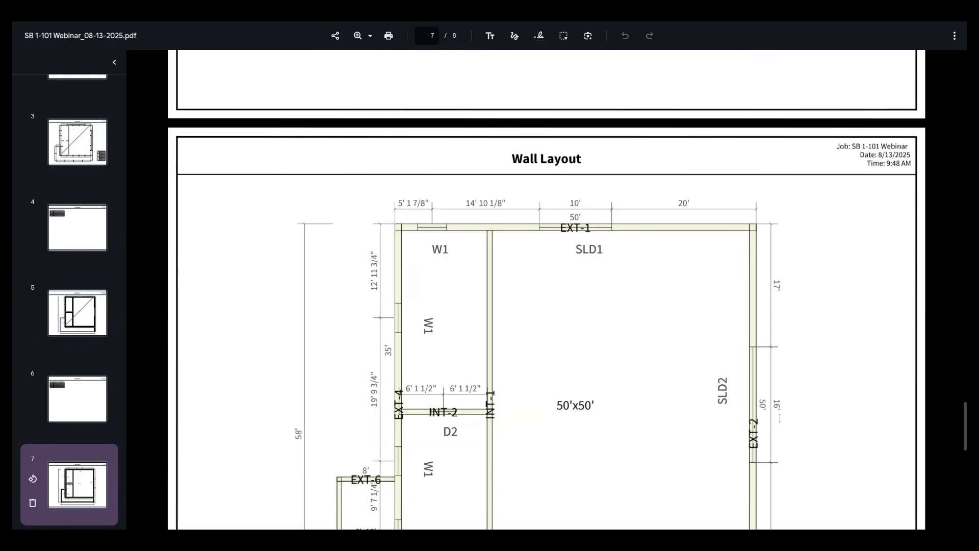
# - Review the labeled walls around the 8'x15' and 8'x50' areas on page 7, and the Door and Window Schedule on page 8
pyautogui.scroll(-1, 780, 418)
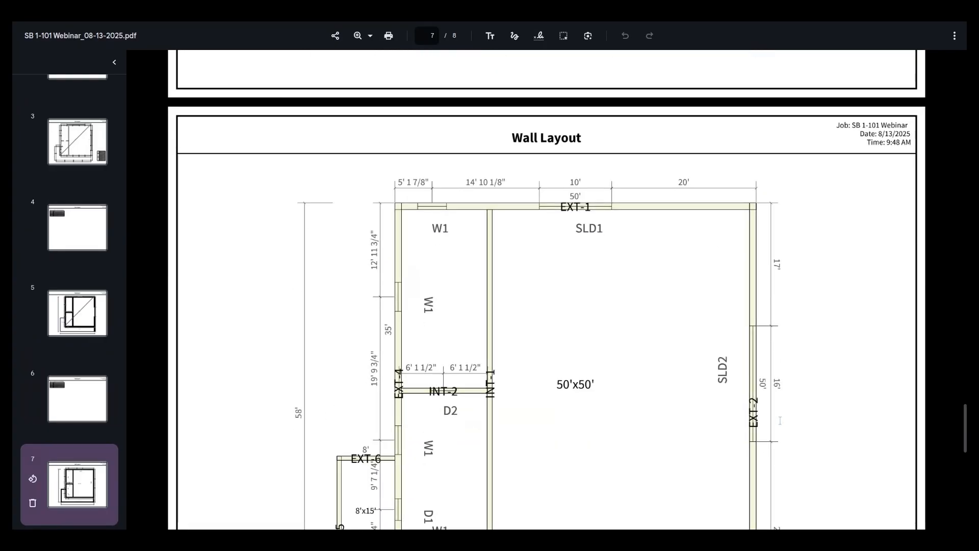
pyautogui.scroll(-2, 779, 421)
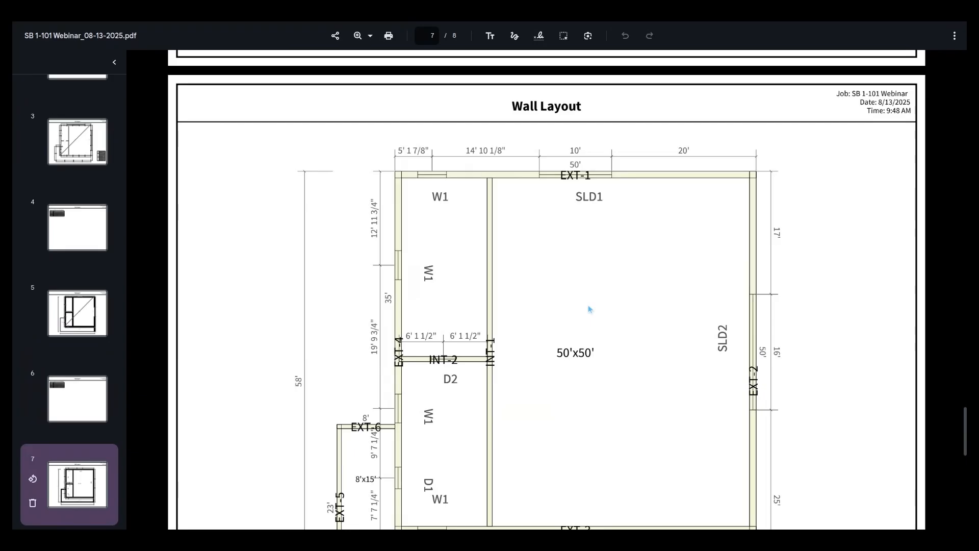
pyautogui.scroll(-1, 589, 309)
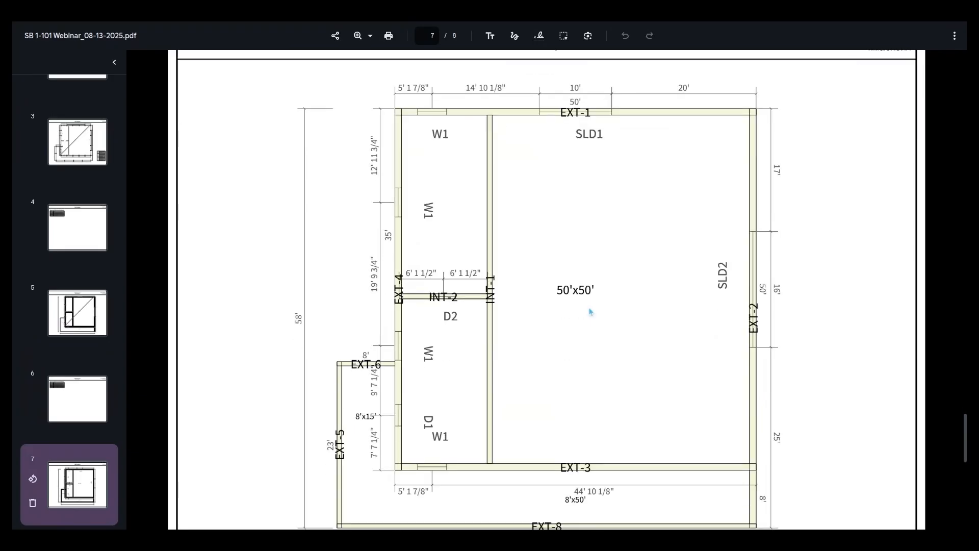
pyautogui.scroll(-2, 590, 311)
pyautogui.scroll(-1, 546, 355)
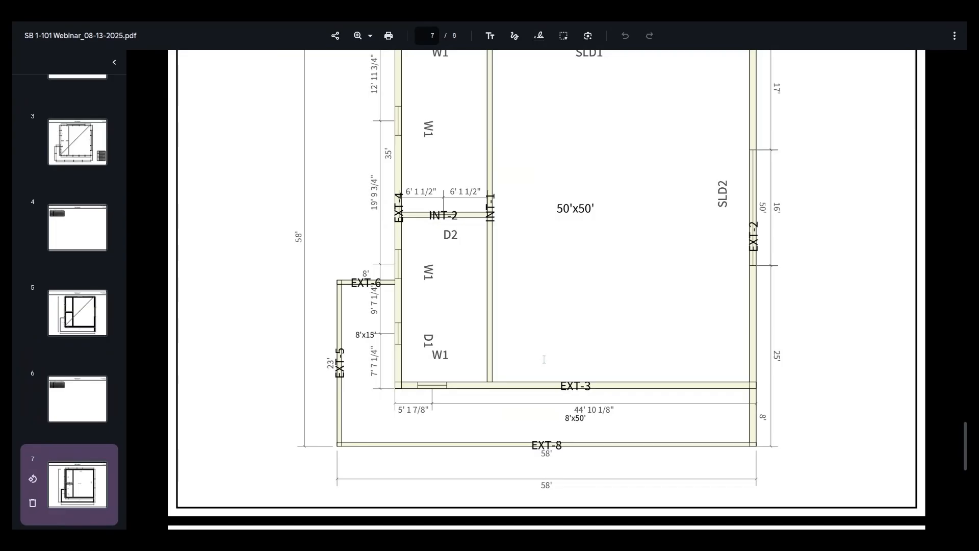
pyautogui.scroll(-2, 550, 357)
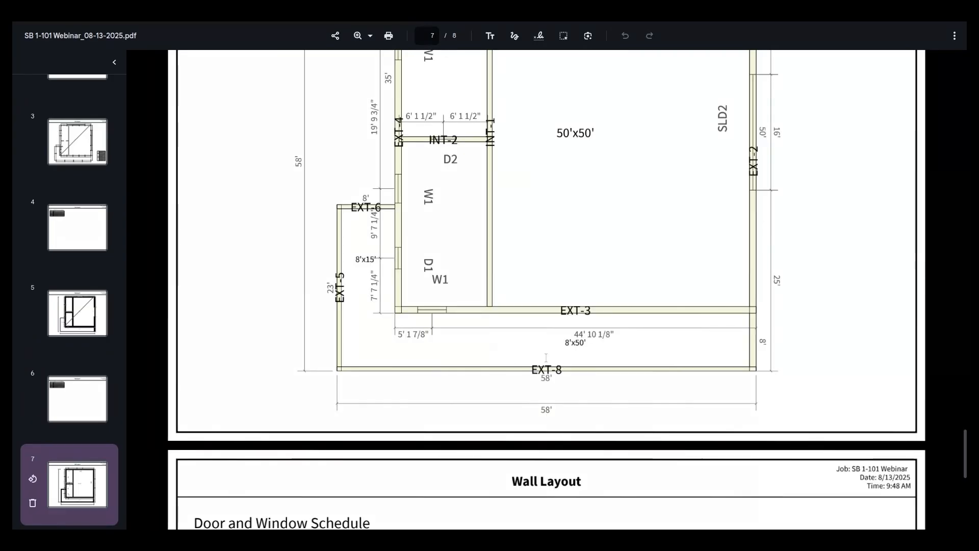
pyautogui.scroll(4, 549, 357)
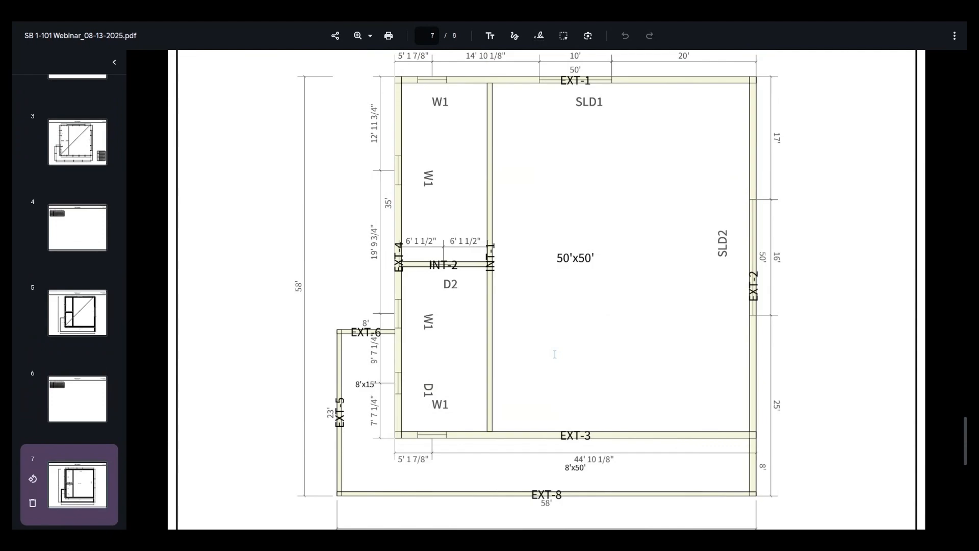
pyautogui.scroll(-2, 548, 351)
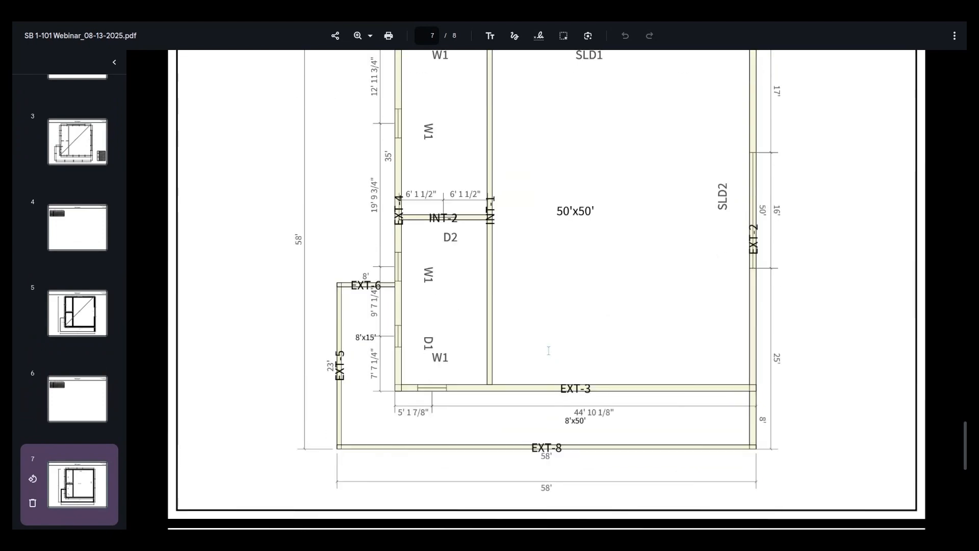
pyautogui.scroll(-6, 549, 350)
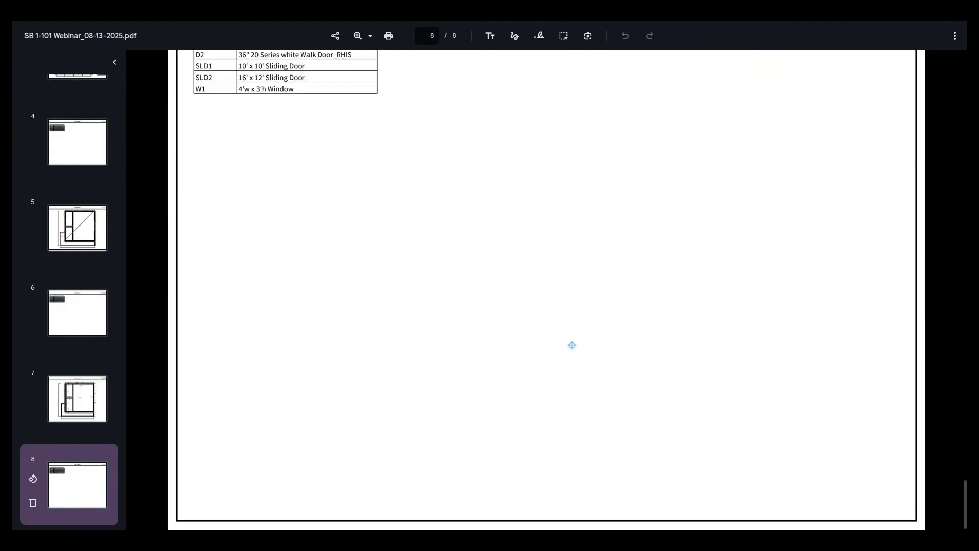
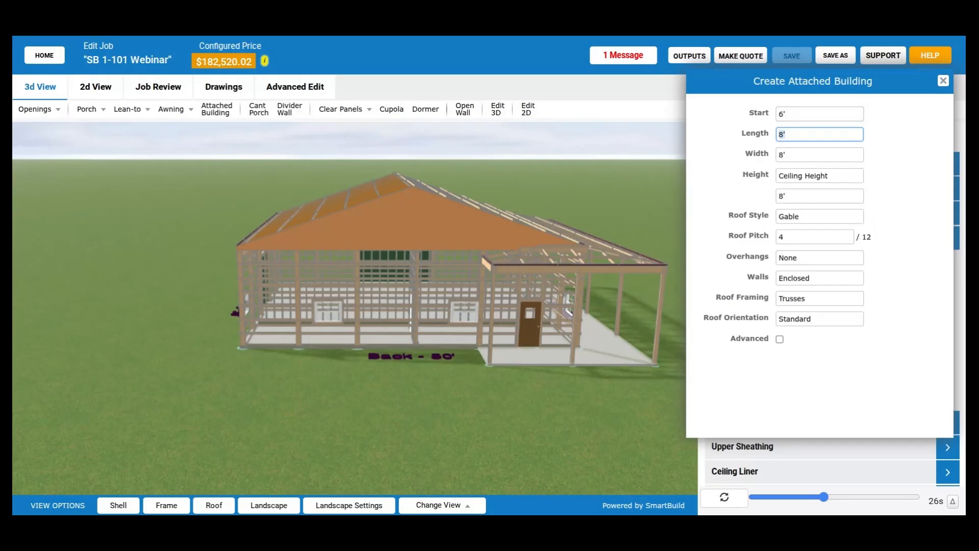
# - Place an enclosed 8' by 8' gable attached building on the back wall, with a 6' start and 8' ceiling height
pyautogui.click(282, 334)
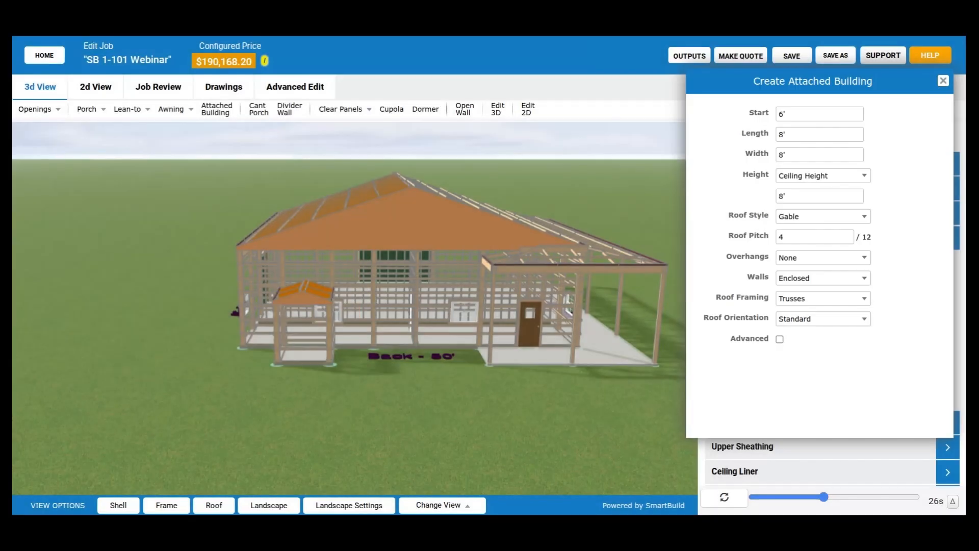
pyautogui.moveTo(348, 351); pyautogui.dragTo(392, 378)
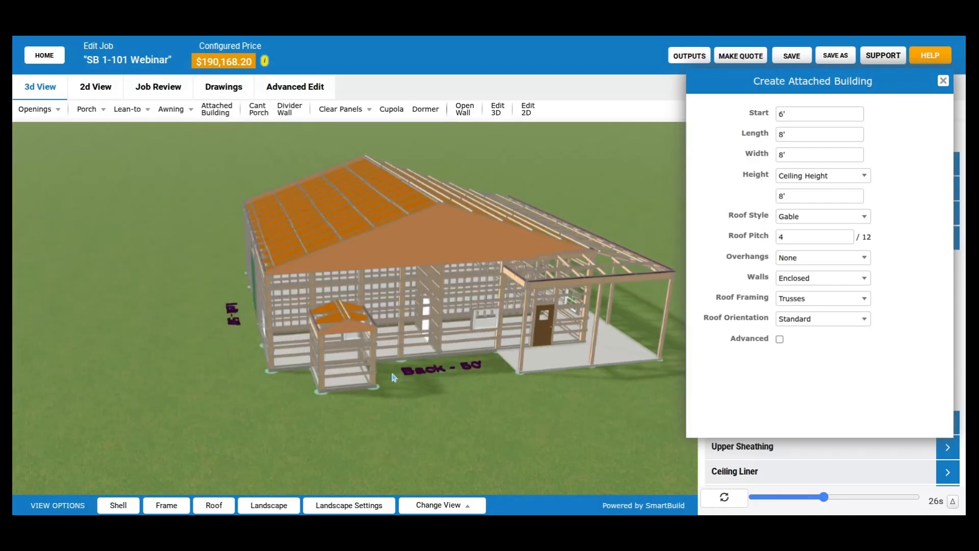
pyautogui.scroll(5, 394, 377)
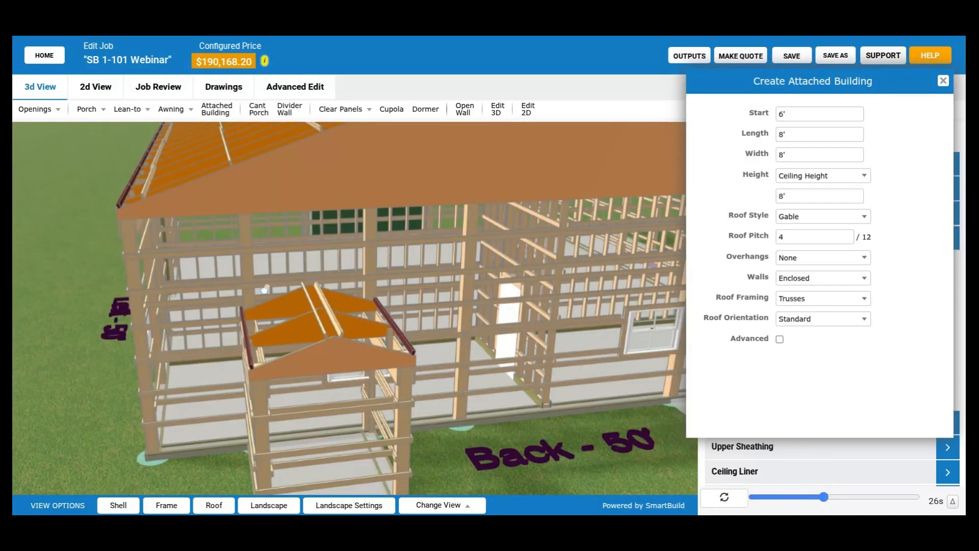
pyautogui.scroll(3, 265, 289)
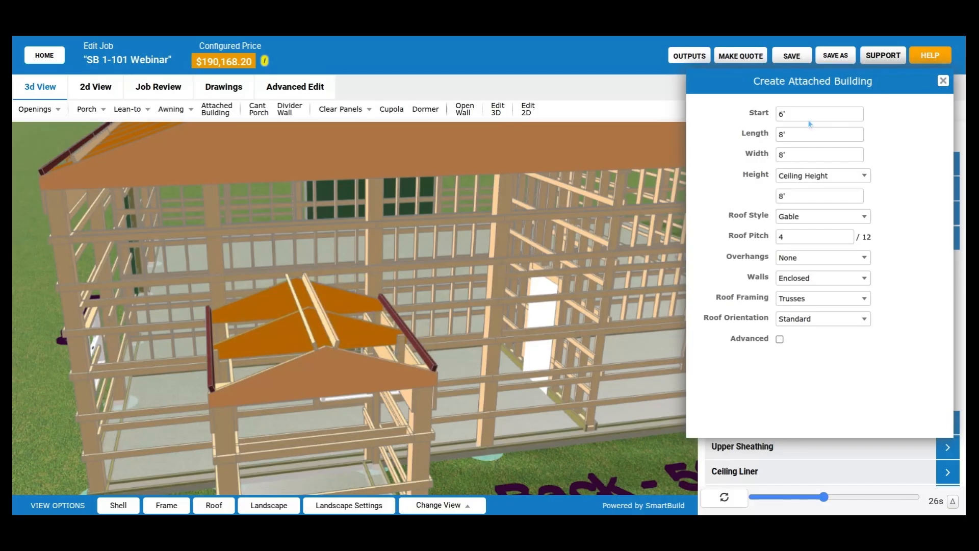
pyautogui.click(805, 112)
pyautogui.write('11')
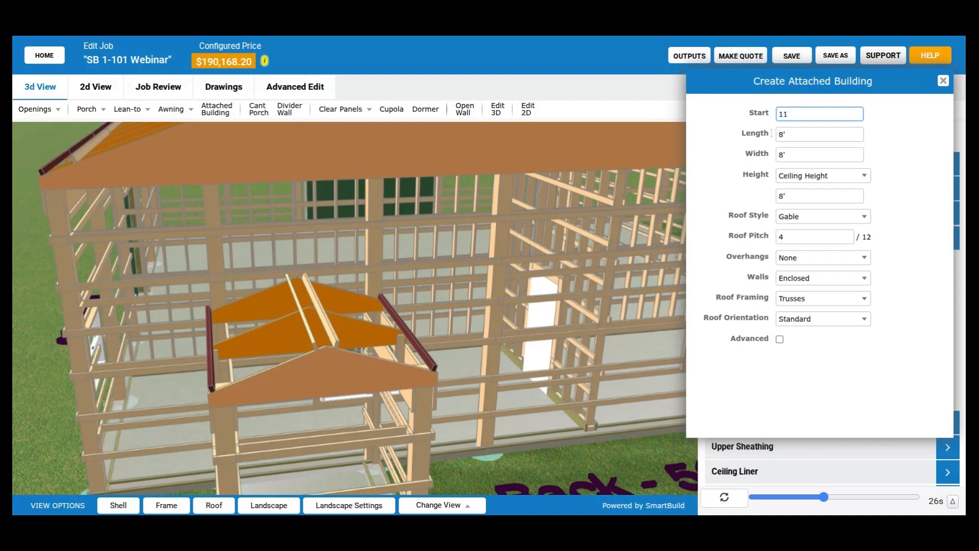
pyautogui.click(740, 387)
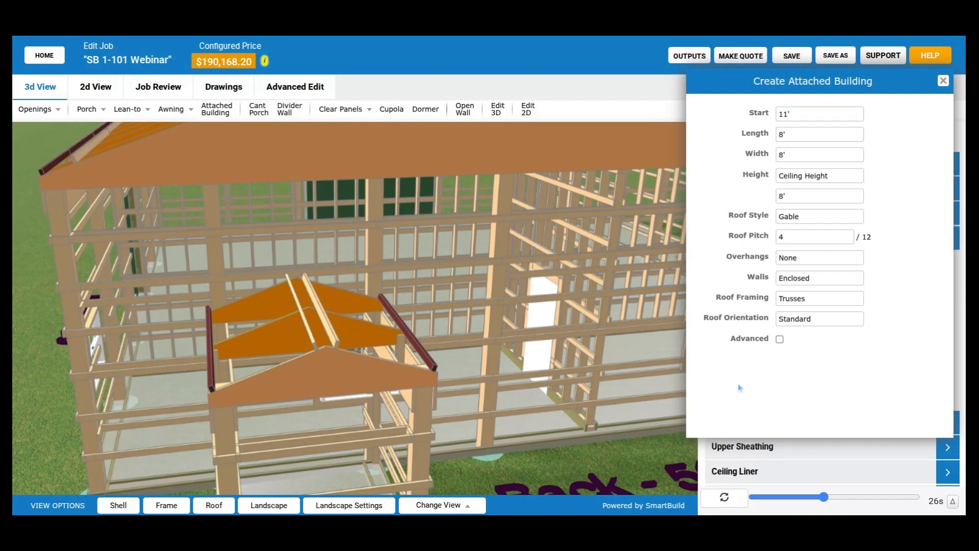
# - Set the start of the existing attached building on the back wall to 11' and apply the edit
pyautogui.click(310, 332)
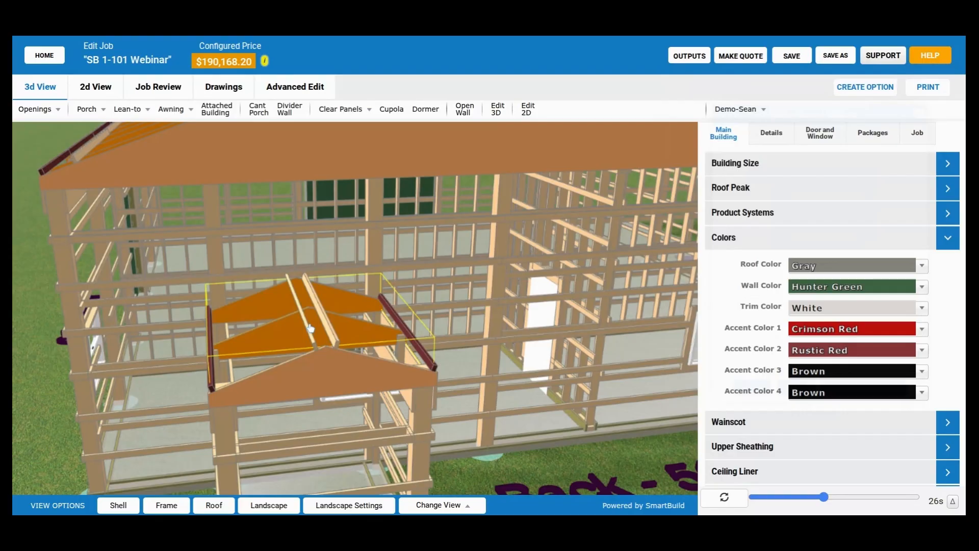
pyautogui.doubleClick(310, 328)
pyautogui.doubleClick(785, 115)
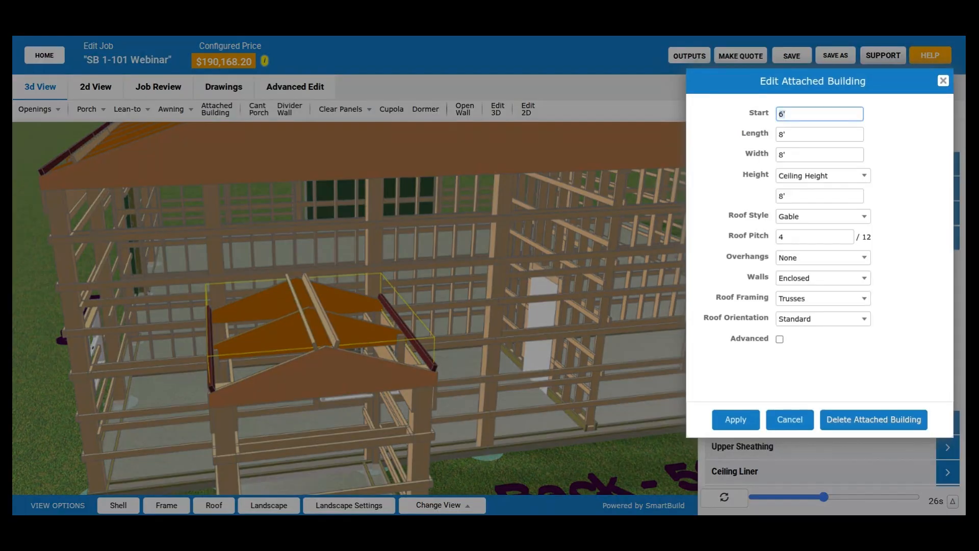
pyautogui.write('11')
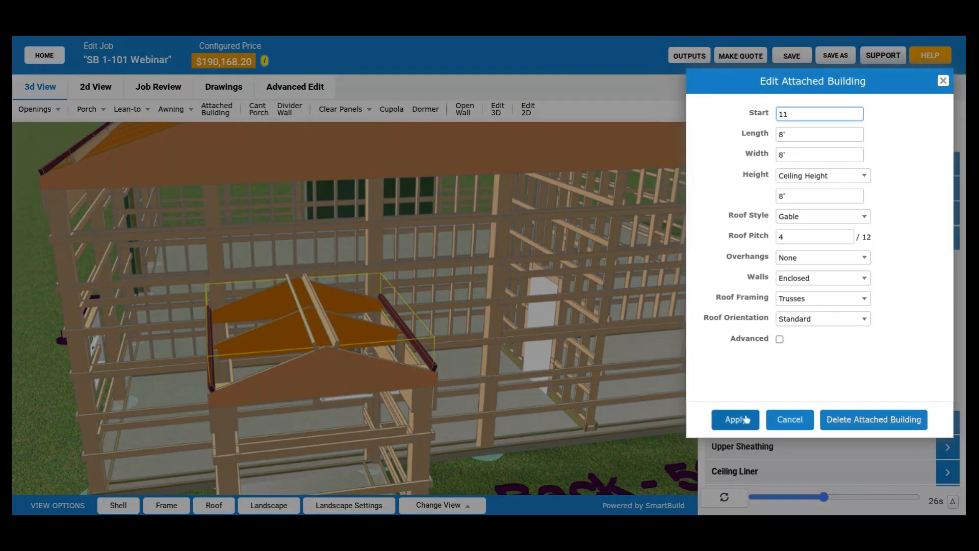
pyautogui.click(739, 419)
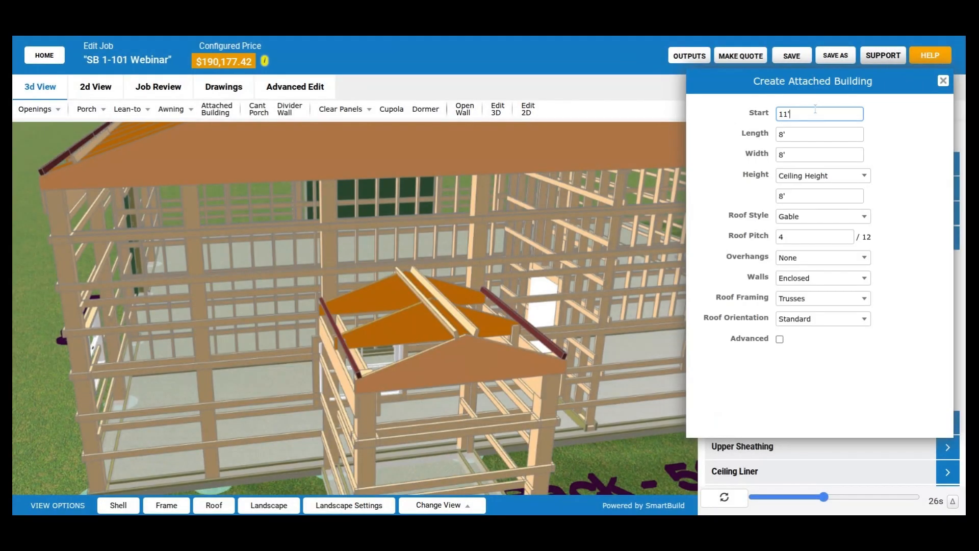
pyautogui.doubleClick(815, 109)
pyautogui.write('6')
pyautogui.press('Tab')
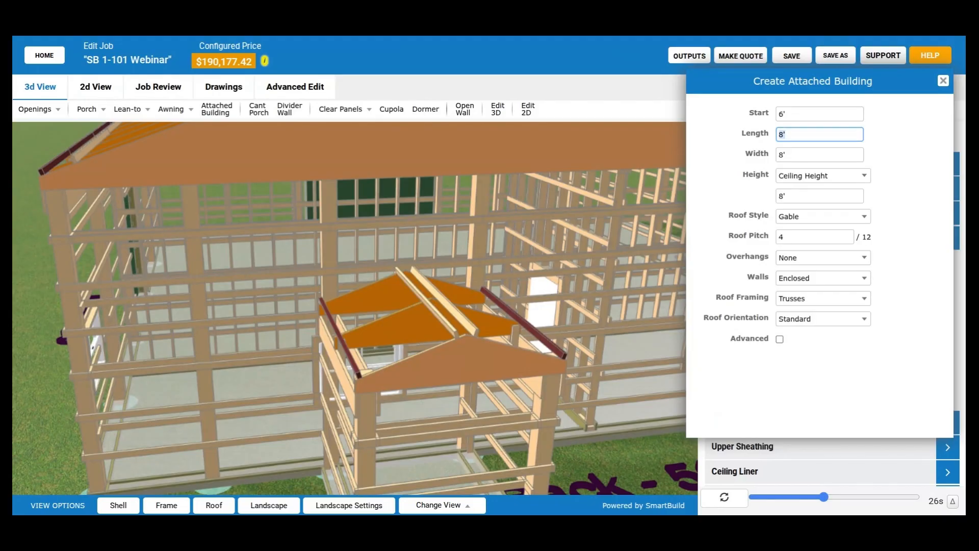
pyautogui.write('15')
pyautogui.press('Tab')
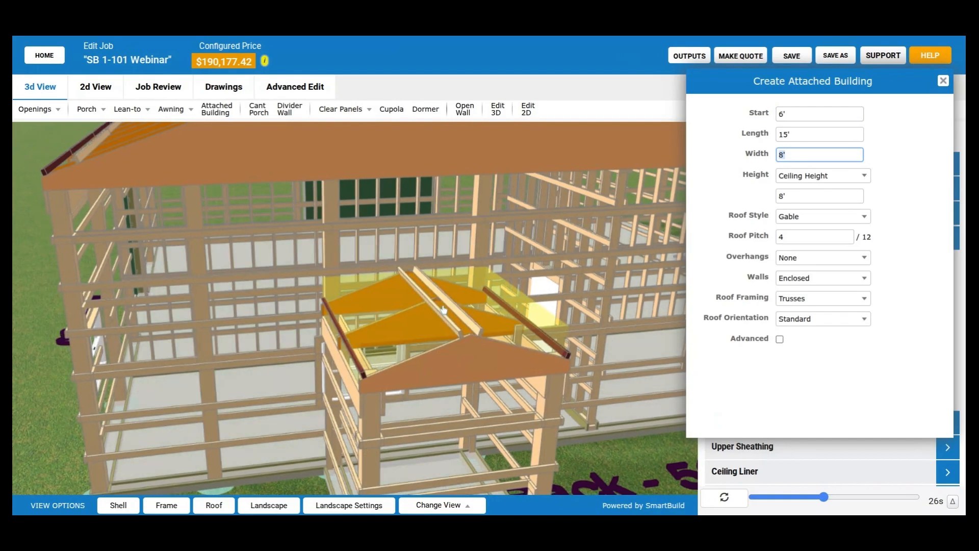
# - Set the length of the existing attached building on the back wall to 15' and apply the edit
pyautogui.click(443, 309)
pyautogui.doubleClick(443, 310)
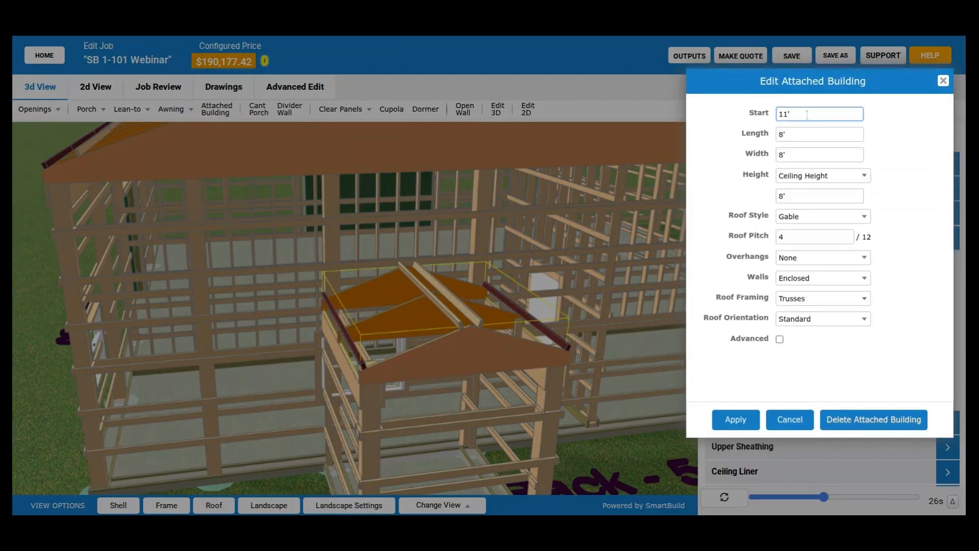
pyautogui.press('Tab')
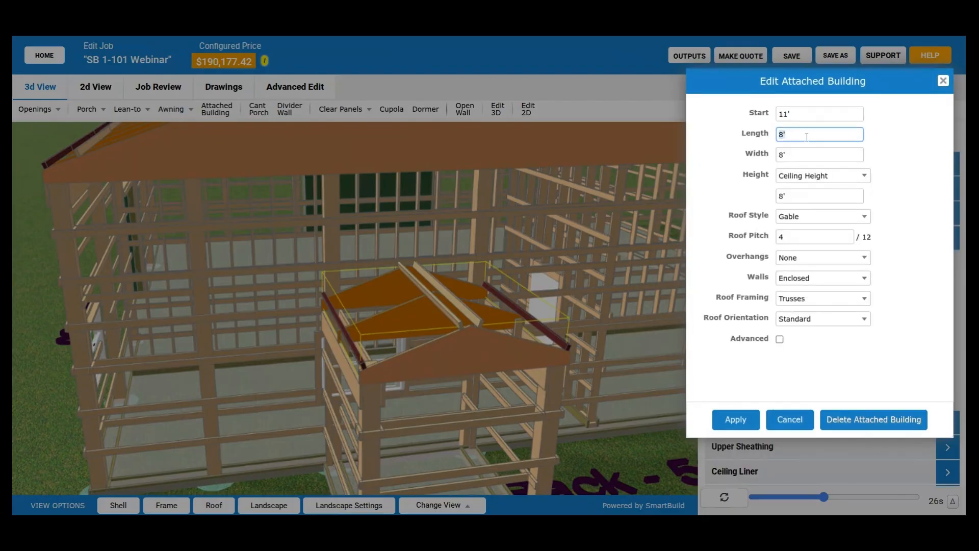
pyautogui.write('15')
pyautogui.click(740, 420)
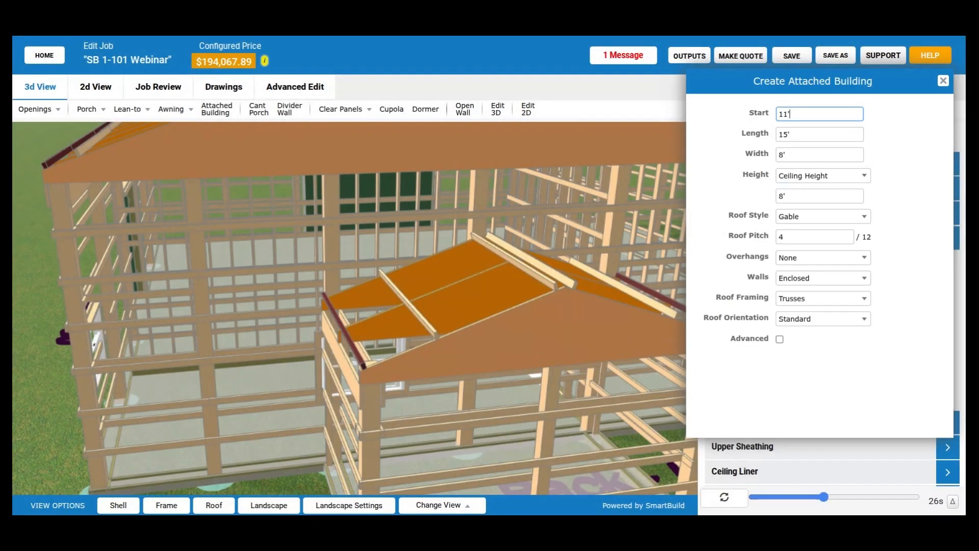
# - Place a second enclosed gable attached building on the left wall, starting at 2', with 15' length and 8' width
pyautogui.scroll(-5, 257, 367)
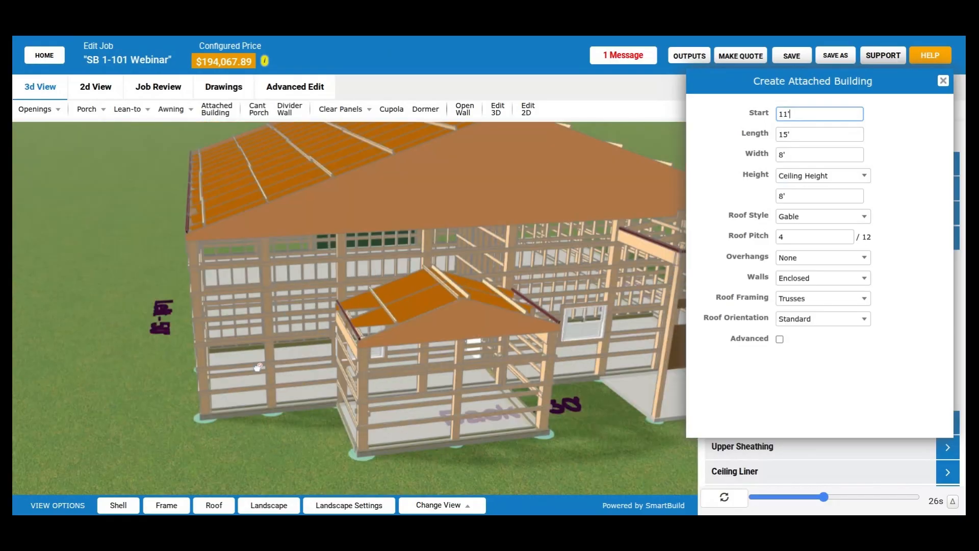
pyautogui.moveTo(258, 367); pyautogui.dragTo(218, 373)
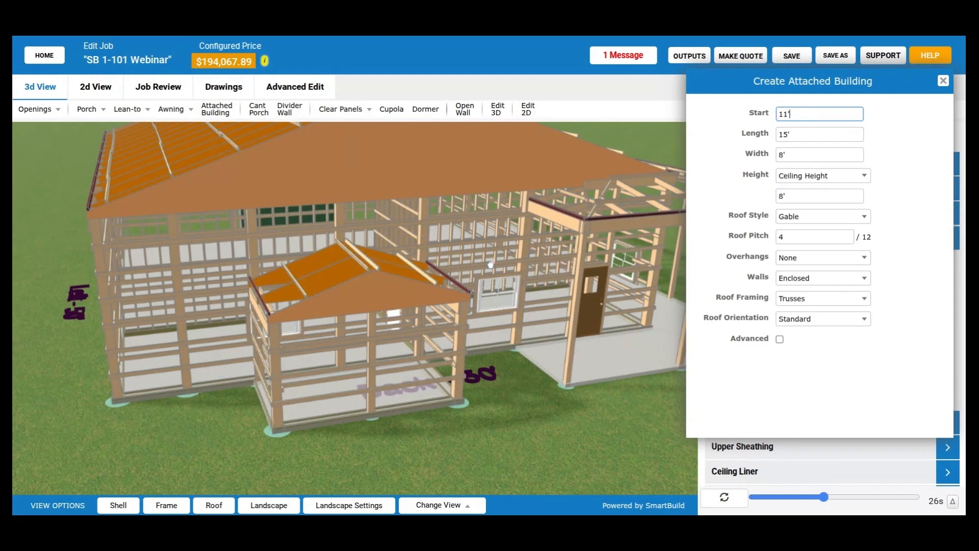
pyautogui.moveTo(491, 264); pyautogui.dragTo(321, 245)
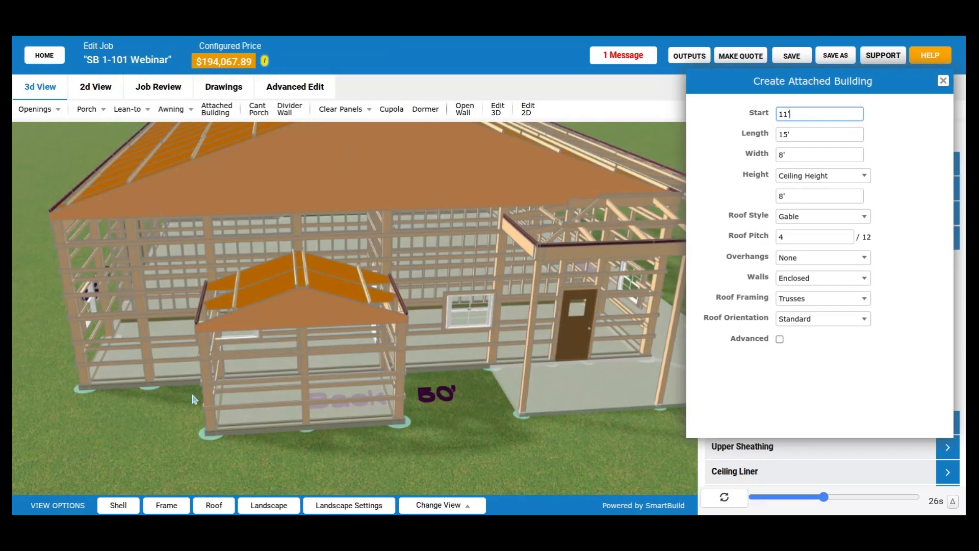
pyautogui.moveTo(195, 400); pyautogui.dragTo(403, 406)
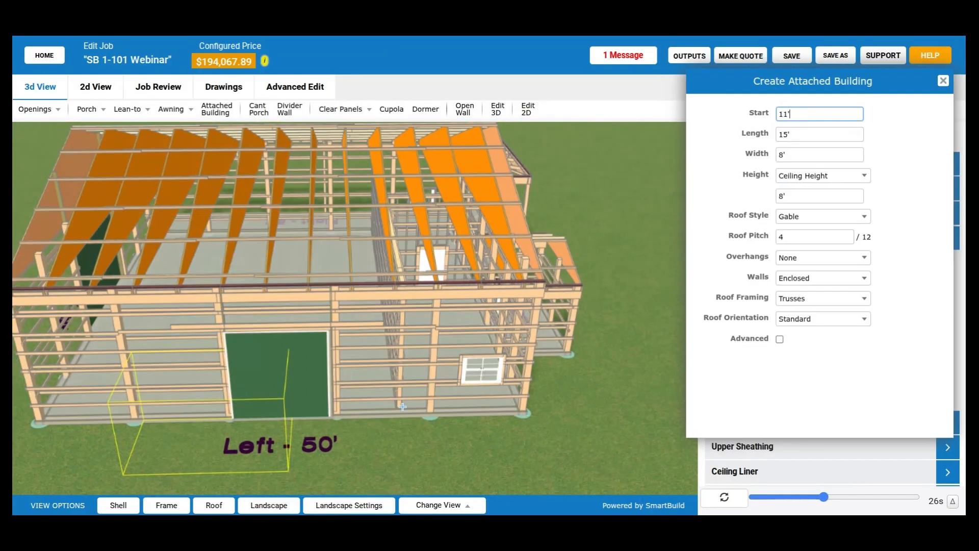
pyautogui.moveTo(402, 407); pyautogui.dragTo(535, 391, button='right')
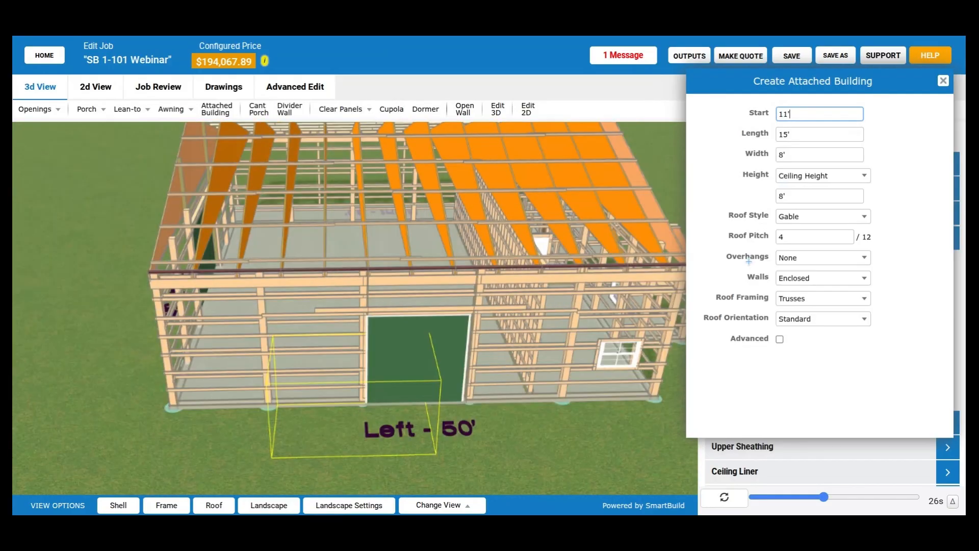
pyautogui.doubleClick(802, 113)
pyautogui.write('2')
pyautogui.press('Tab')
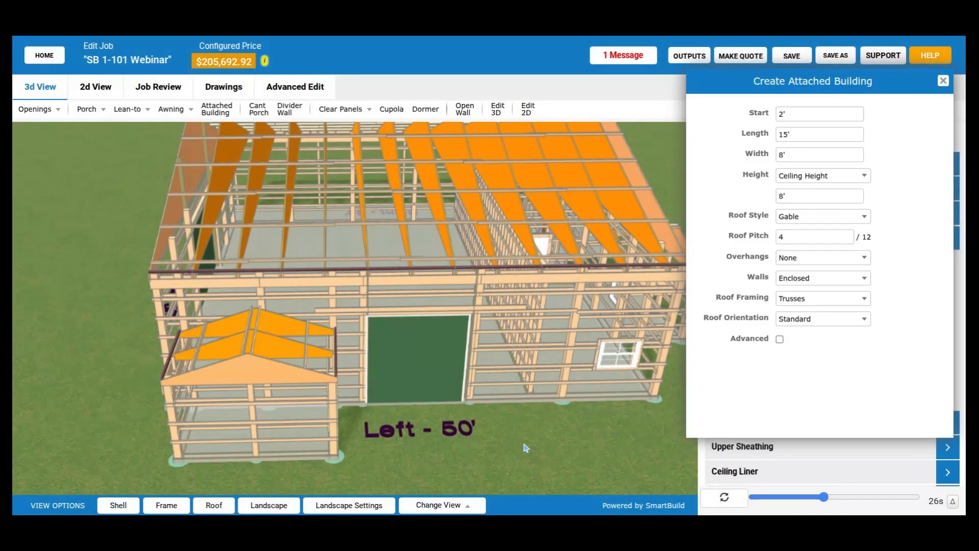
# - Examine the framing of the left-wall attached building and how it meets the main building, from several sides
pyautogui.moveTo(526, 447); pyautogui.dragTo(462, 426)
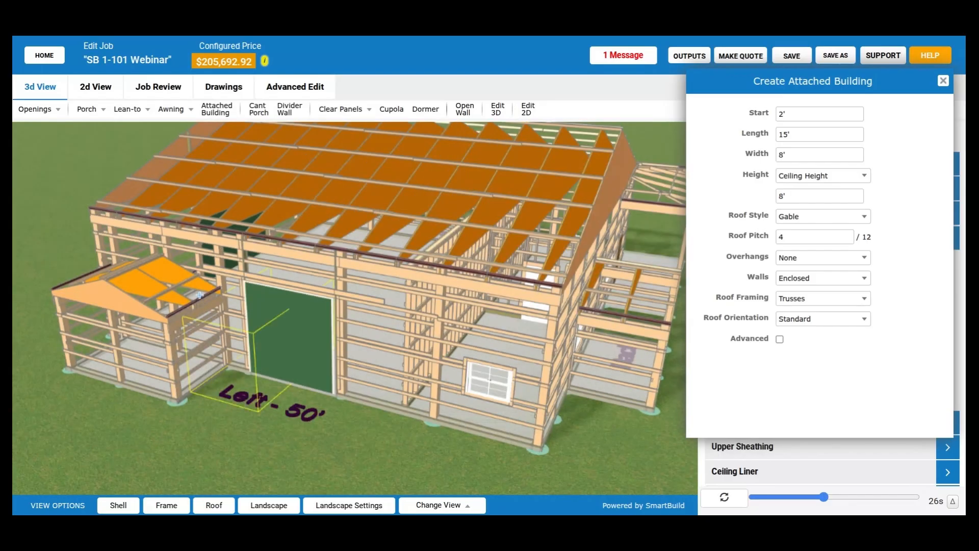
pyautogui.moveTo(220, 316); pyautogui.dragTo(582, 385)
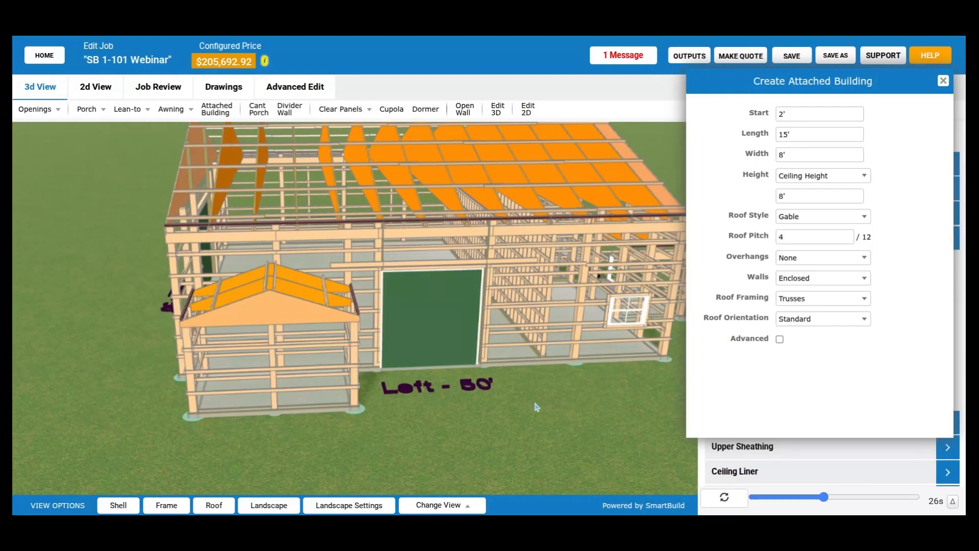
pyautogui.moveTo(536, 406); pyautogui.dragTo(480, 443)
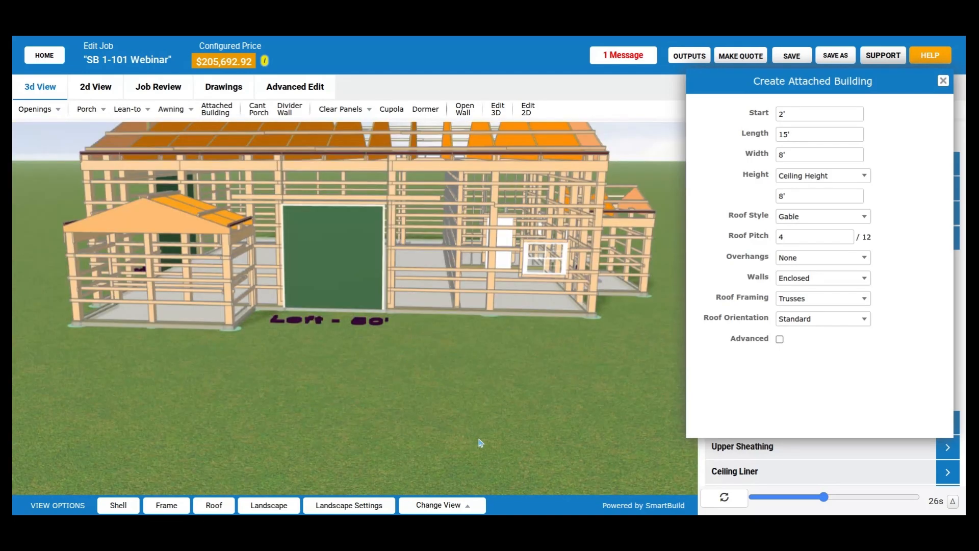
pyautogui.moveTo(480, 443); pyautogui.dragTo(483, 413)
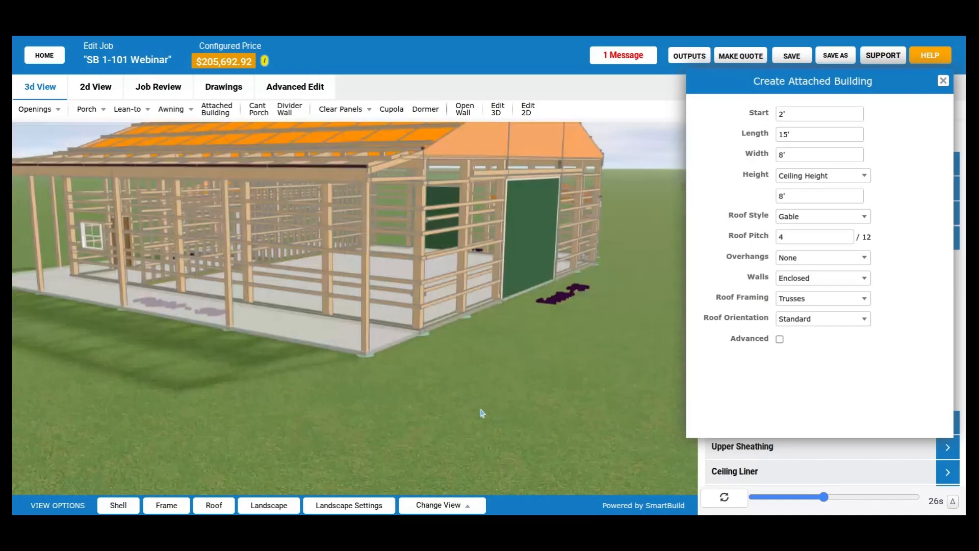
pyautogui.moveTo(482, 413); pyautogui.dragTo(366, 417)
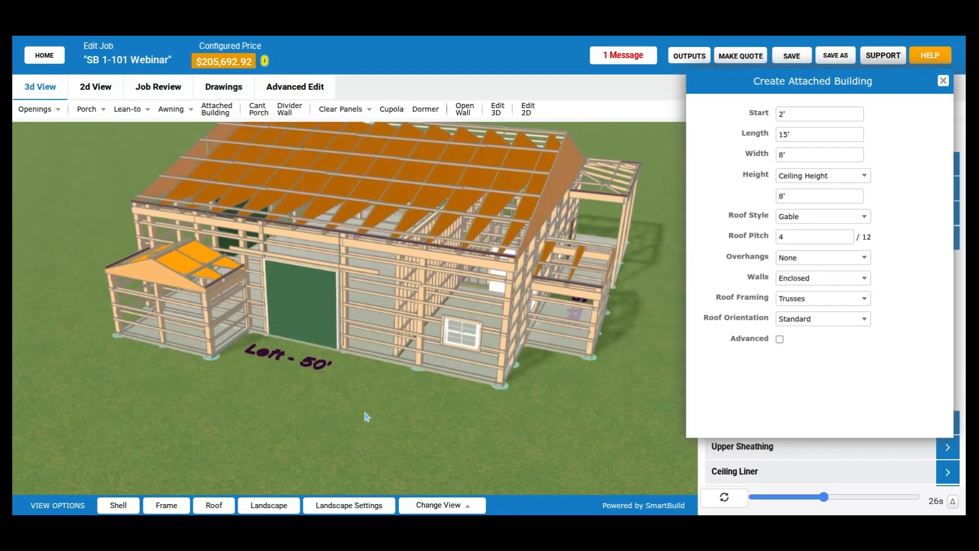
pyautogui.scroll(3, 371, 402)
pyautogui.moveTo(365, 413); pyautogui.dragTo(395, 405)
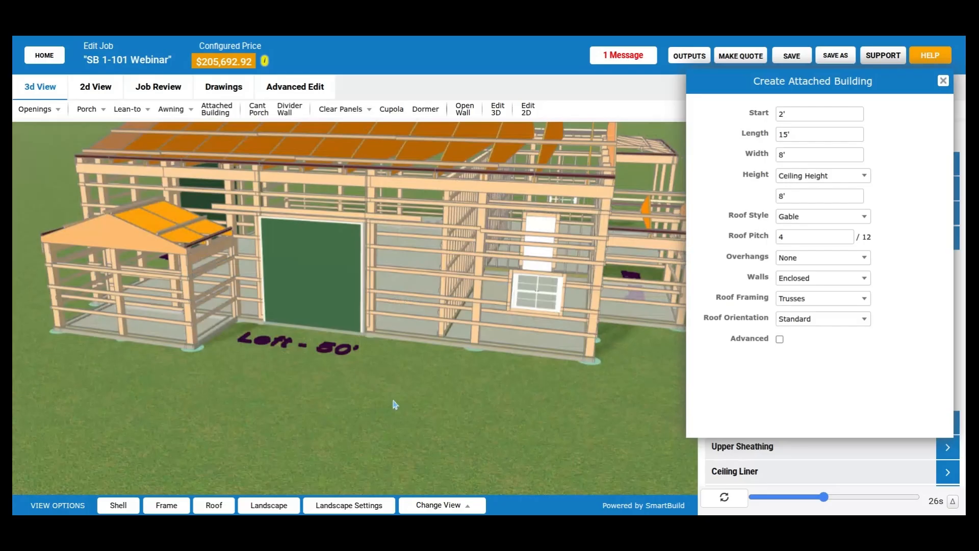
# - Examine the posts and girts close up between the left-wall attached building and the green door opening
pyautogui.scroll(3, 242, 251)
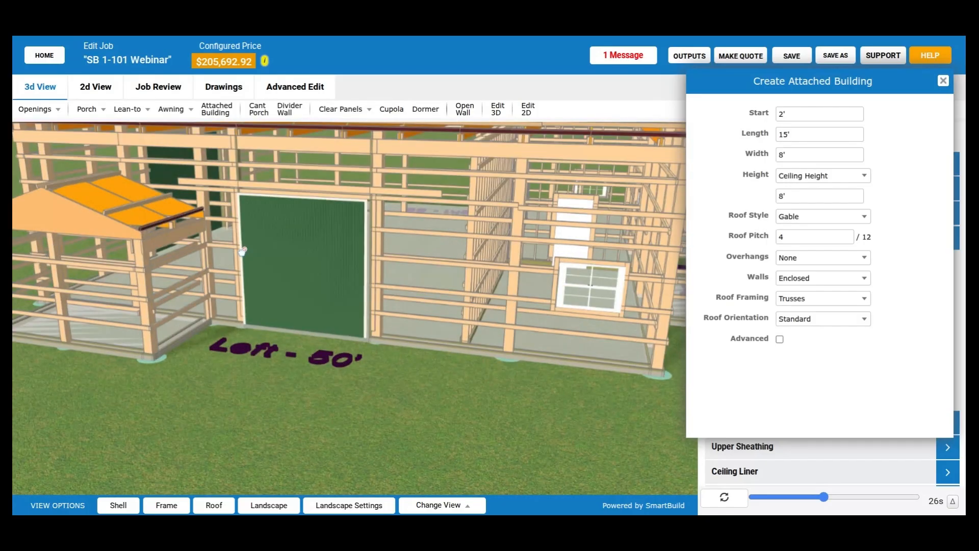
pyautogui.scroll(5, 243, 252)
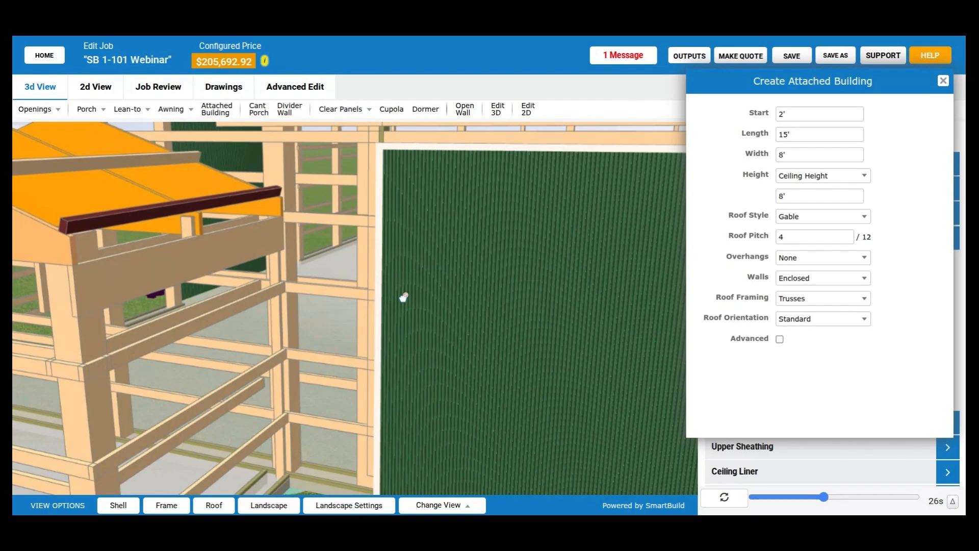
pyautogui.scroll(-5, 403, 297)
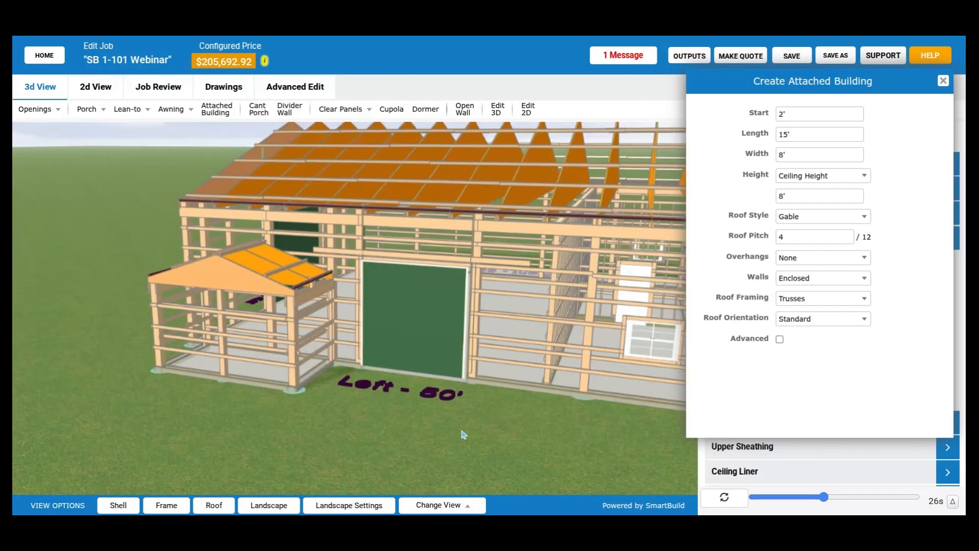
pyautogui.moveTo(463, 433); pyautogui.dragTo(302, 356)
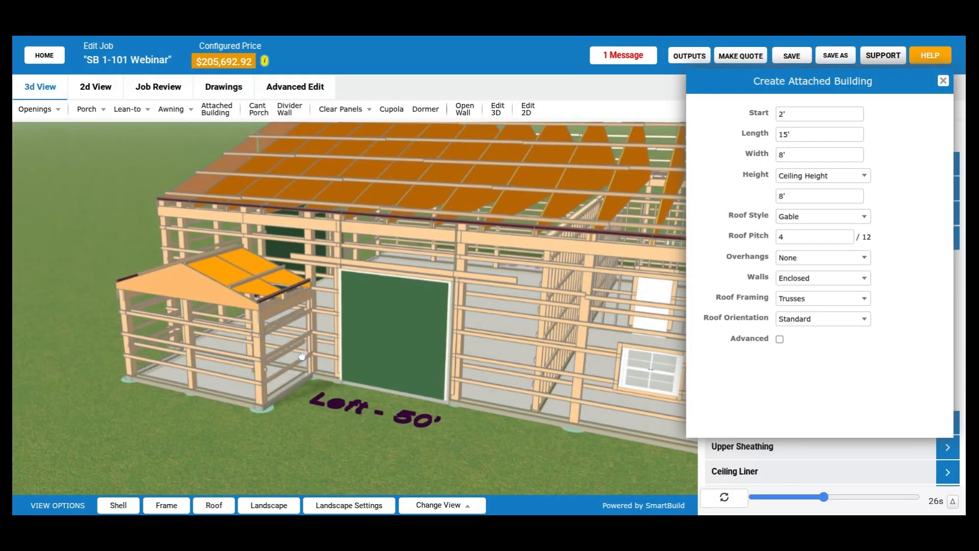
pyautogui.scroll(5, 302, 356)
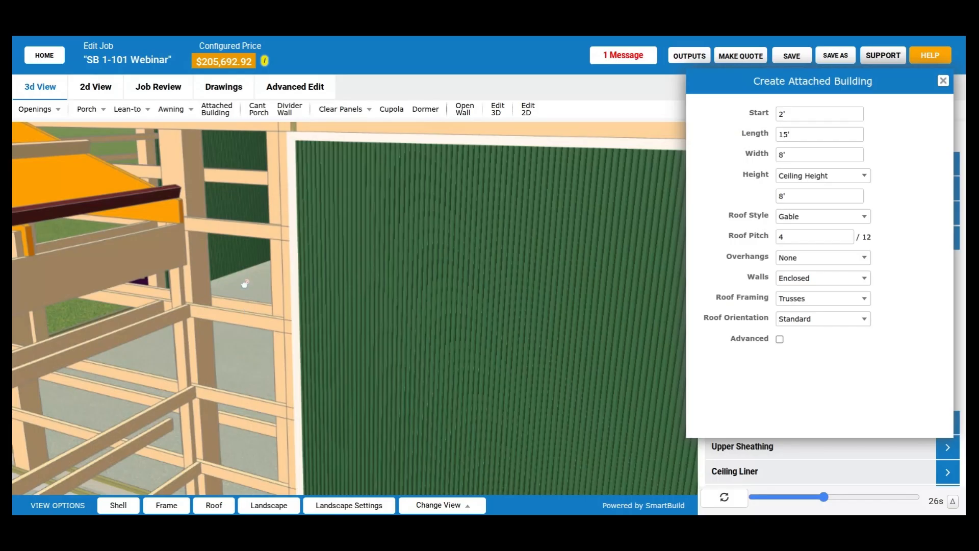
pyautogui.scroll(-3, 244, 284)
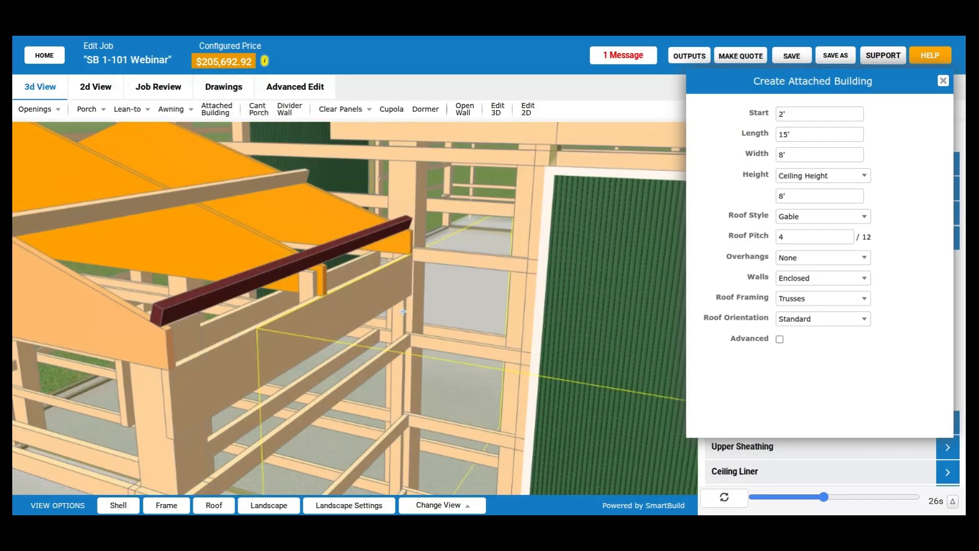
pyautogui.scroll(-2, 410, 307)
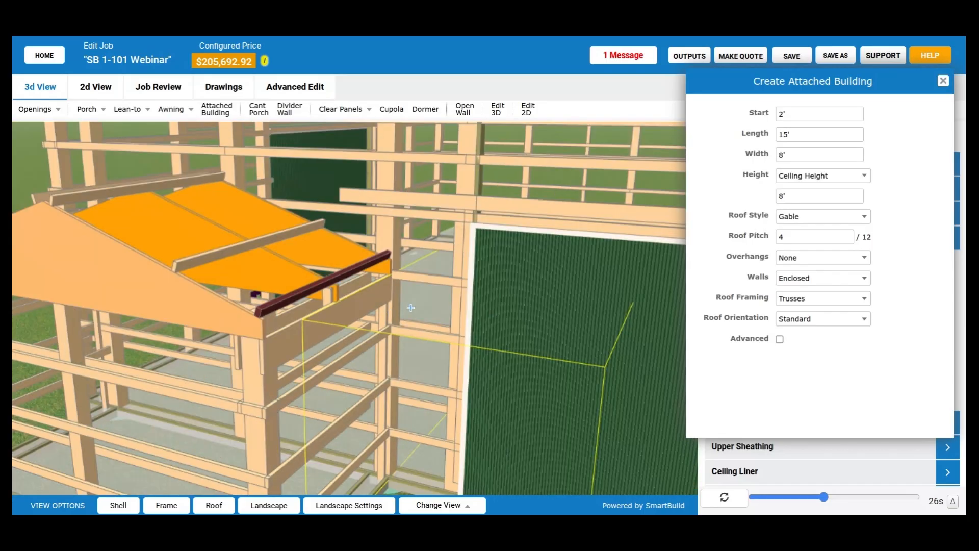
pyautogui.scroll(-3, 410, 307)
pyautogui.scroll(-2, 414, 308)
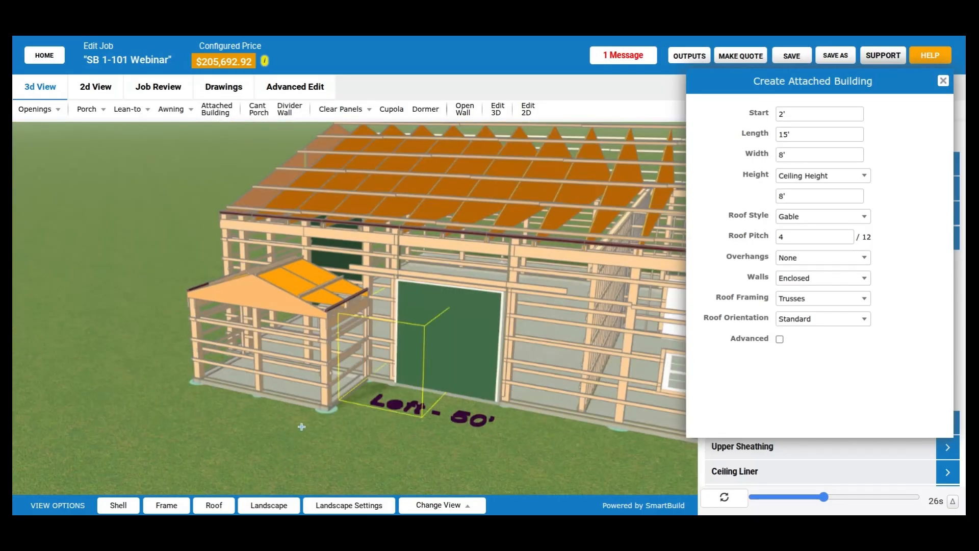
# - Examine from outside and close up how the gable attached building's corner posts, girts and eave meet the left wall
pyautogui.moveTo(338, 449); pyautogui.dragTo(334, 445)
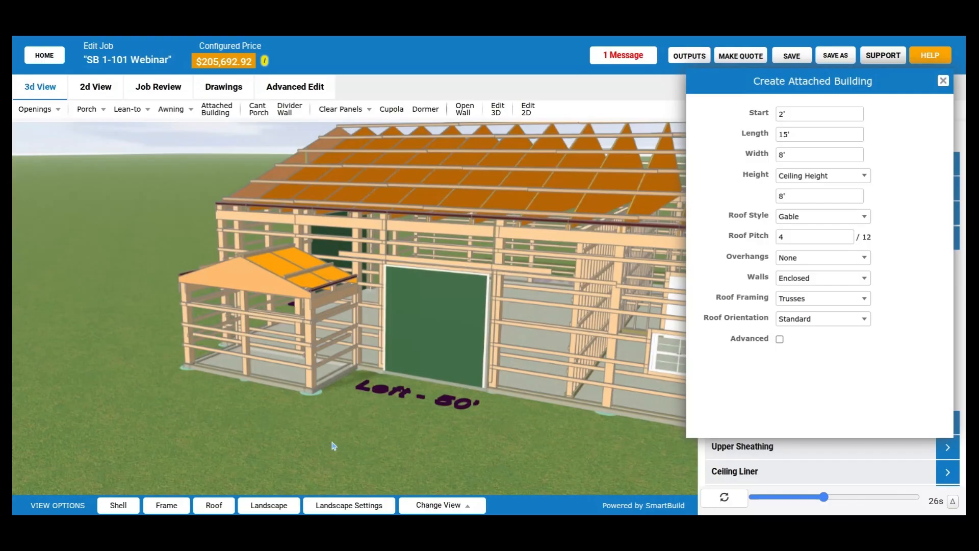
pyautogui.scroll(2, 372, 412)
pyautogui.scroll(5, 364, 459)
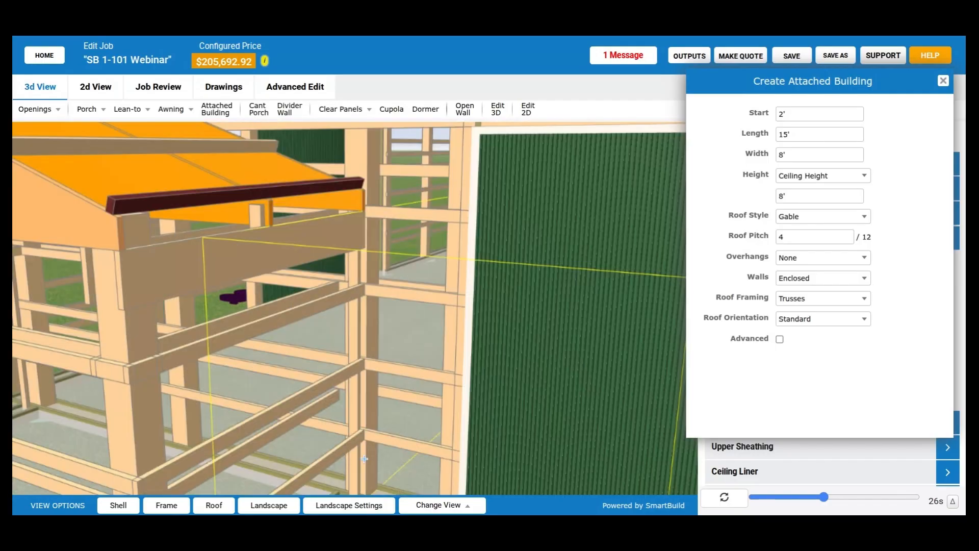
pyautogui.scroll(3, 364, 457)
pyautogui.scroll(-3, 365, 457)
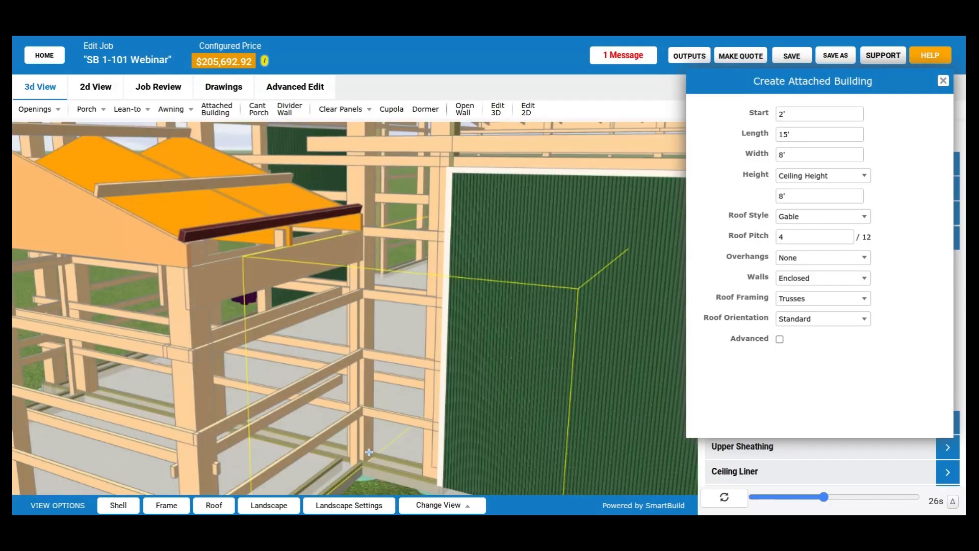
pyautogui.scroll(-5, 369, 452)
pyautogui.scroll(2, 278, 459)
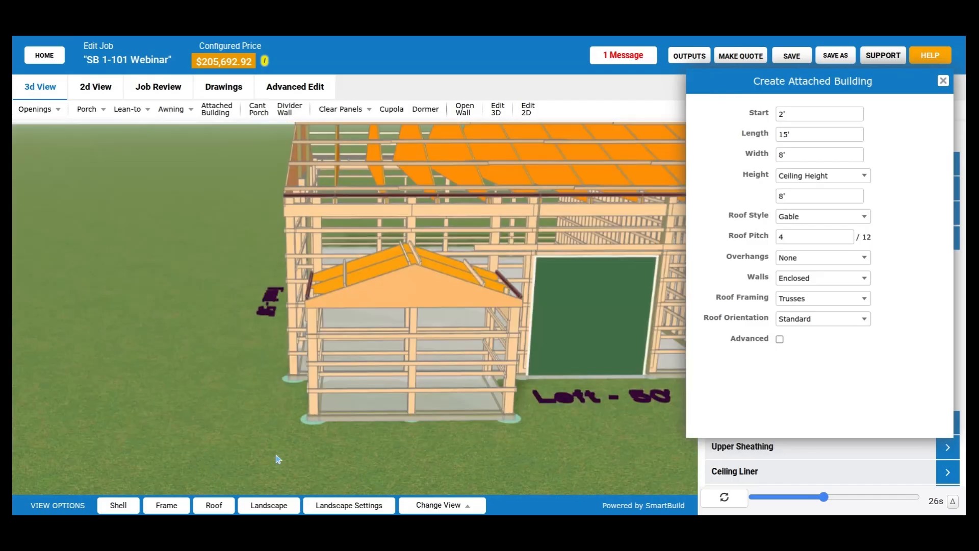
# - Change the roof style of the attached building on the back wall to Shed and apply the edit
pyautogui.moveTo(278, 459); pyautogui.dragTo(216, 421)
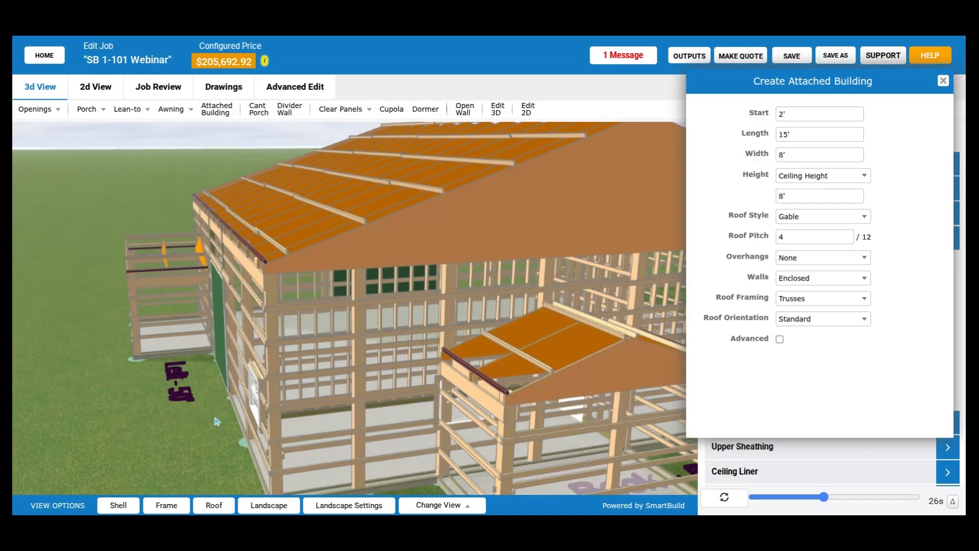
pyautogui.click(564, 330)
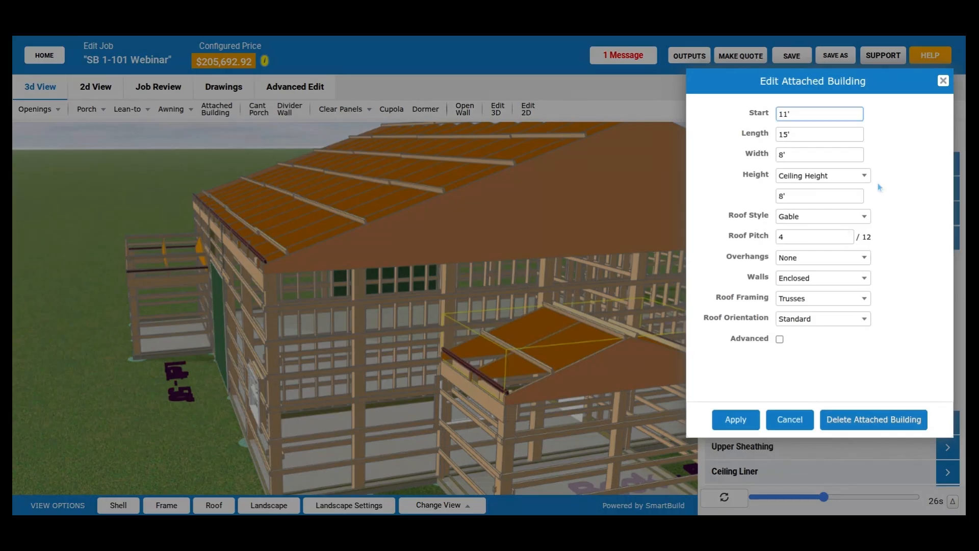
pyautogui.click(827, 218)
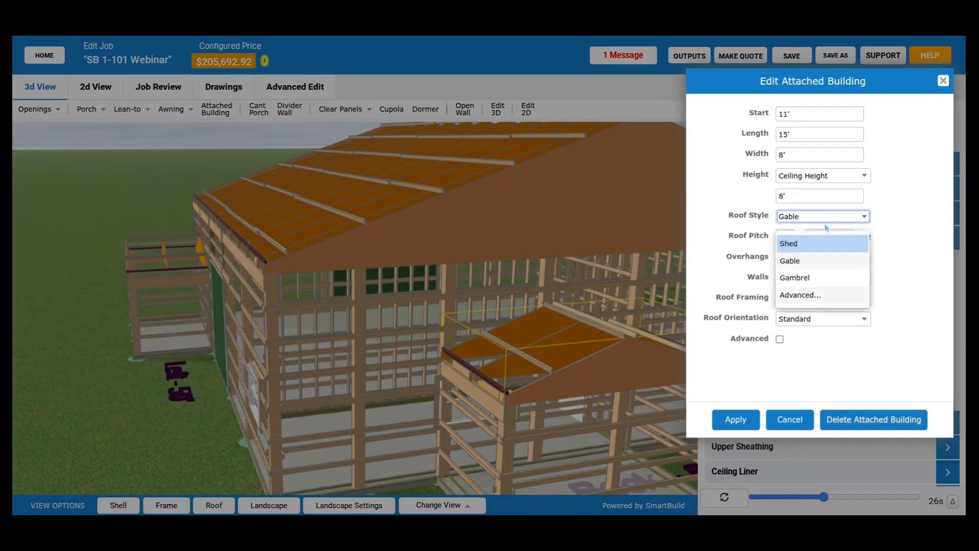
pyautogui.click(798, 243)
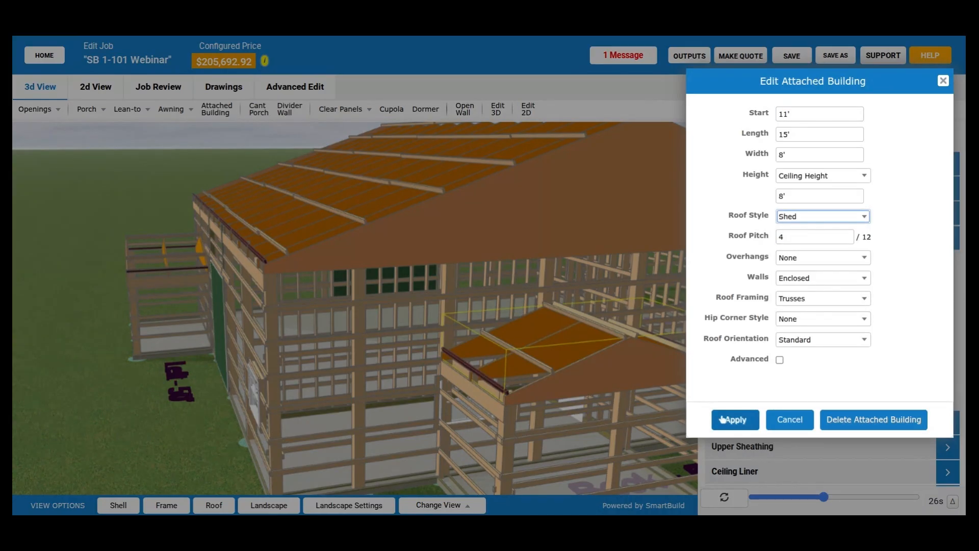
pyautogui.click(723, 419)
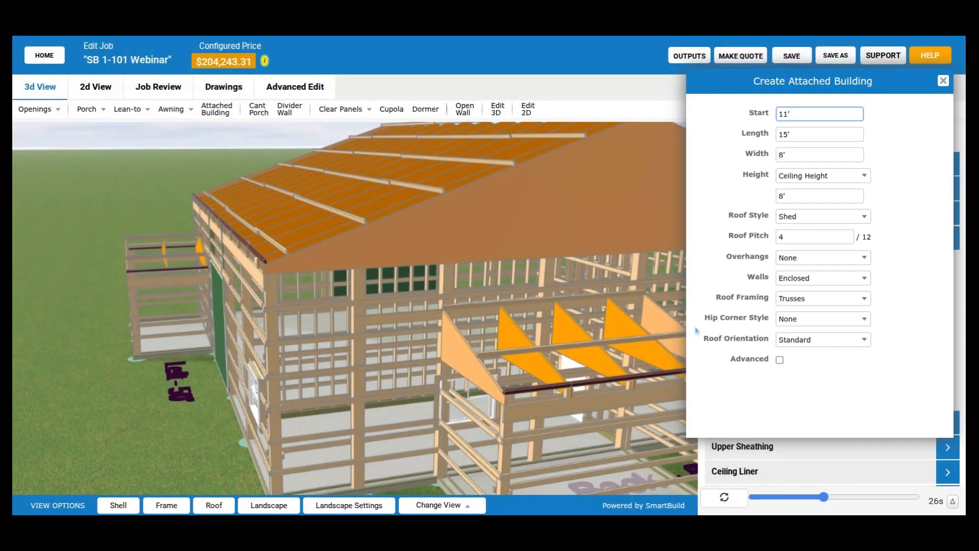
# - Change the roof style of the attached building on the left wall to Shed and apply the edit
pyautogui.moveTo(545, 289); pyautogui.dragTo(474, 340)
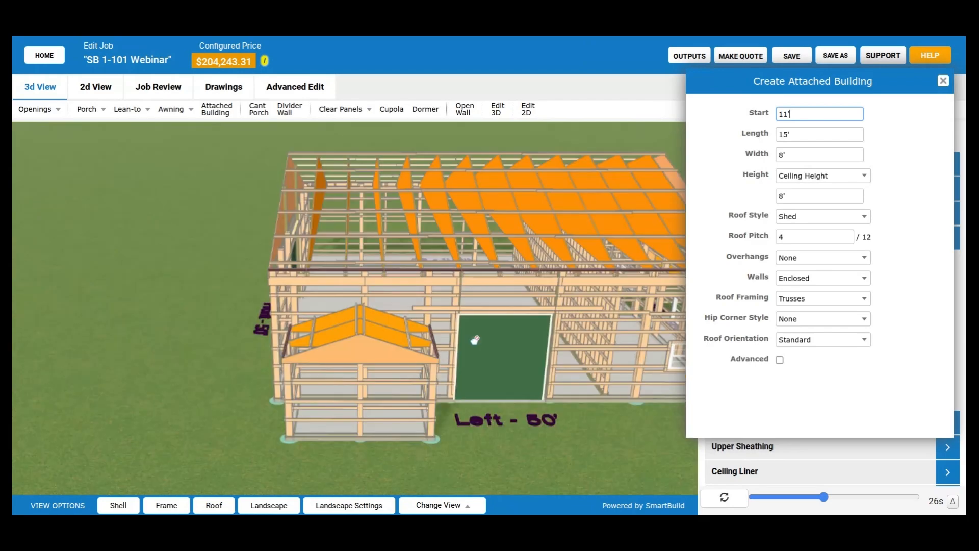
pyautogui.click(361, 328)
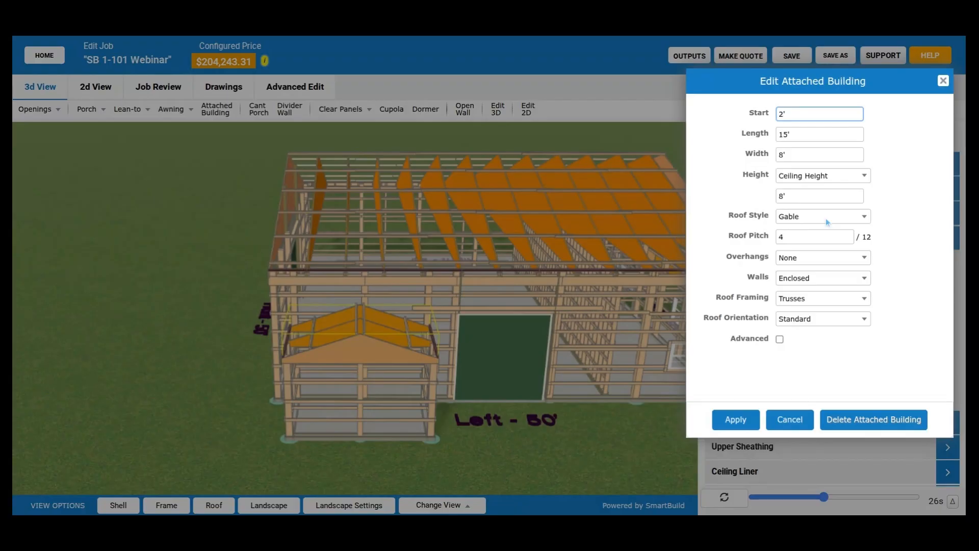
pyautogui.click(825, 218)
pyautogui.click(822, 248)
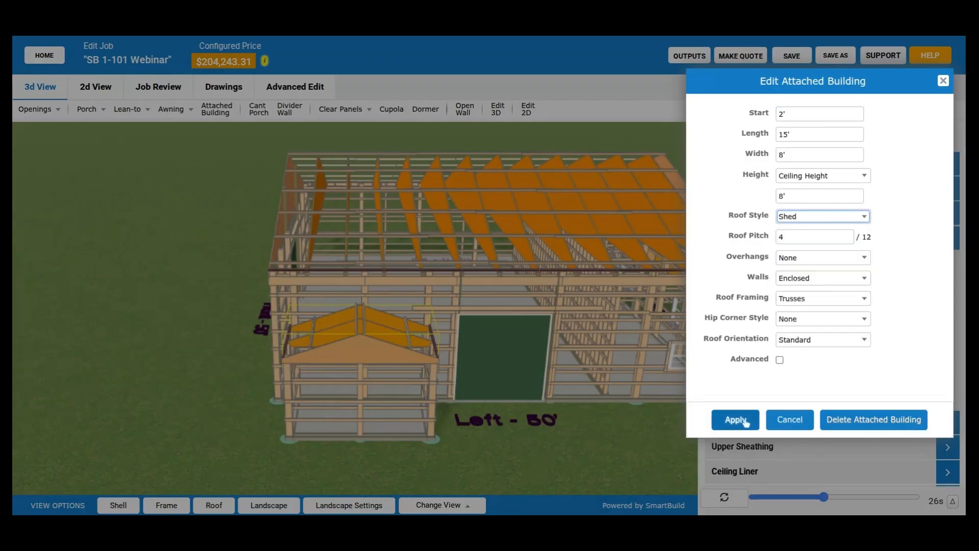
pyautogui.click(744, 420)
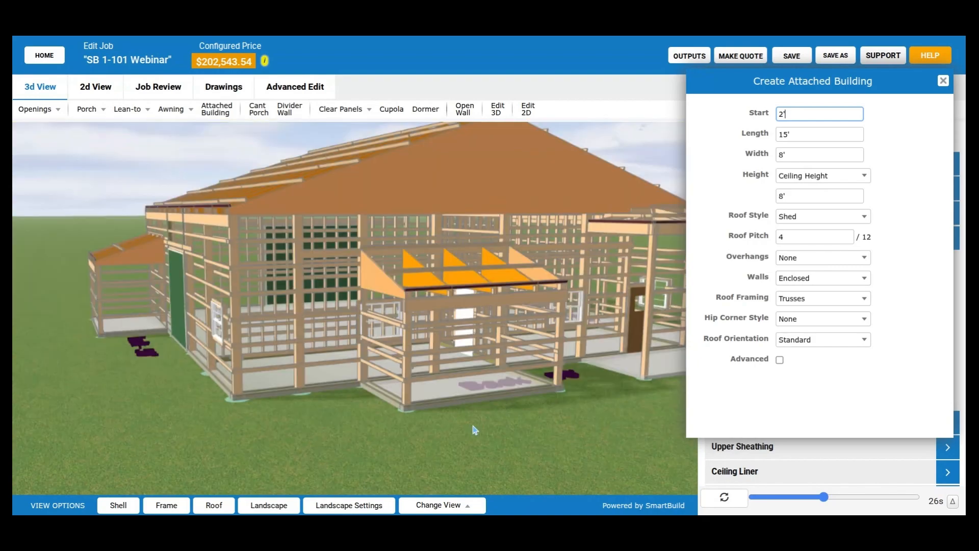
# - Examine the framing of both shed-roof attached buildings from the left and back sides, and close the attached building settings
pyautogui.moveTo(475, 429); pyautogui.dragTo(542, 430)
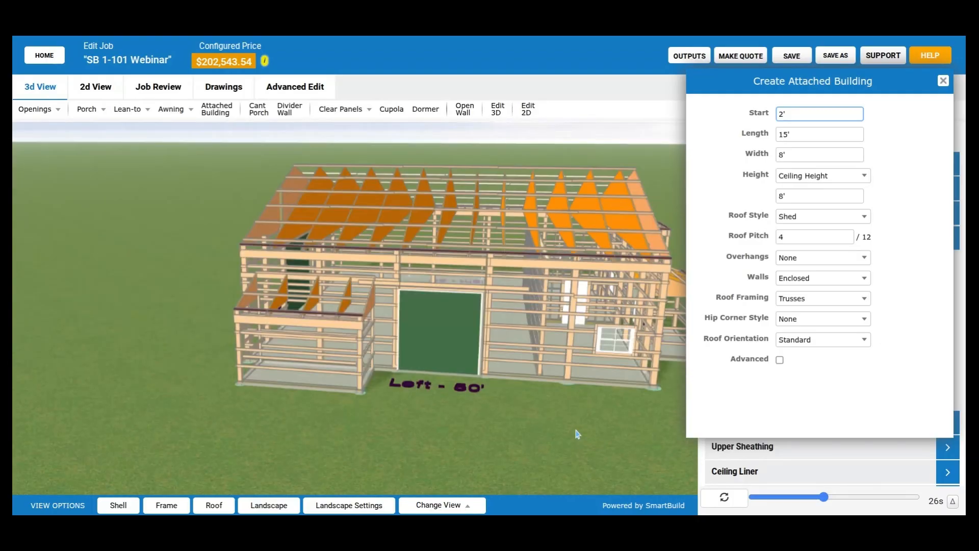
pyautogui.moveTo(576, 430); pyautogui.dragTo(493, 424)
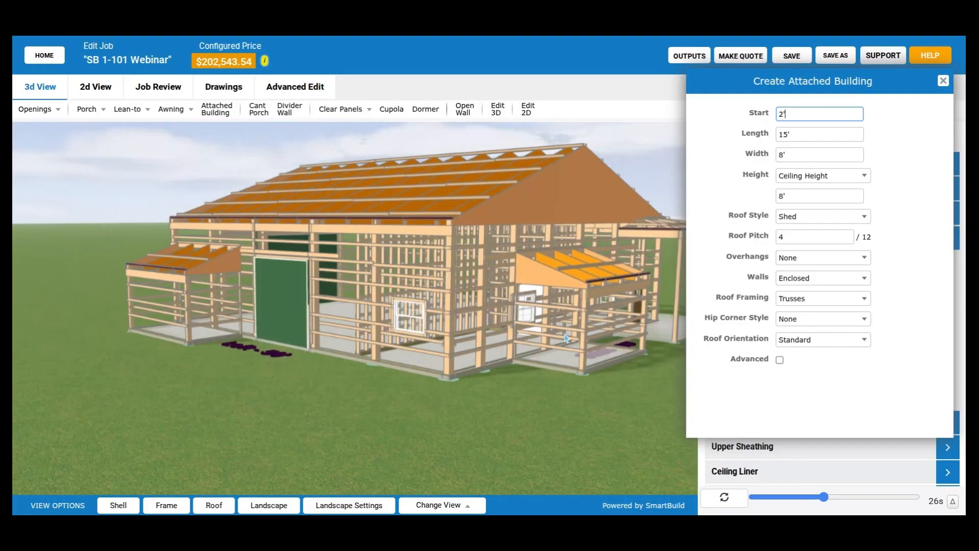
pyautogui.scroll(2, 623, 256)
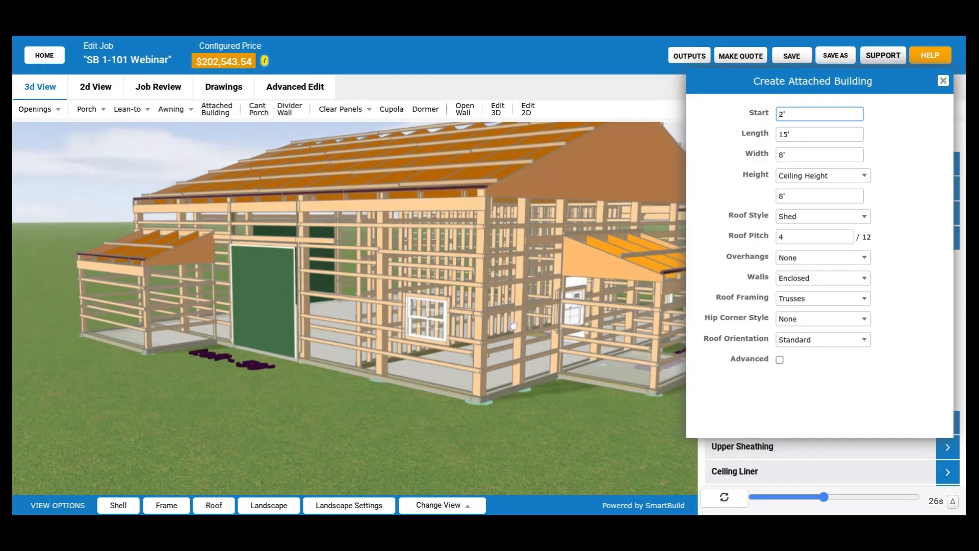
pyautogui.scroll(1, 615, 246)
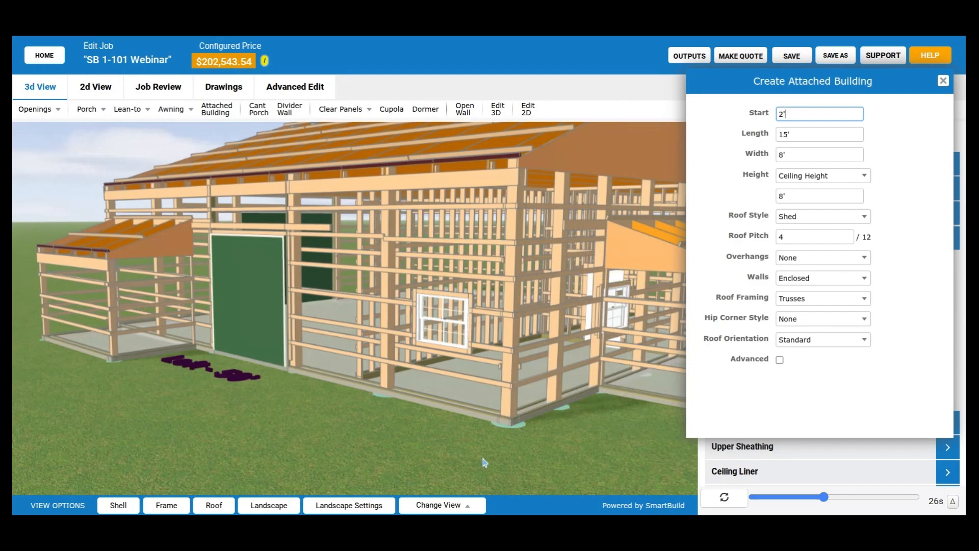
pyautogui.moveTo(485, 463); pyautogui.dragTo(347, 449, button='right')
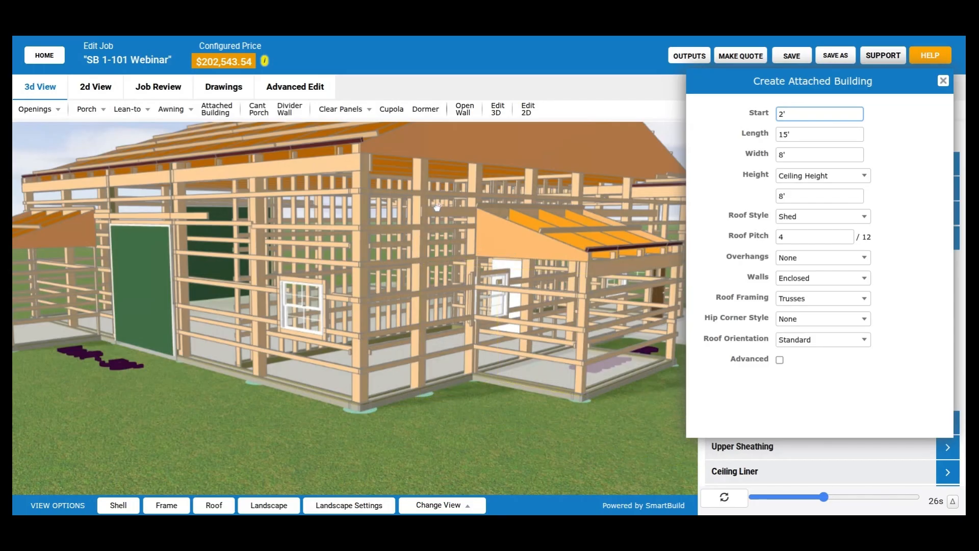
pyautogui.moveTo(478, 249); pyautogui.dragTo(336, 323)
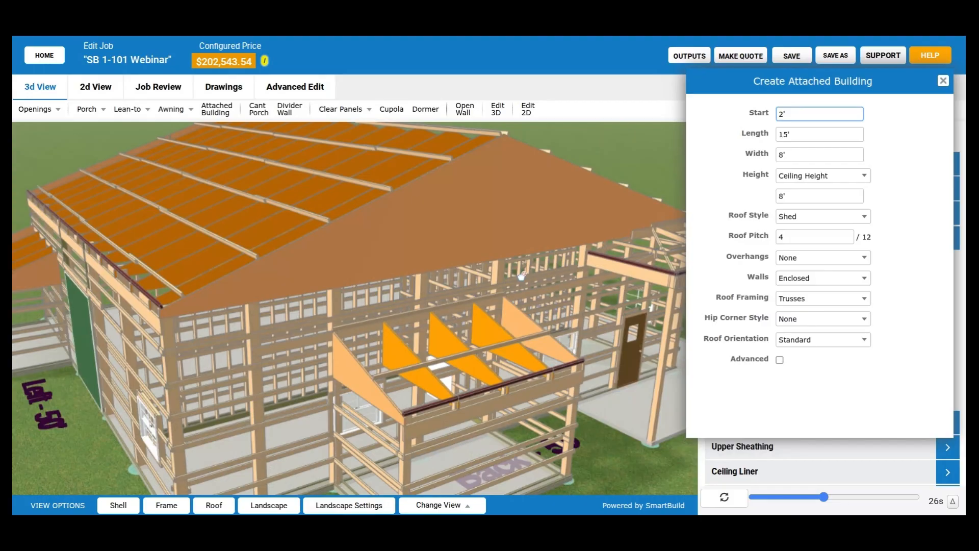
pyautogui.moveTo(404, 292); pyautogui.dragTo(463, 417)
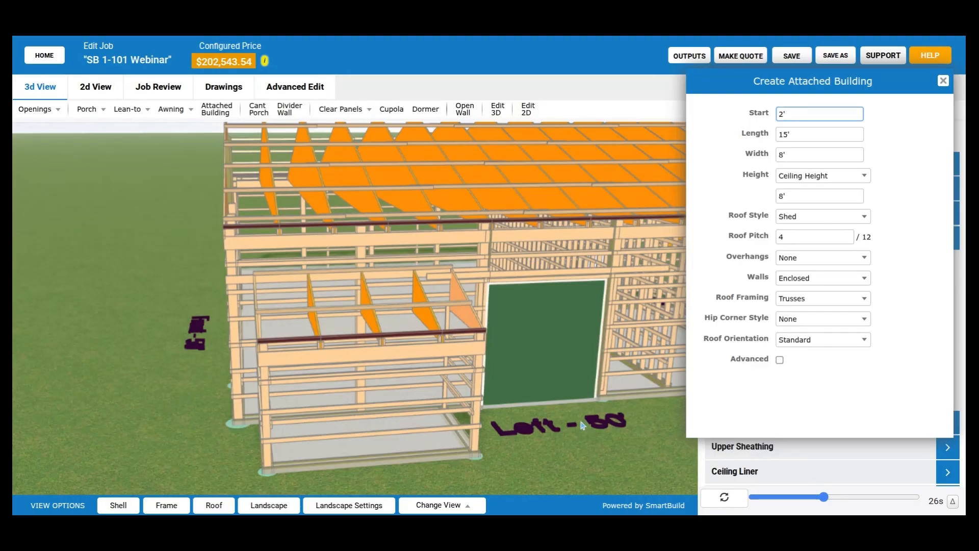
pyautogui.moveTo(532, 259); pyautogui.dragTo(554, 424)
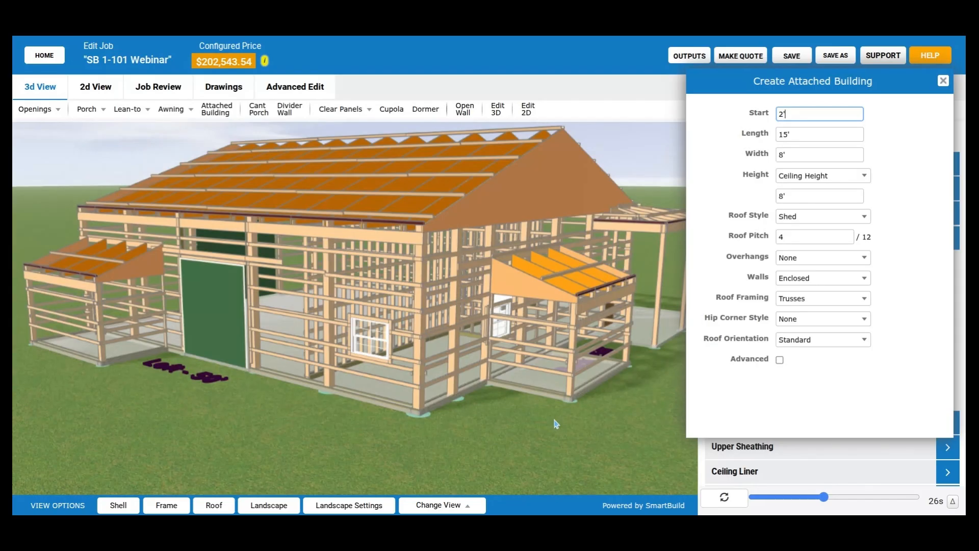
pyautogui.moveTo(555, 424); pyautogui.dragTo(511, 429)
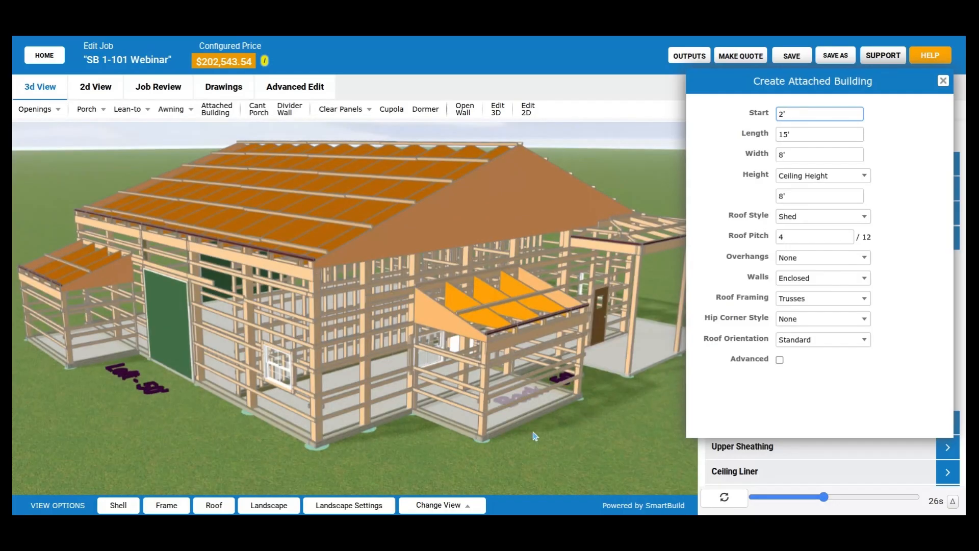
pyautogui.moveTo(533, 432); pyautogui.dragTo(532, 427)
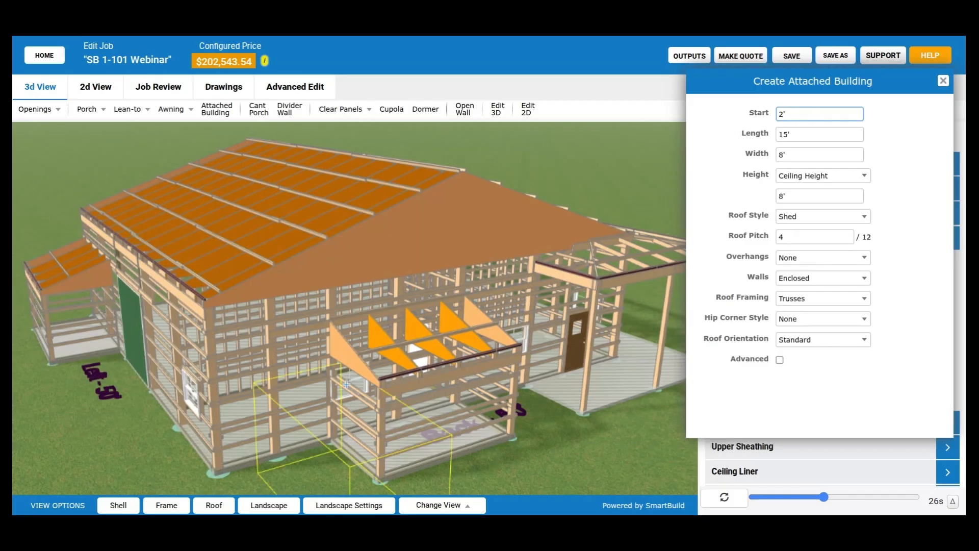
pyautogui.scroll(-1, 417, 429)
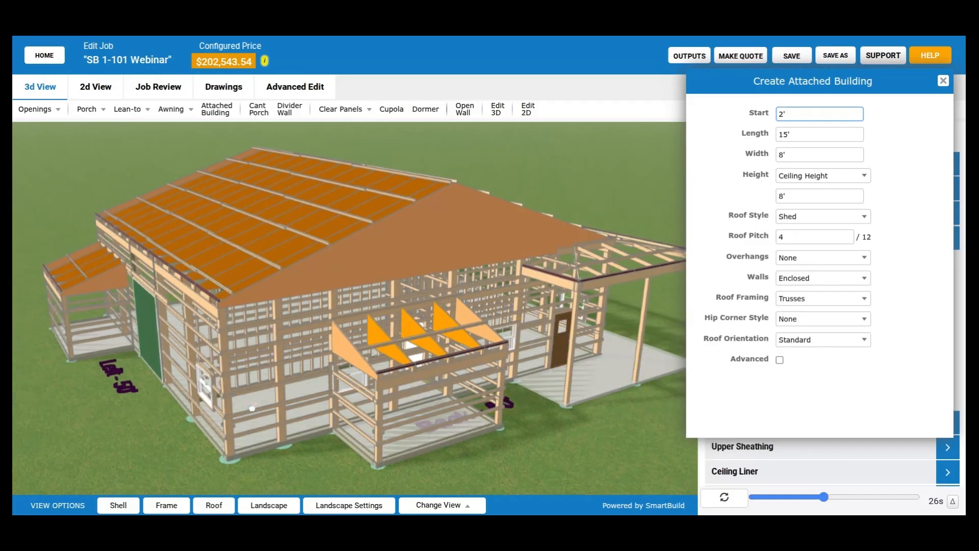
pyautogui.moveTo(251, 407); pyautogui.dragTo(230, 382)
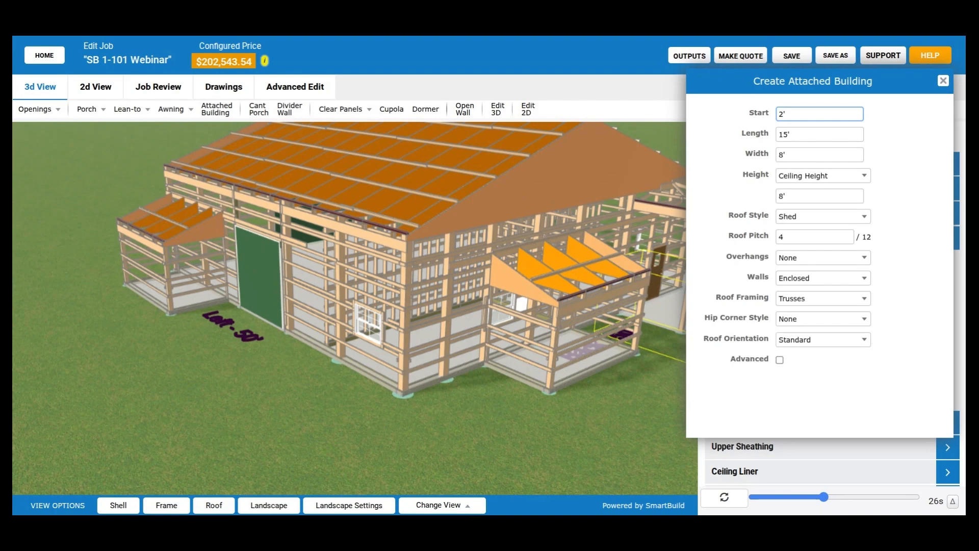
pyautogui.click(739, 120)
pyautogui.click(943, 82)
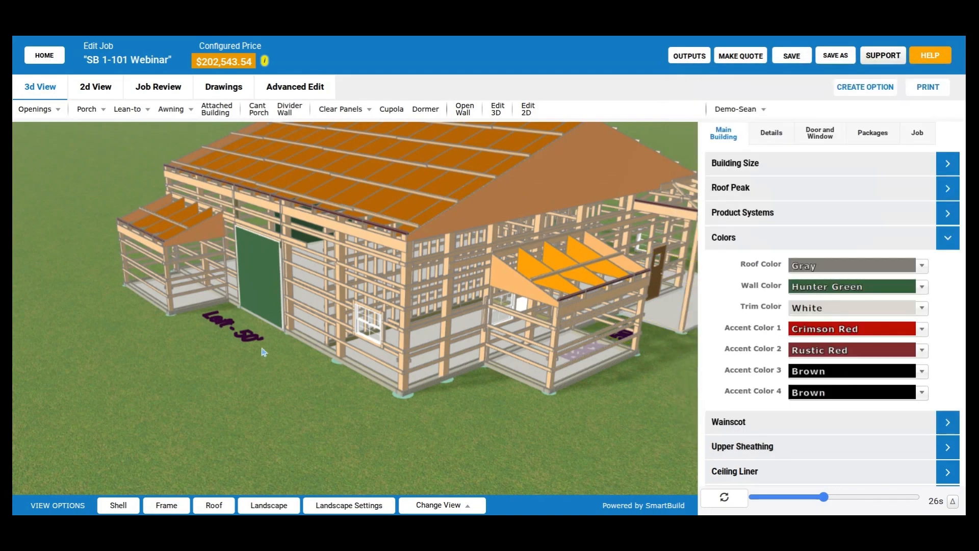
# - Examine the main wall framing behind both shed-roof attached buildings, including the back-wall one's trusses, corner posts and girts close up
pyautogui.moveTo(261, 352); pyautogui.dragTo(364, 388)
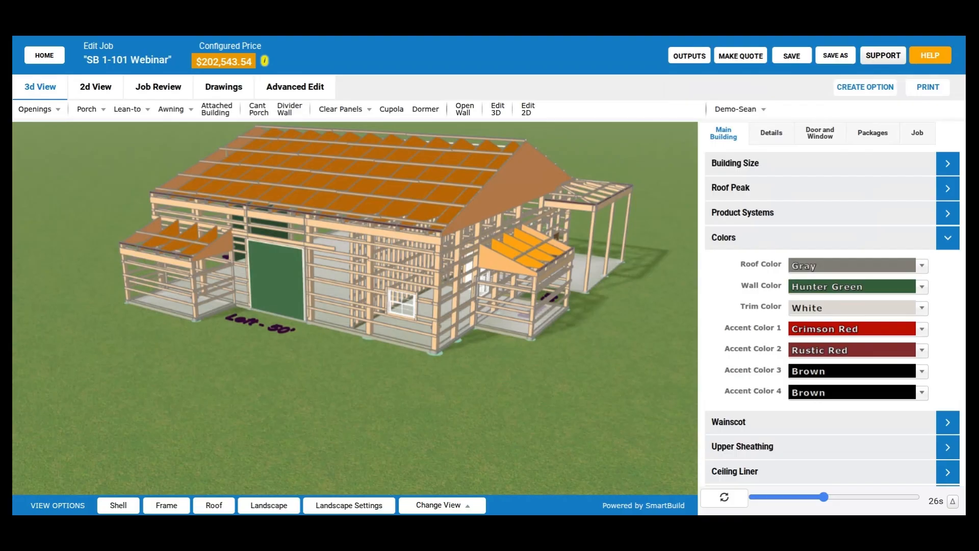
pyautogui.moveTo(568, 354)
pyautogui.mouseDown()
pyautogui.moveTo(519, 355)
pyautogui.moveTo(559, 355)
pyautogui.mouseUp()
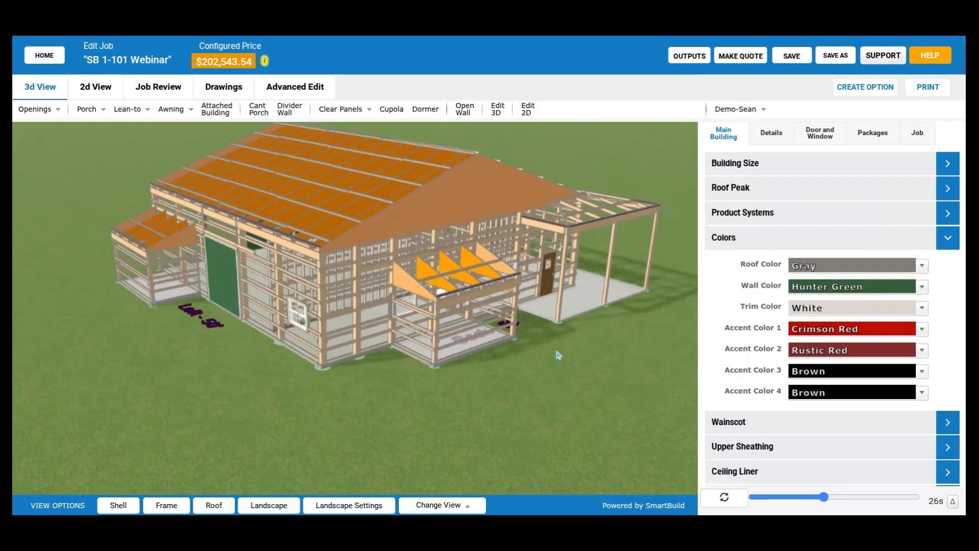
pyautogui.scroll(3, 429, 285)
pyautogui.scroll(3, 414, 295)
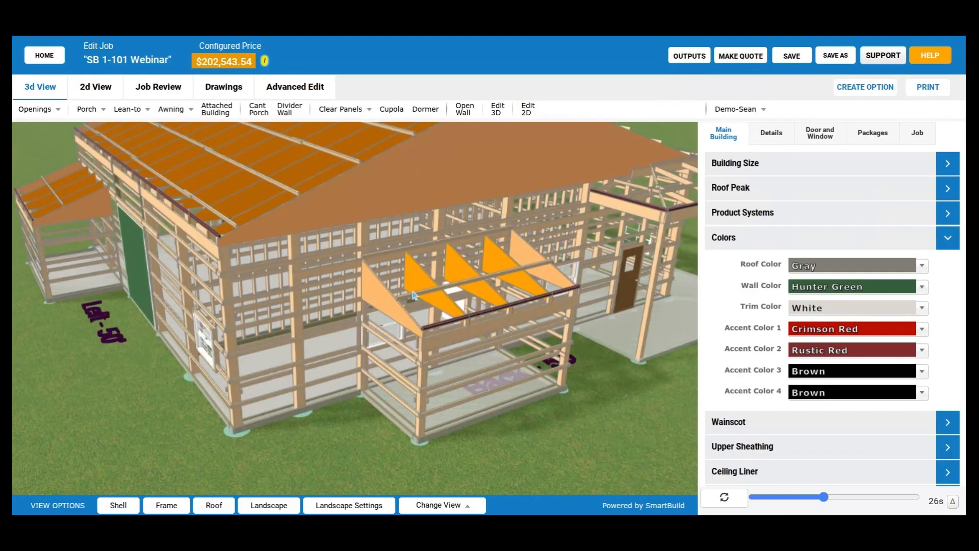
pyautogui.scroll(2, 413, 295)
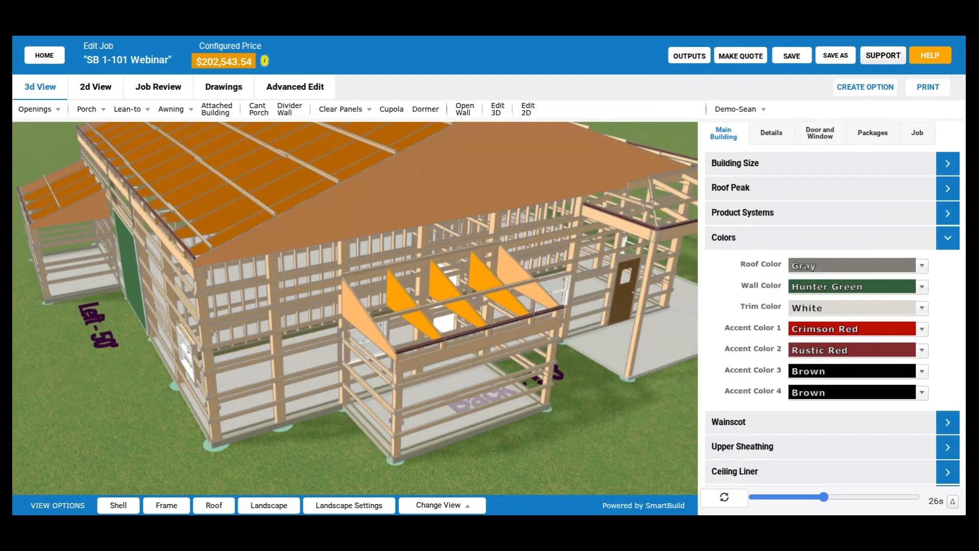
pyautogui.moveTo(125, 395)
pyautogui.mouseDown()
pyautogui.moveTo(182, 400)
pyautogui.moveTo(119, 397)
pyautogui.mouseUp()
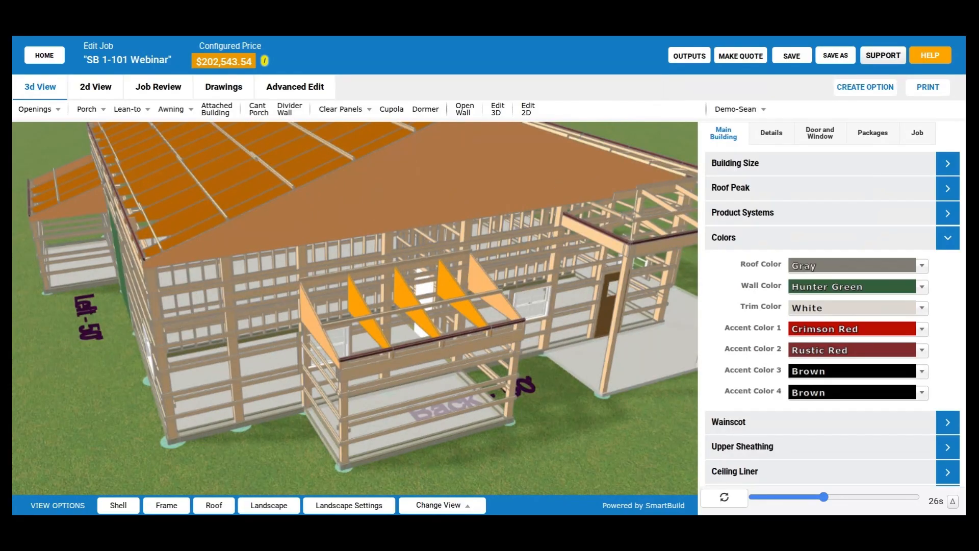
pyautogui.moveTo(154, 393)
pyautogui.mouseDown()
pyautogui.moveTo(274, 387)
pyautogui.moveTo(148, 387)
pyautogui.mouseUp()
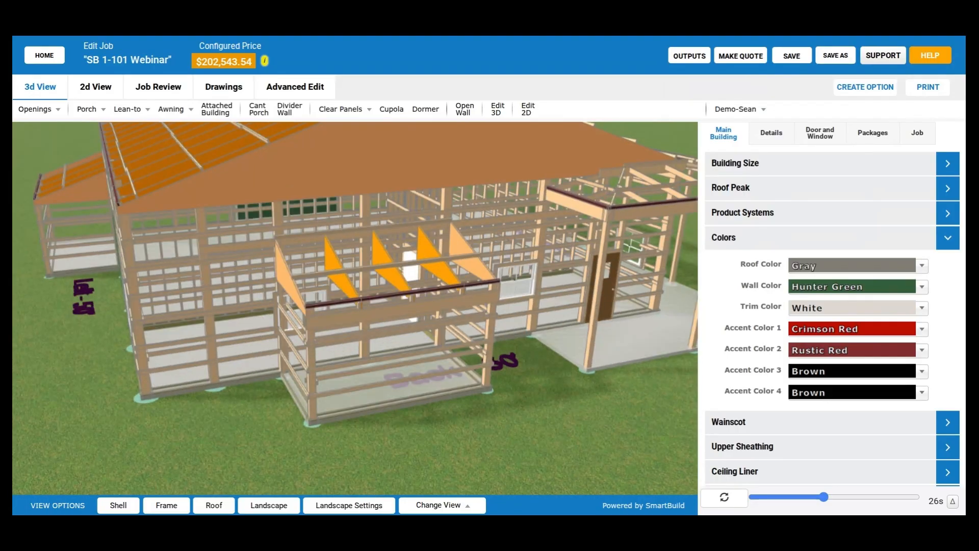
pyautogui.moveTo(100, 368); pyautogui.dragTo(232, 369)
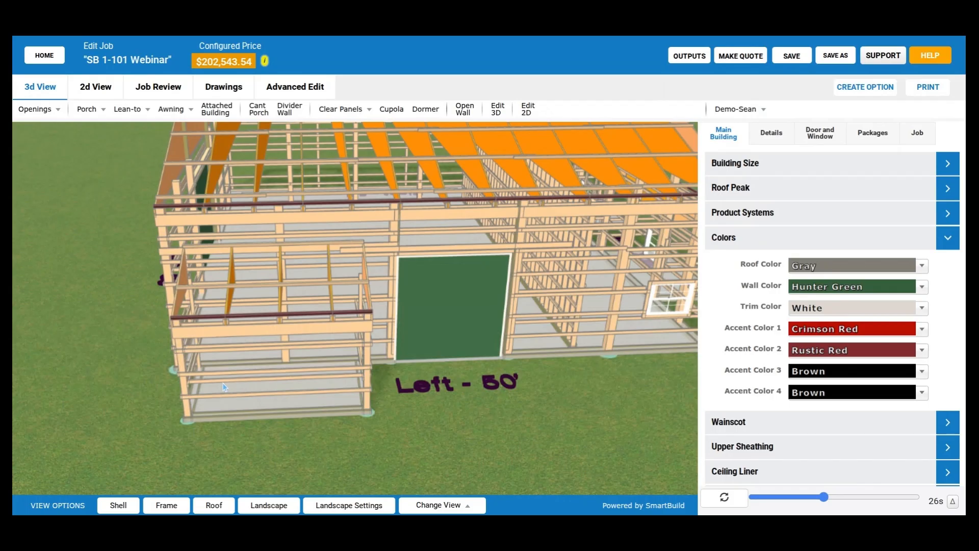
pyautogui.moveTo(223, 383); pyautogui.dragTo(333, 343)
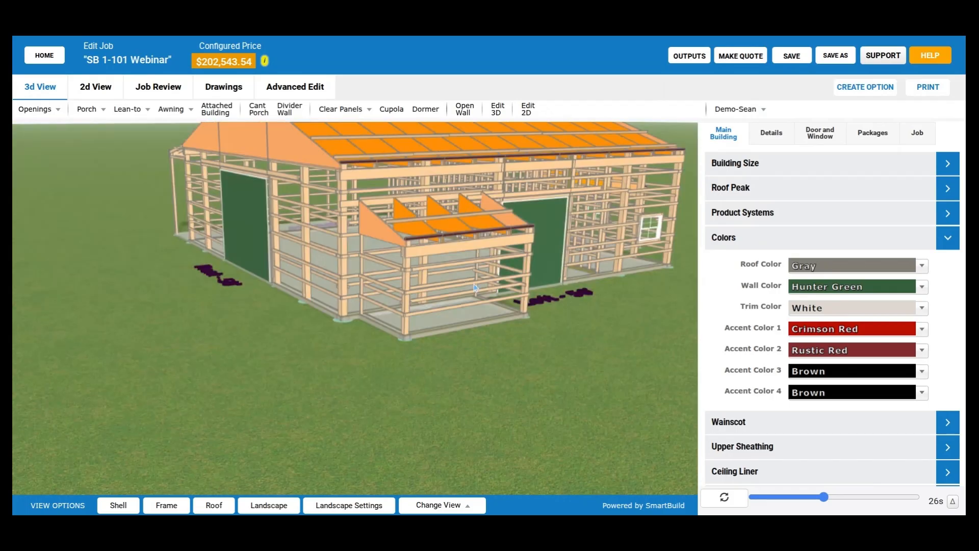
pyautogui.scroll(5, 475, 287)
pyautogui.scroll(3, 346, 320)
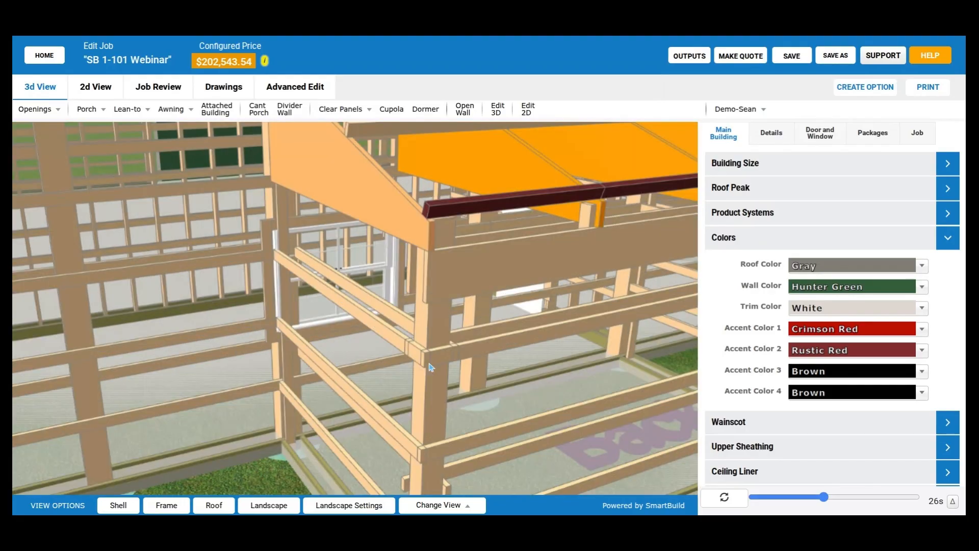
# - Examine the back-wall attached building's framing in relation to the main building, the porch and the left-wall attached building
pyautogui.moveTo(292, 253); pyautogui.dragTo(442, 322)
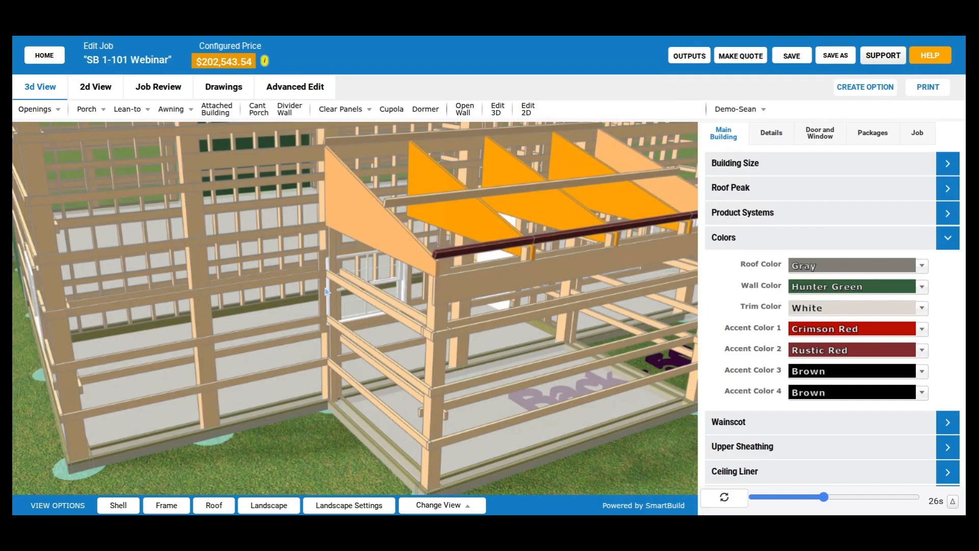
pyautogui.scroll(-3, 338, 298)
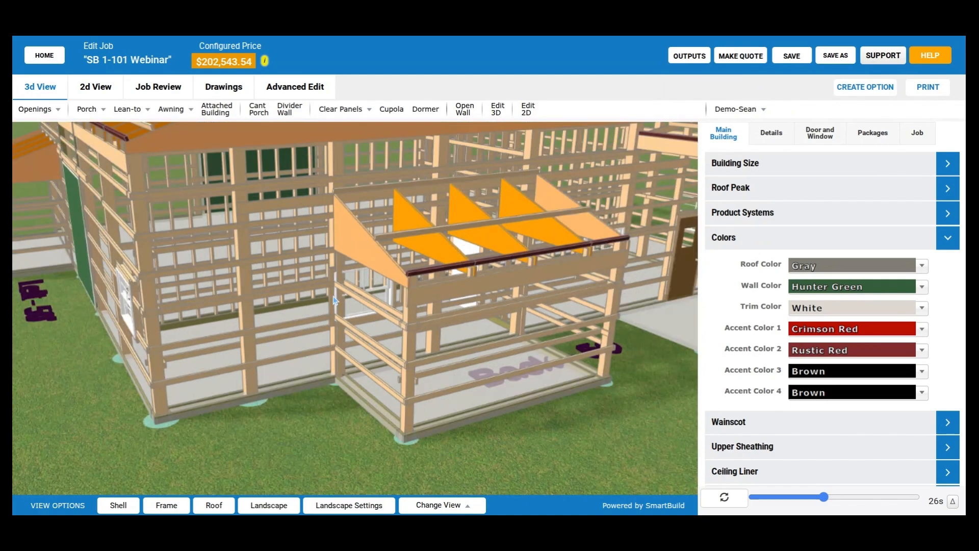
pyautogui.scroll(-3, 336, 303)
pyautogui.moveTo(350, 313); pyautogui.dragTo(348, 312)
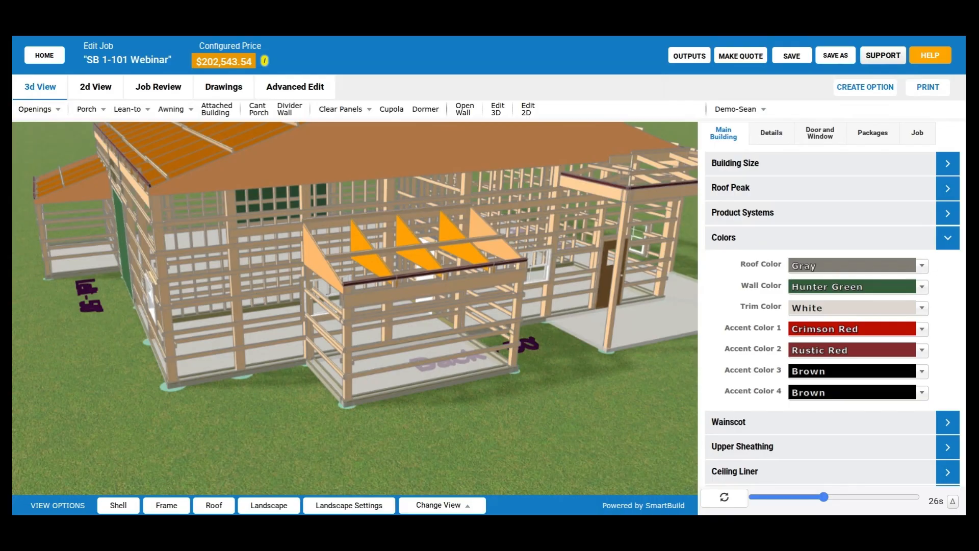
pyautogui.scroll(-5, 238, 345)
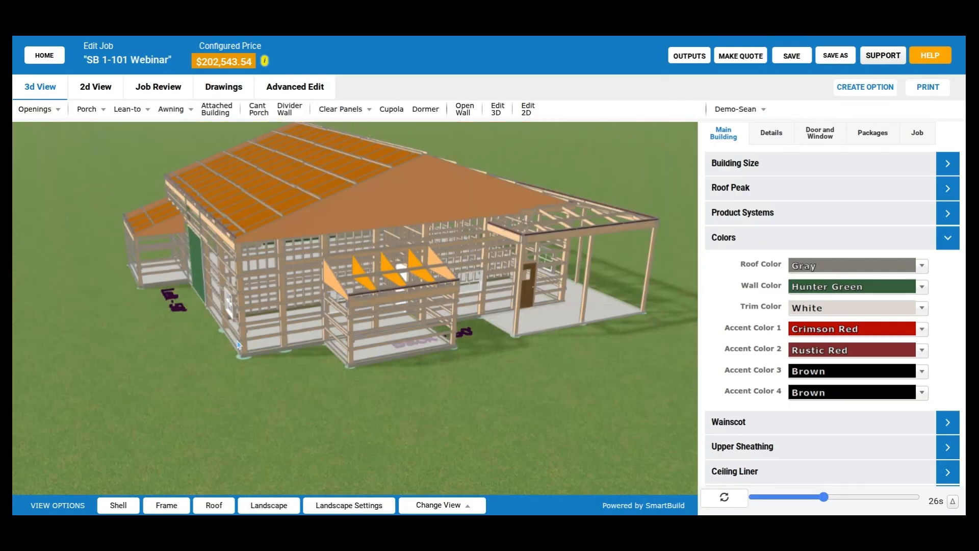
pyautogui.moveTo(238, 345); pyautogui.dragTo(440, 352)
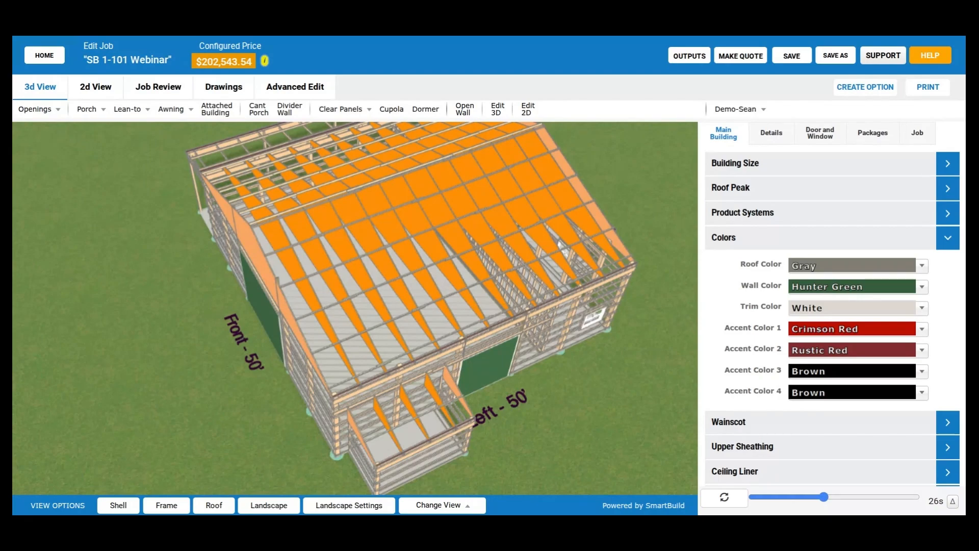
# - Hide the roof and examine the exterior and interior wall framing from above on the front, left and back sides
pyautogui.click(215, 510)
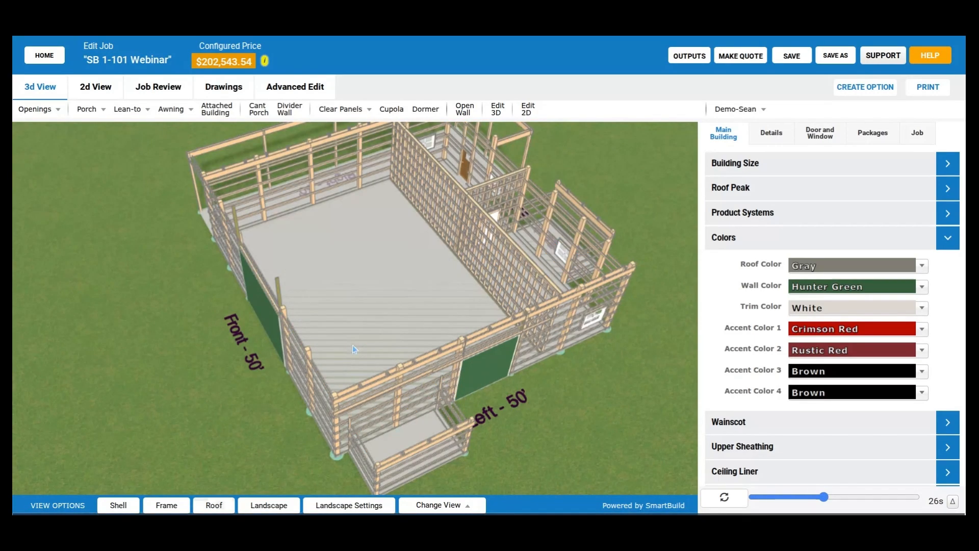
pyautogui.moveTo(331, 374); pyautogui.dragTo(409, 378)
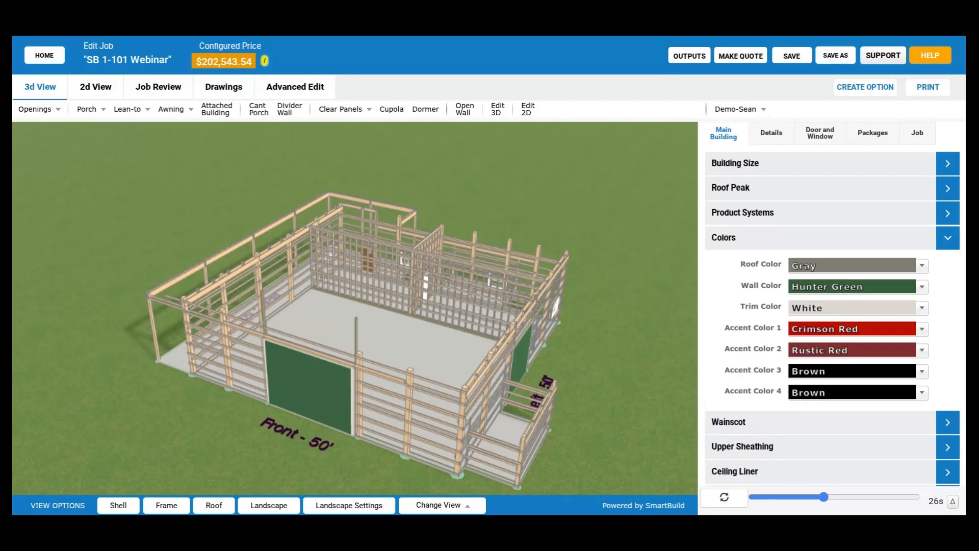
pyautogui.moveTo(478, 297); pyautogui.dragTo(476, 351)
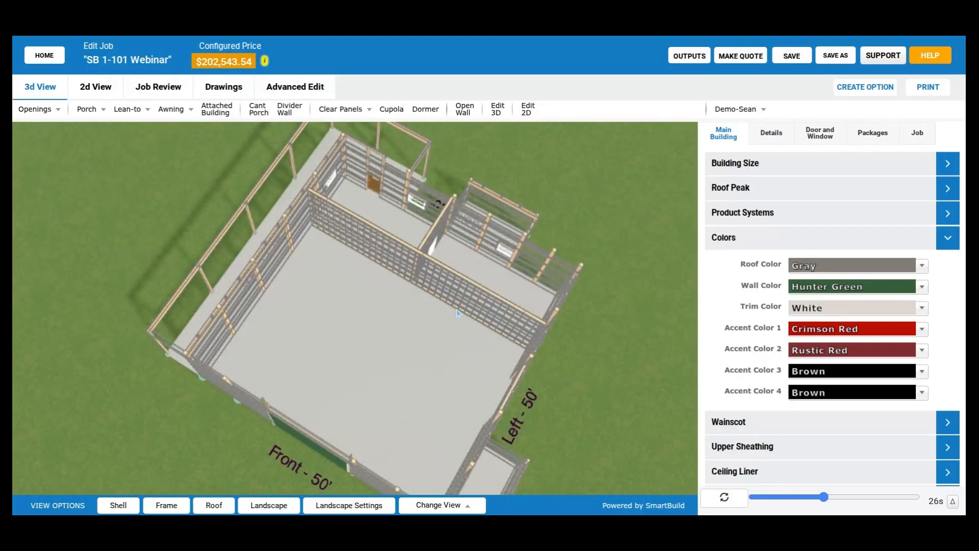
pyautogui.moveTo(458, 313); pyautogui.dragTo(345, 371)
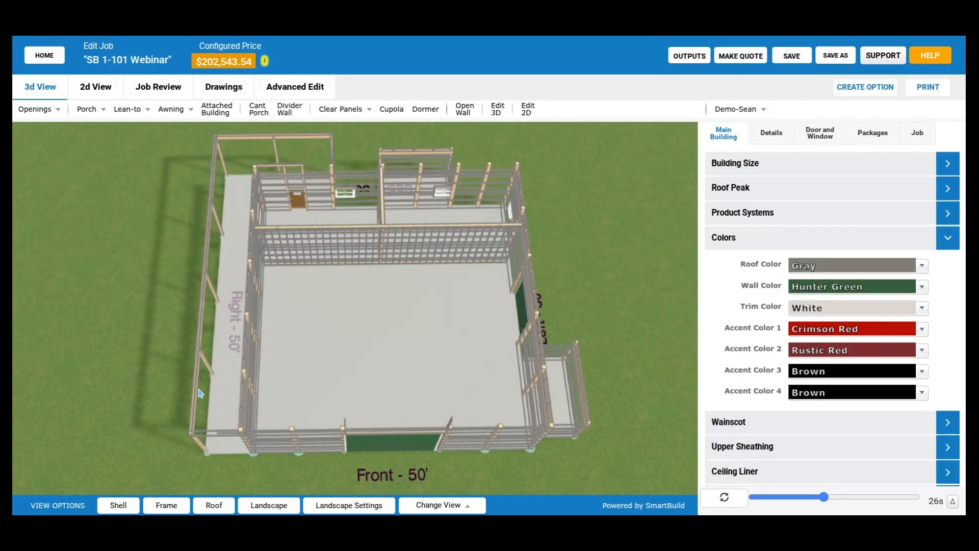
pyautogui.moveTo(637, 246); pyautogui.dragTo(557, 229)
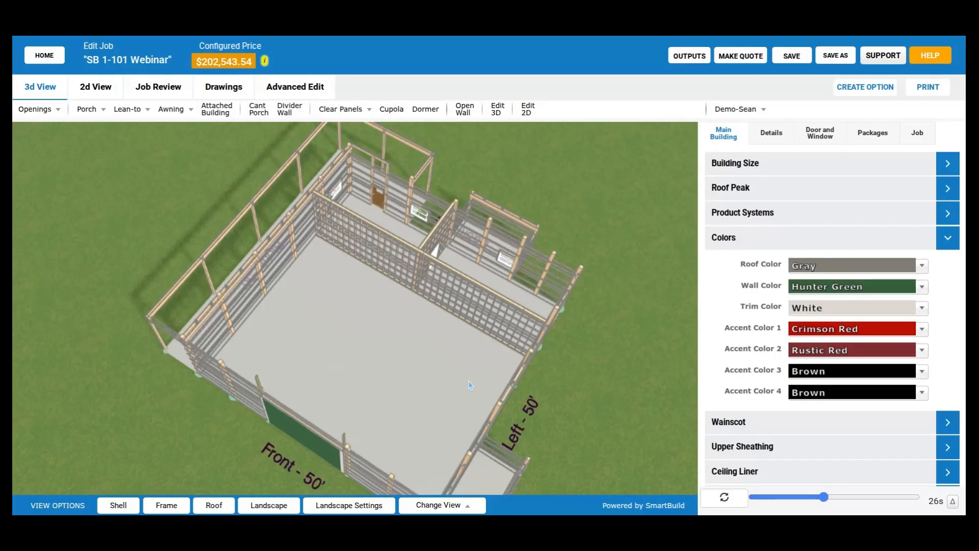
pyautogui.moveTo(470, 385); pyautogui.dragTo(543, 280)
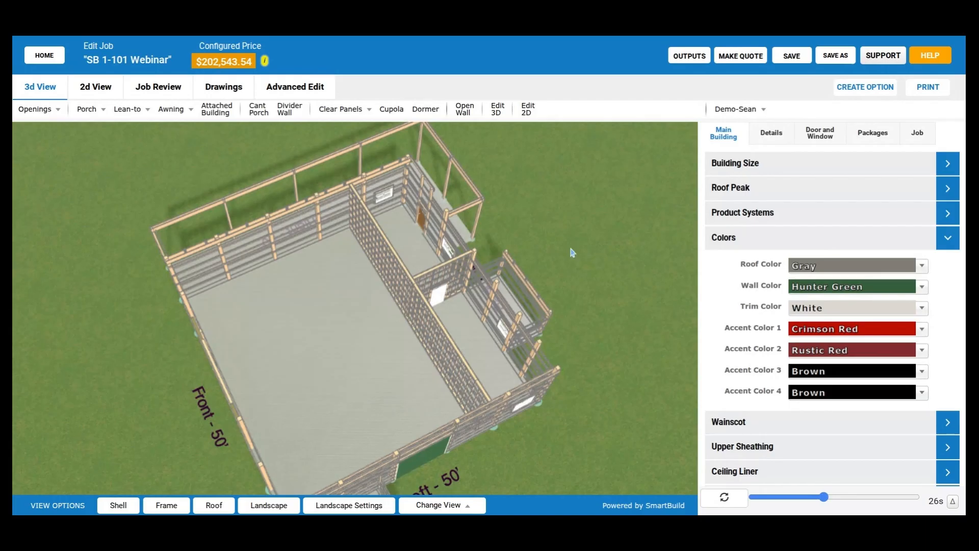
pyautogui.moveTo(514, 337); pyautogui.dragTo(552, 317)
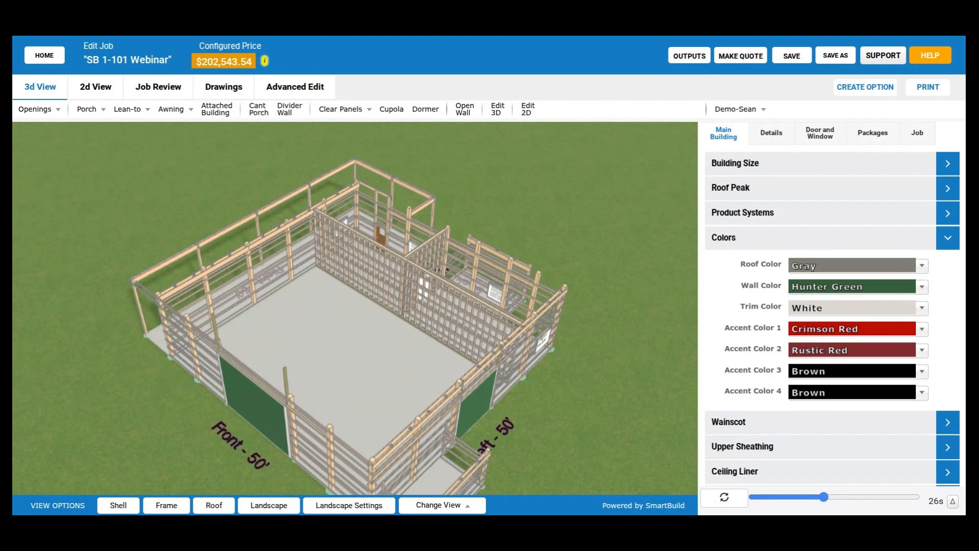
pyautogui.moveTo(489, 333); pyautogui.dragTo(431, 341)
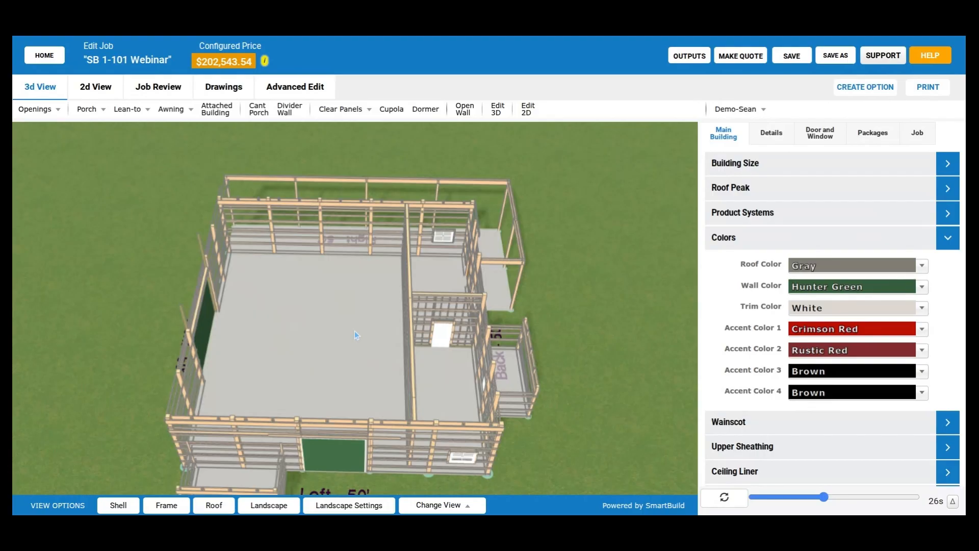
pyautogui.moveTo(355, 331); pyautogui.dragTo(264, 343)
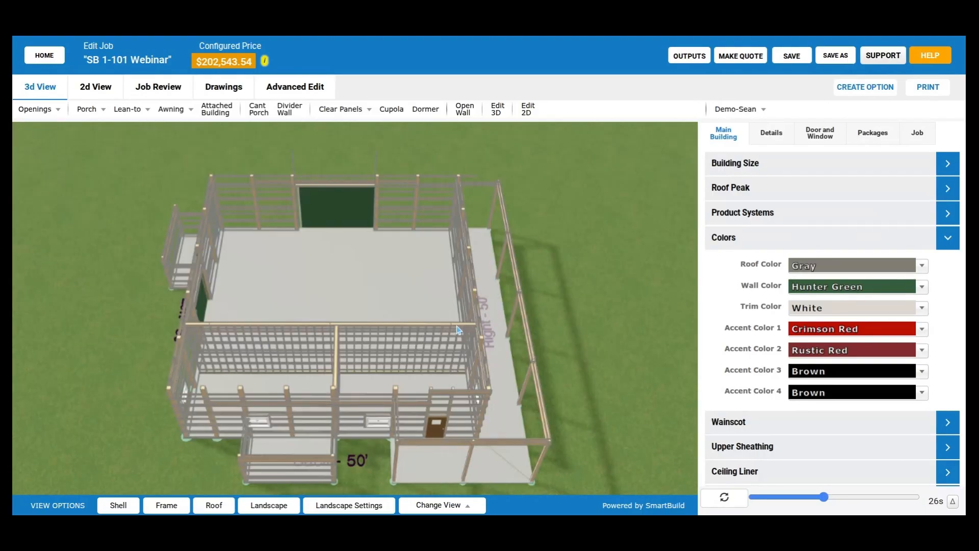
# - Examine close up the two interior walls' framing and where they meet the exterior walls beside the corner porch
pyautogui.moveTo(457, 331); pyautogui.dragTo(444, 275, button='right')
pyautogui.scroll(5, 444, 275)
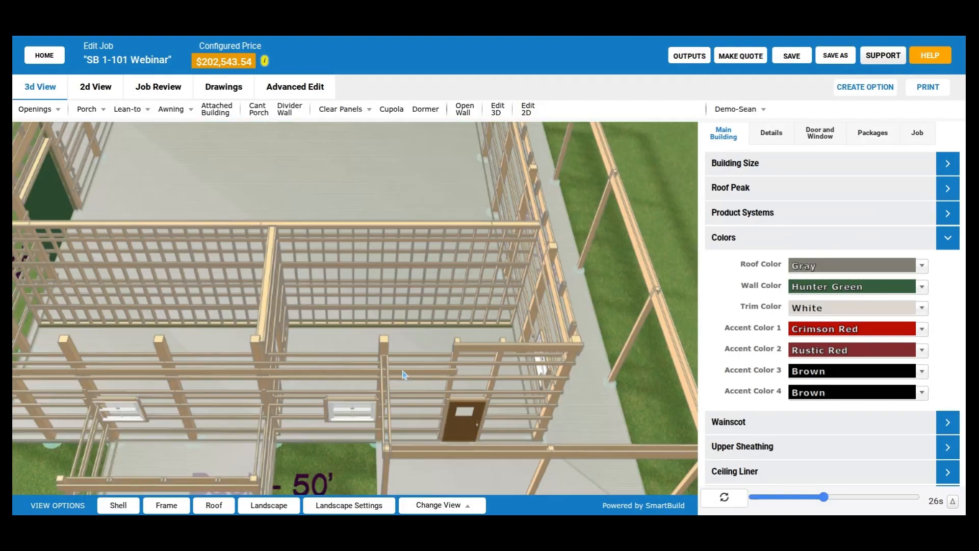
pyautogui.moveTo(404, 371); pyautogui.dragTo(367, 355)
pyautogui.moveTo(369, 355); pyautogui.dragTo(371, 412)
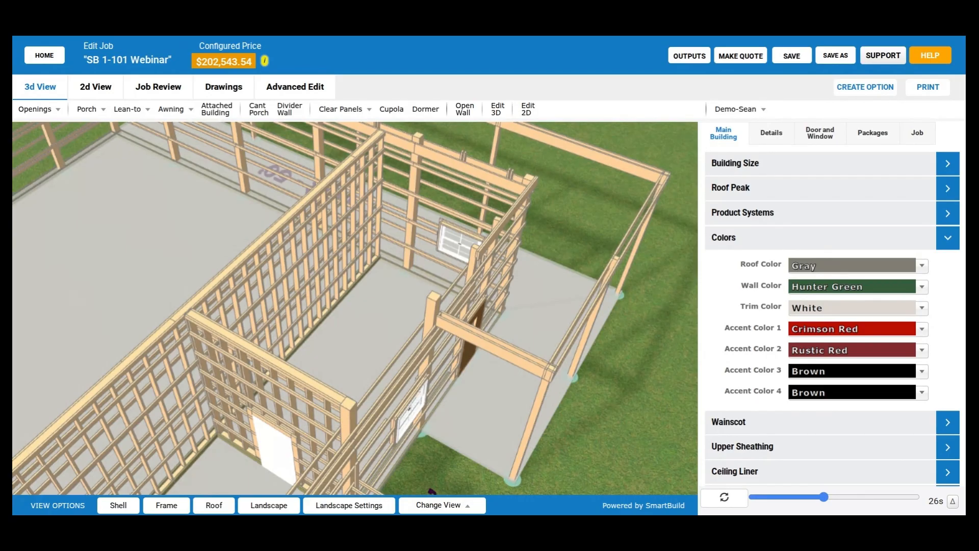
pyautogui.moveTo(405, 361); pyautogui.dragTo(381, 363)
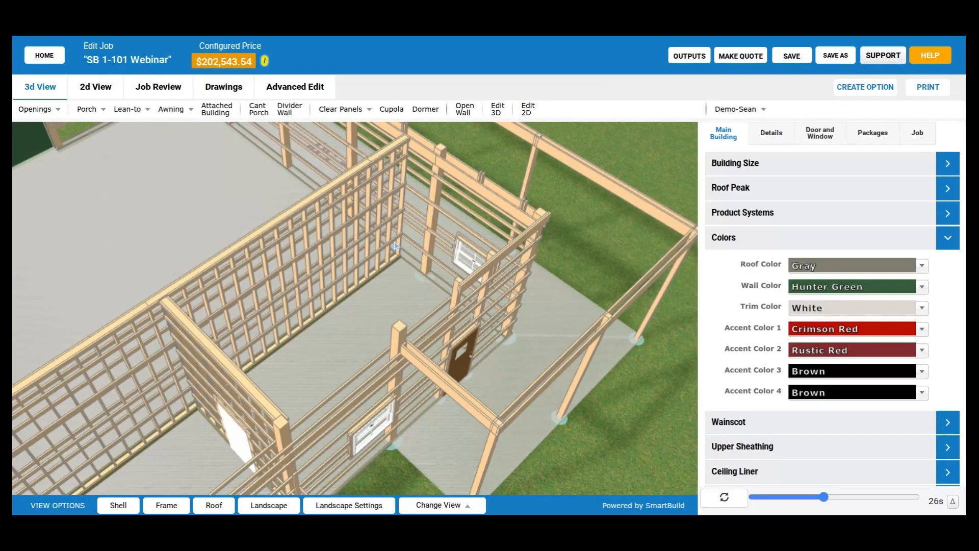
pyautogui.moveTo(396, 245); pyautogui.dragTo(404, 248)
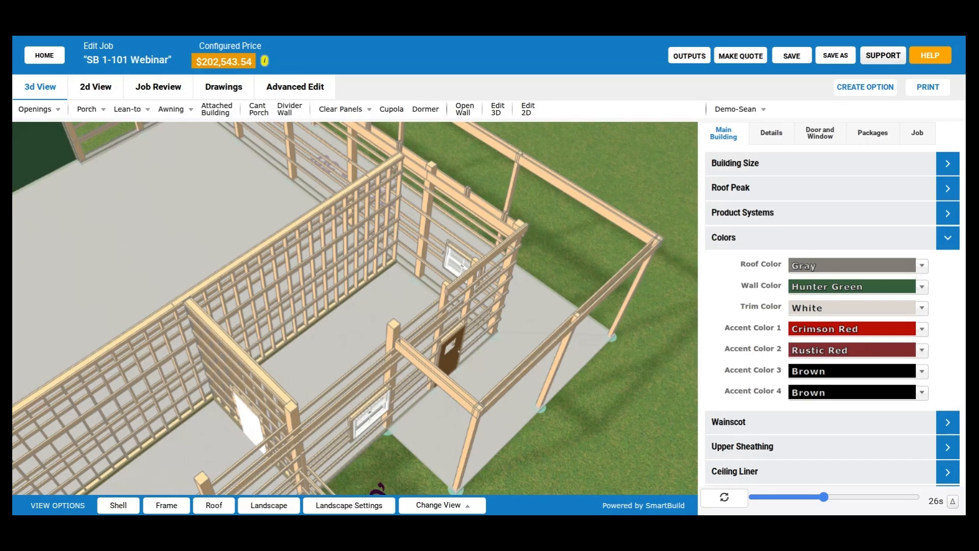
# - View the 2D floor plan's doors and windows and its interior walls, and return to the 3D model
pyautogui.click(102, 88)
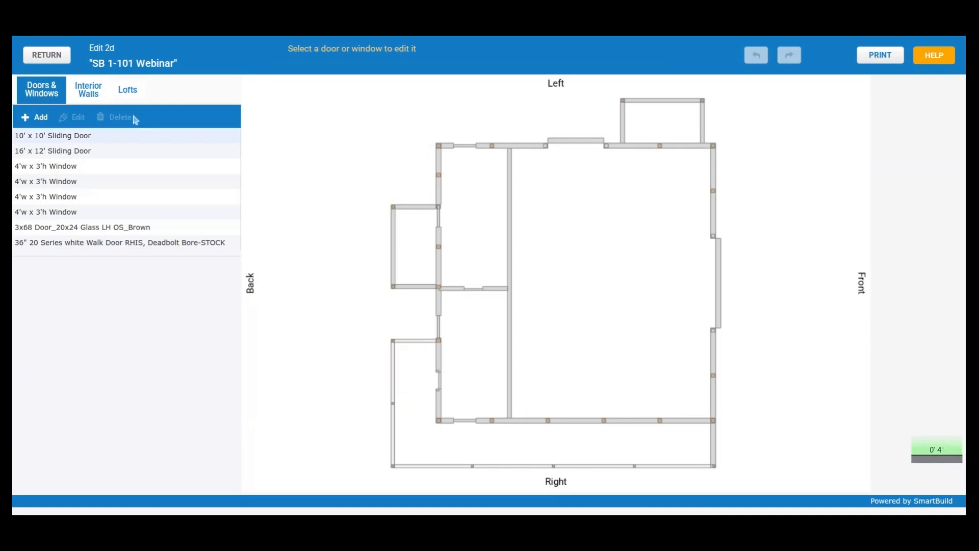
pyautogui.click(92, 97)
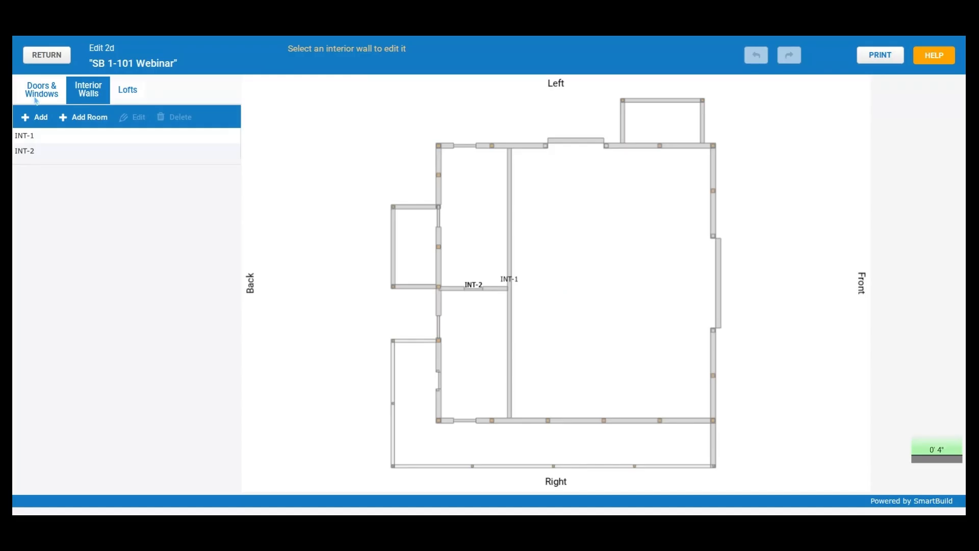
pyautogui.click(48, 55)
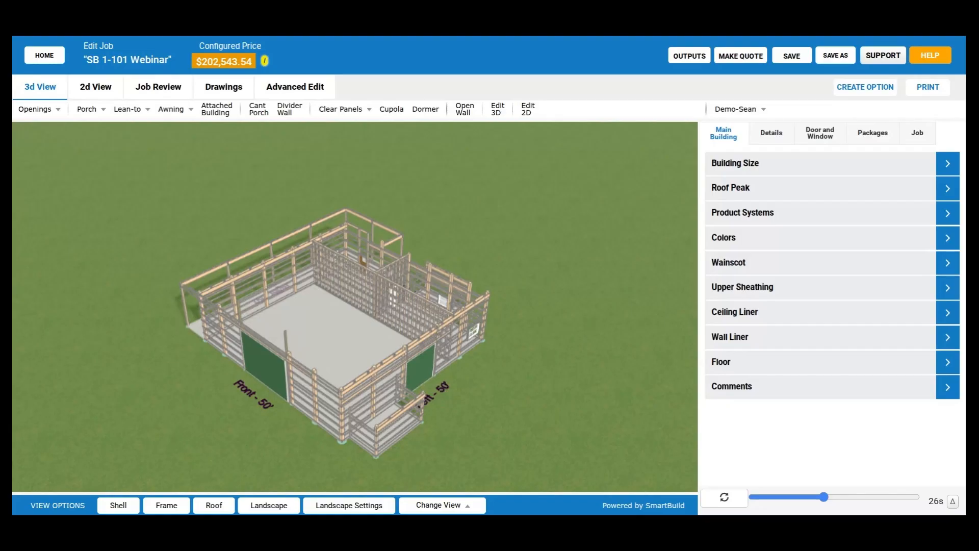
# - Examine the interior wall framing in the roofless 3D model from the left-back corner
pyautogui.moveTo(142, 171); pyautogui.dragTo(339, 365)
pyautogui.scroll(2, 385, 347)
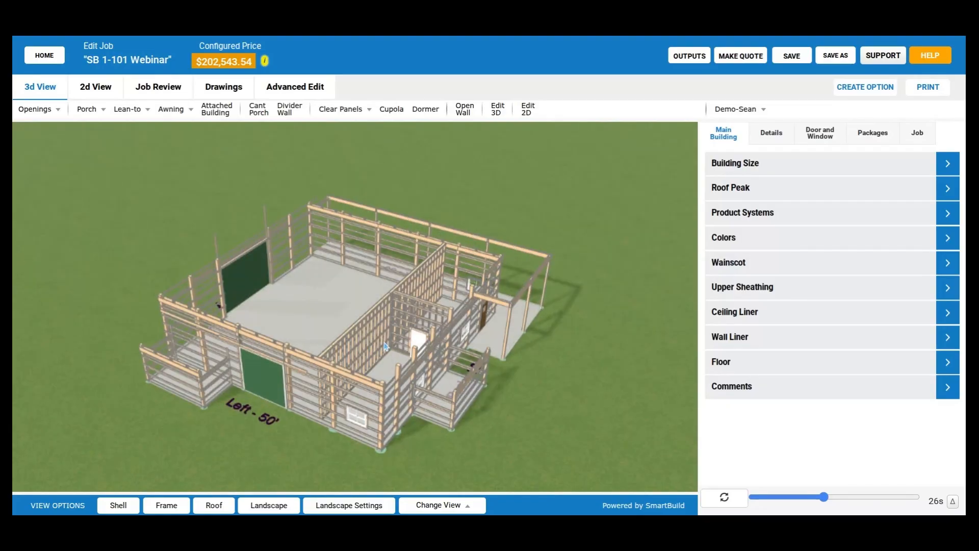
pyautogui.scroll(1, 385, 347)
pyautogui.scroll(1, 385, 346)
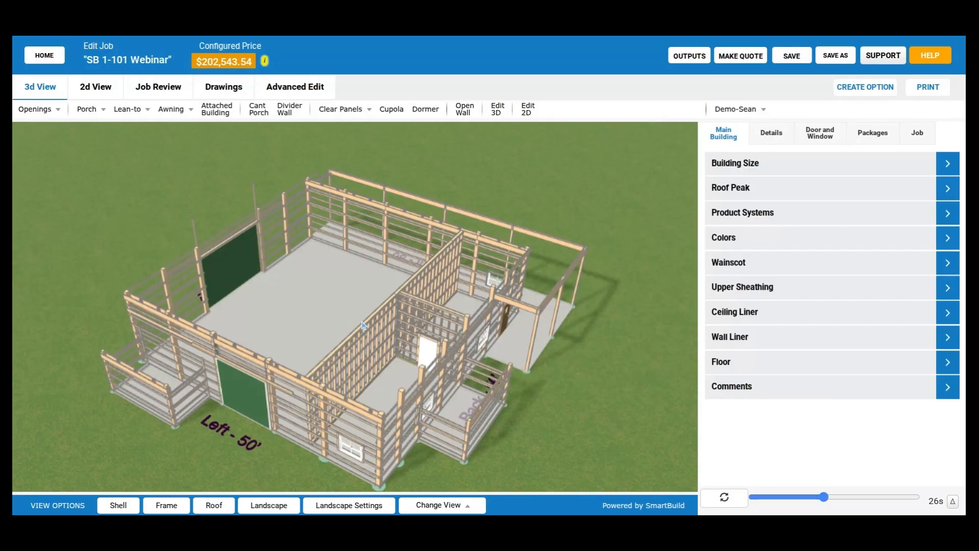
# - Examine the roofless building with its wall sheathing shown, and view the job information with its loading and foundation type
pyautogui.moveTo(363, 325); pyautogui.dragTo(93, 511)
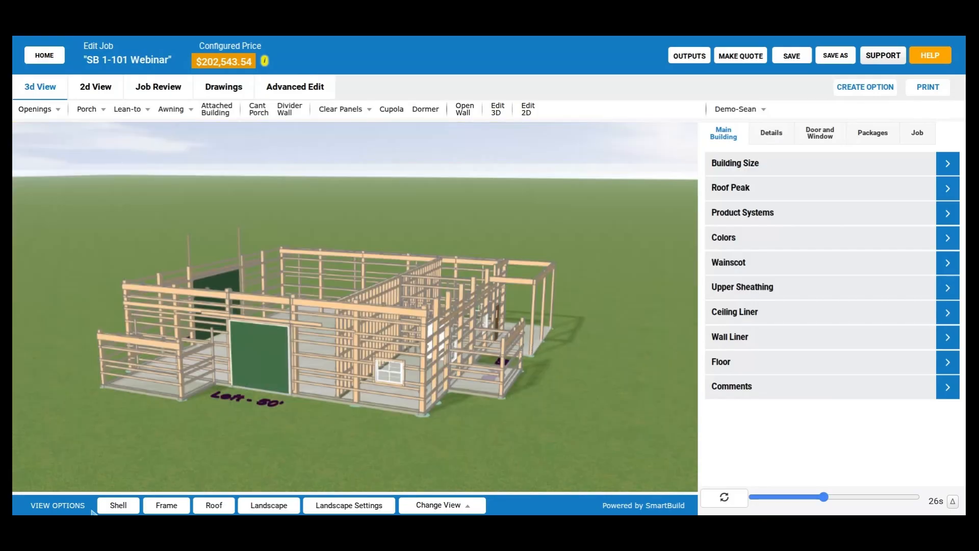
pyautogui.click(221, 504)
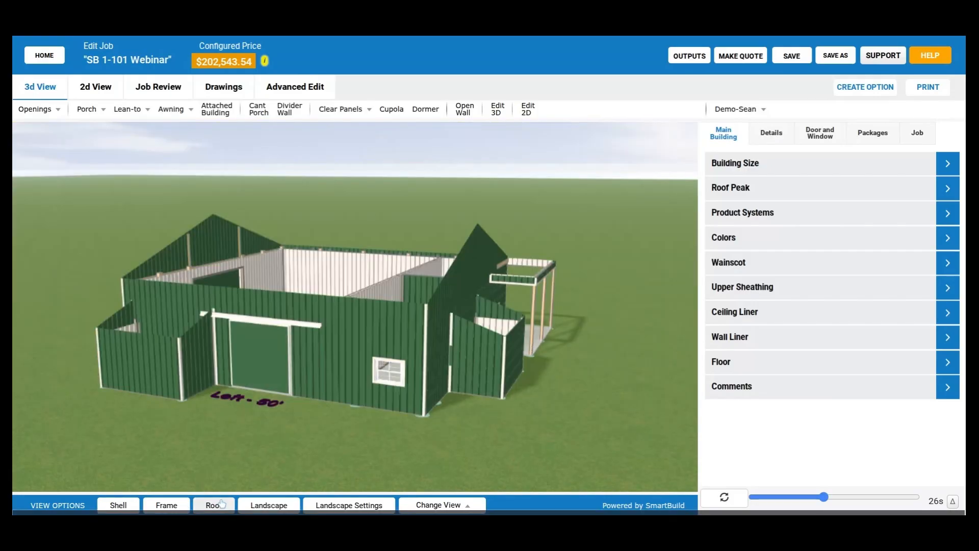
pyautogui.moveTo(450, 313); pyautogui.dragTo(547, 248)
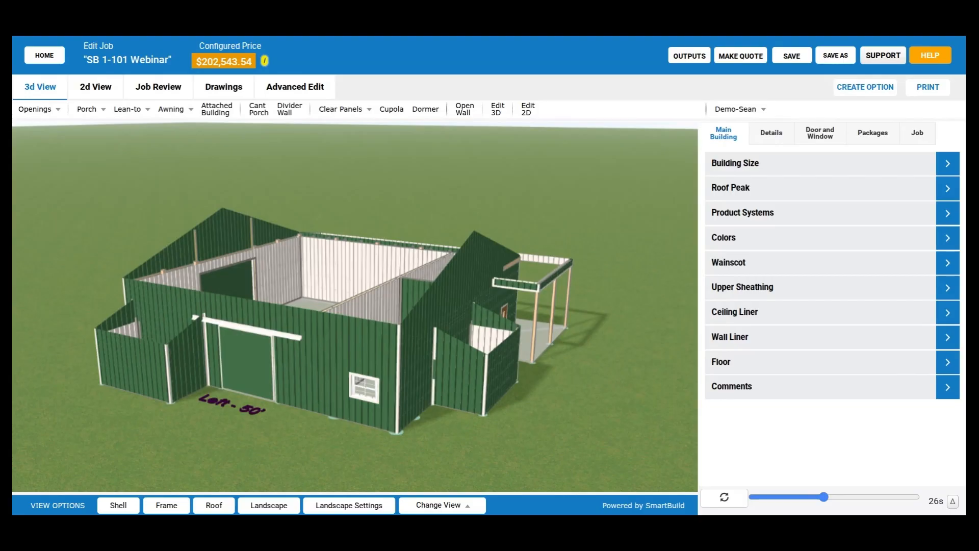
pyautogui.click(918, 133)
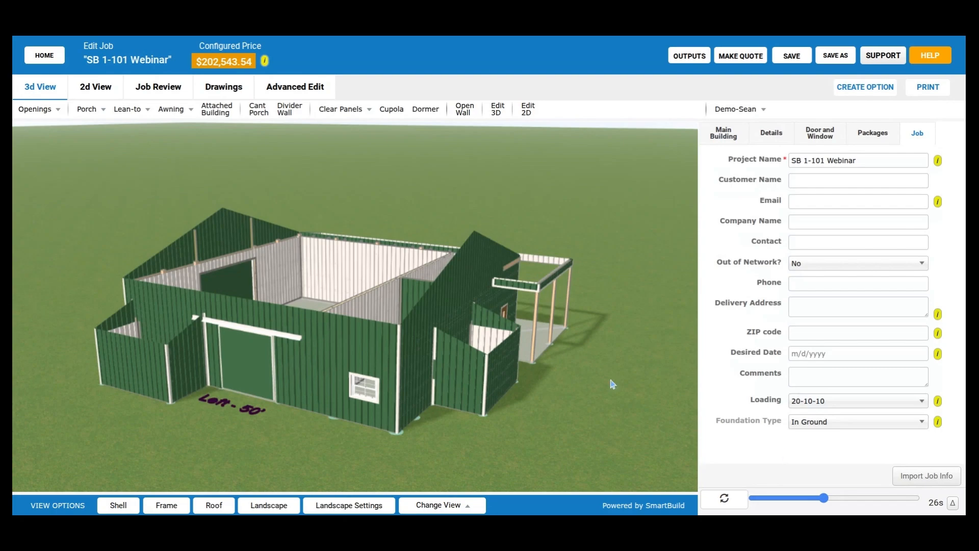
pyautogui.moveTo(605, 395); pyautogui.dragTo(608, 377)
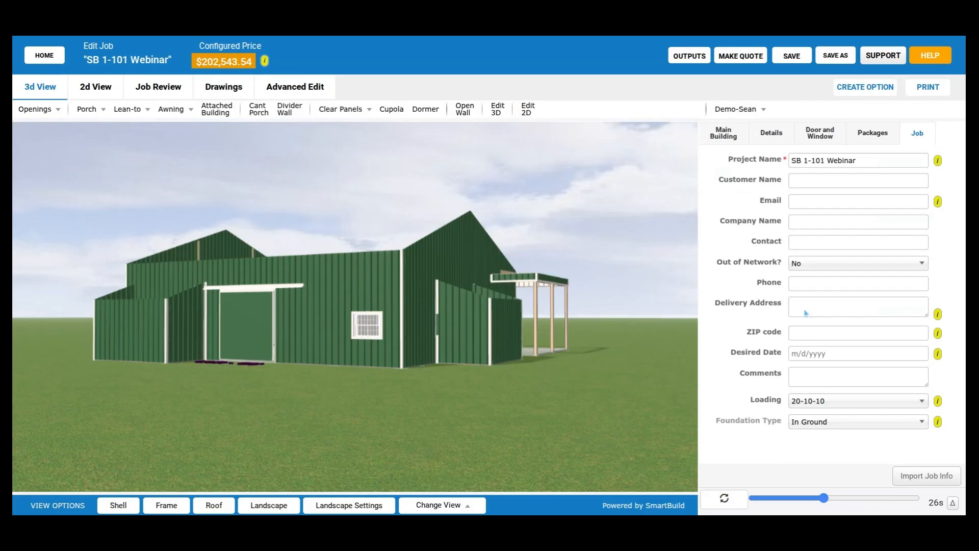
# - Leave the job without saving the changes and open the span tables in the account settings
pyautogui.click(44, 54)
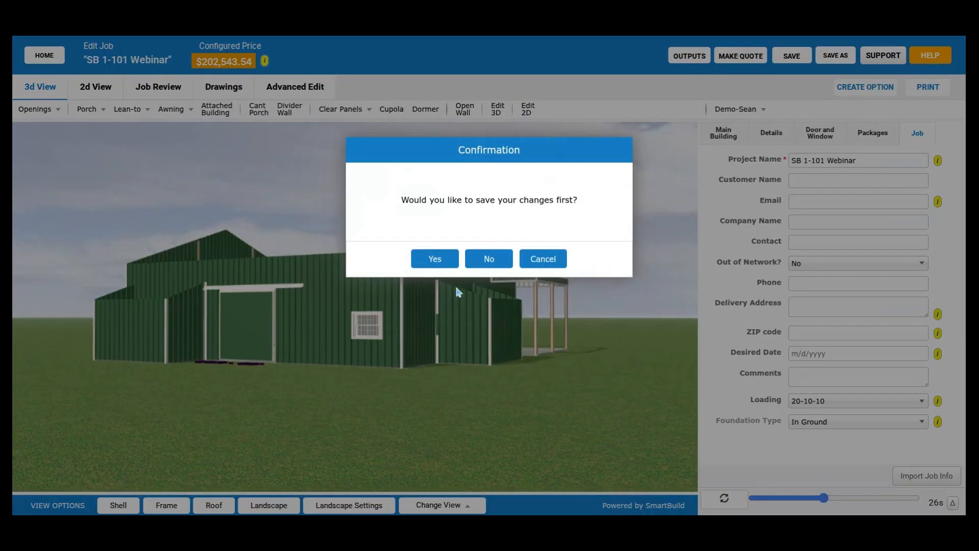
pyautogui.click(489, 259)
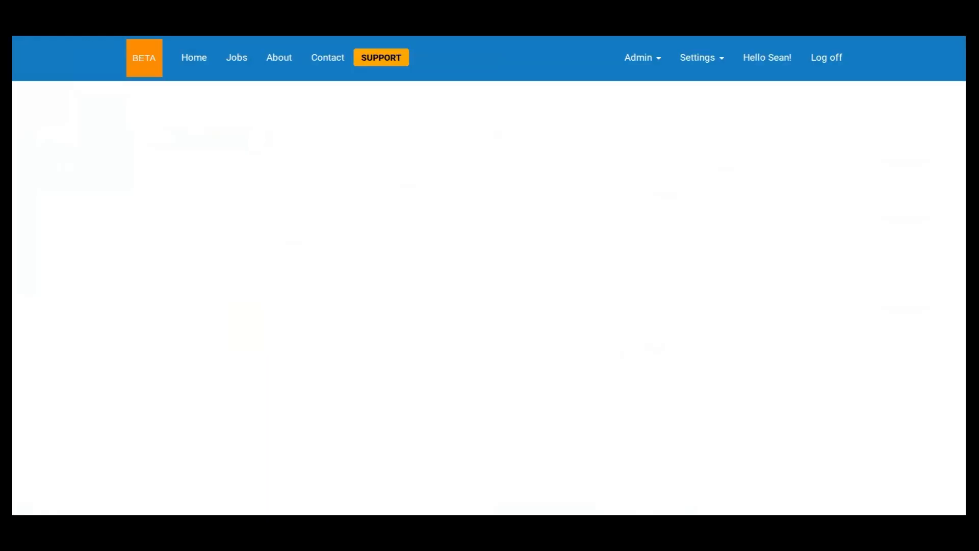
pyautogui.click(709, 61)
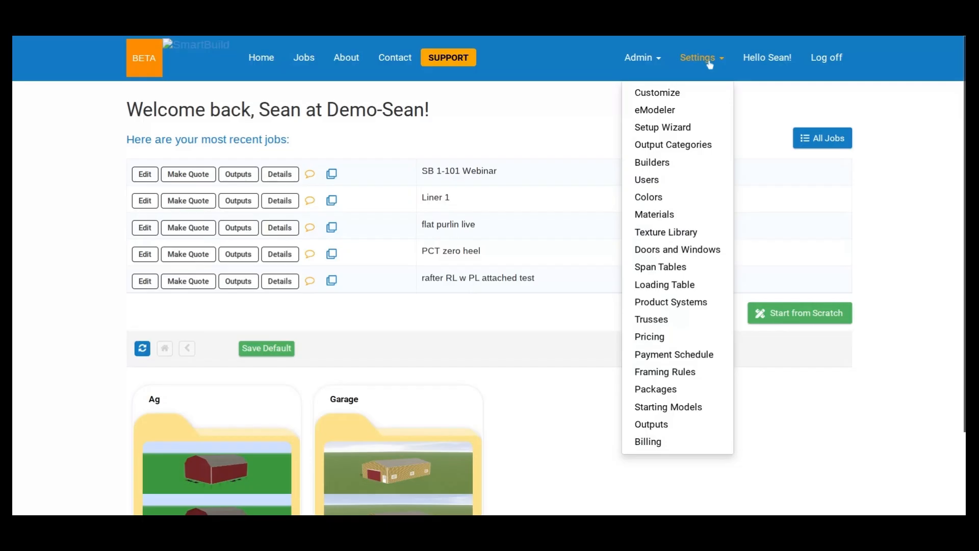
pyautogui.click(669, 271)
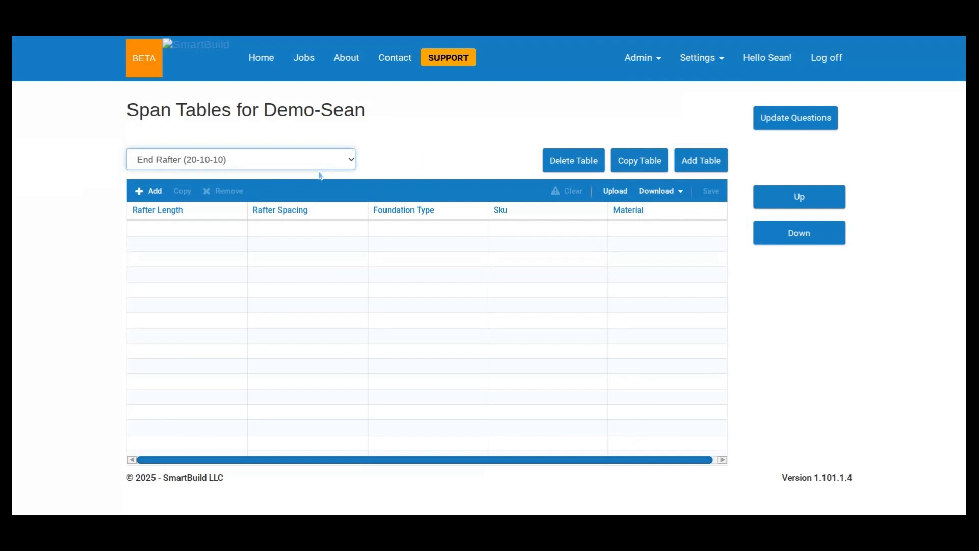
# - View the Eave Post (20-10-10) span table and the Purlin (20-10-10) span table
pyautogui.click(302, 284)
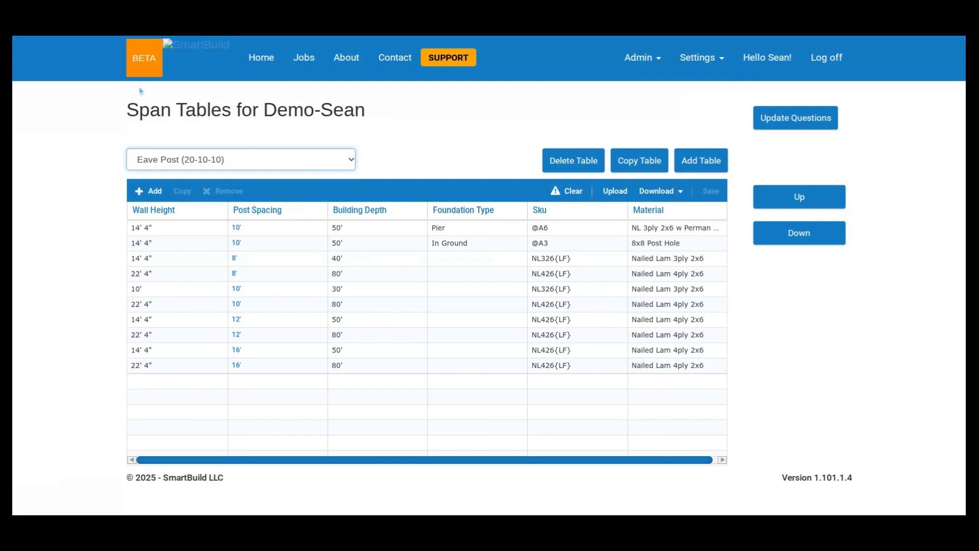
pyautogui.click(294, 166)
pyautogui.click(248, 371)
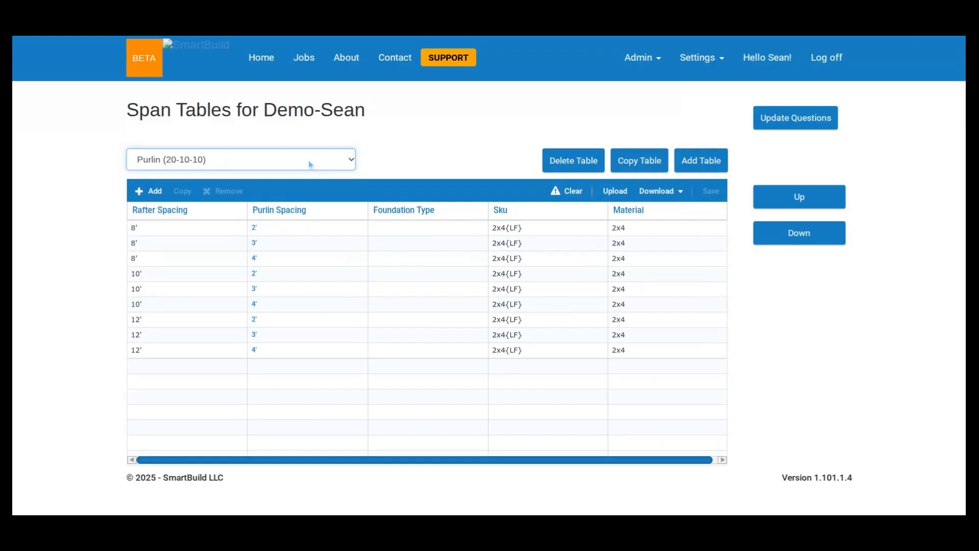
pyautogui.click(432, 122)
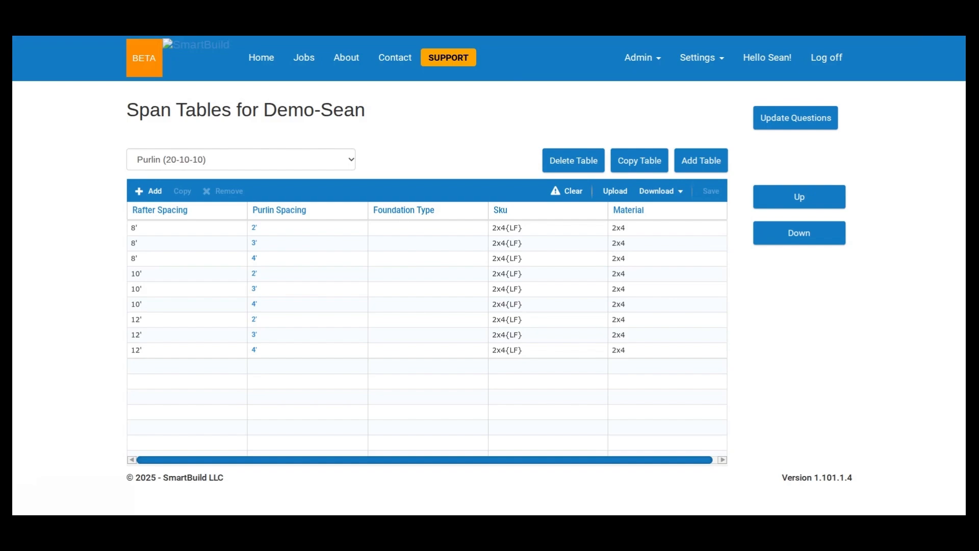
# - Reopen the Eave Post (20-10-10) table, clear the first row's foundation type and set it back to Pier
pyautogui.click(299, 157)
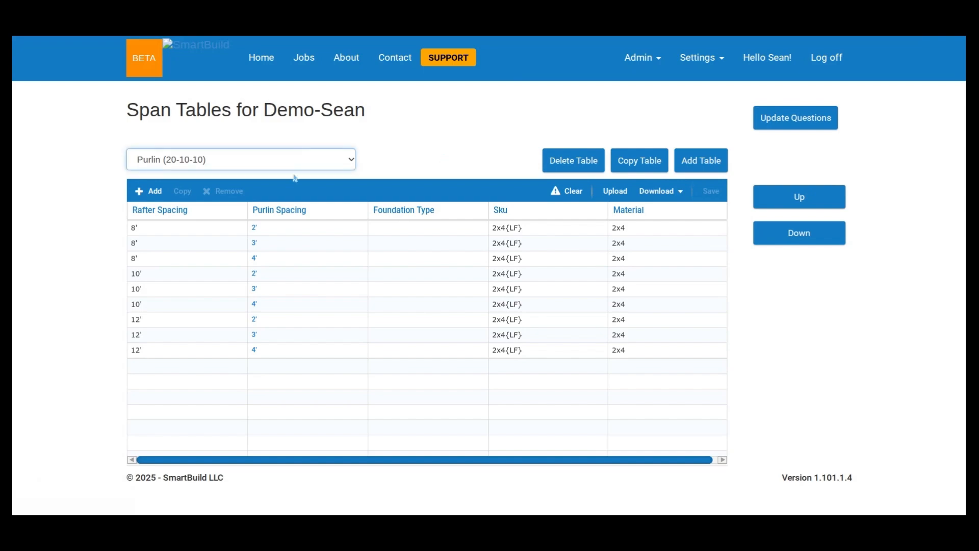
pyautogui.click(279, 279)
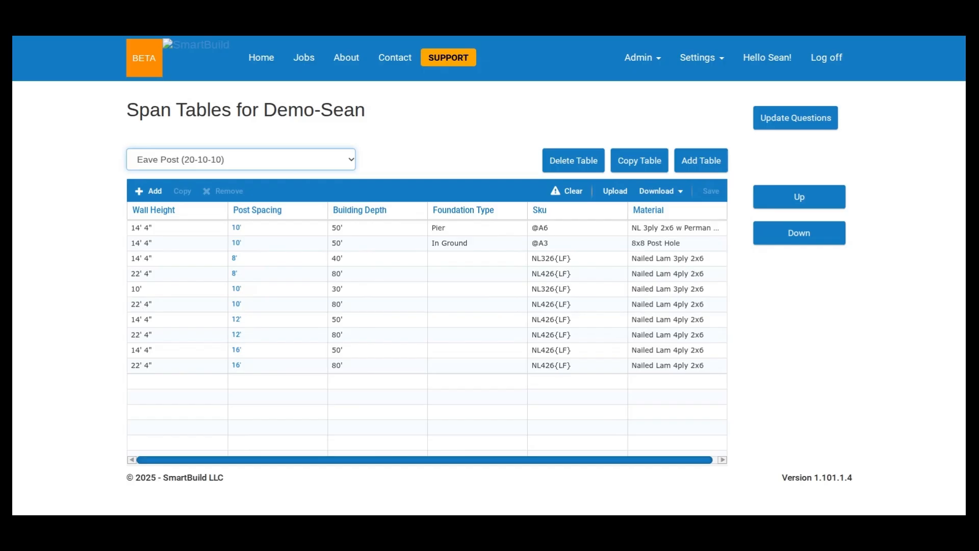
pyautogui.click(497, 232)
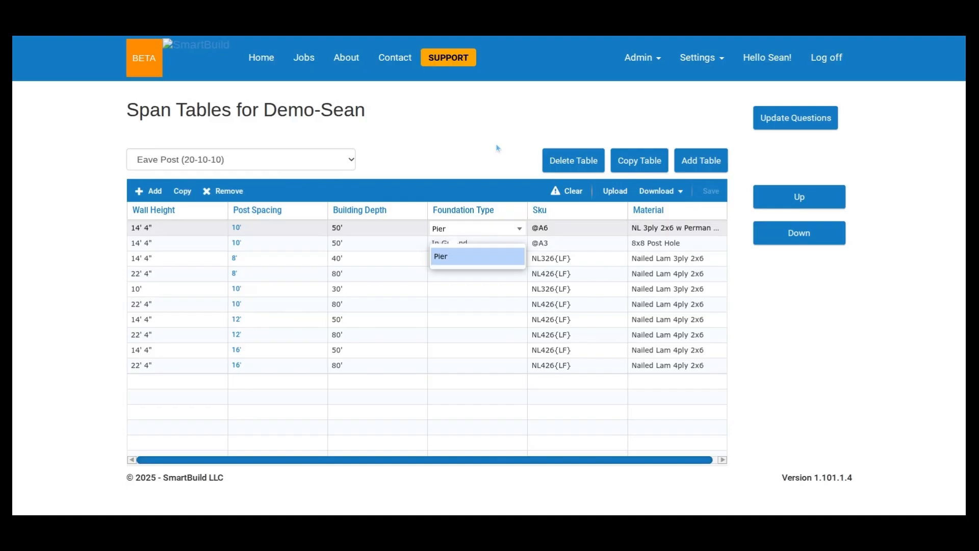
pyautogui.click(505, 147)
pyautogui.click(484, 231)
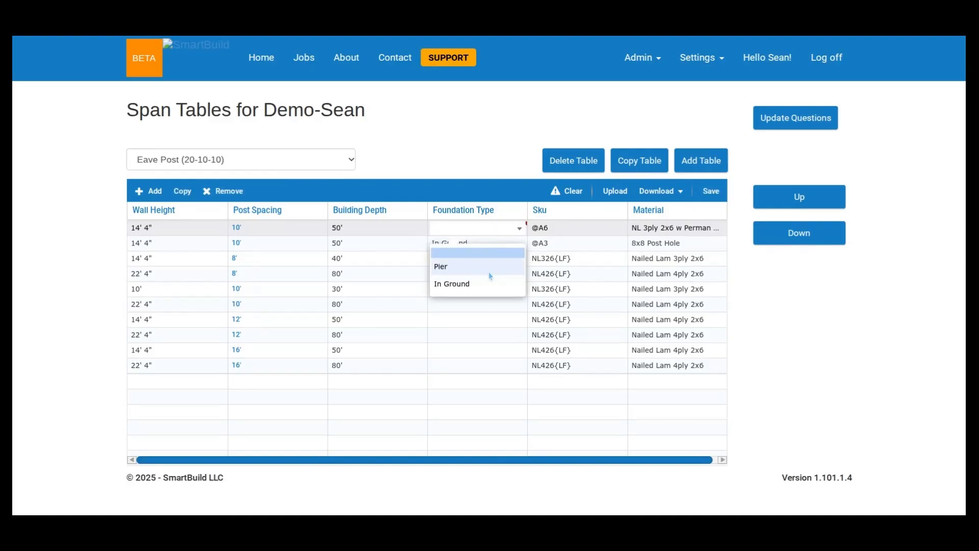
pyautogui.click(490, 275)
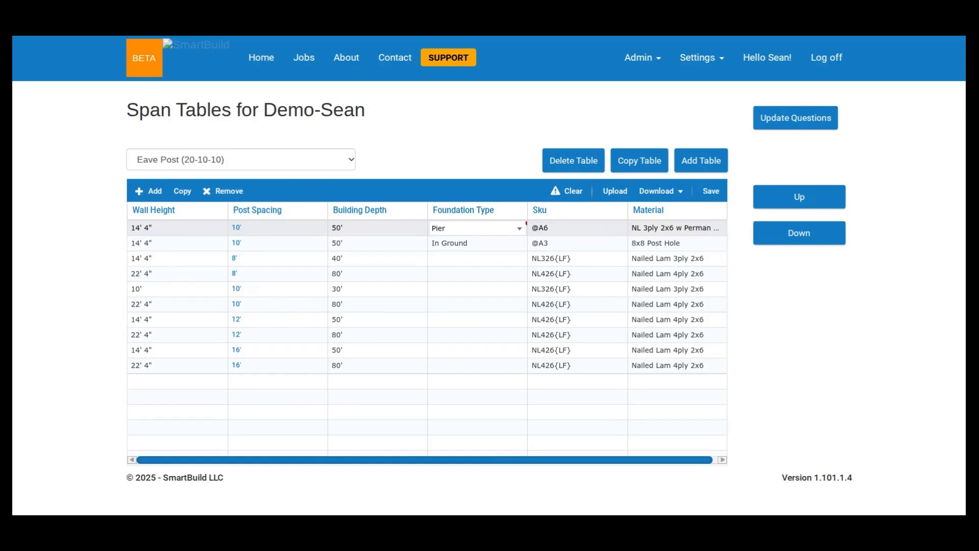
# - Switch to the Purlin (20-10-10) table, discarding the unsaved changes, and return to the home page
pyautogui.click(324, 154)
pyautogui.click(322, 156)
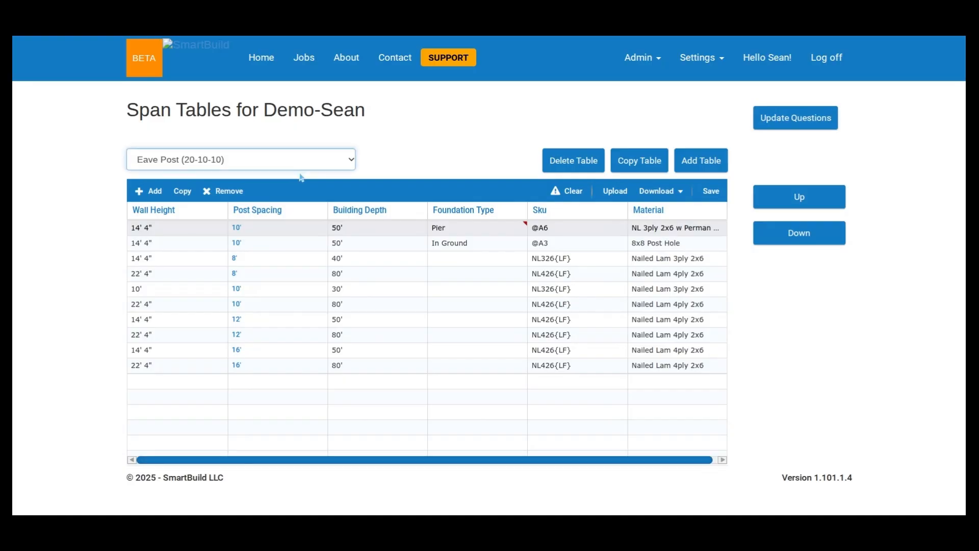
pyautogui.click(246, 360)
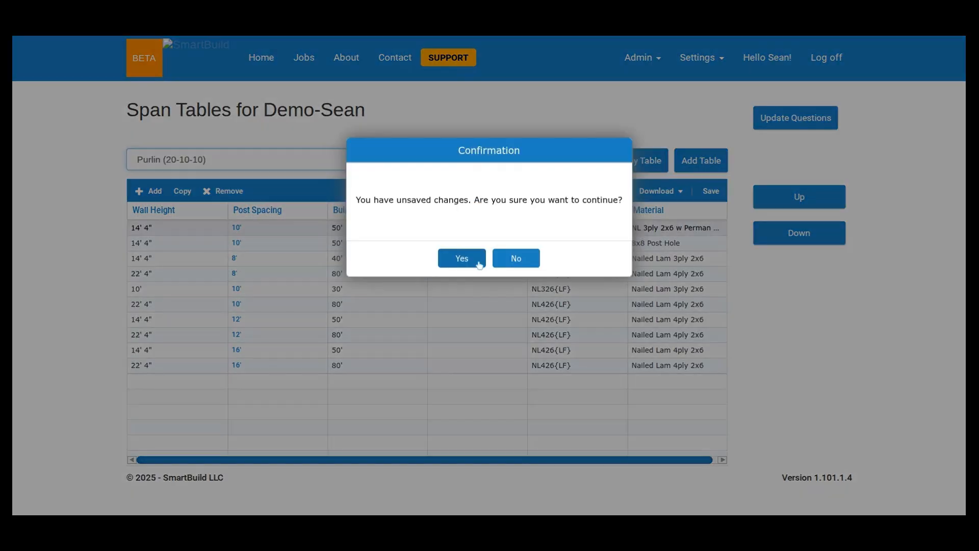
pyautogui.click(479, 264)
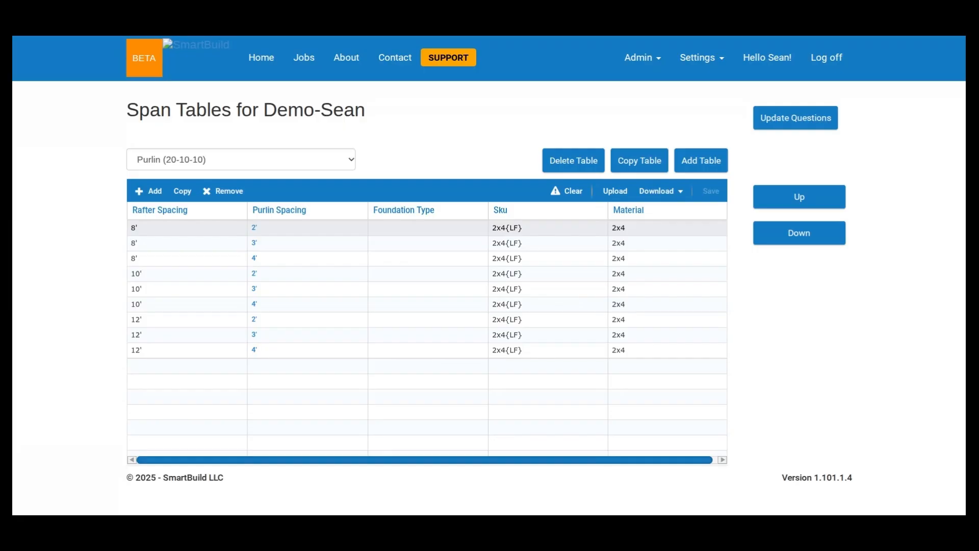
pyautogui.click(261, 58)
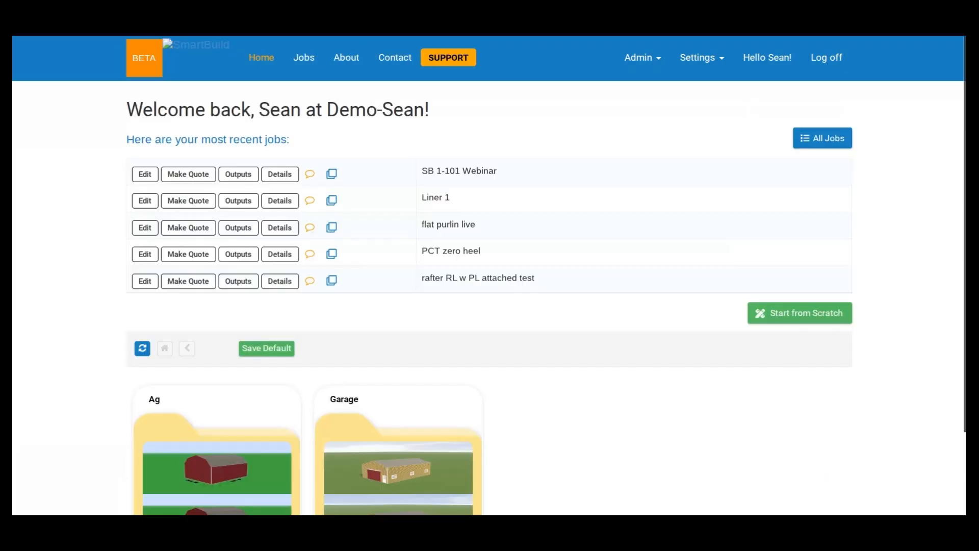